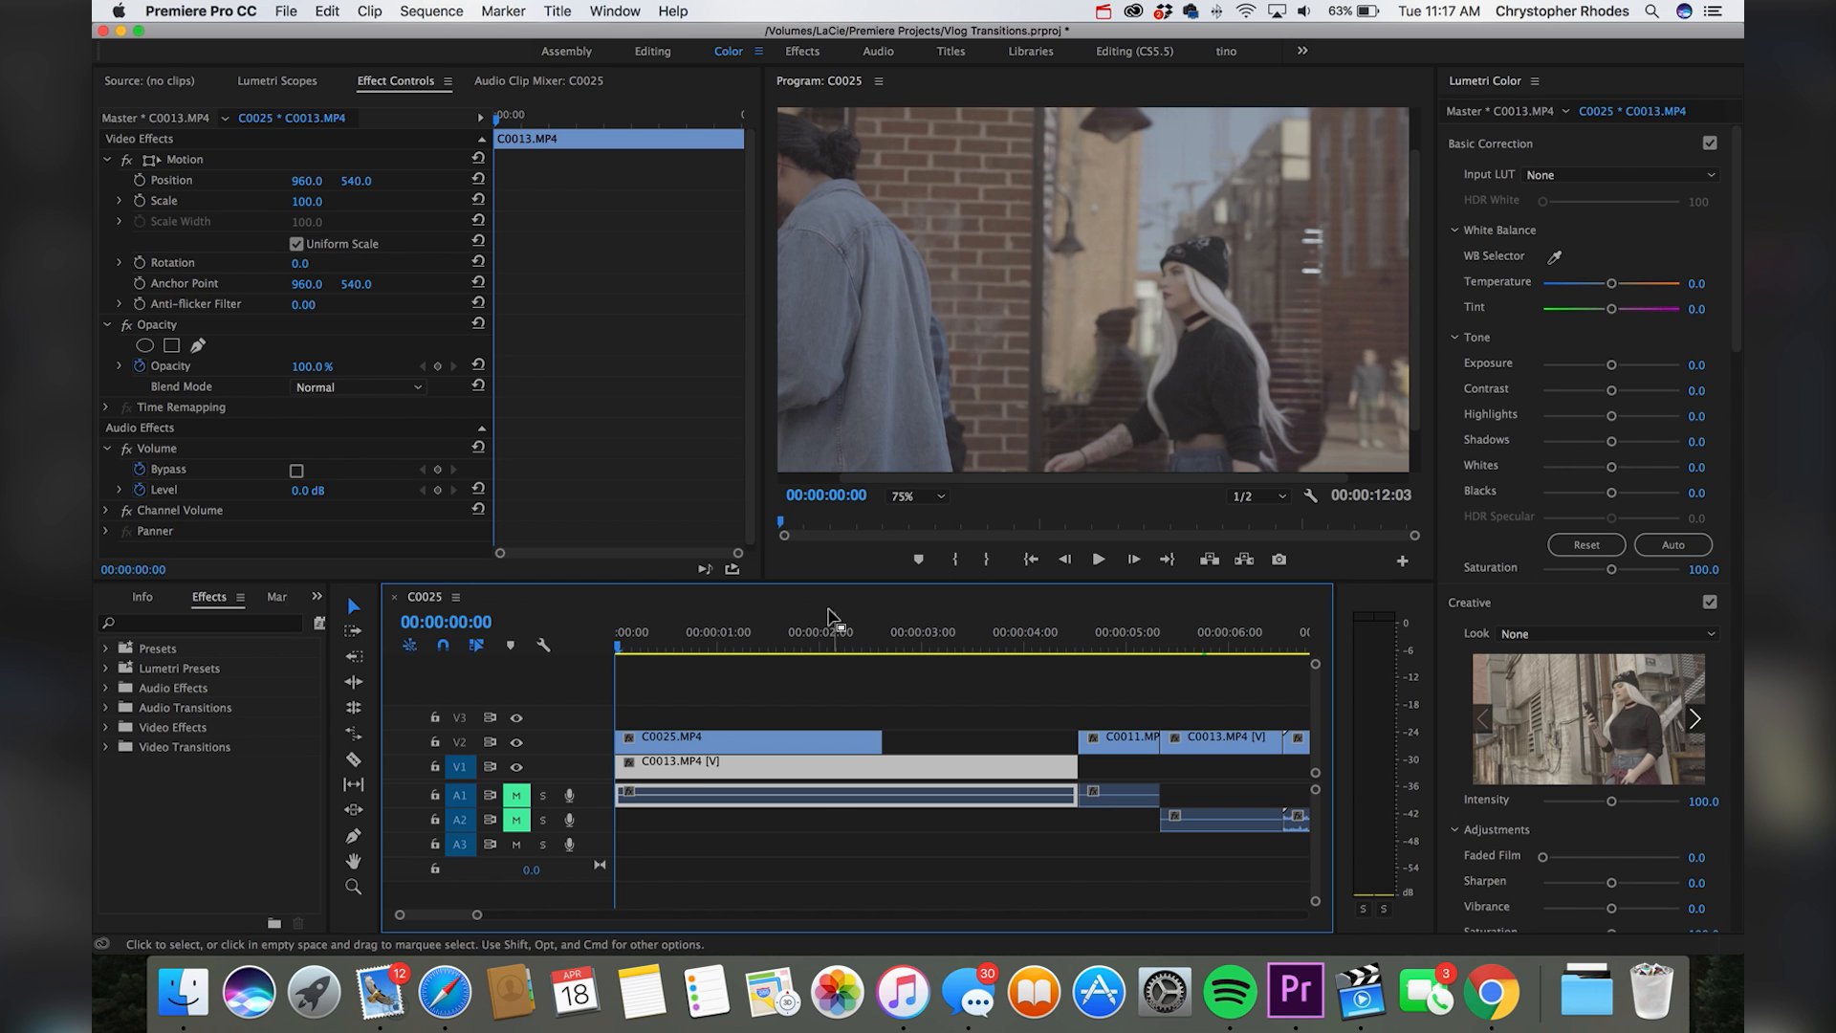
- Scrub the sequence to 00:00:00:22, where the dark pole crosses the frame, and park the playhead there
{"action": "left_click", "coordinate": [744, 674]}
{"action": "left_click_drag", "start_coordinate": [808, 648], "coordinate": [656, 689]}
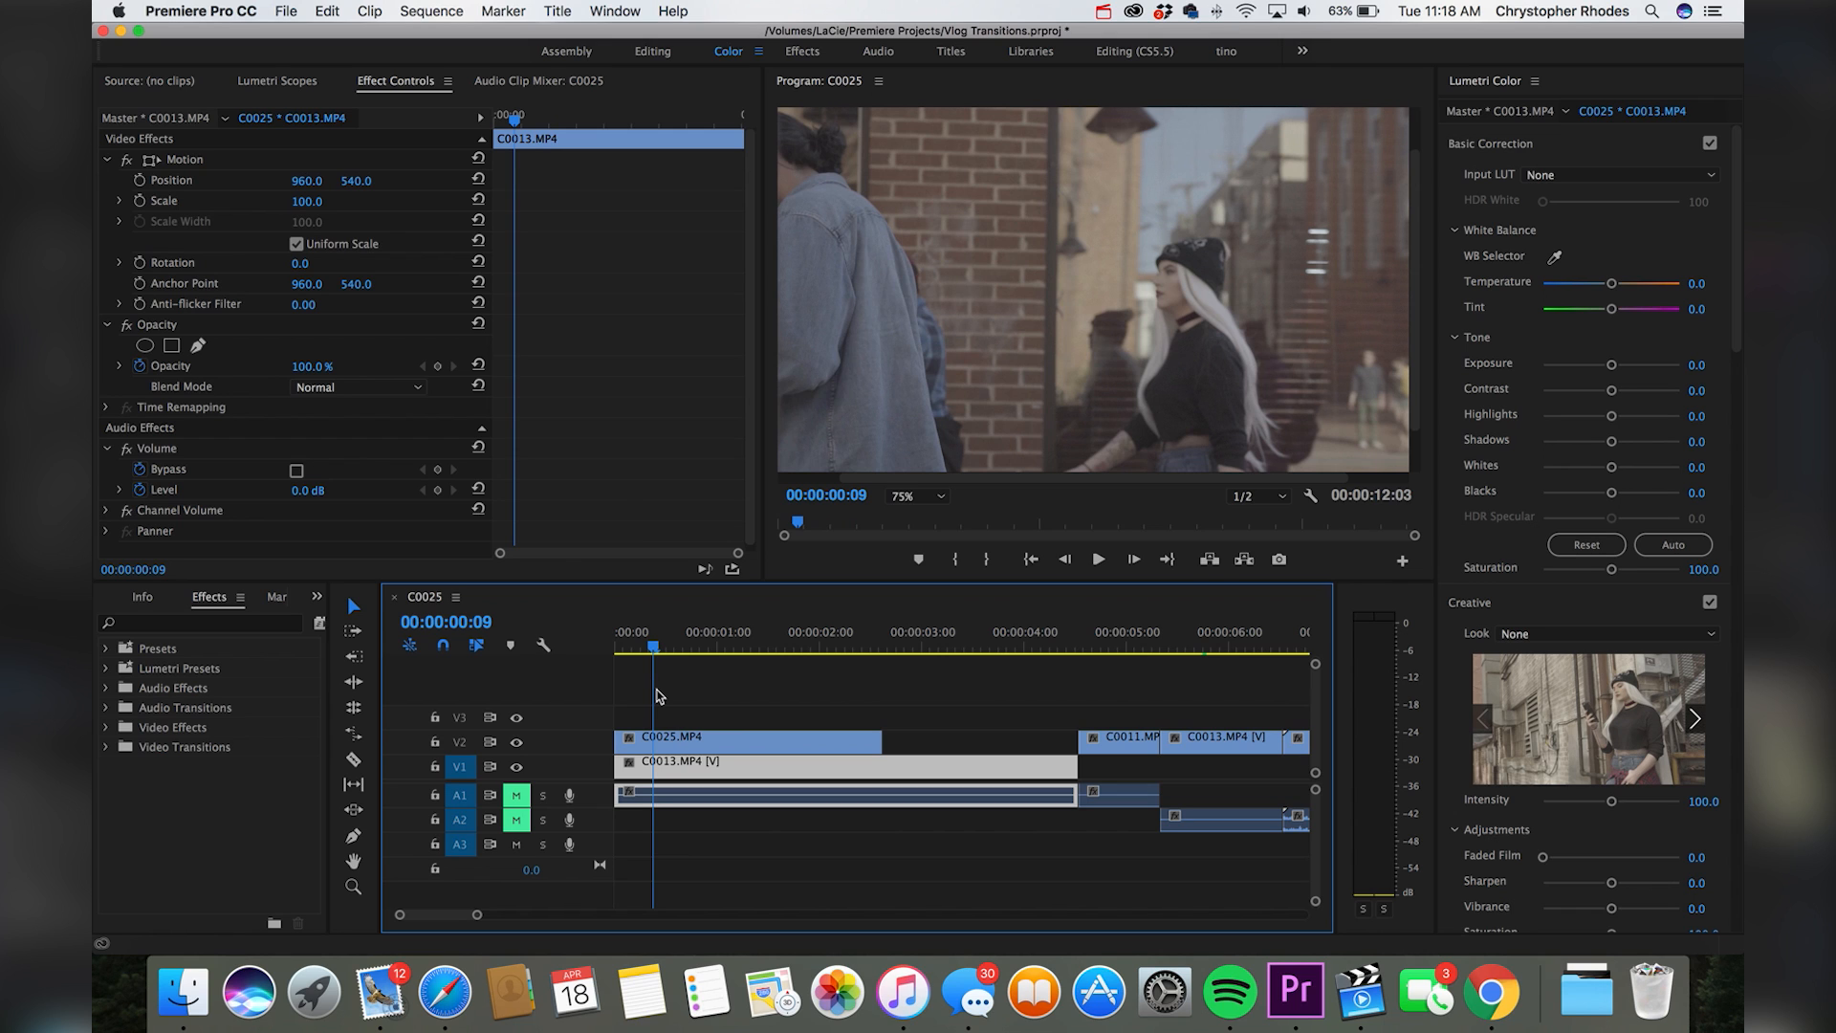
{"action": "left_click_drag", "start_coordinate": [656, 647], "coordinate": [707, 668]}
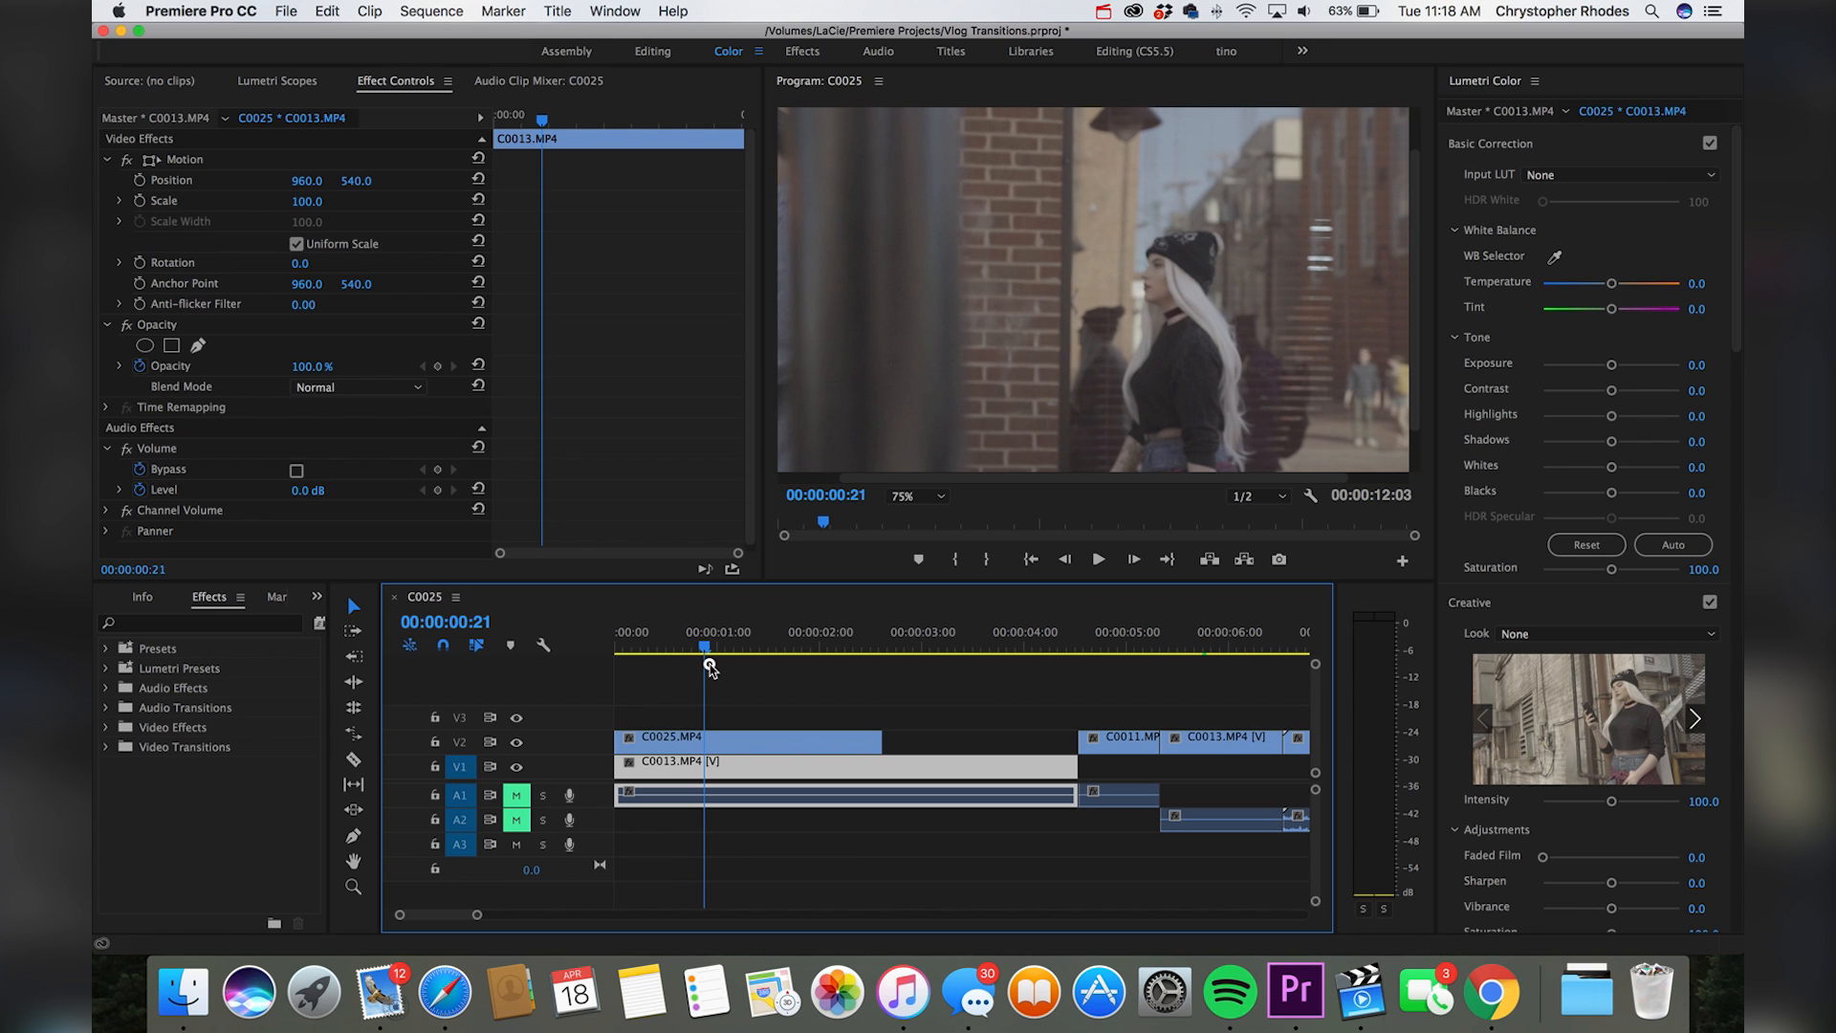
{"action": "left_click_drag", "start_coordinate": [710, 666], "coordinate": [710, 667]}
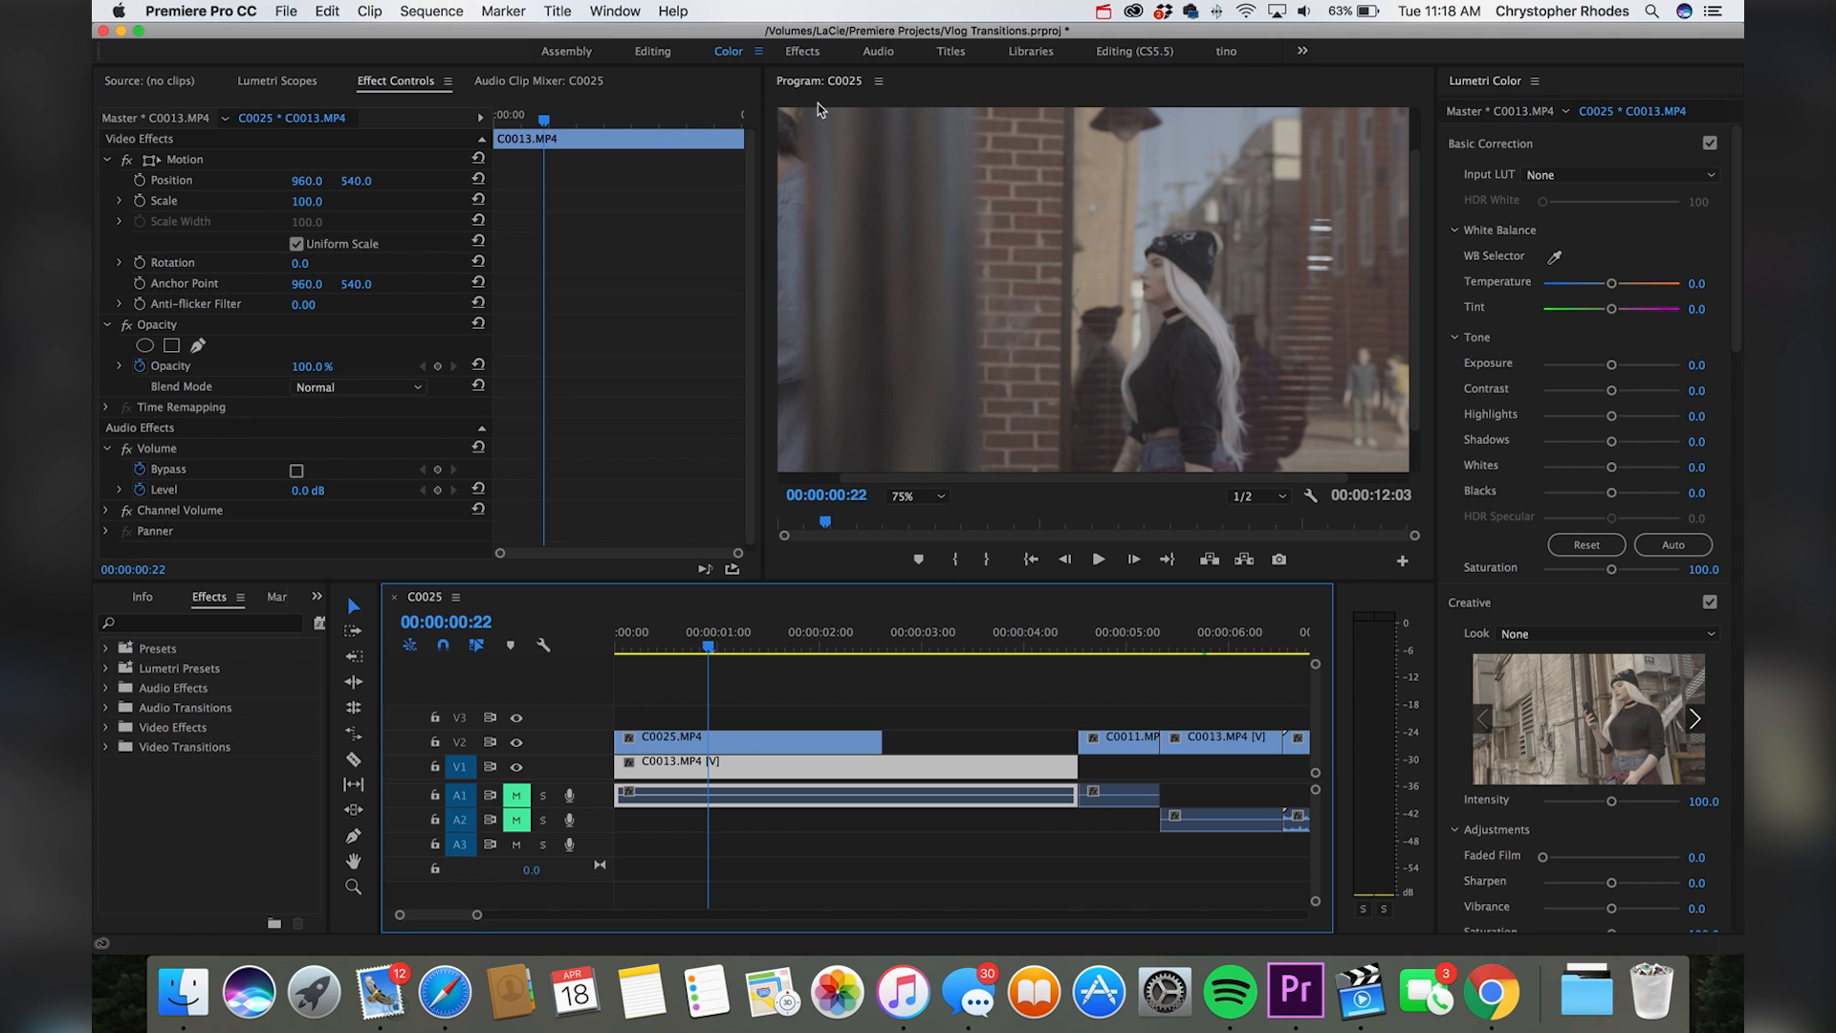
- Enlarge the Program monitor so empty space surrounds the picture, keeping its zoom at 75%
{"action": "left_click_drag", "start_coordinate": [823, 579], "coordinate": [828, 676]}
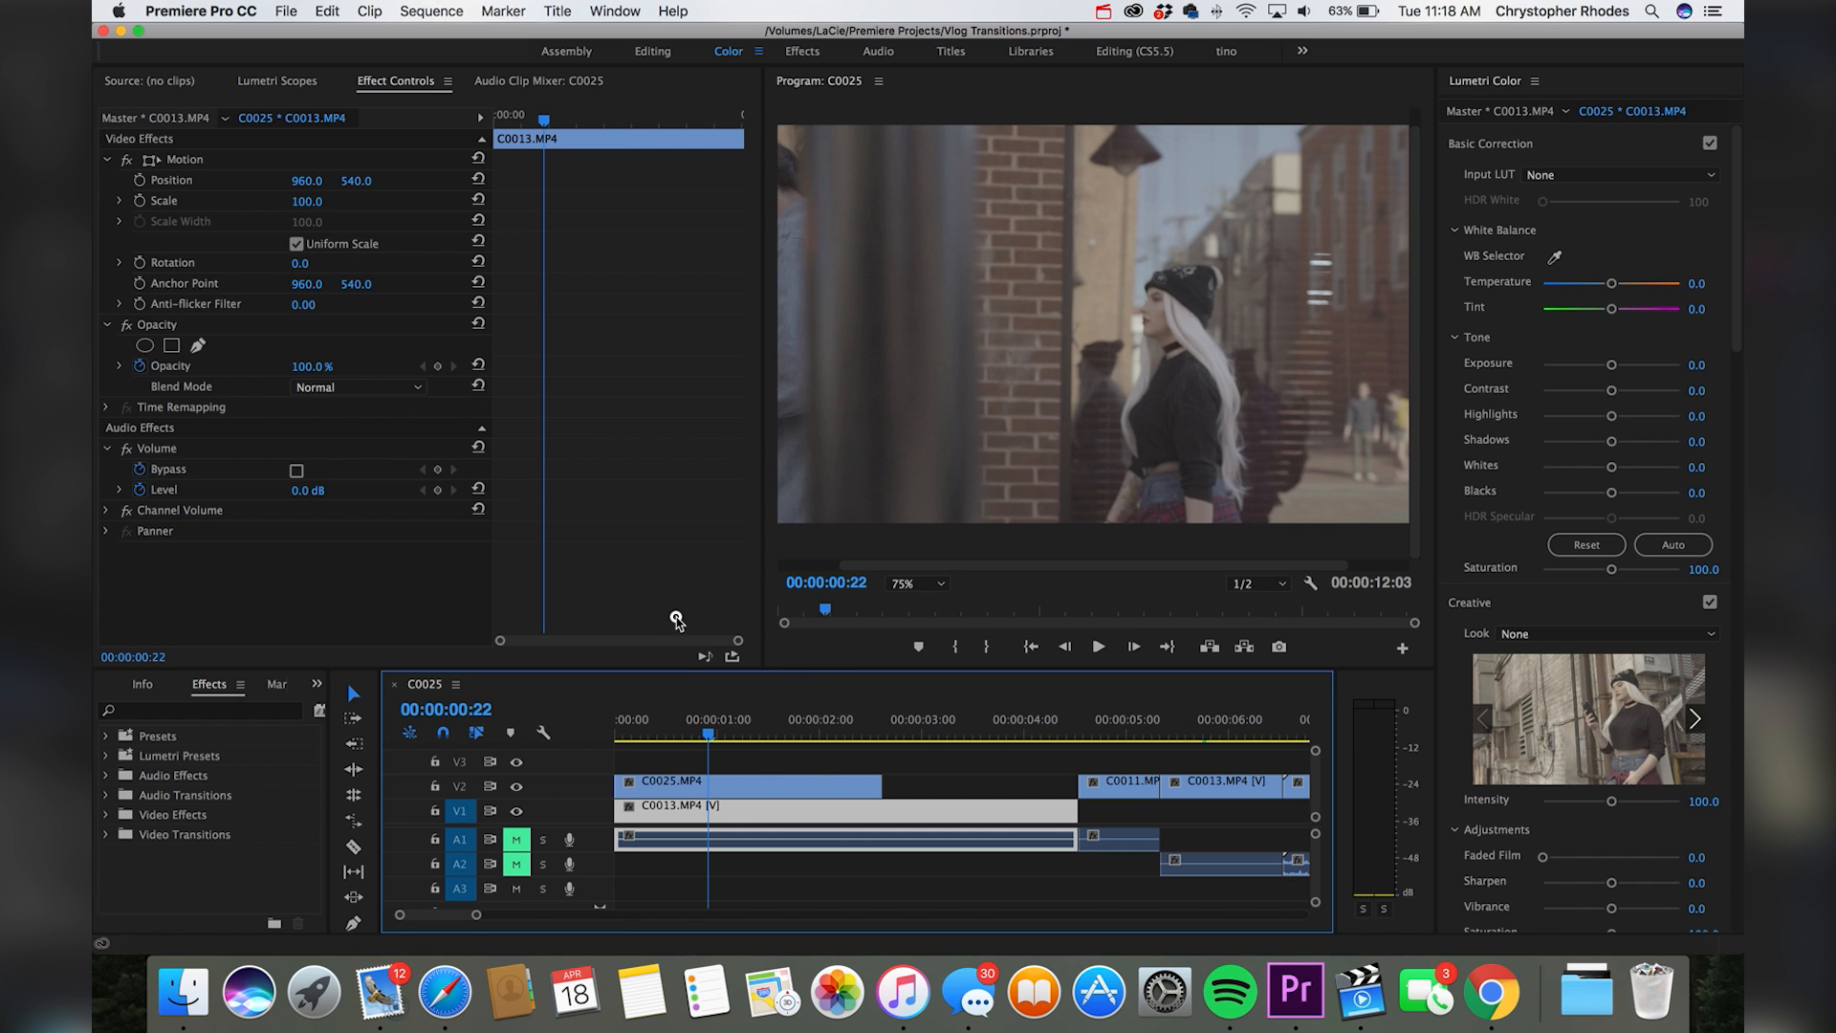
{"action": "left_click_drag", "start_coordinate": [766, 622], "coordinate": [591, 694]}
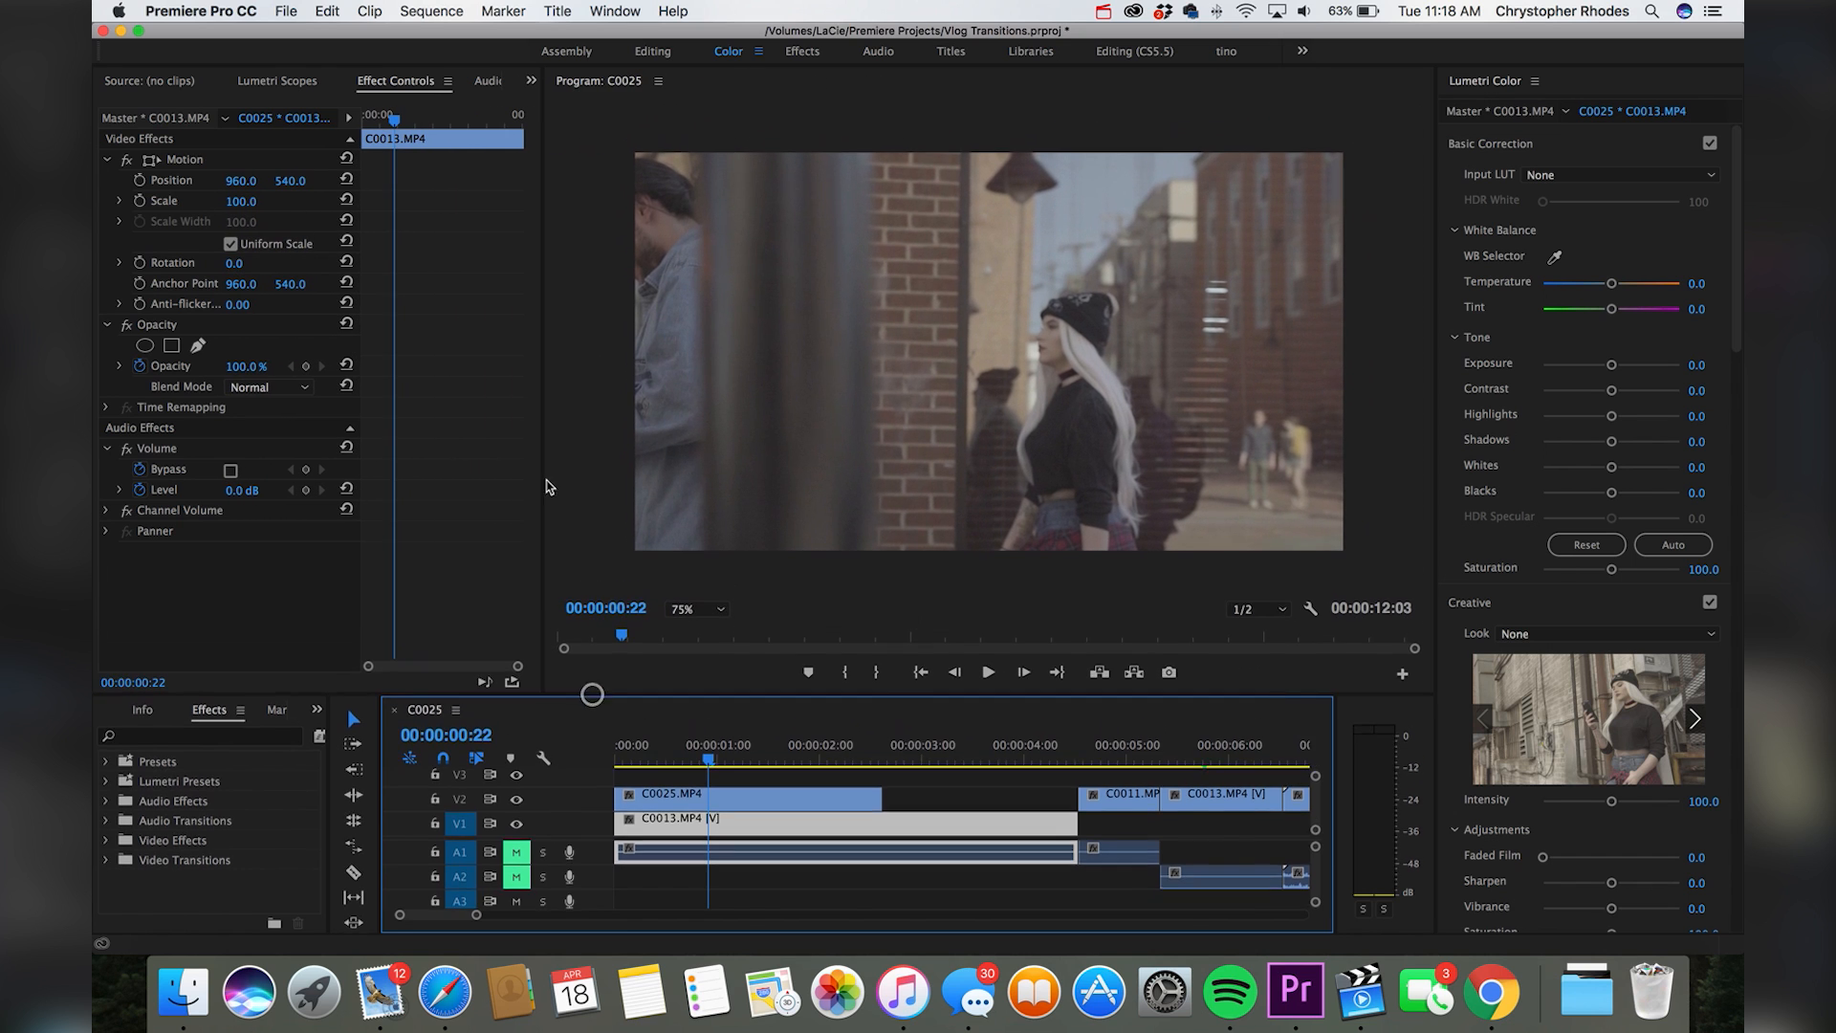
{"action": "left_click", "coordinate": [698, 608]}
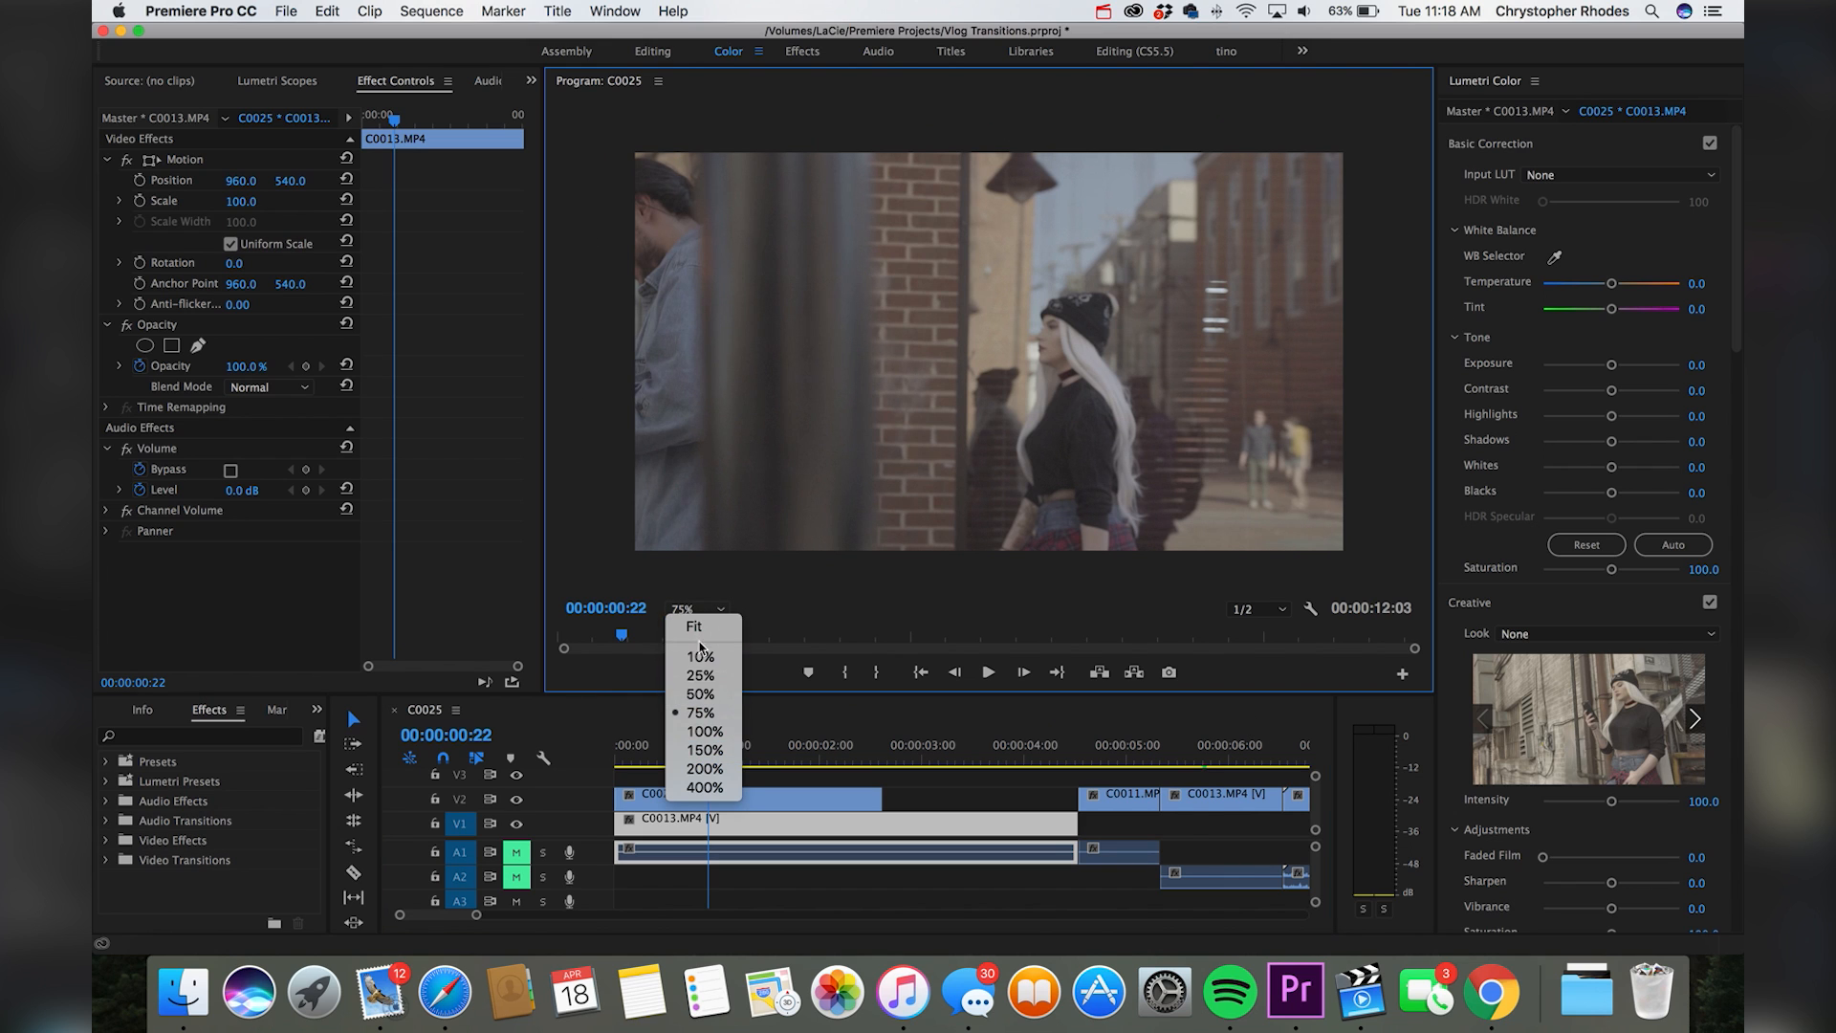
{"action": "left_click", "coordinate": [590, 545]}
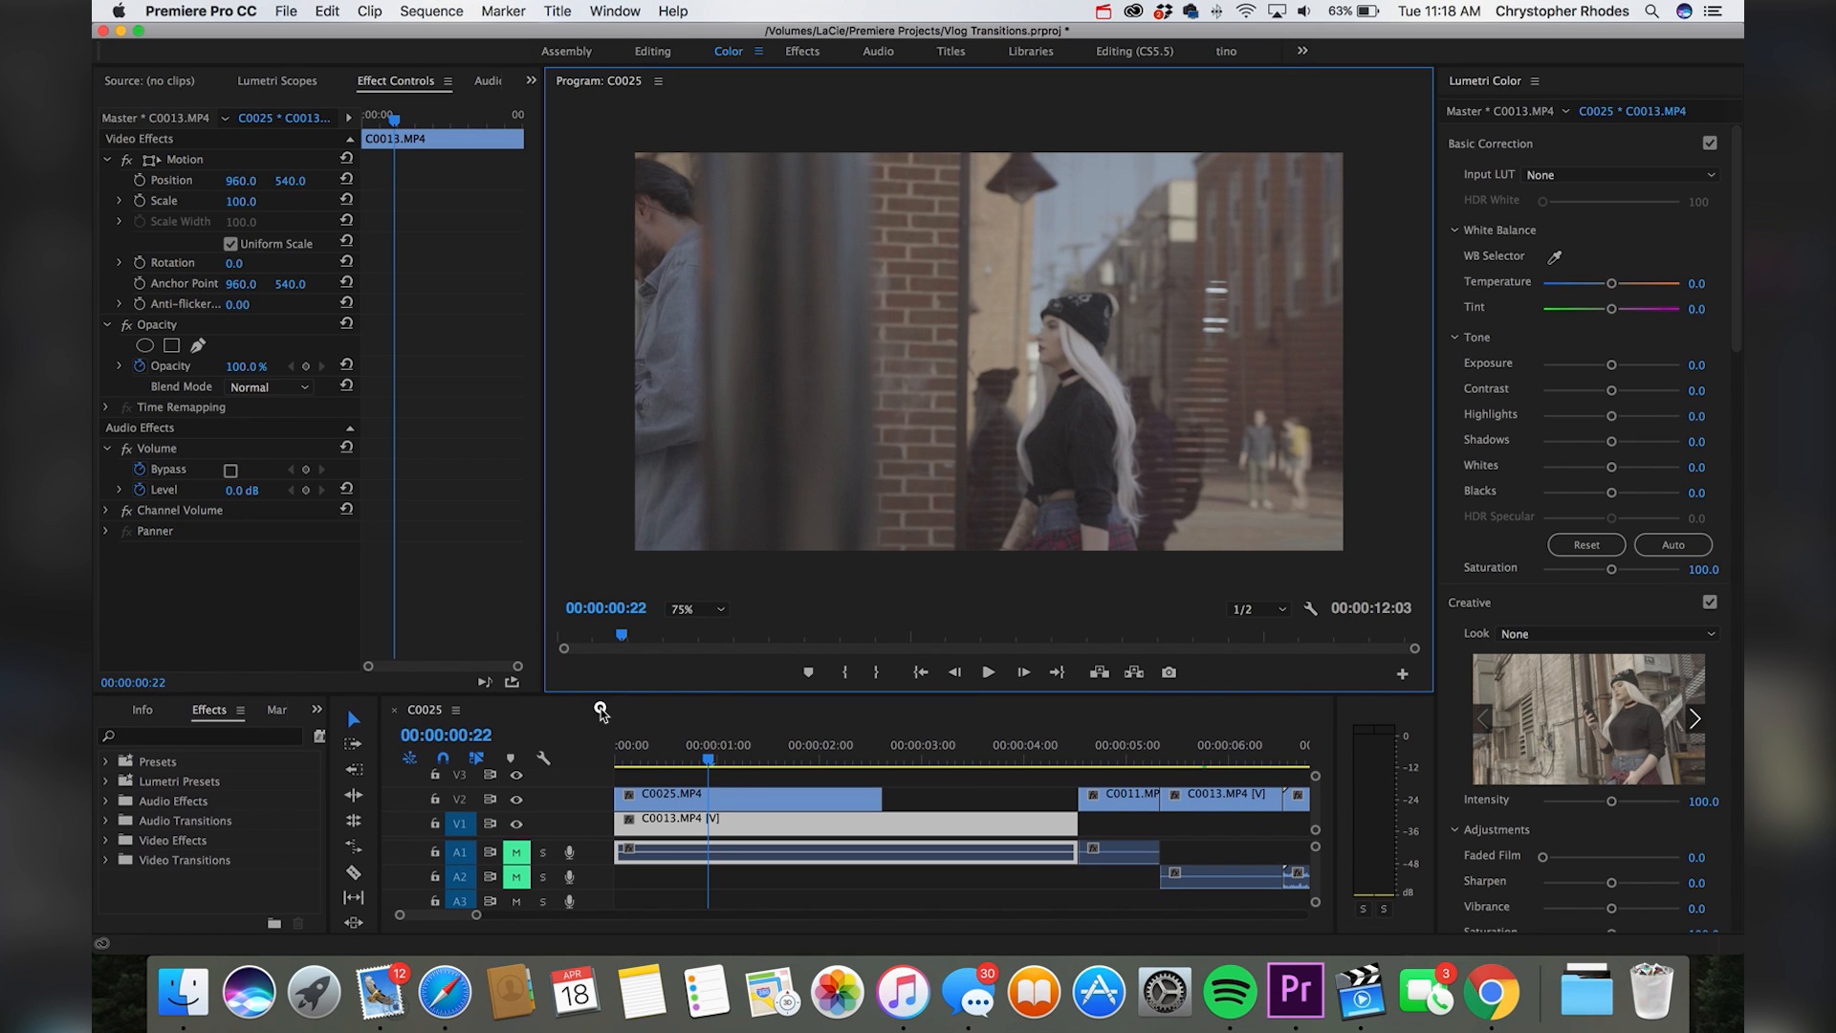
{"action": "left_click_drag", "start_coordinate": [599, 695], "coordinate": [600, 711]}
- Draw a closed free-draw opacity mask on C0025.MP4 around the area behind the dark pole, extending past the frame edges
{"action": "left_click", "coordinate": [696, 808]}
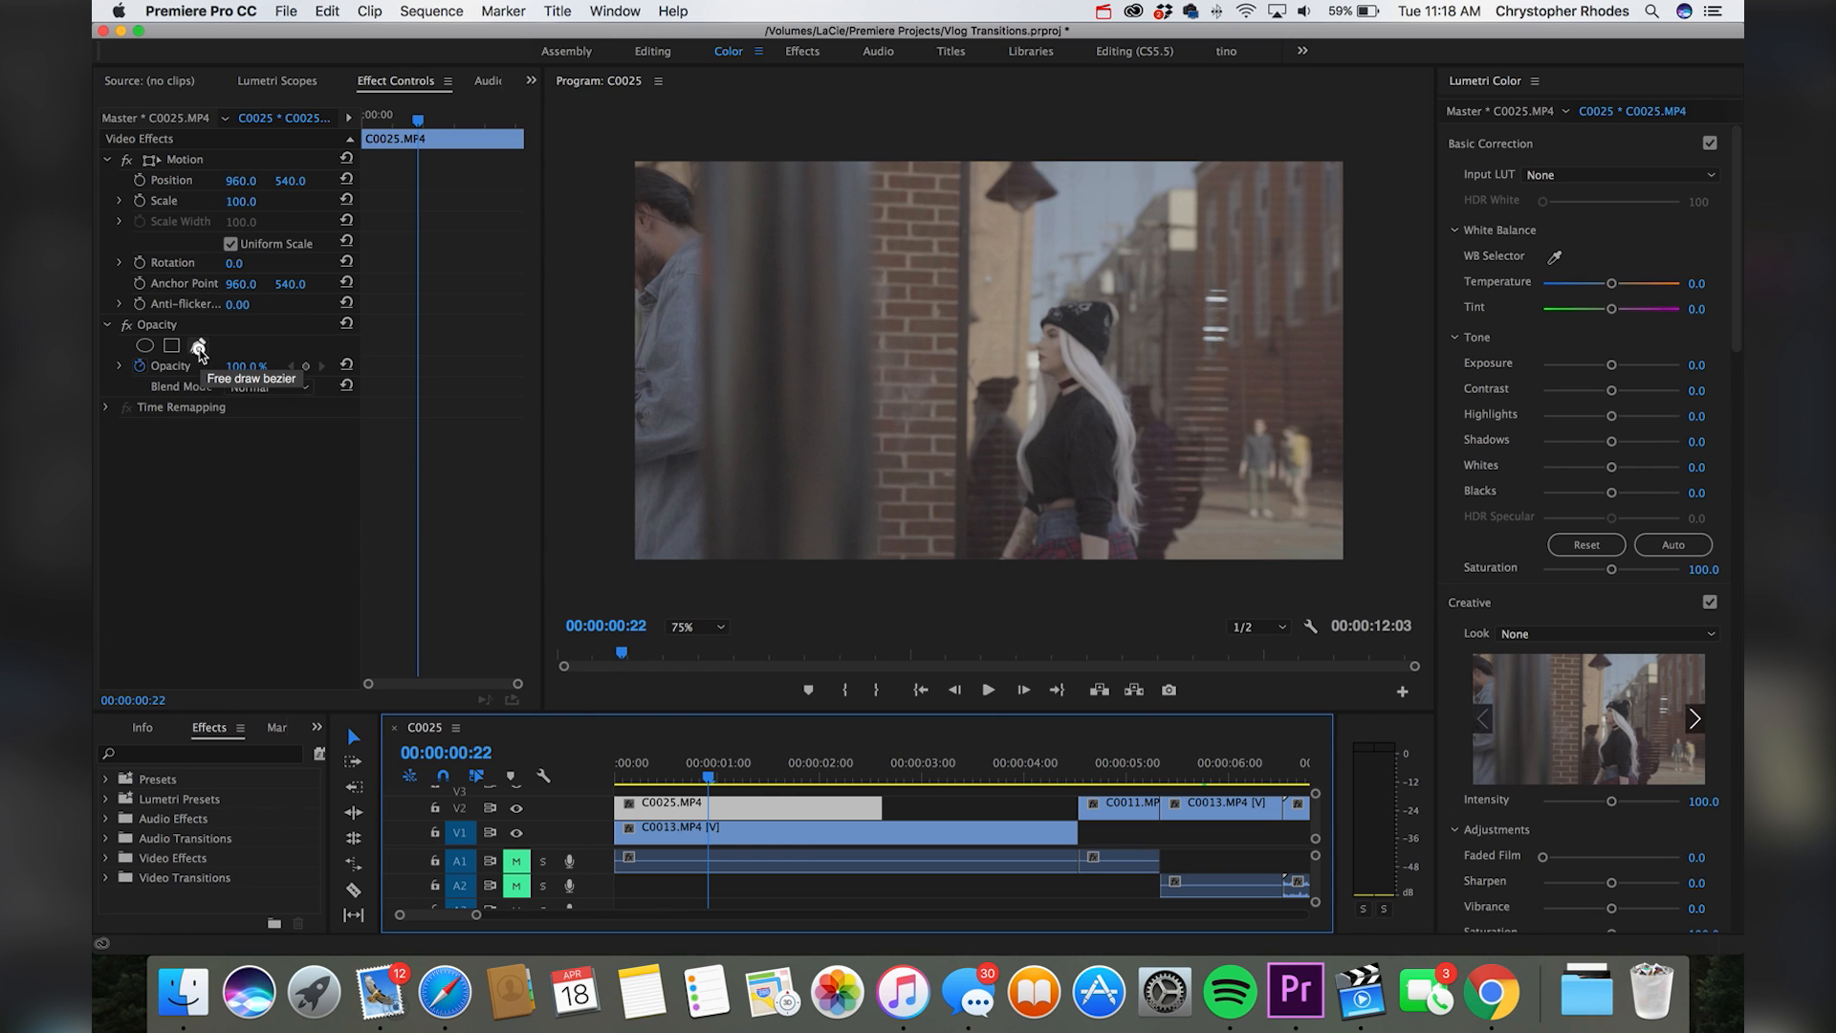
{"action": "left_click", "coordinate": [198, 348]}
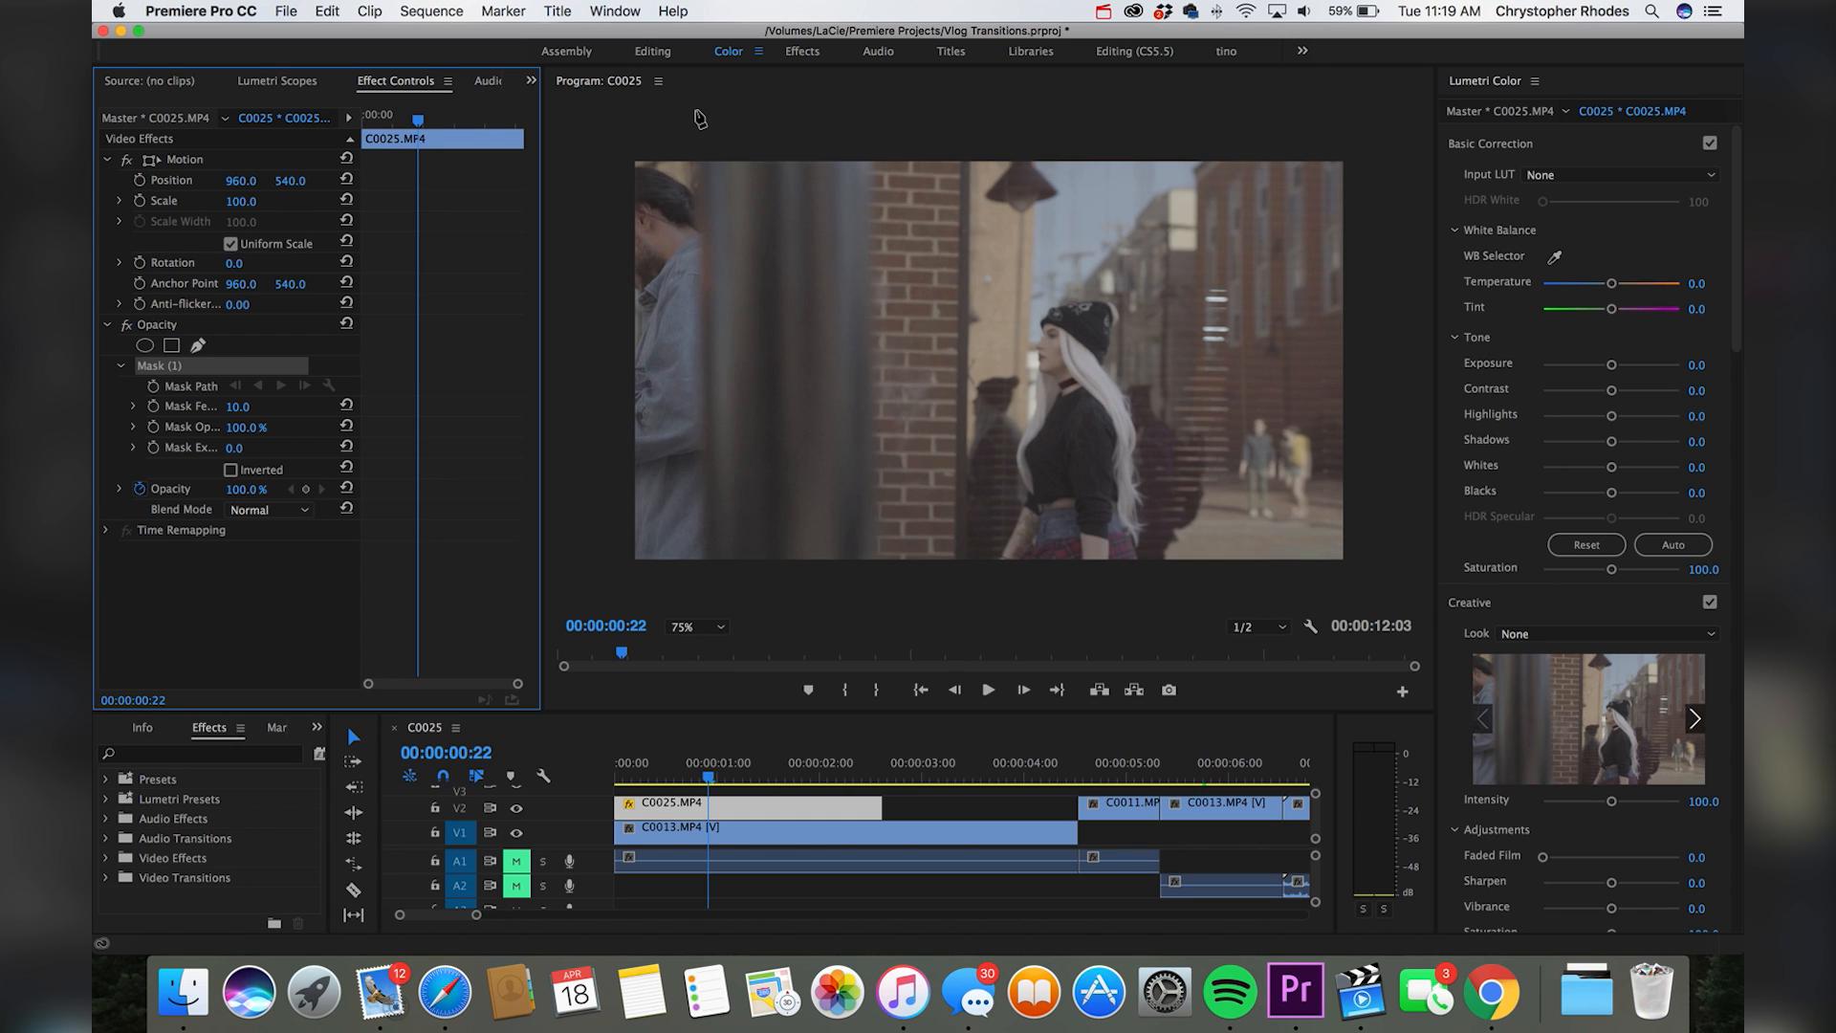
{"action": "left_click", "coordinate": [700, 112]}
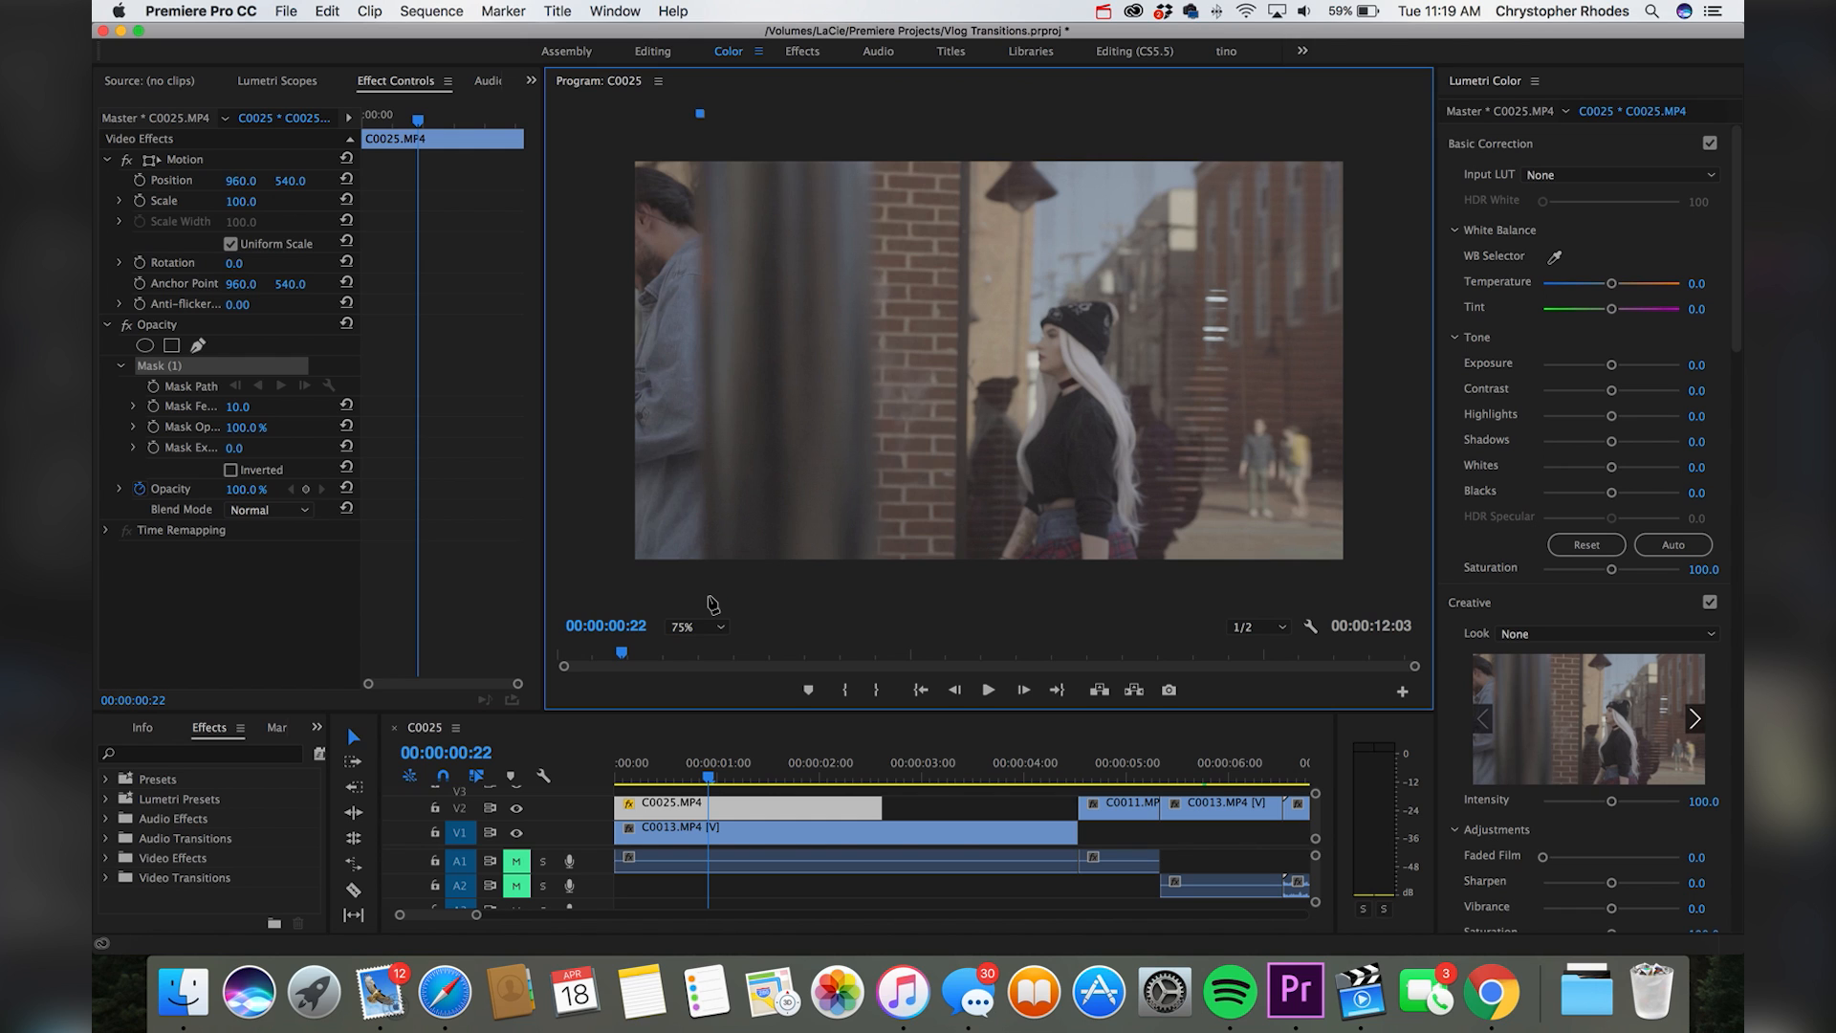
{"action": "left_click", "coordinate": [709, 602]}
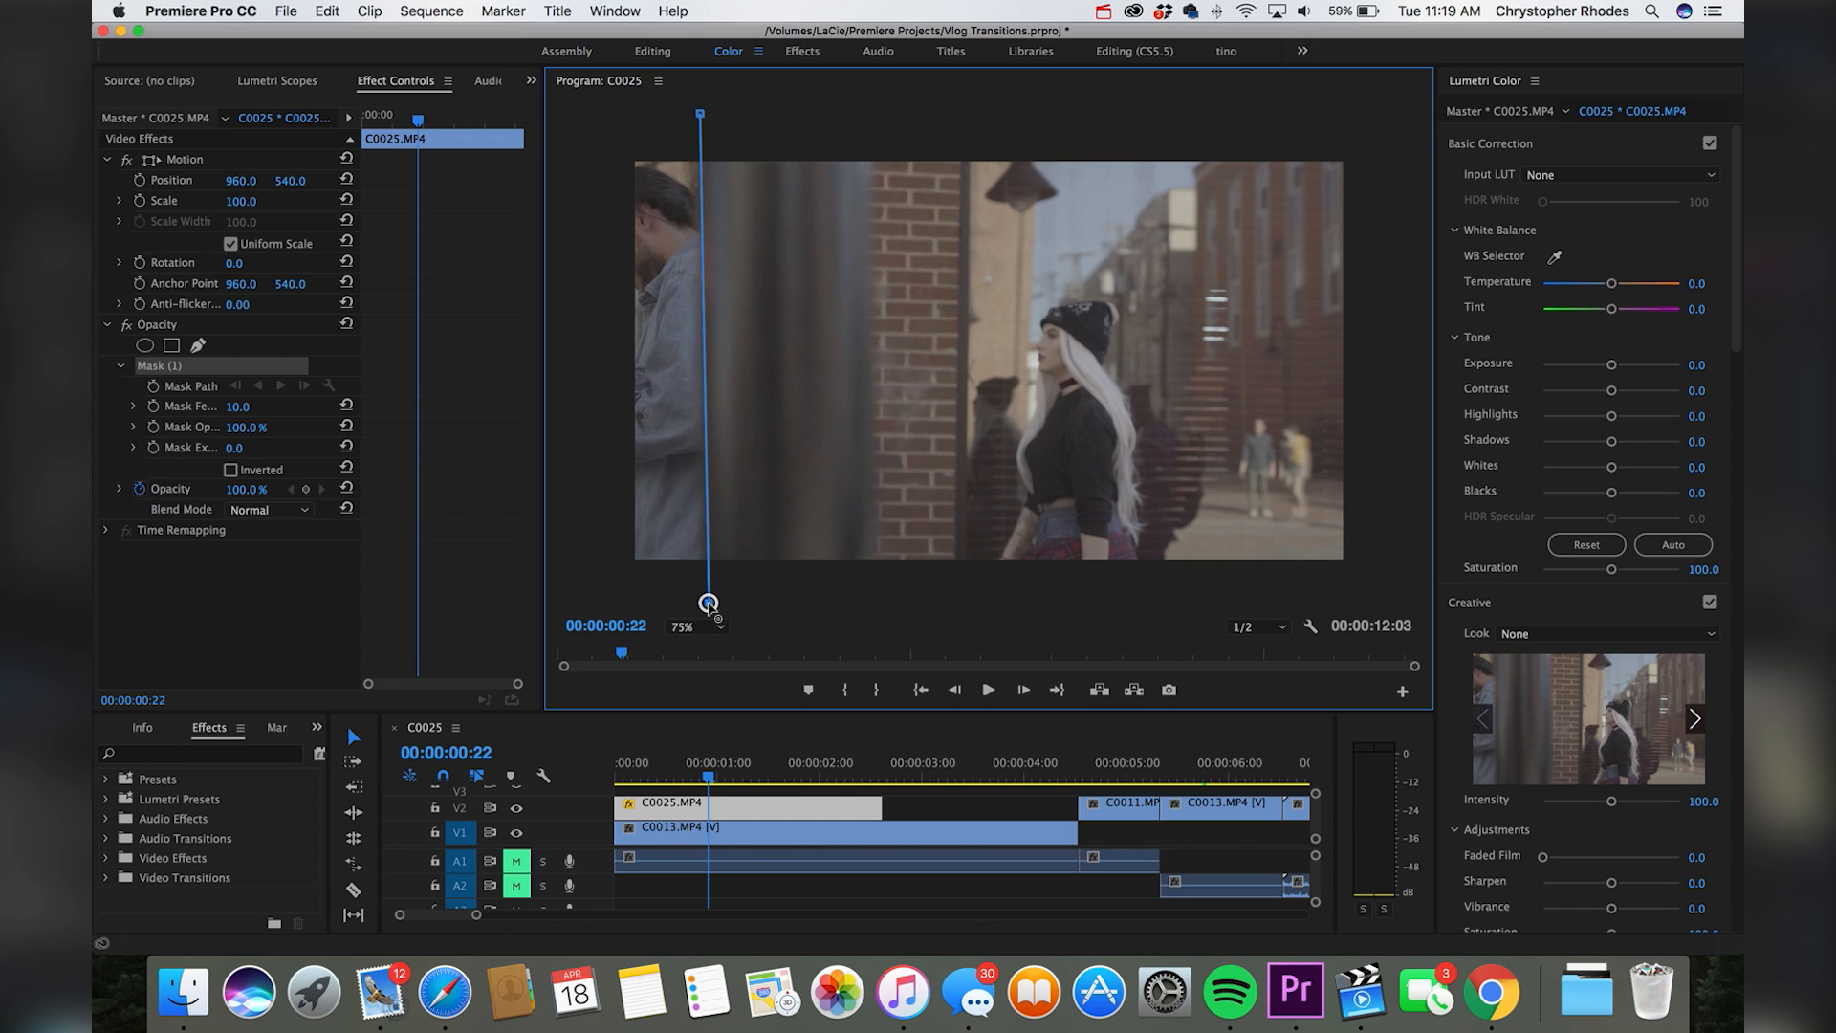
{"action": "left_click", "coordinate": [602, 594]}
{"action": "left_click", "coordinate": [581, 447]}
{"action": "left_click", "coordinate": [580, 316]}
{"action": "left_click", "coordinate": [579, 178]}
{"action": "left_click", "coordinate": [586, 140]}
{"action": "left_click", "coordinate": [626, 119]}
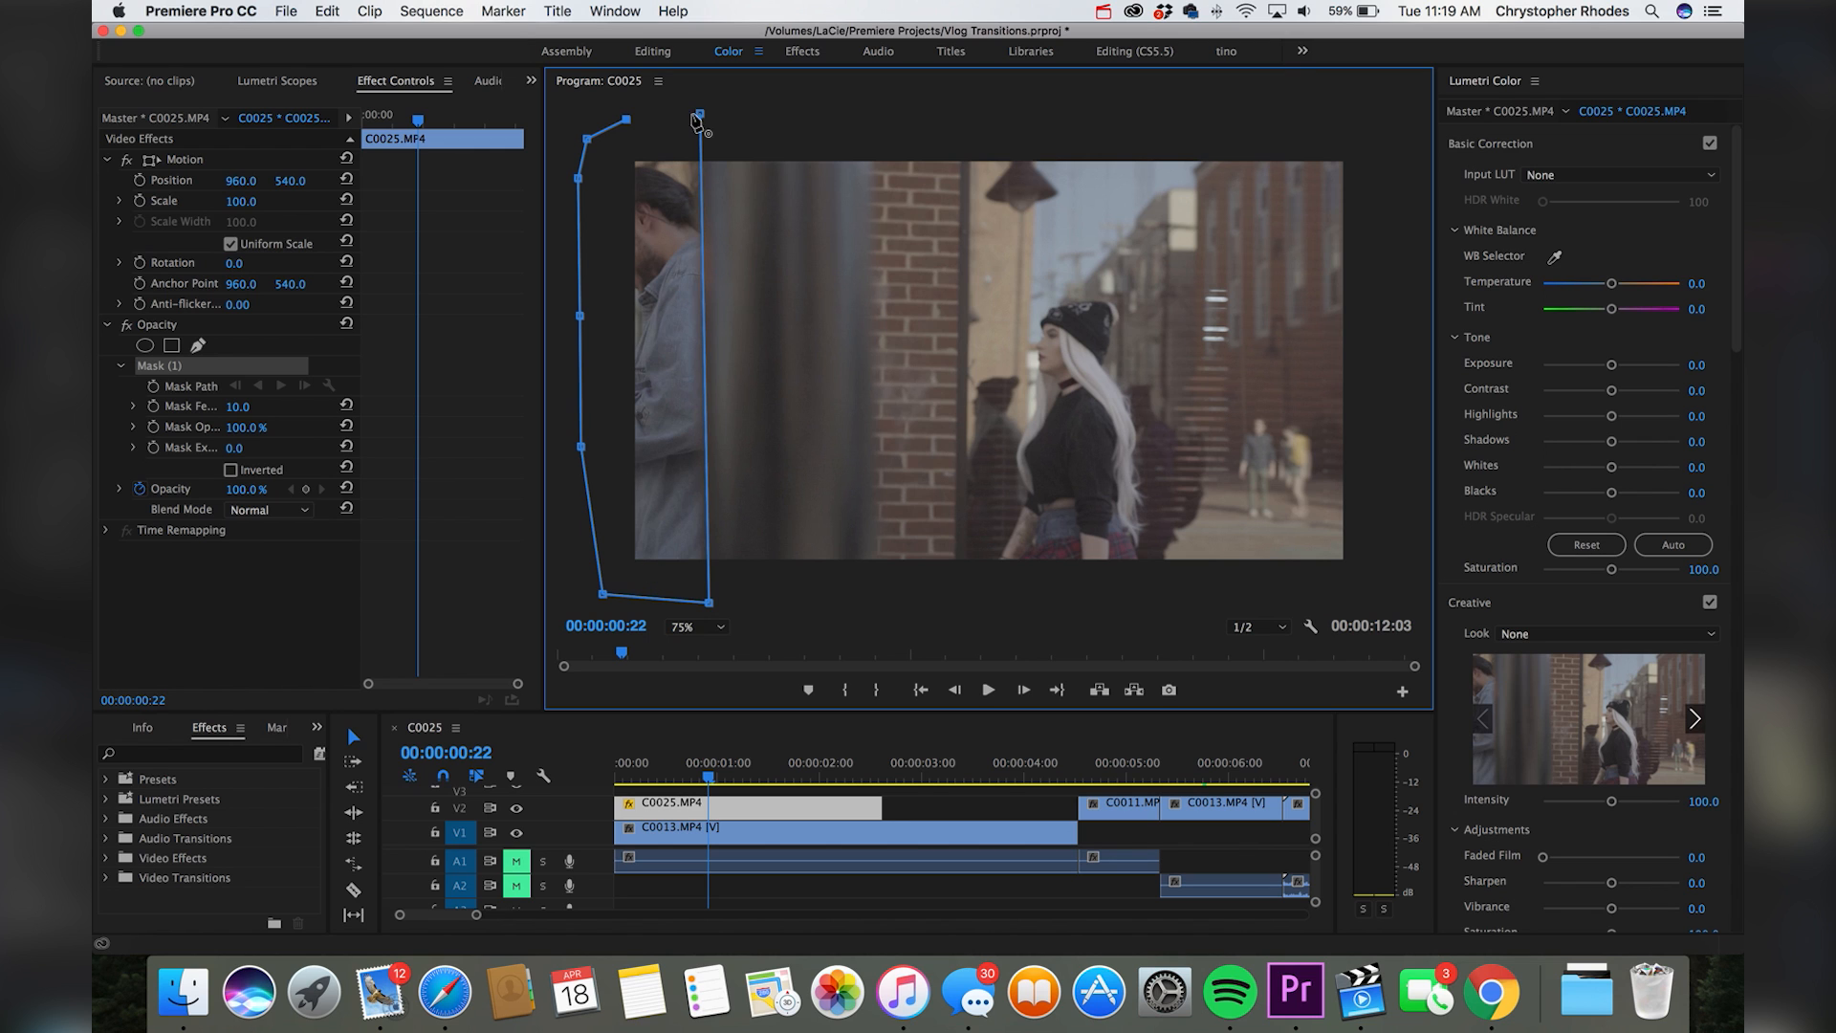
{"action": "left_click", "coordinate": [700, 113]}
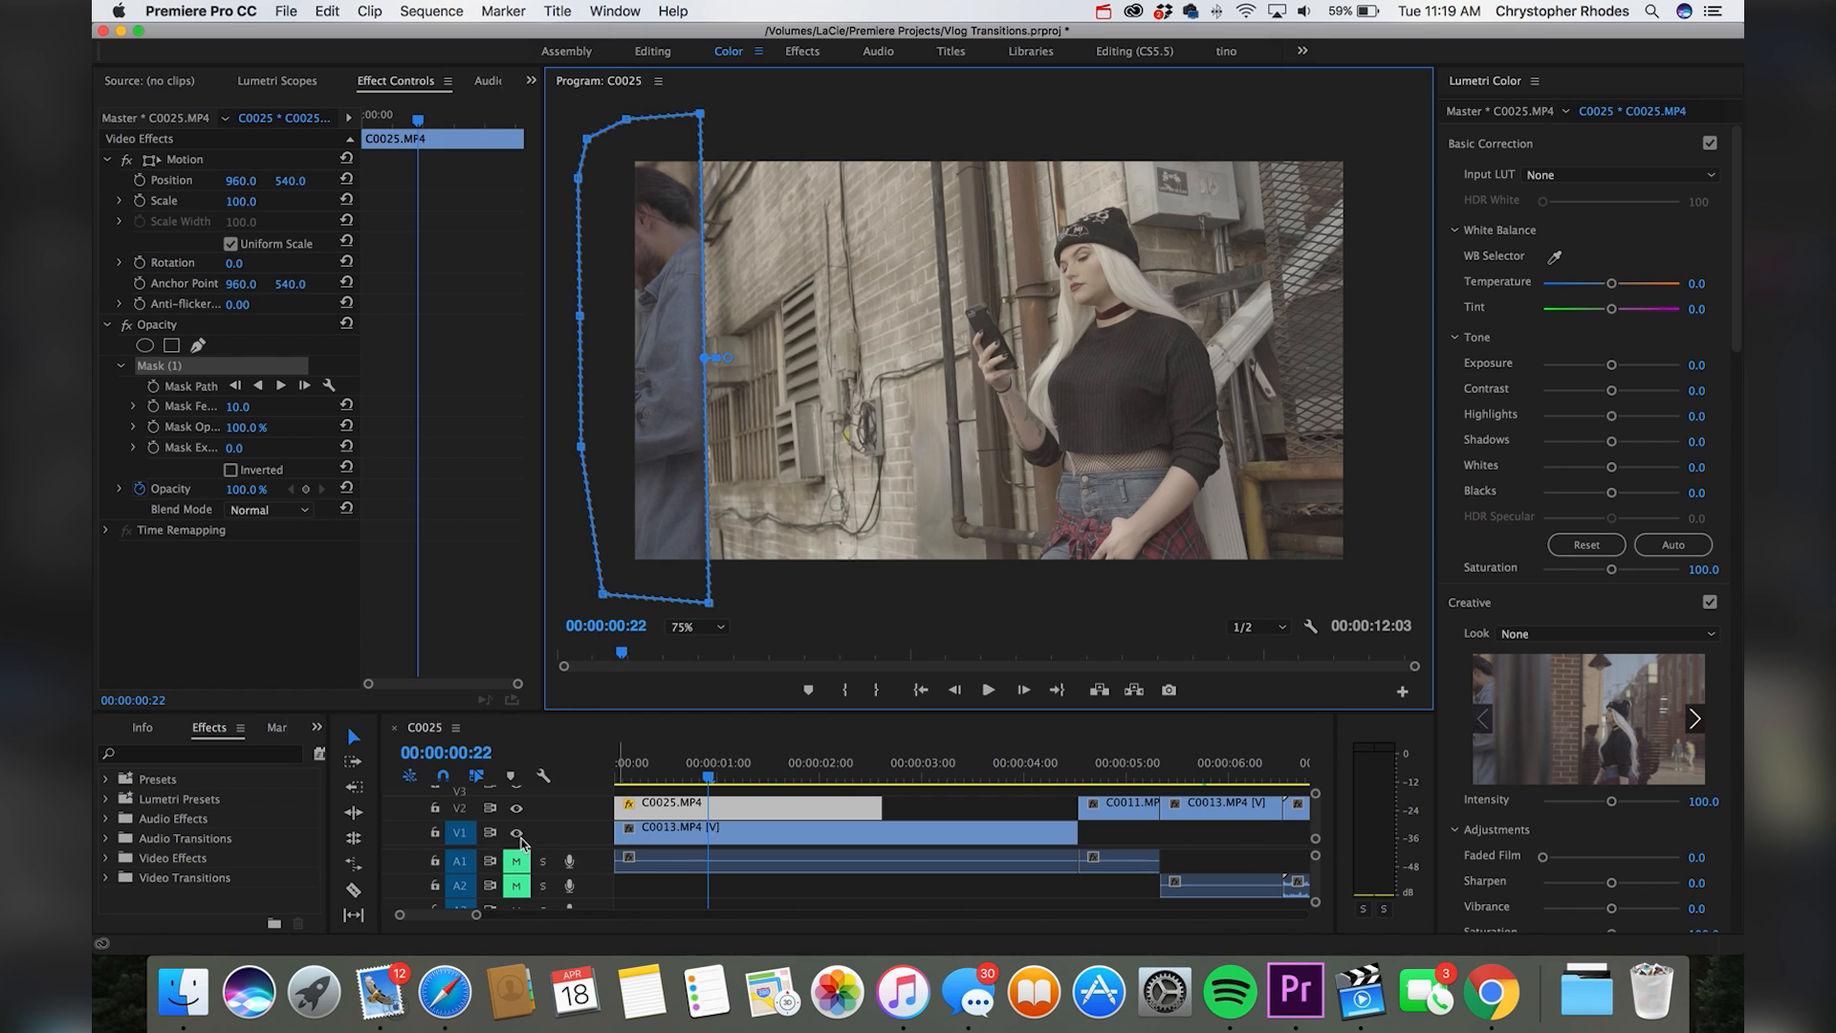
- Hide video track V1 and invert the opacity mask on C0025.MP4
{"action": "left_click", "coordinate": [516, 833]}
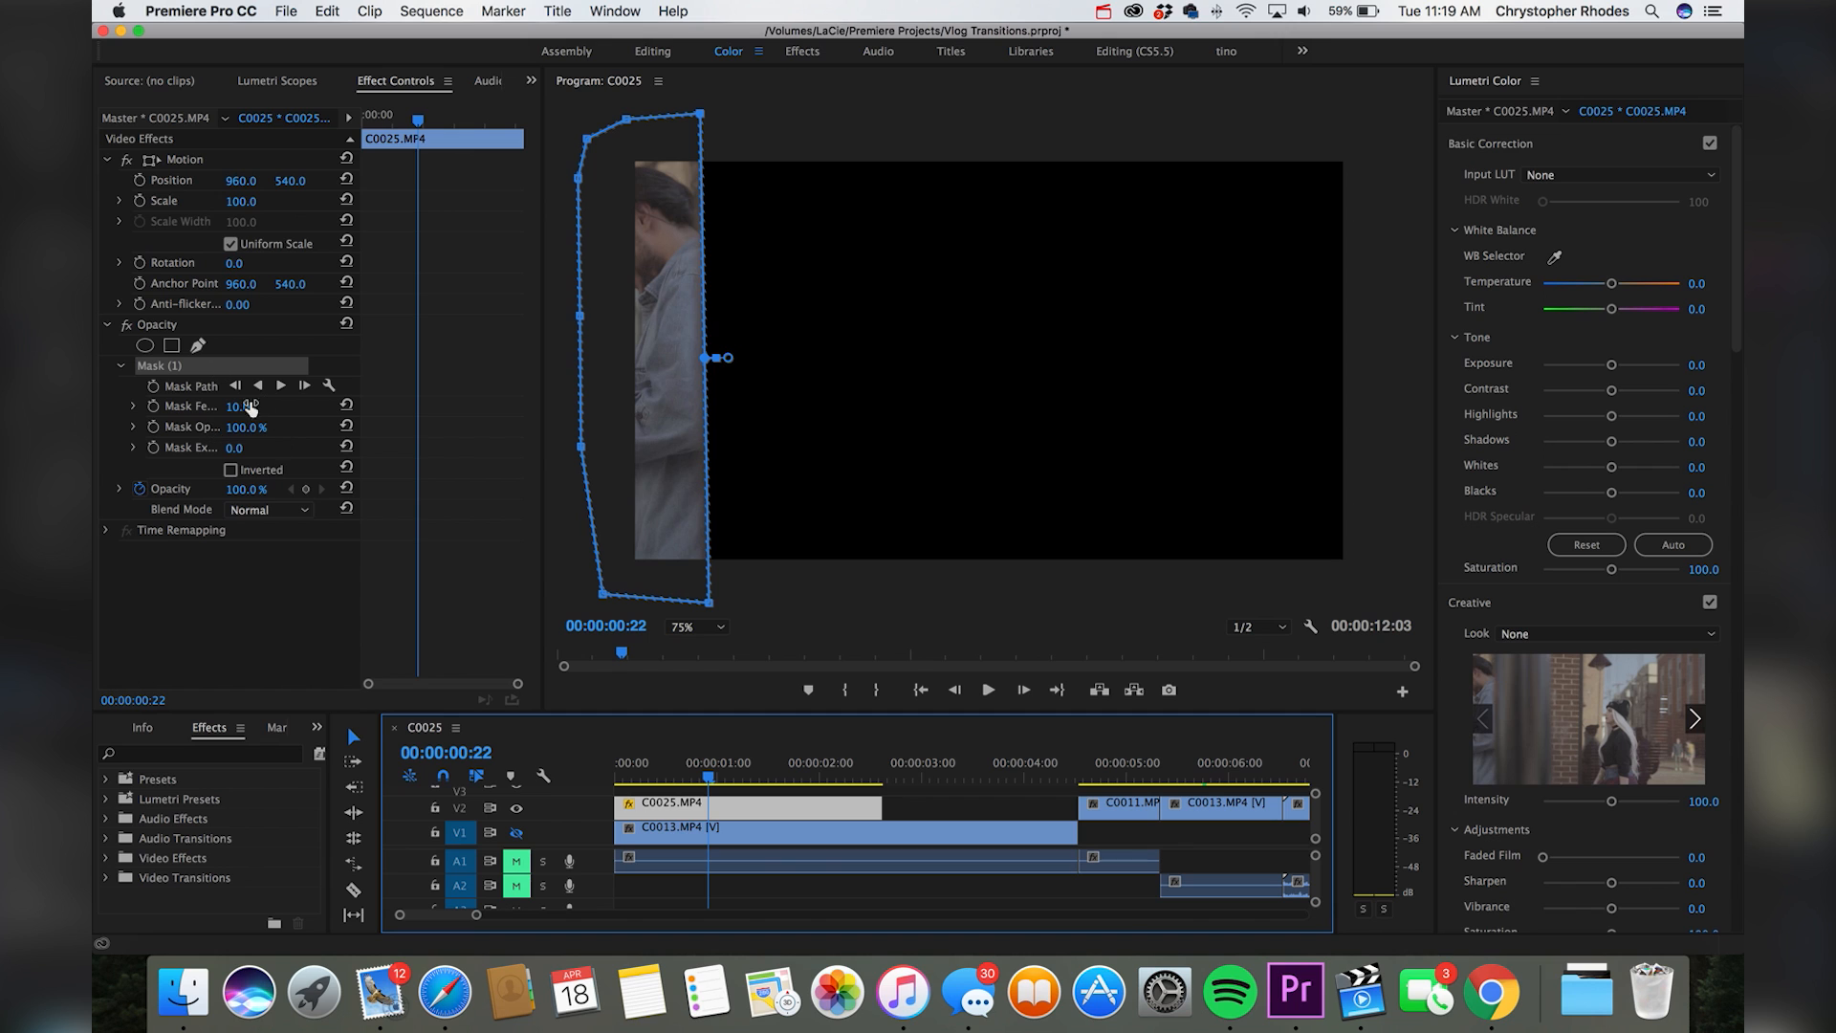
{"action": "left_click", "coordinate": [232, 470]}
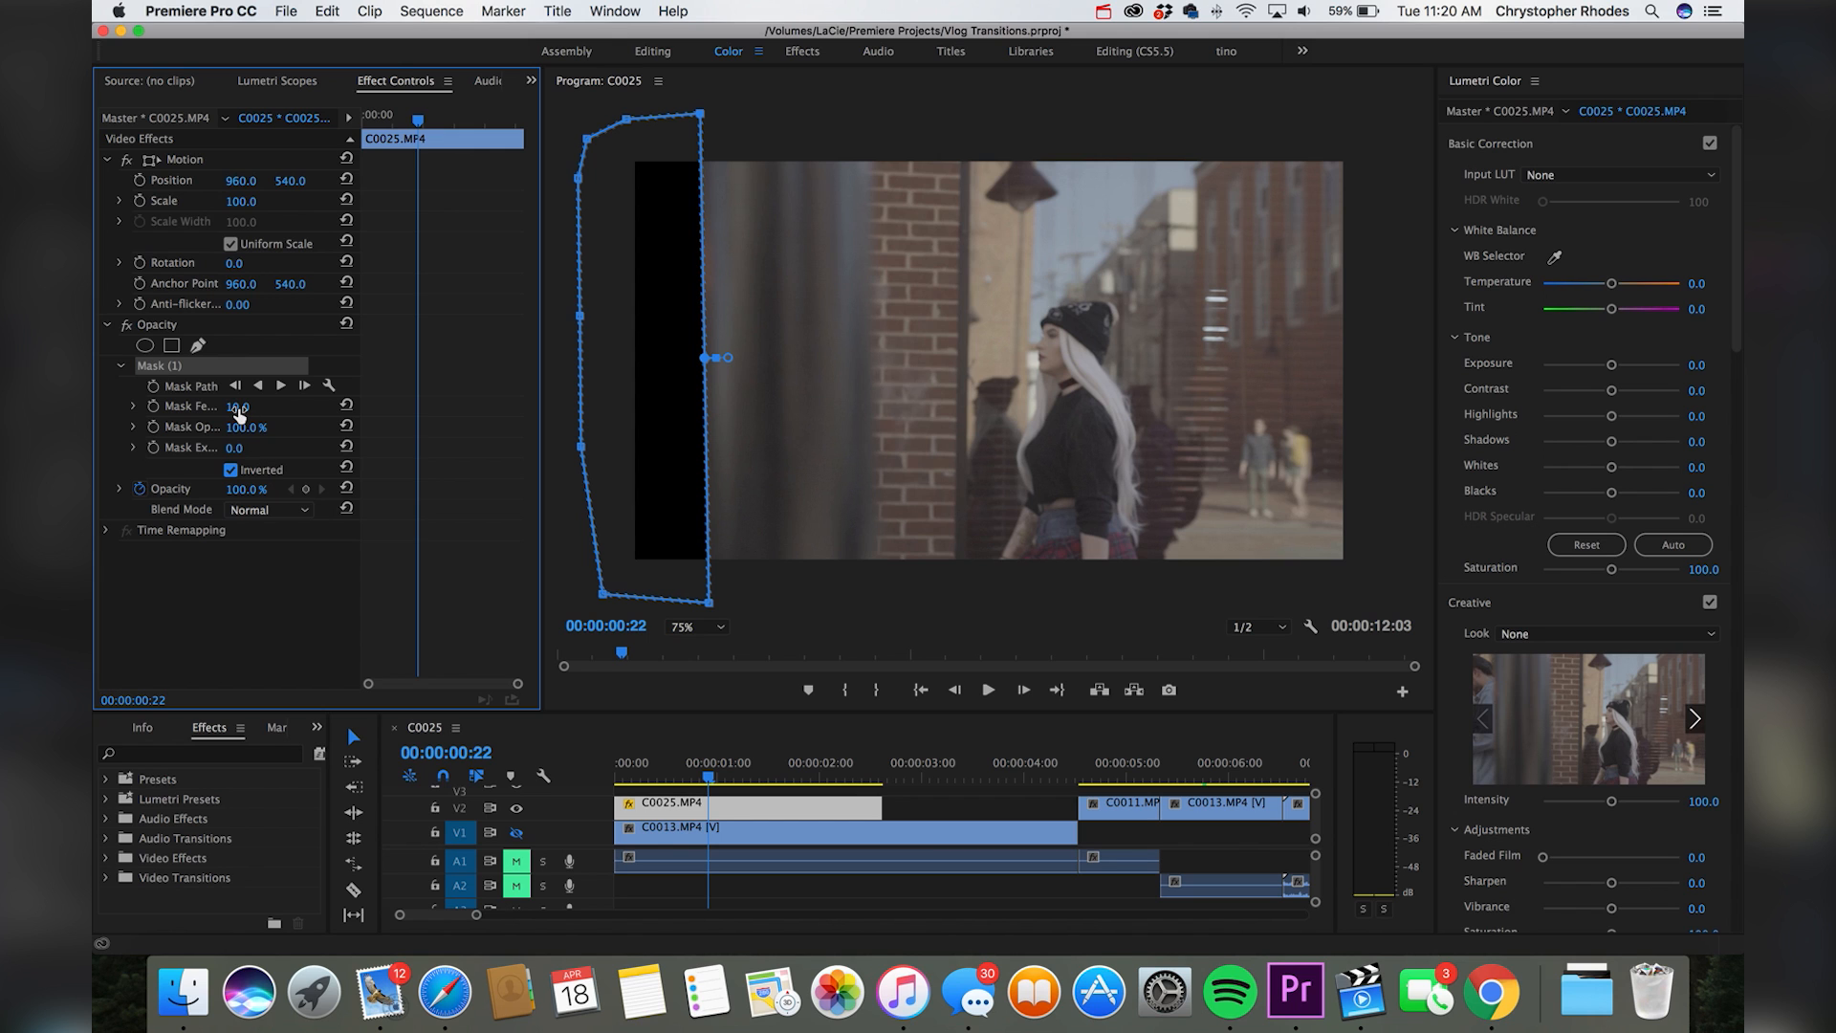
- Set the mask feather to 52 and shift the mask slightly closer to the pole
{"action": "left_click_drag", "start_coordinate": [238, 409], "coordinate": [276, 408]}
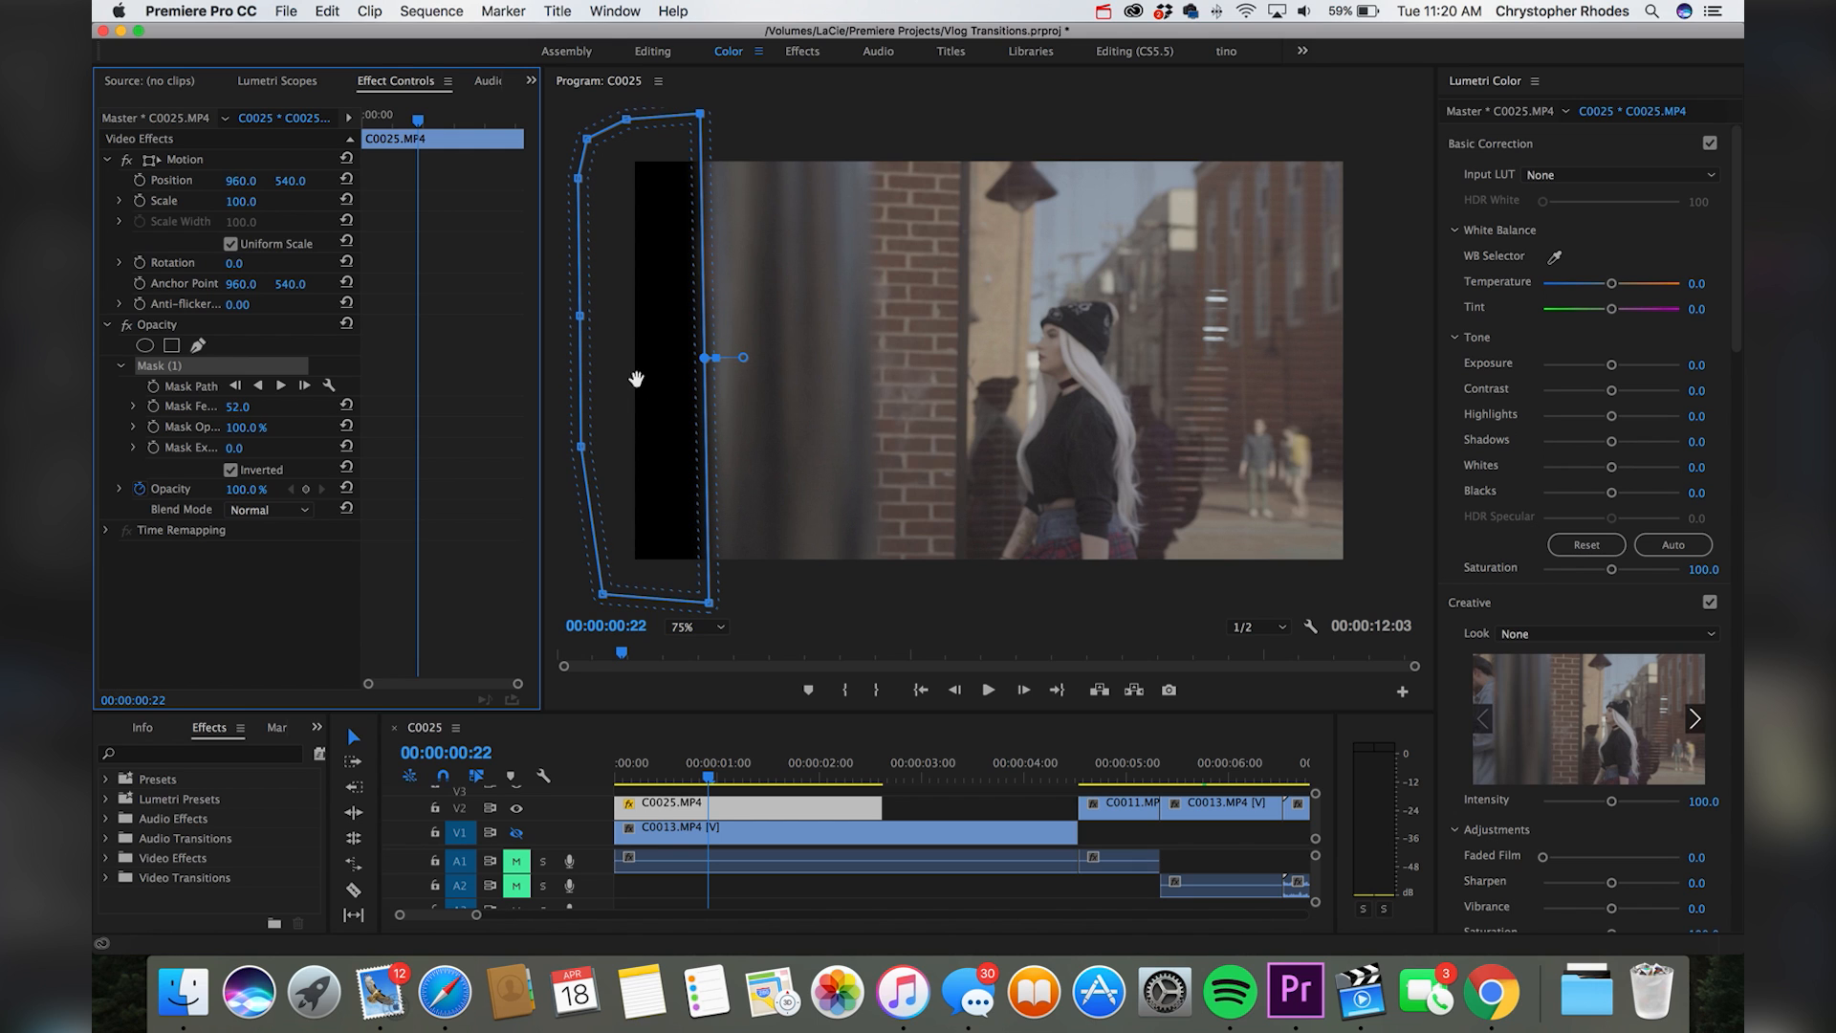
{"action": "left_click_drag", "start_coordinate": [642, 343], "coordinate": [657, 339]}
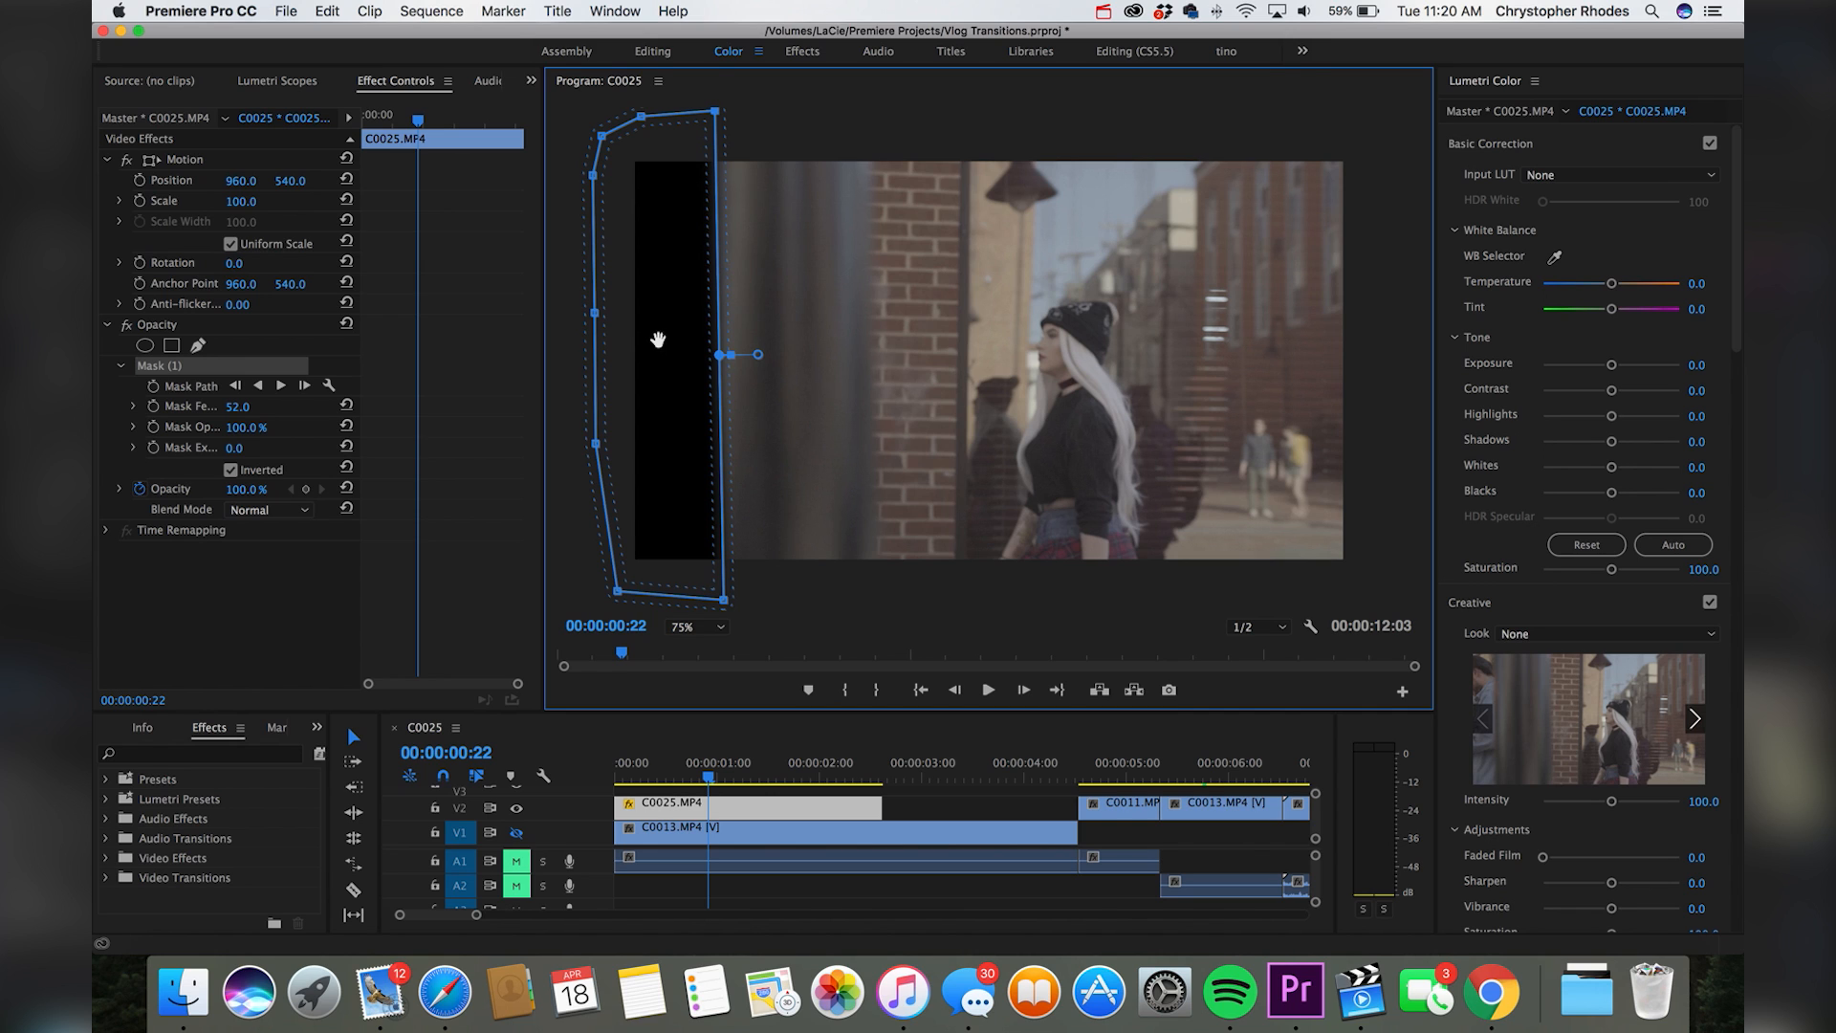
- Track the mask forward one frame to 00:00:00:23 and move its two pole-side corners to follow the pole
{"action": "left_click", "coordinate": [305, 386]}
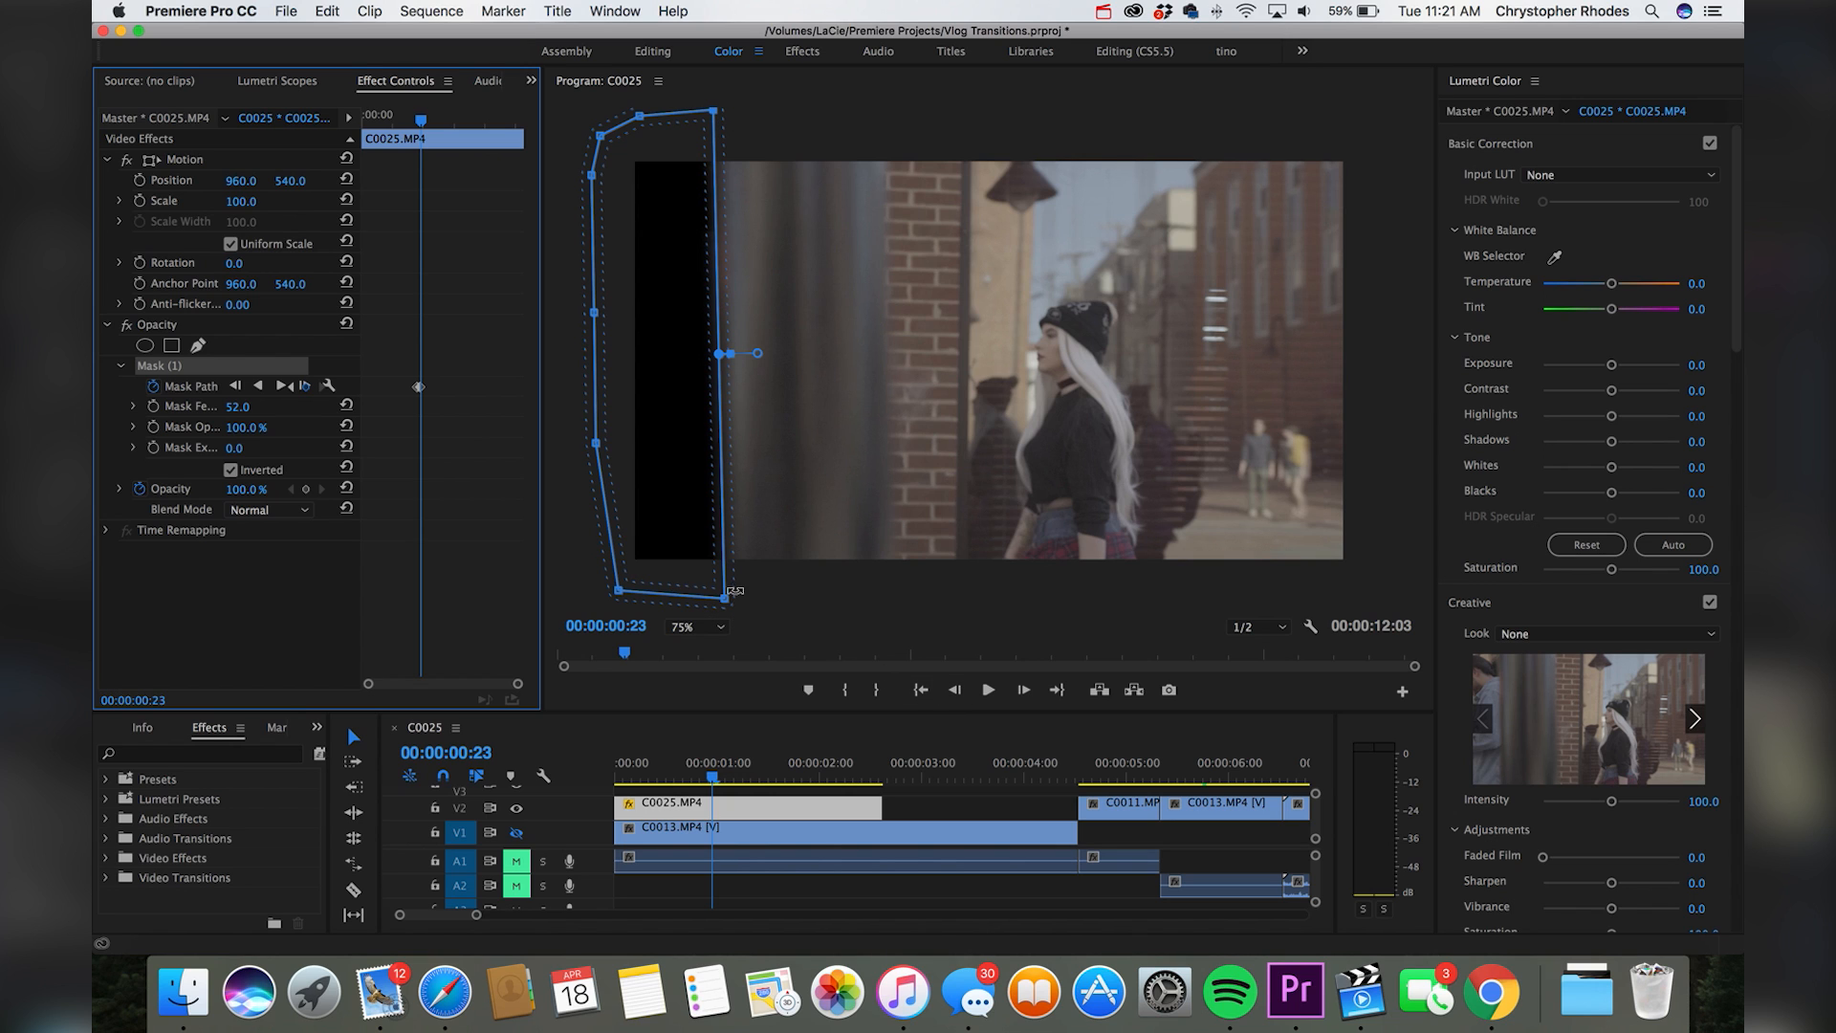
{"action": "left_click_drag", "start_coordinate": [726, 597], "coordinate": [734, 600]}
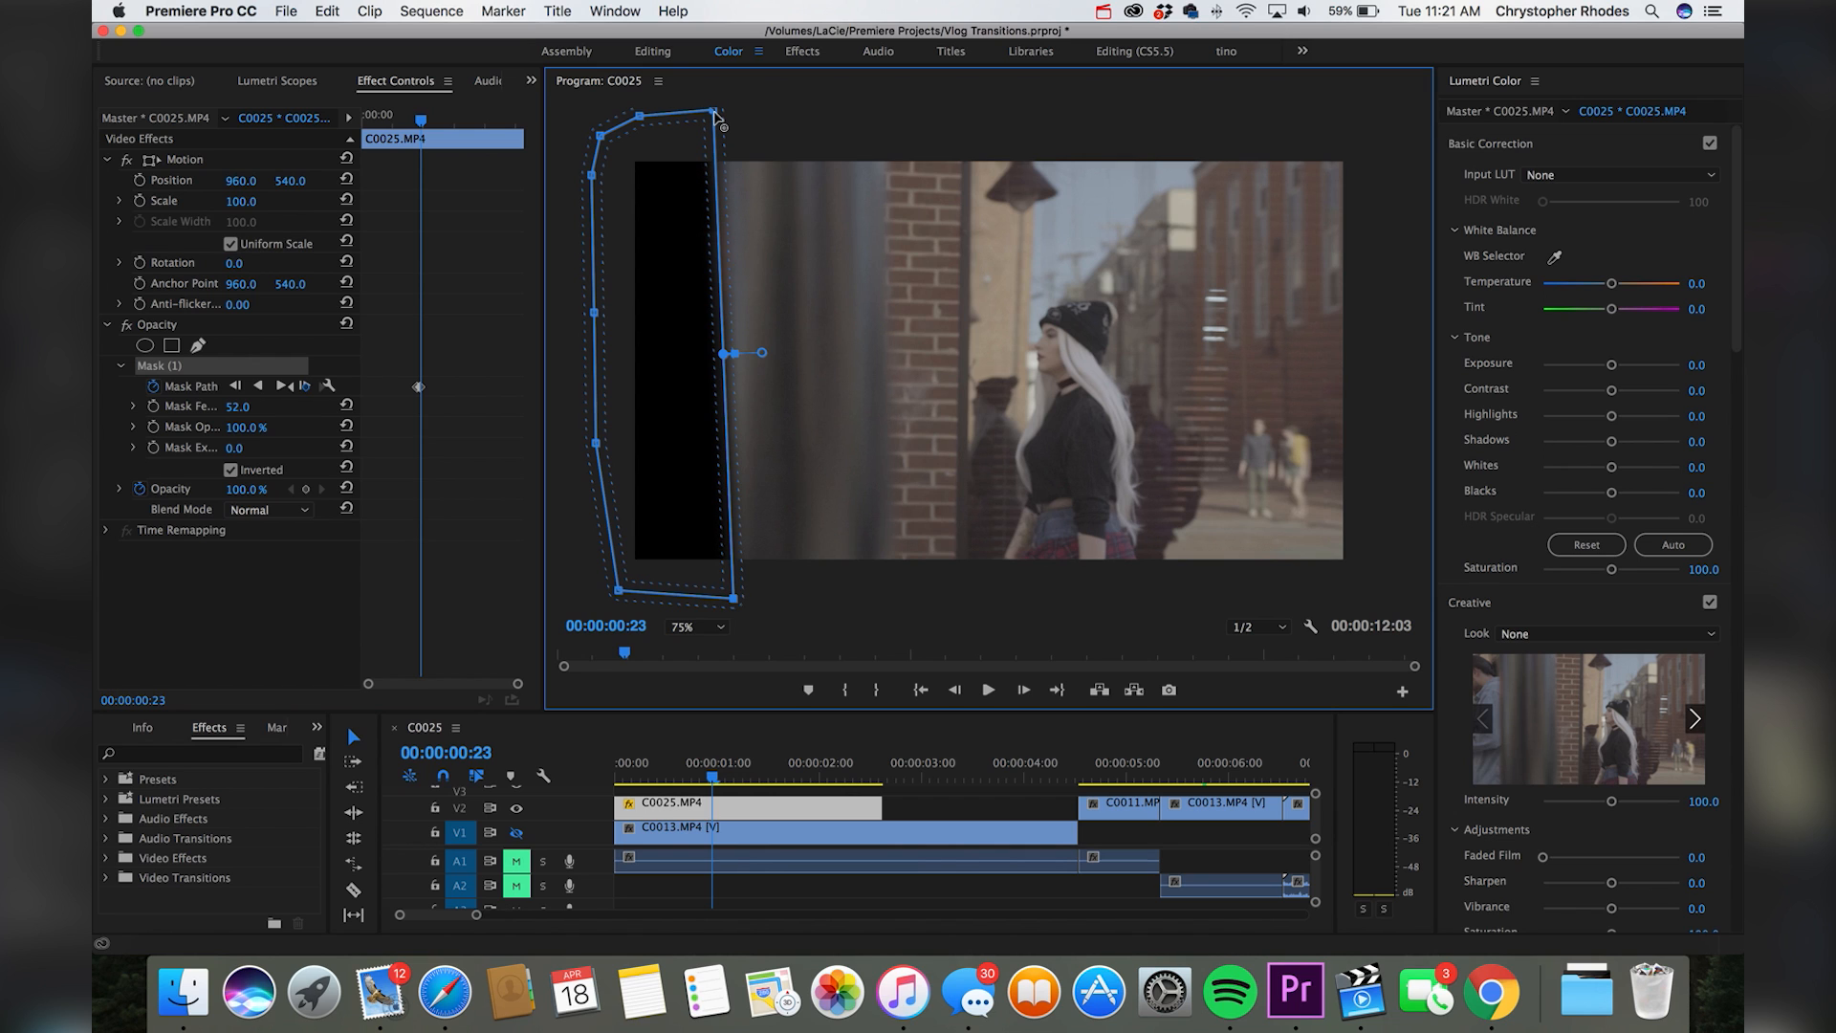
{"action": "left_click_drag", "start_coordinate": [716, 112], "coordinate": [722, 112]}
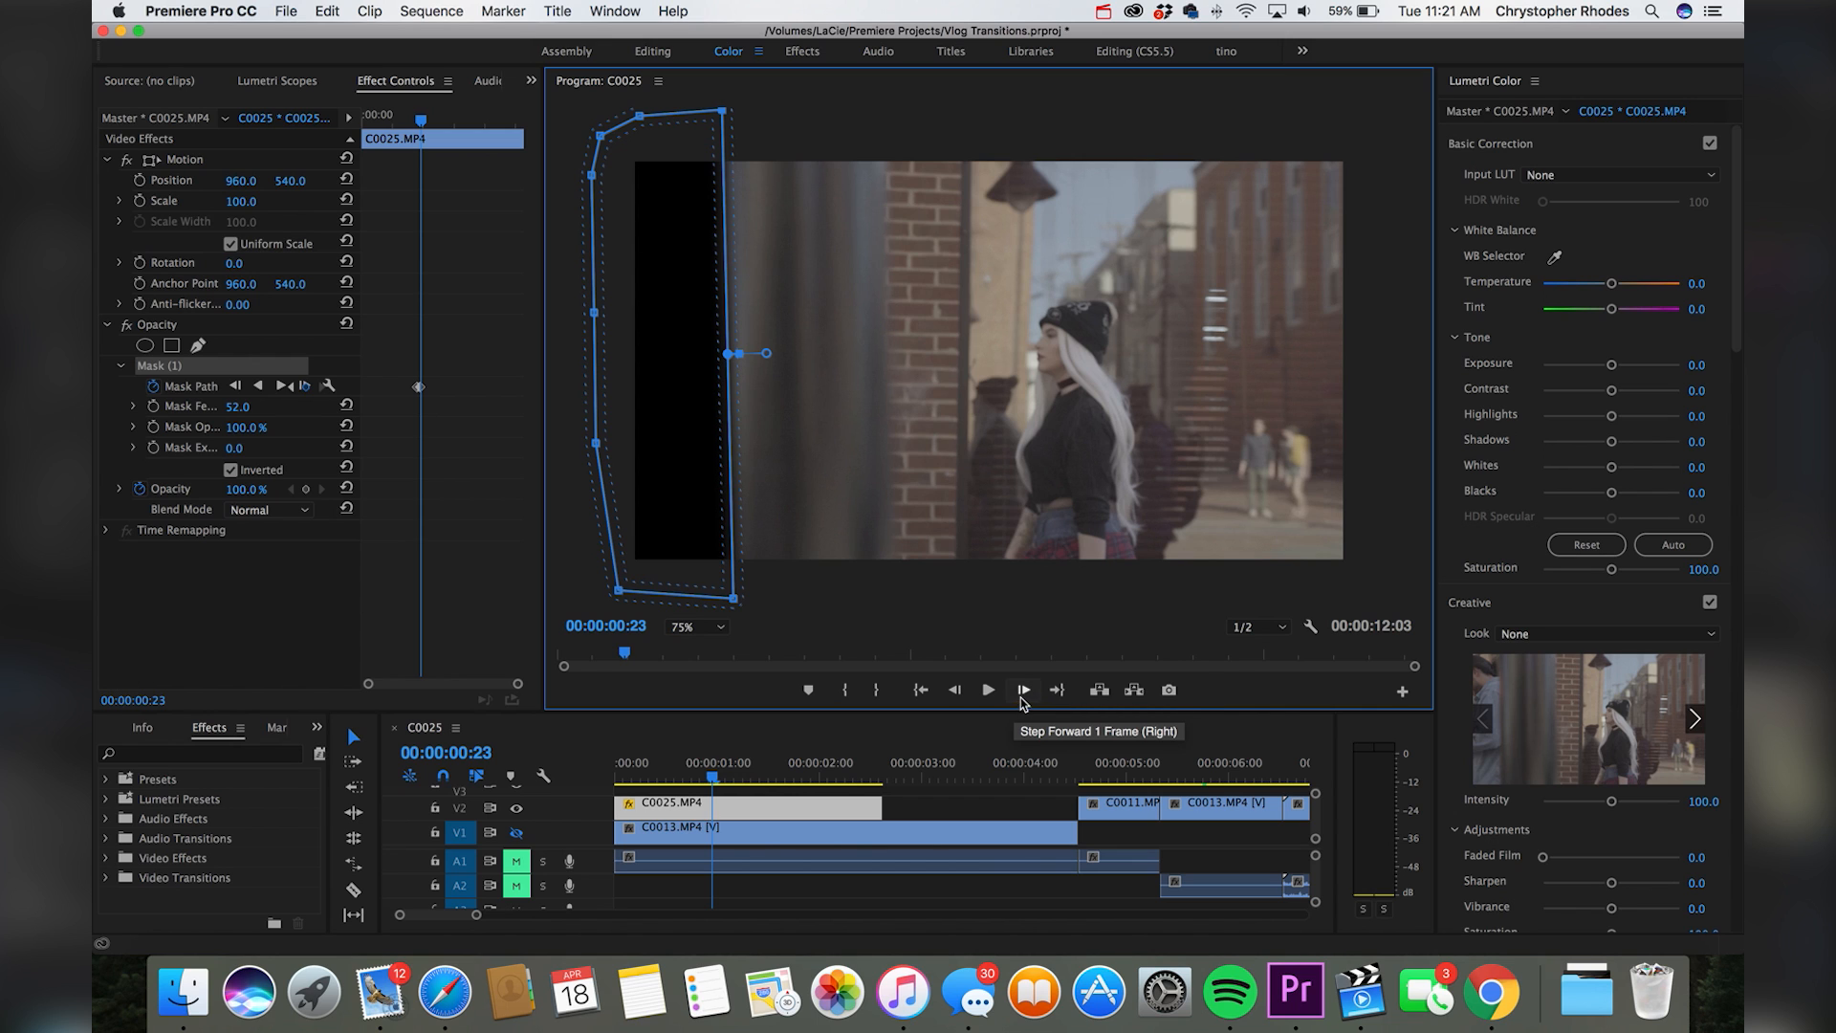
- Keyframe the mask's pole-side edge frame by frame from 00:00:01:00 to 00:00:01:02, moving its corners along with the pole
{"action": "left_click", "coordinate": [1025, 690]}
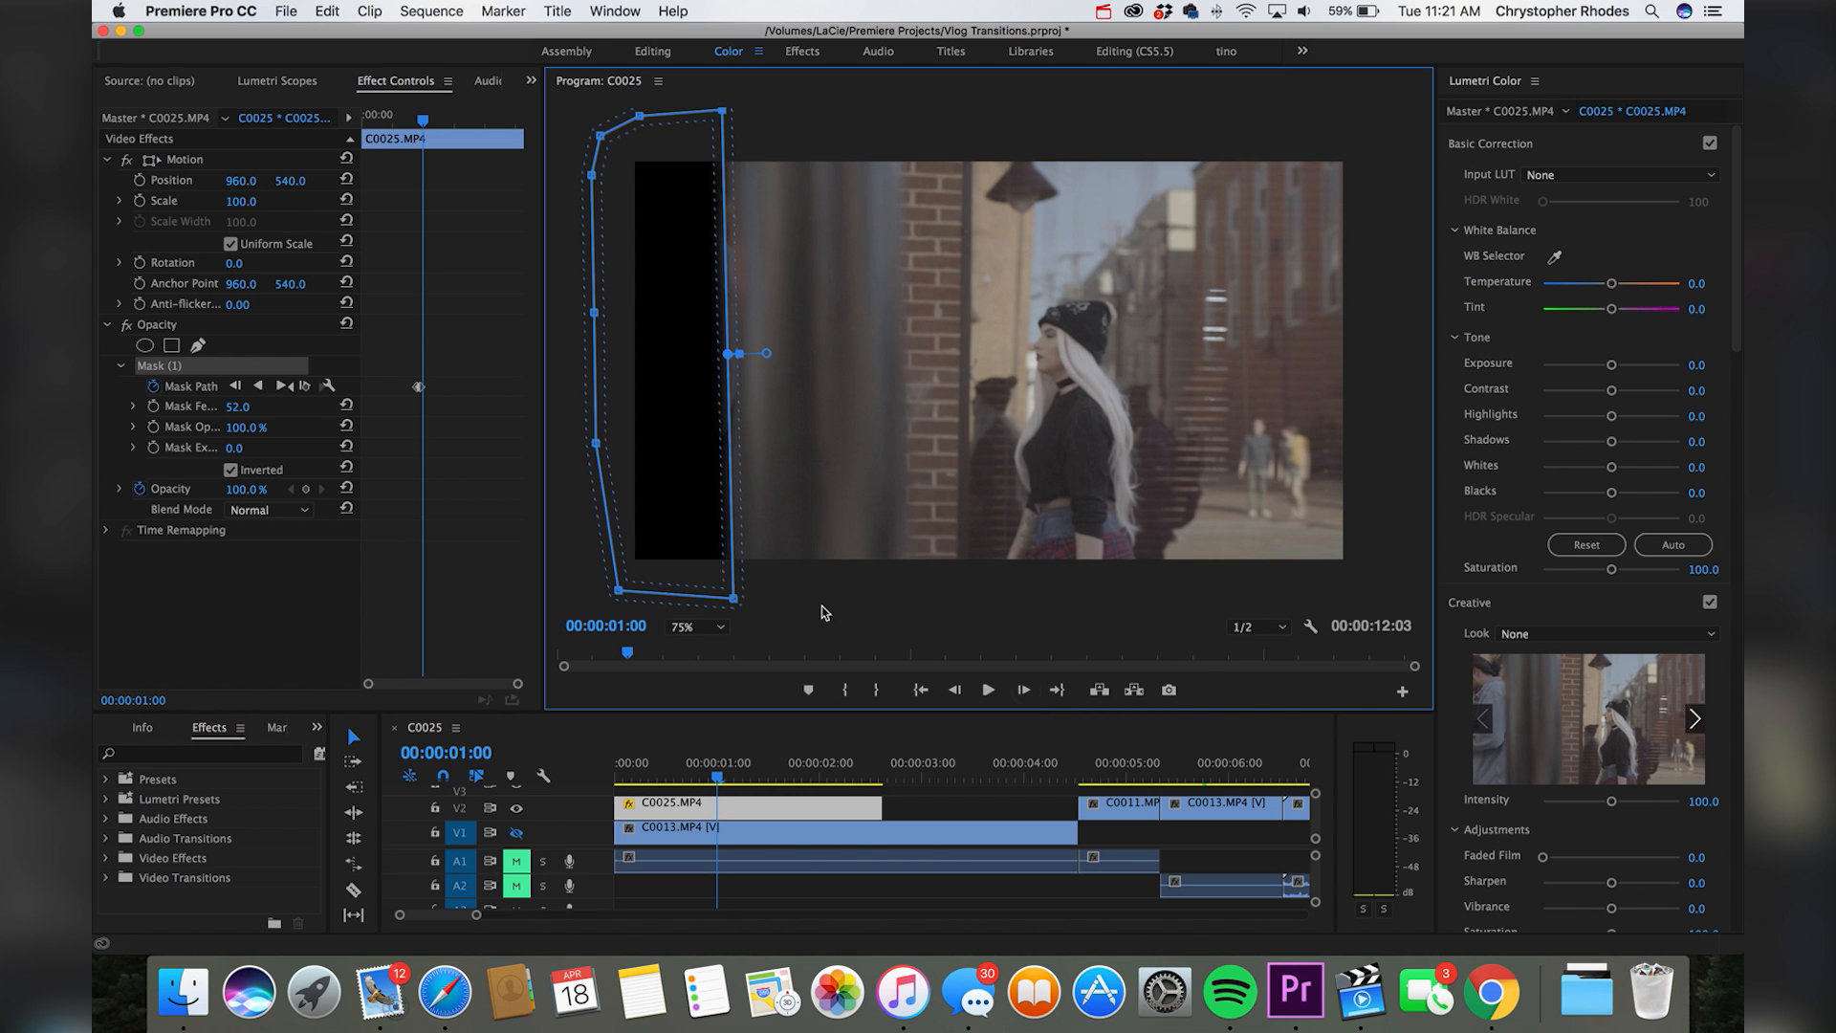
{"action": "left_click_drag", "start_coordinate": [733, 601], "coordinate": [751, 595]}
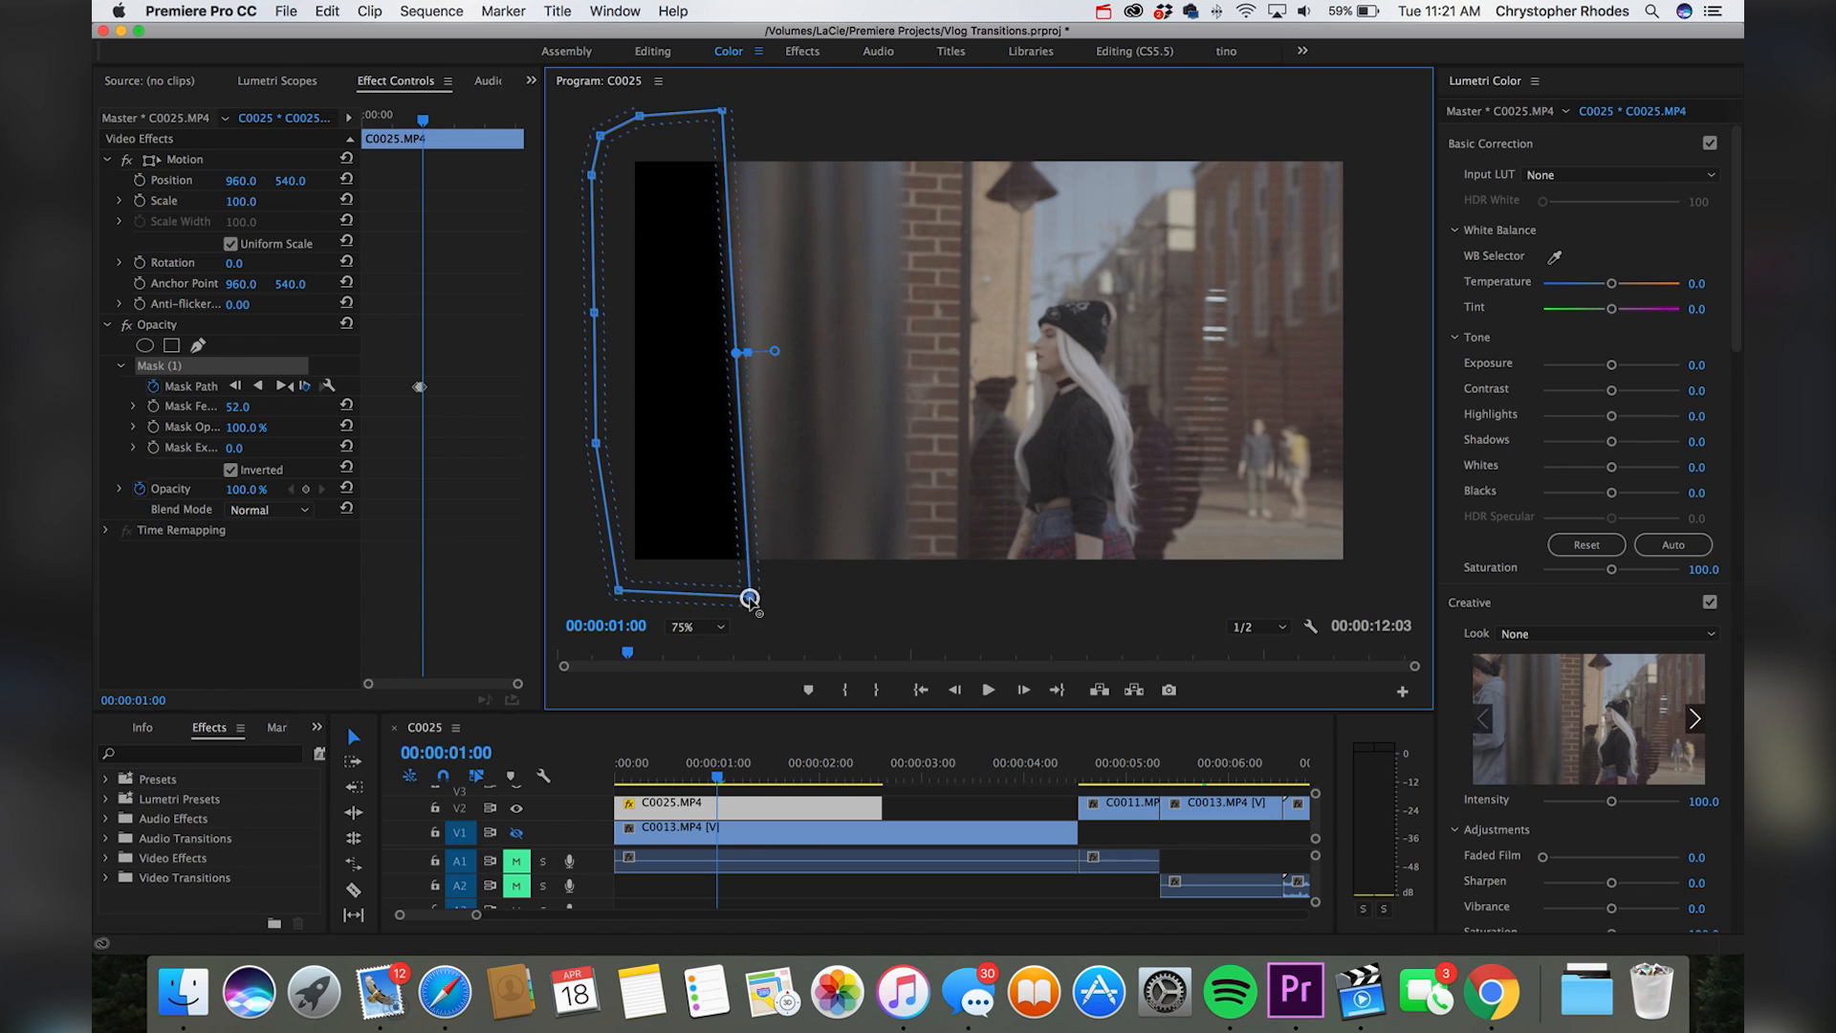
{"action": "left_click_drag", "start_coordinate": [722, 111], "coordinate": [737, 112]}
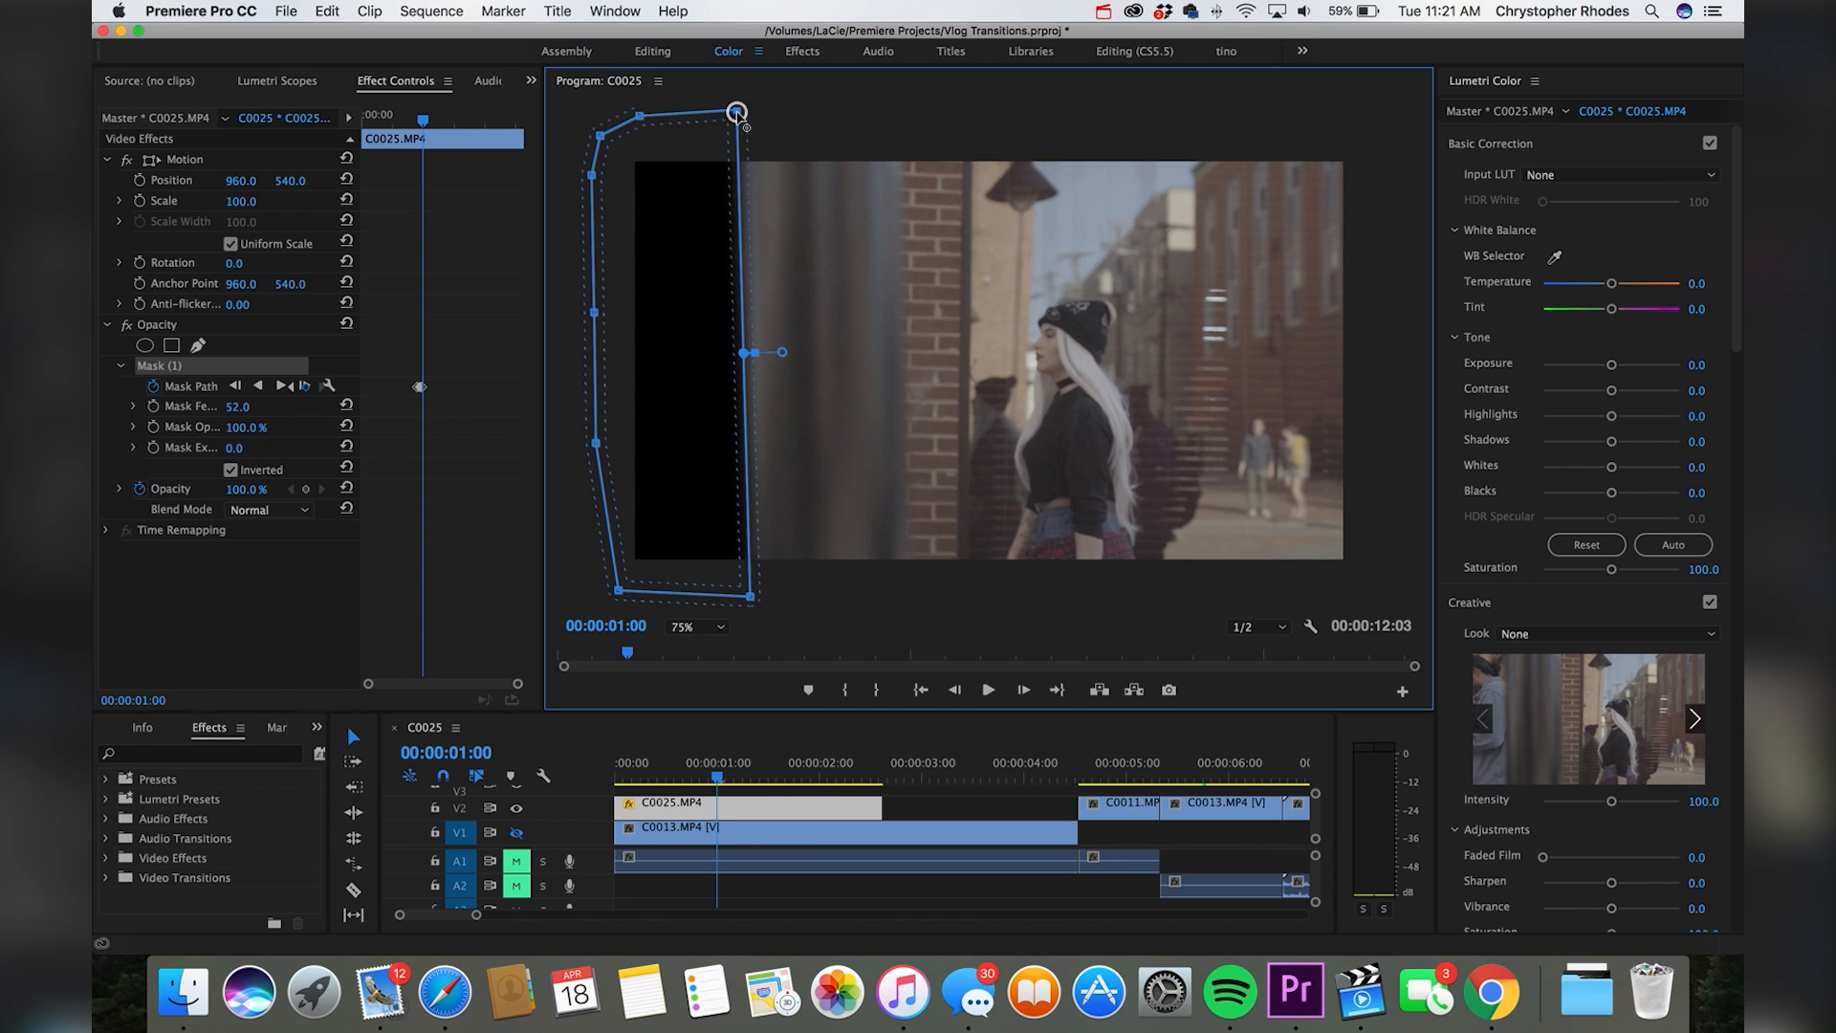
{"action": "left_click", "coordinate": [1024, 691]}
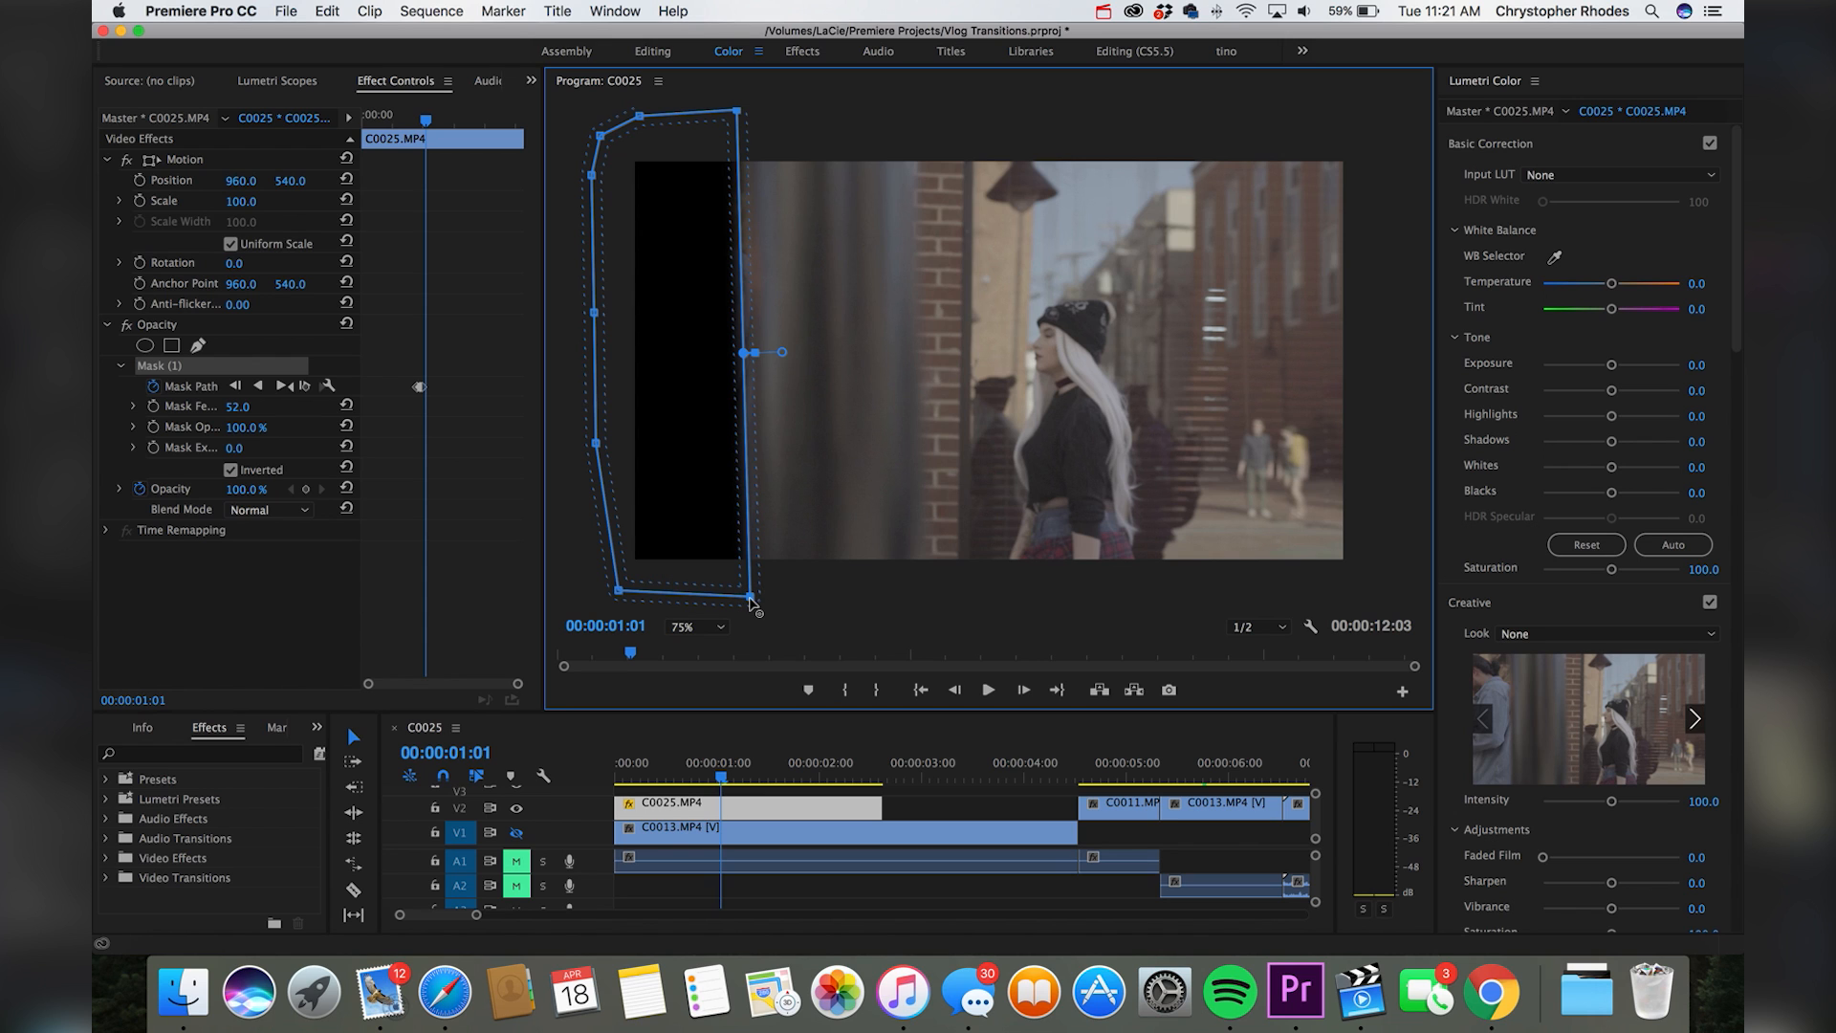
{"action": "left_click_drag", "start_coordinate": [749, 598], "coordinate": [770, 597]}
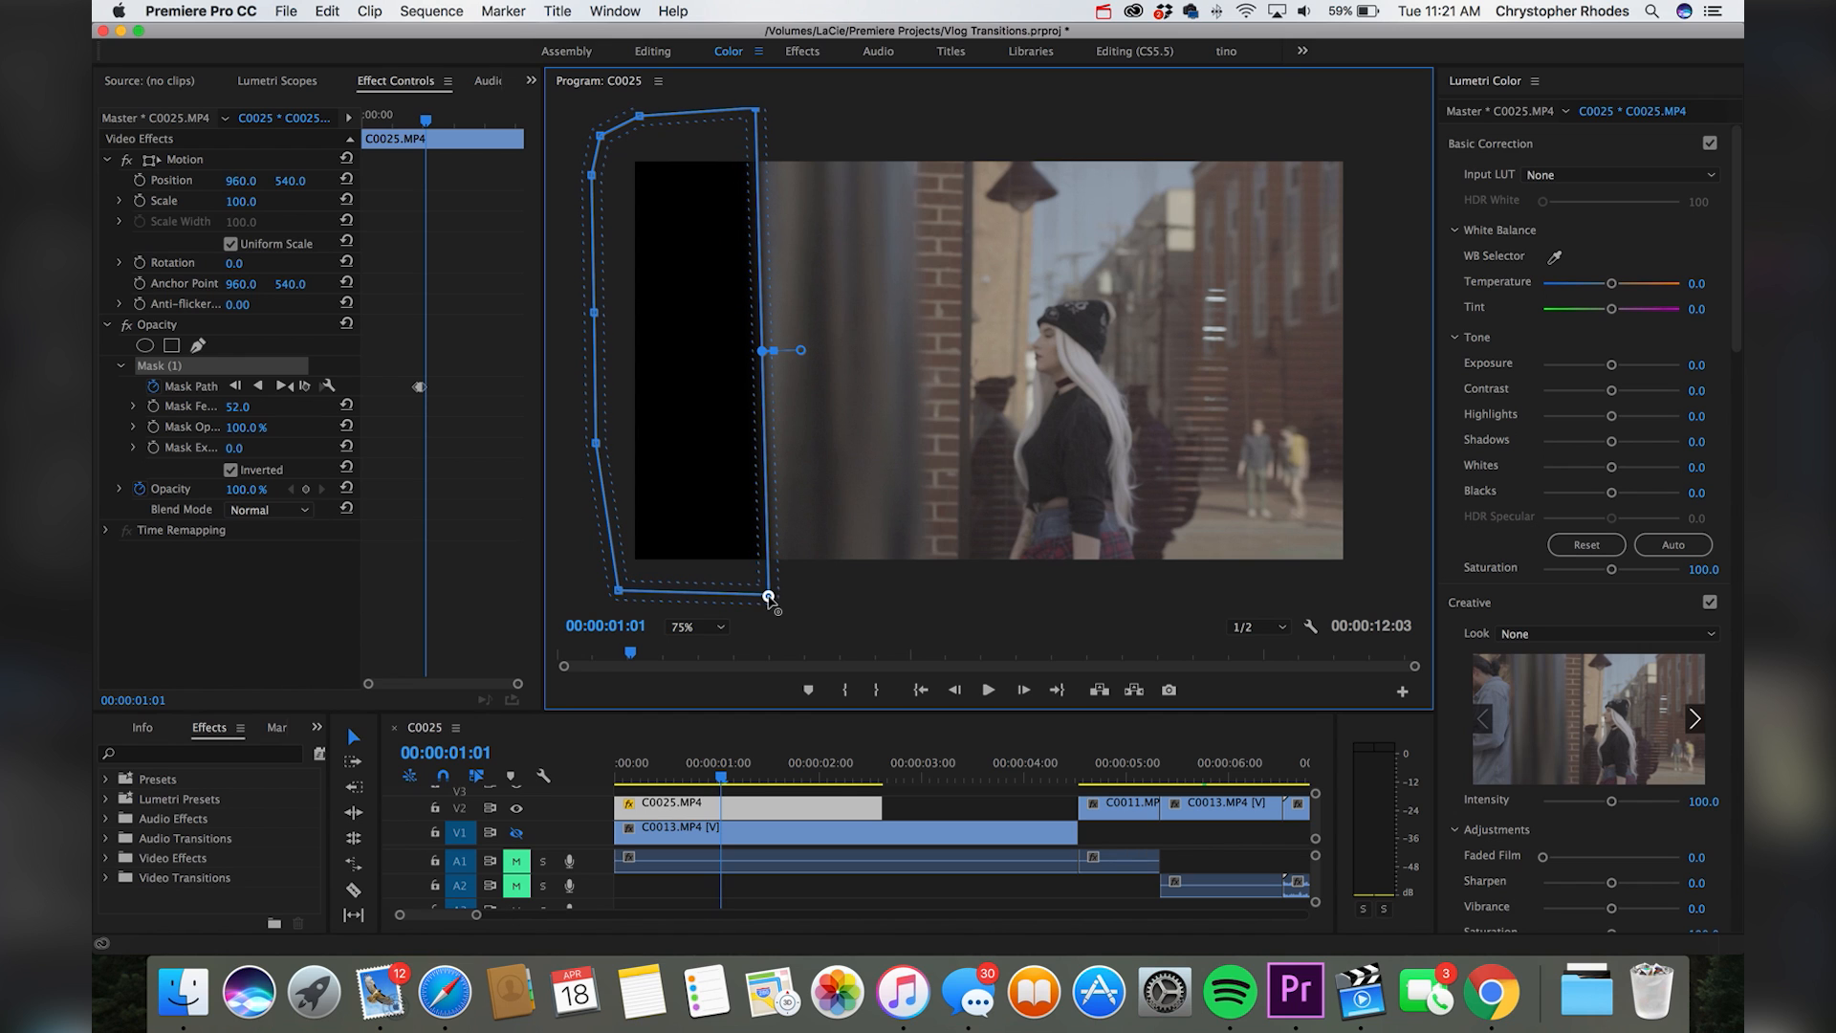
{"action": "left_click", "coordinate": [1023, 689]}
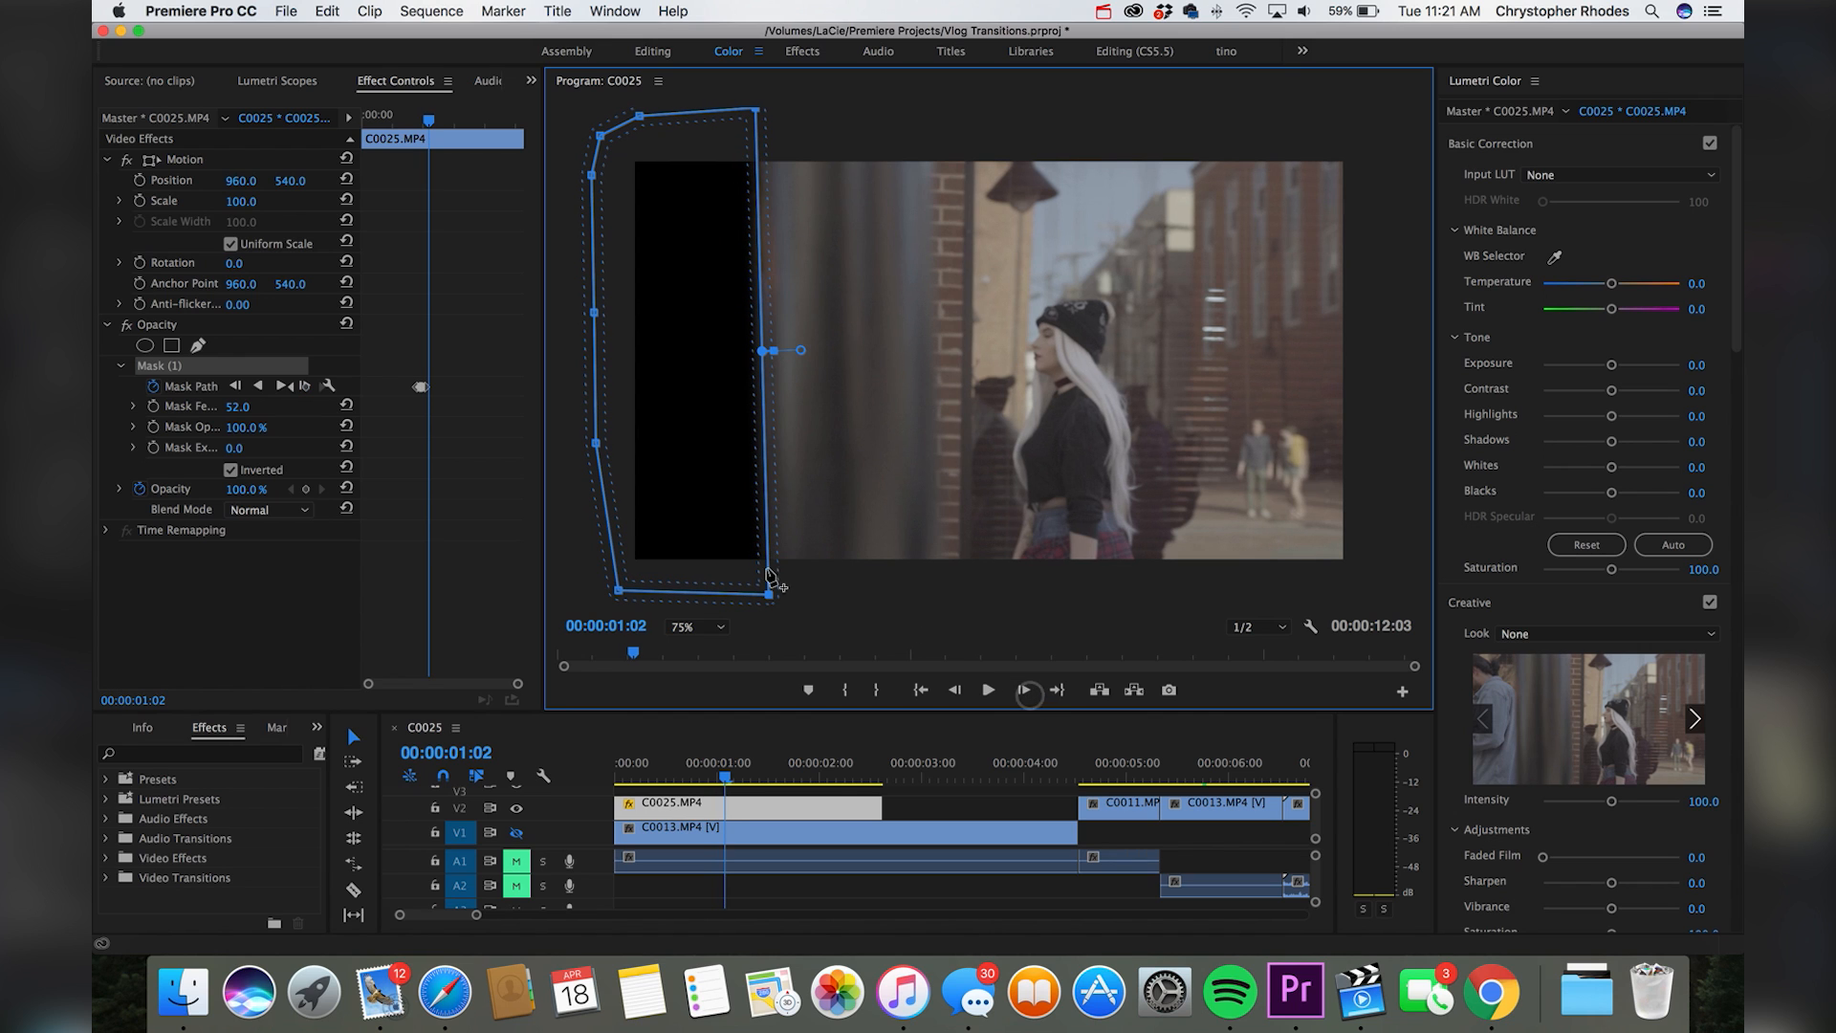
{"action": "left_click_drag", "start_coordinate": [770, 595], "coordinate": [786, 596]}
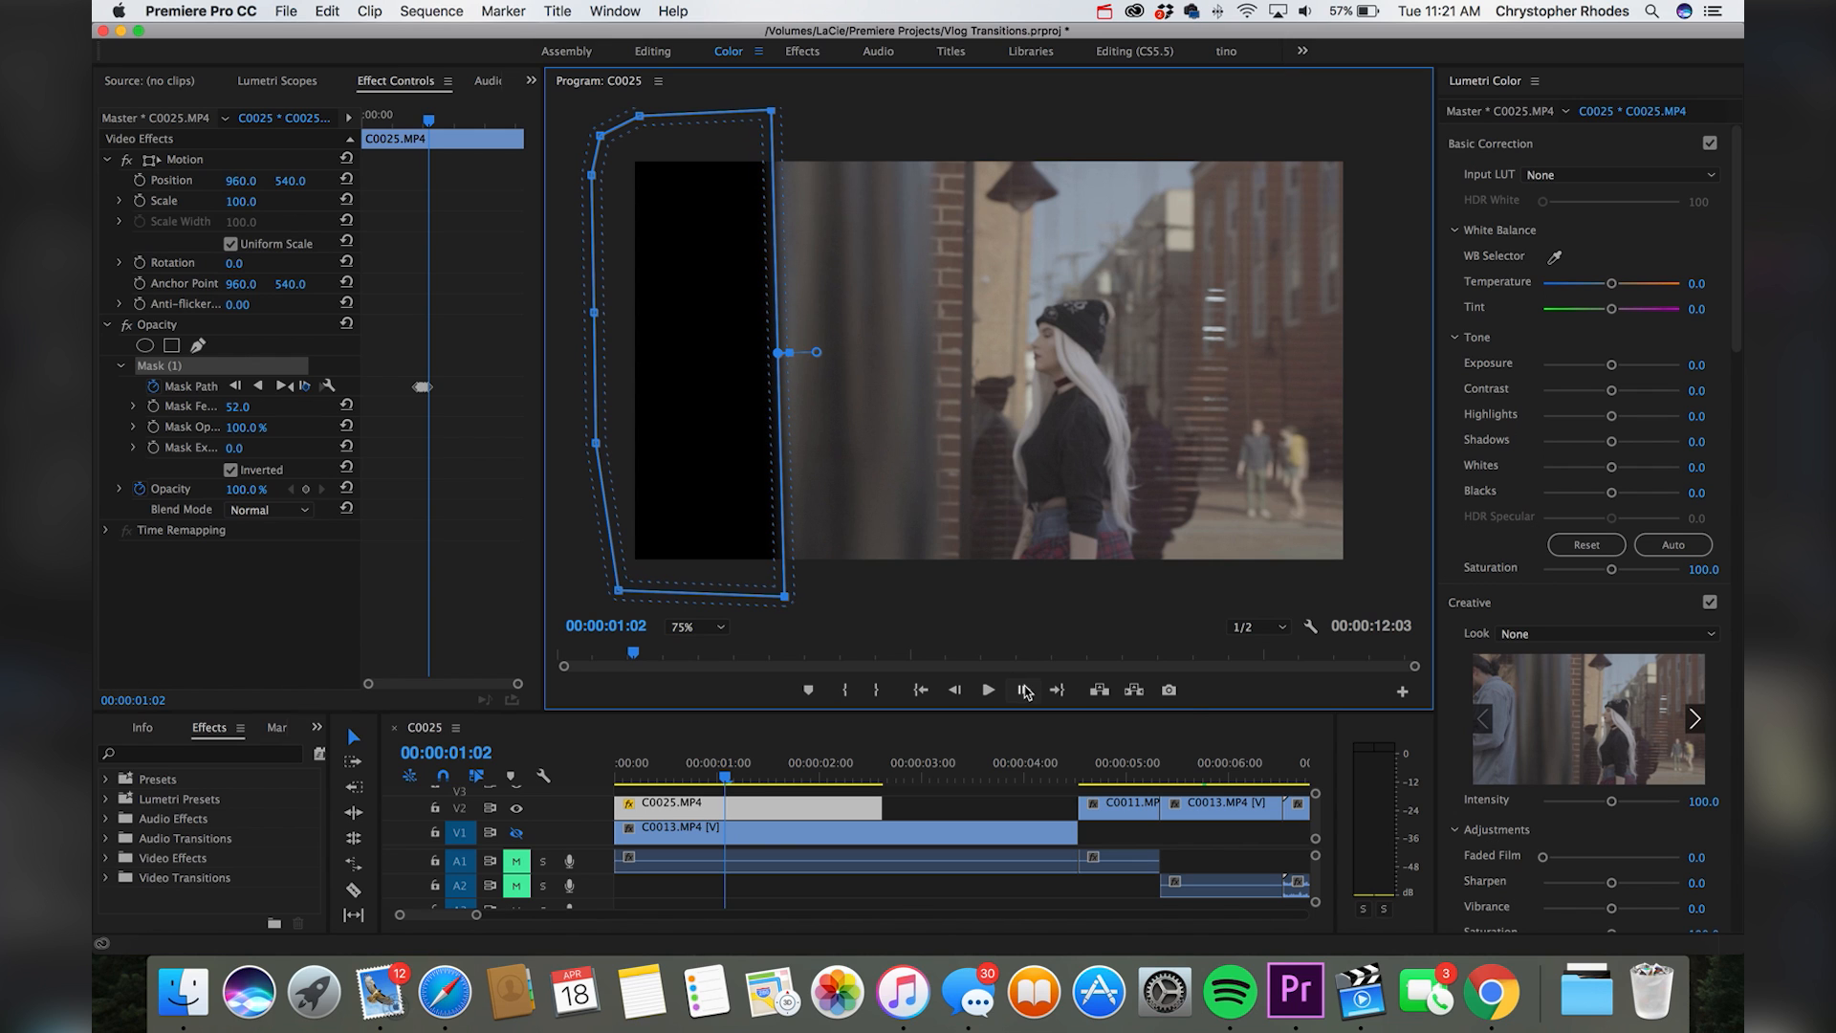
- Continue advancing frame by frame to 00:00:02:14, extending the mask's pole-side corners until the mask covers the whole picture
{"action": "left_click", "coordinate": [1025, 689]}
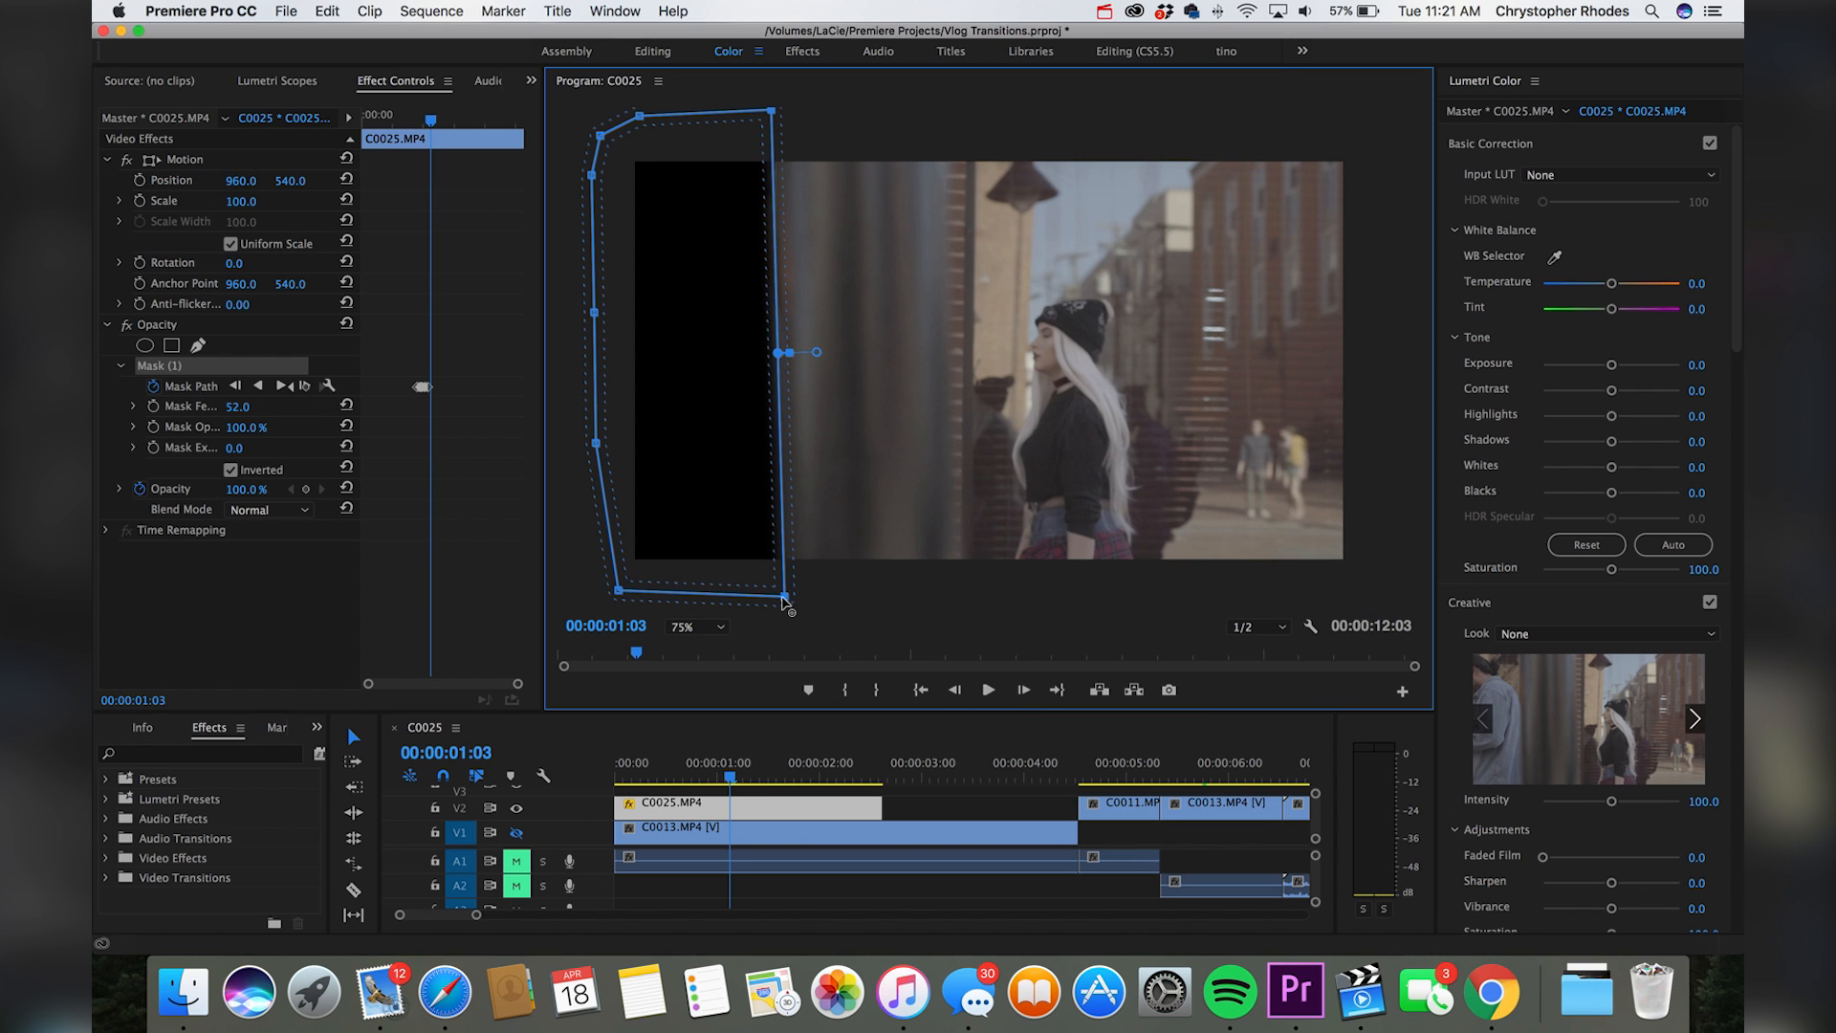
{"action": "left_click", "coordinate": [1025, 689]}
{"action": "left_click_drag", "start_coordinate": [786, 595], "coordinate": [1166, 598]}
{"action": "left_click", "coordinate": [1025, 690]}
{"action": "left_click", "coordinate": [1025, 689]}
{"action": "left_click", "coordinate": [1025, 690]}
{"action": "left_click", "coordinate": [1025, 690]}
{"action": "left_click_drag", "start_coordinate": [1166, 598], "coordinate": [1381, 593]}
{"action": "left_click", "coordinate": [1025, 689]}
{"action": "left_click", "coordinate": [1025, 690]}
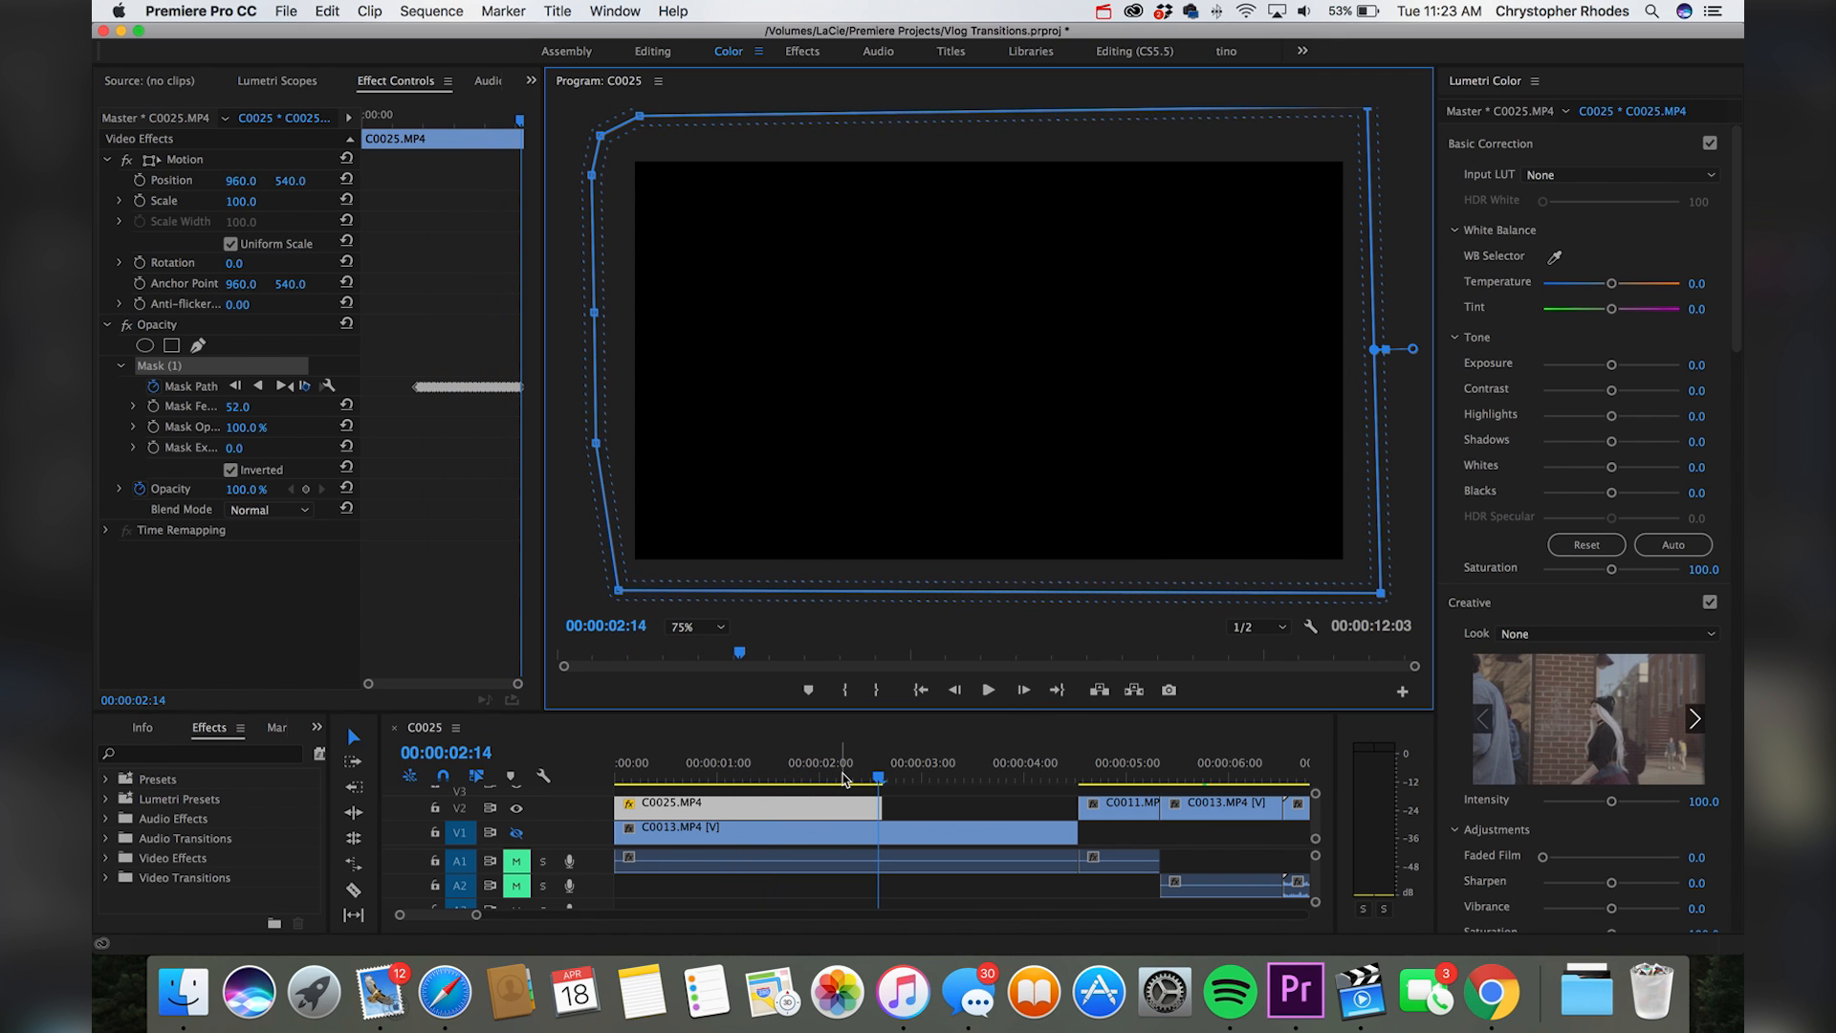
- Widen the Effect Controls to reach the Mask Path keyframe navigation and step back to the first keyframe at 00:00:00:22
{"action": "left_click_drag", "start_coordinate": [844, 777], "coordinate": [784, 779]}
{"action": "left_click_drag", "start_coordinate": [543, 401], "coordinate": [748, 402]}
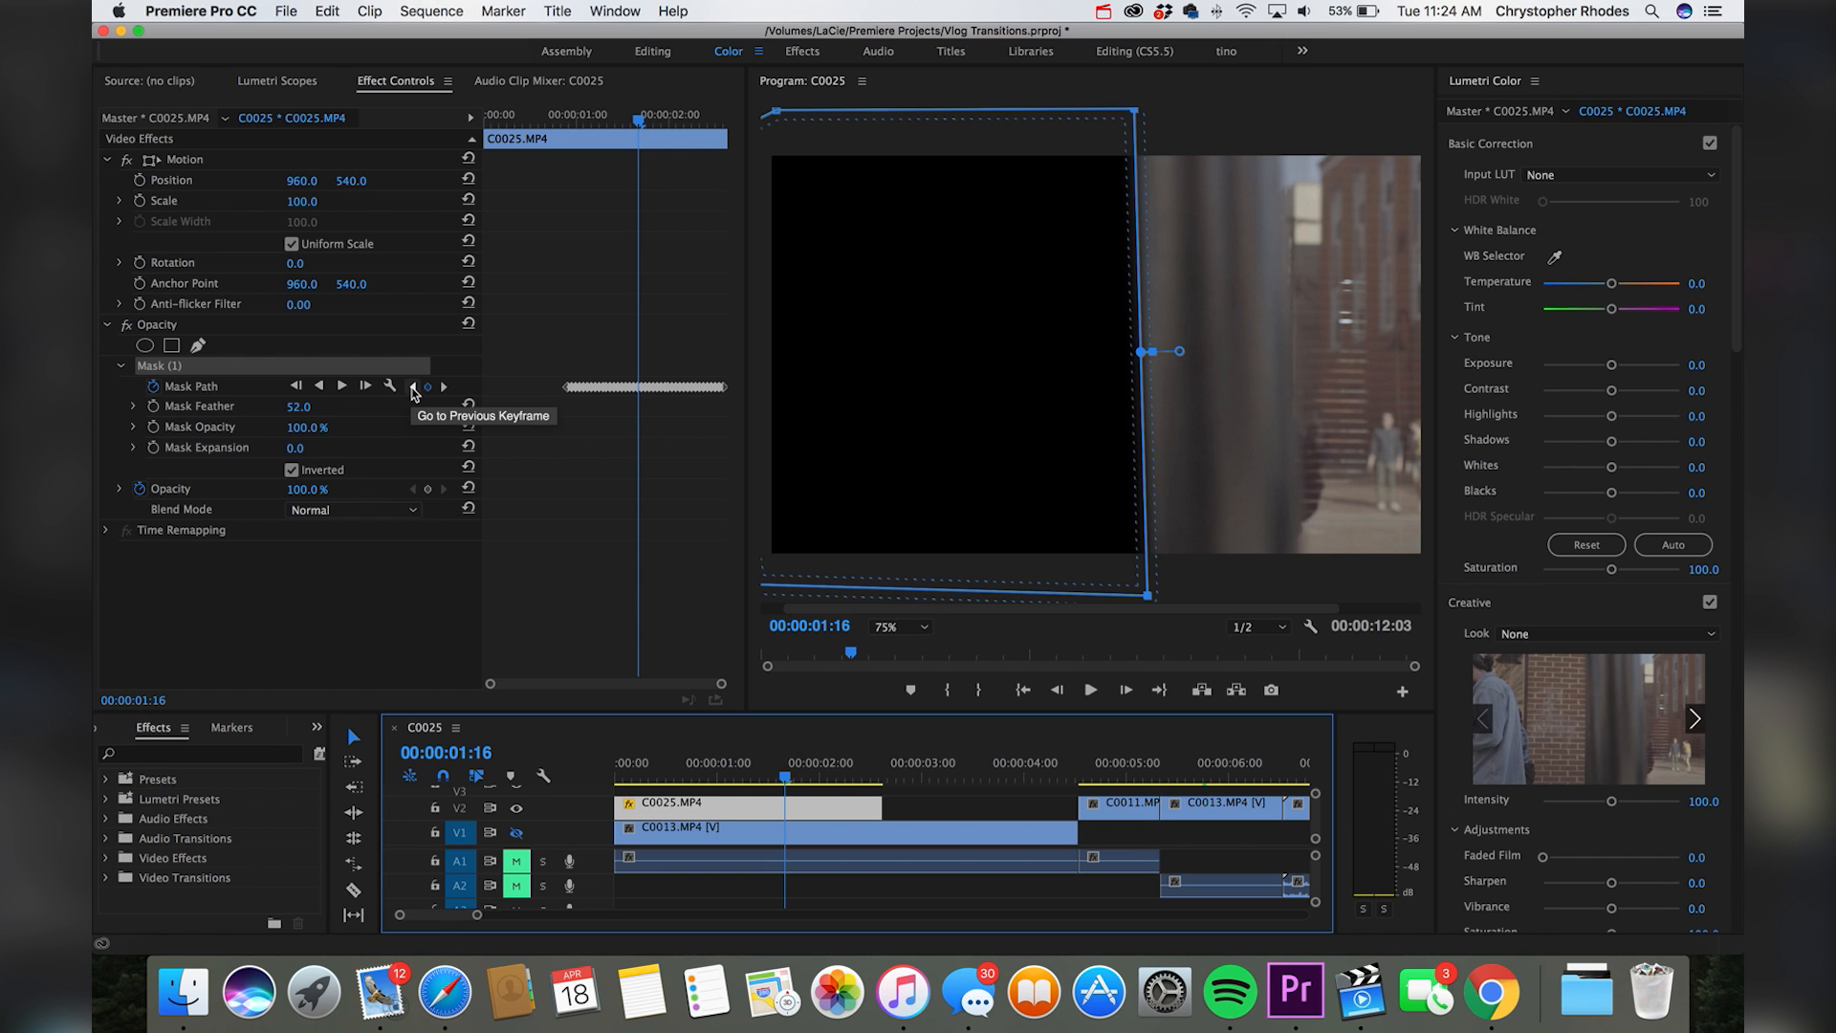
{"action": "left_click", "coordinate": [413, 387]}
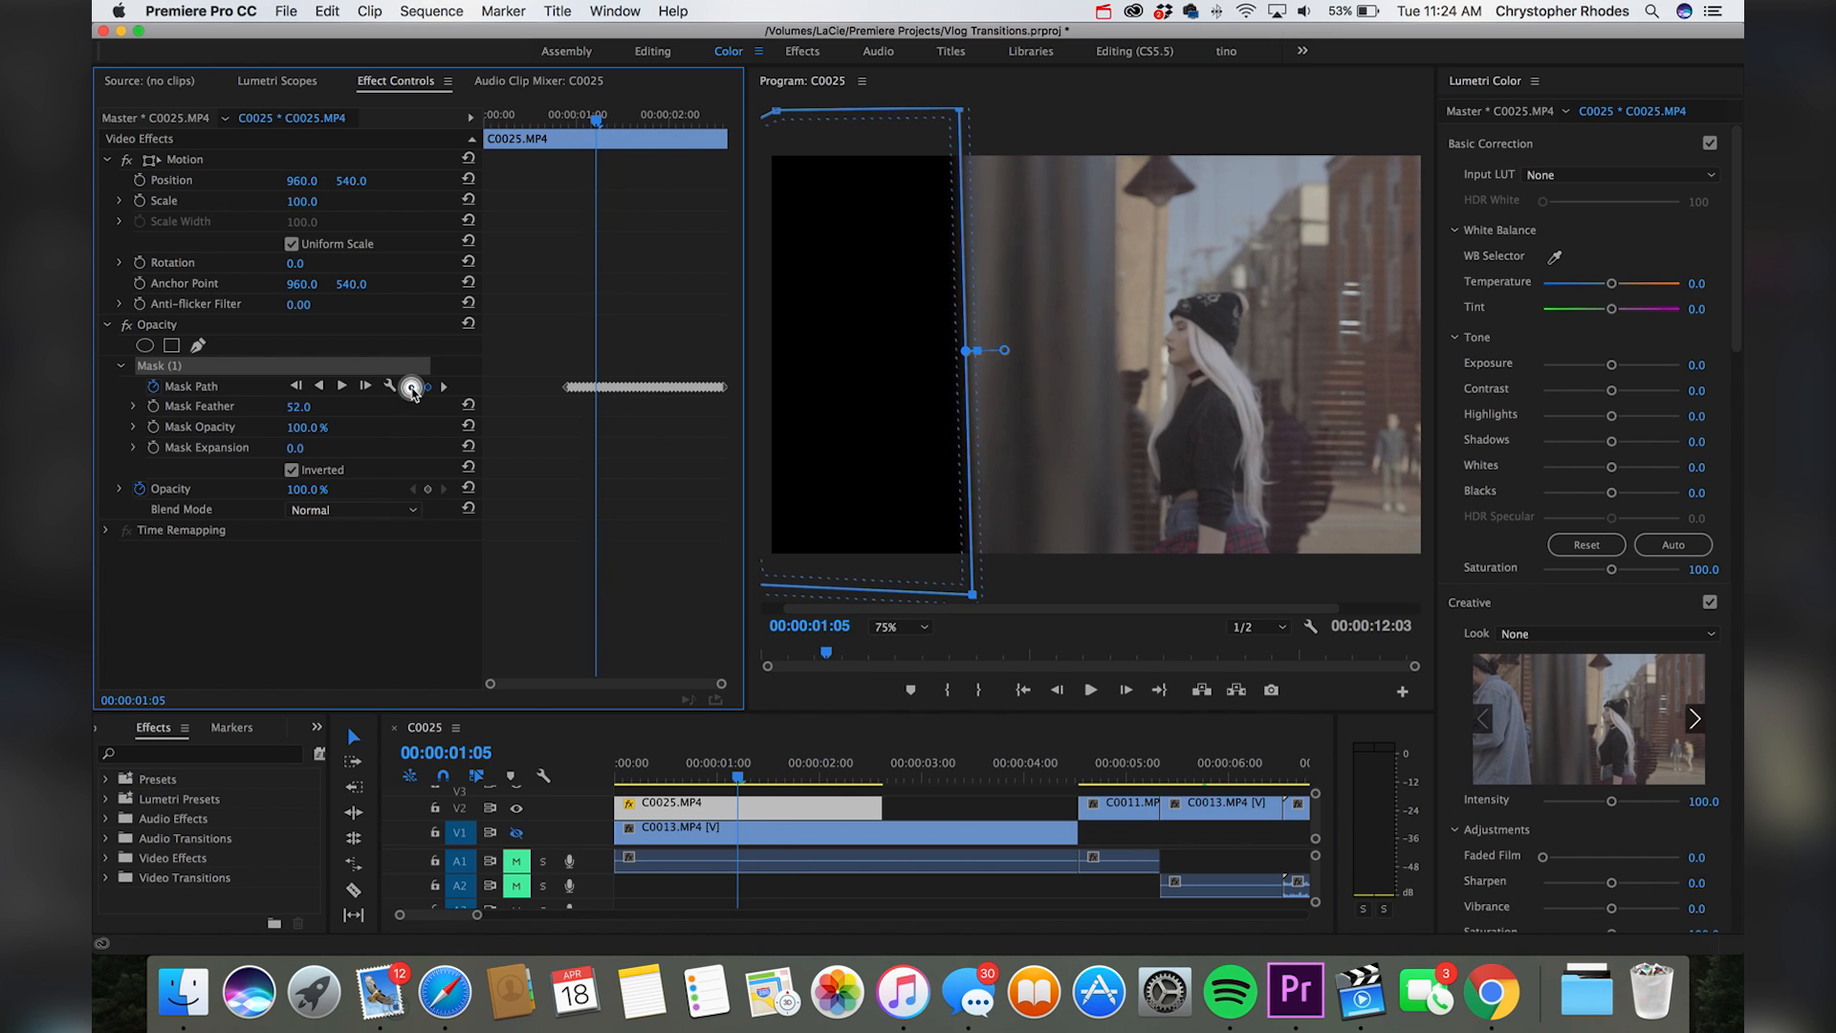
{"action": "left_click", "coordinate": [413, 387]}
{"action": "left_click", "coordinate": [413, 387]}
{"action": "left_click", "coordinate": [413, 387]}
{"action": "left_click", "coordinate": [413, 387]}
{"action": "left_click", "coordinate": [413, 387]}
{"action": "left_click", "coordinate": [413, 387]}
{"action": "left_click", "coordinate": [413, 387]}
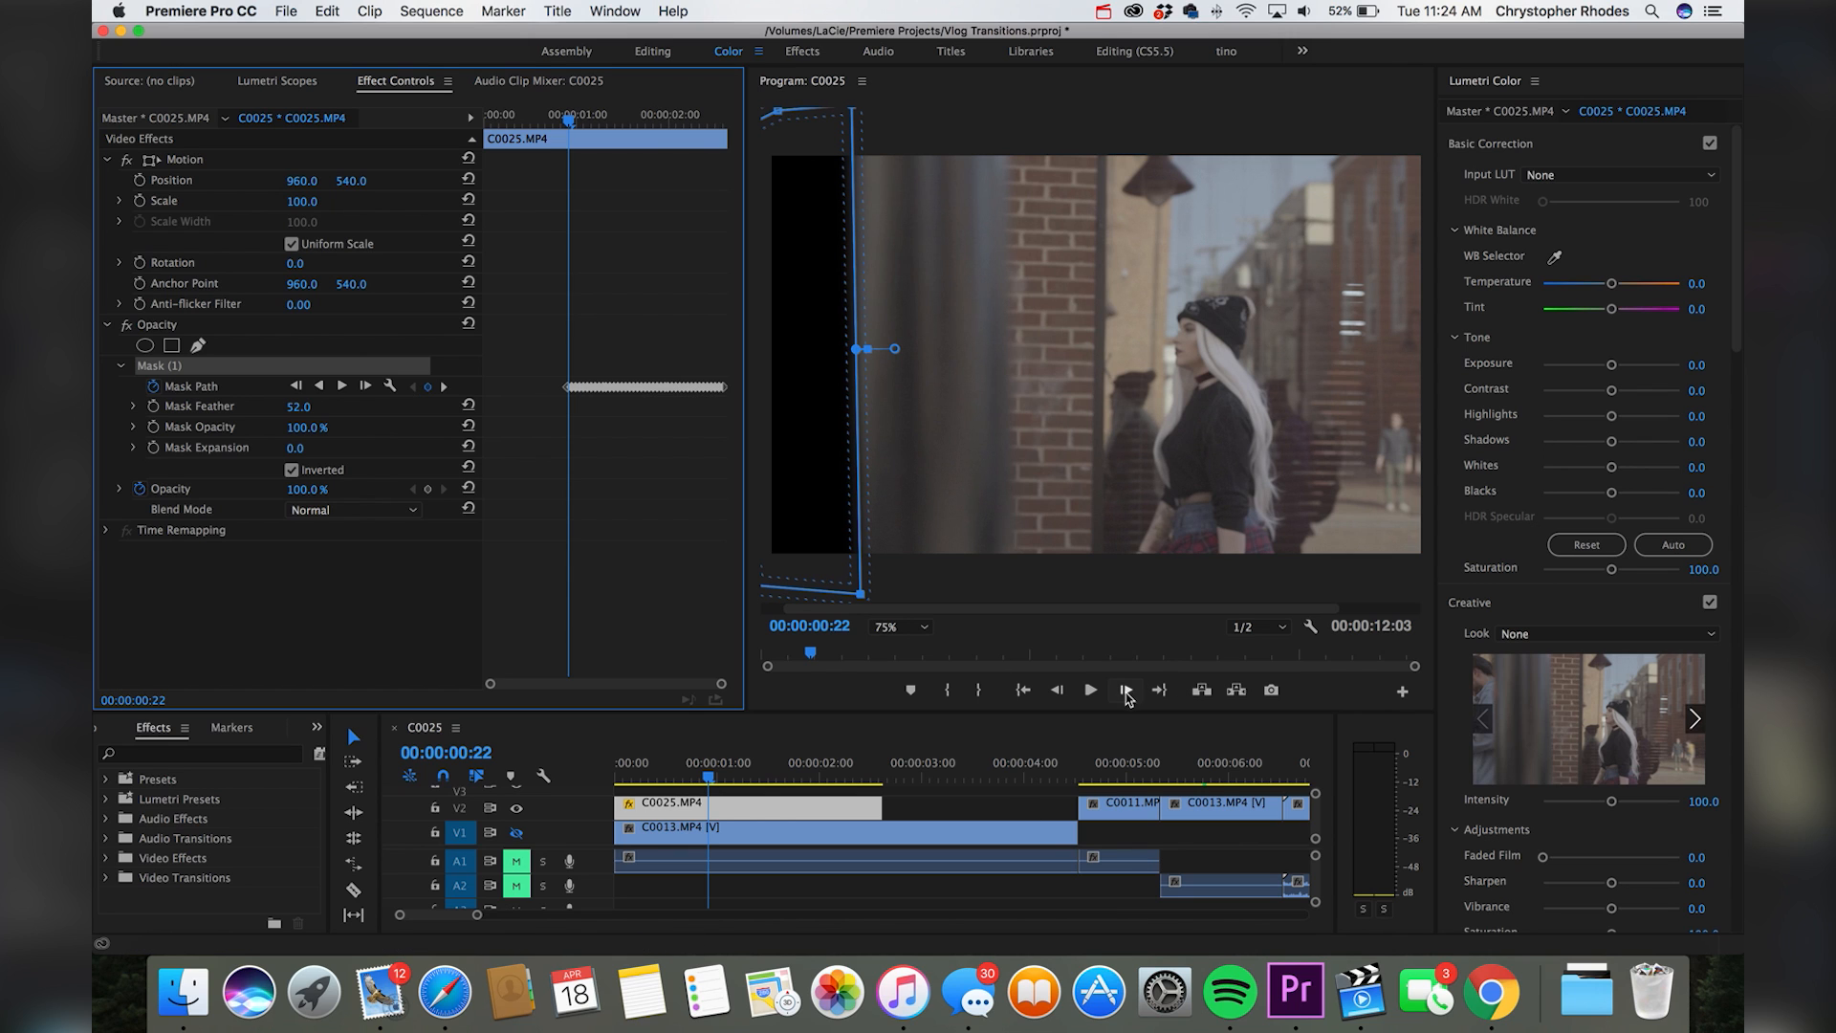
- Enlarge the Program monitor again, go back to 00:00:00:21 and shift the whole mask back to match the pole's edge
{"action": "left_click_drag", "start_coordinate": [745, 641], "coordinate": [593, 636]}
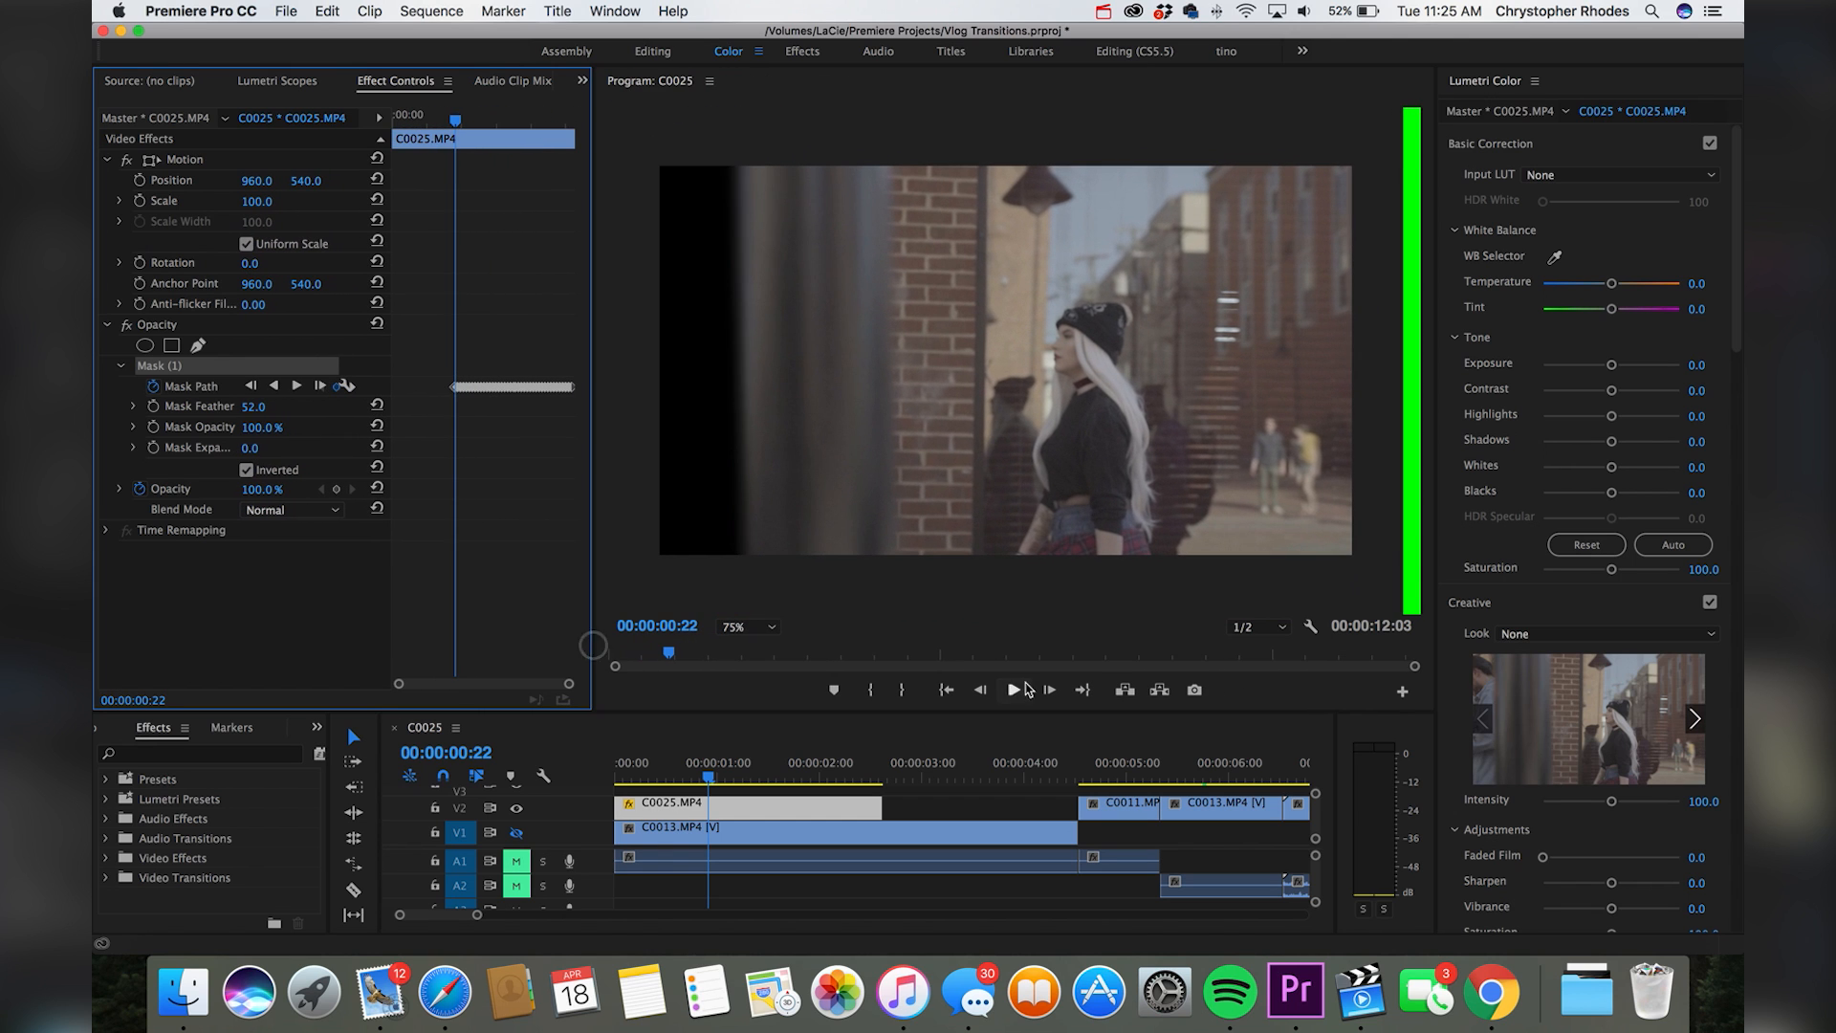
{"action": "left_click", "coordinate": [982, 693]}
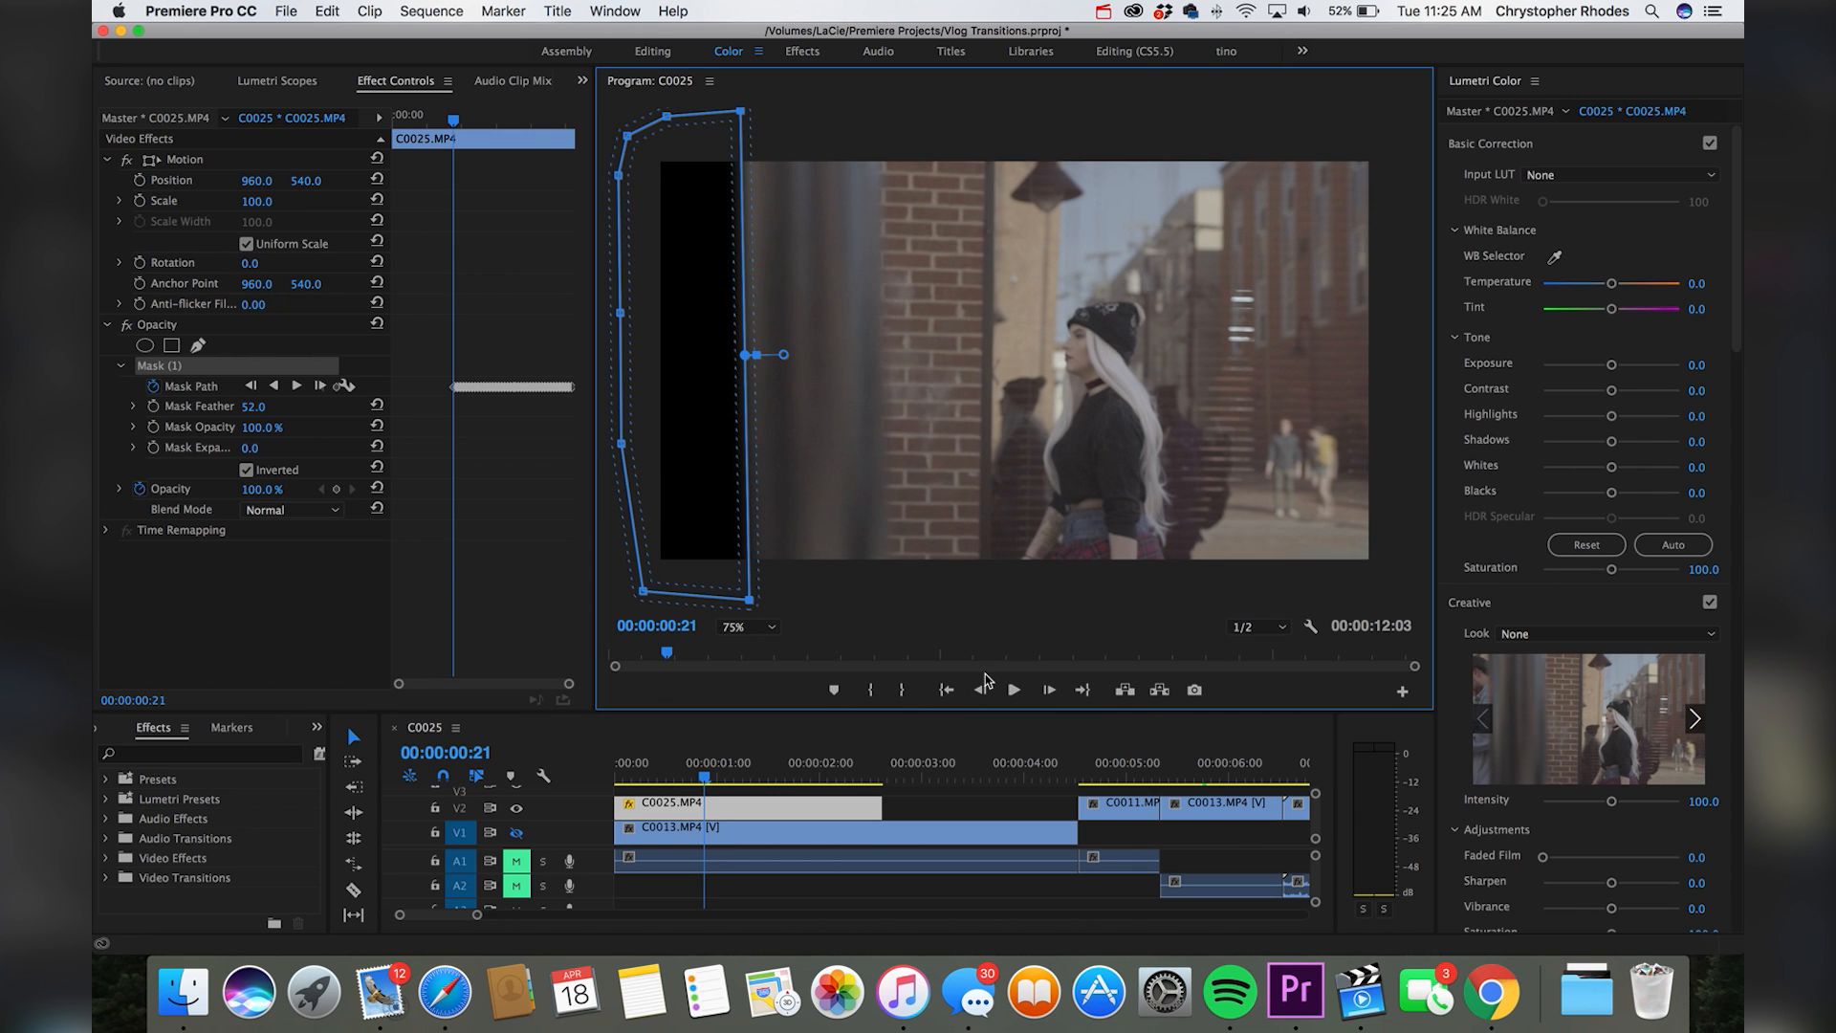
{"action": "mouse_move", "coordinate": [688, 484]}
{"action": "left_mouse_down"}
{"action": "mouse_move", "coordinate": [628, 484]}
{"action": "mouse_move", "coordinate": [670, 483]}
{"action": "left_mouse_up"}
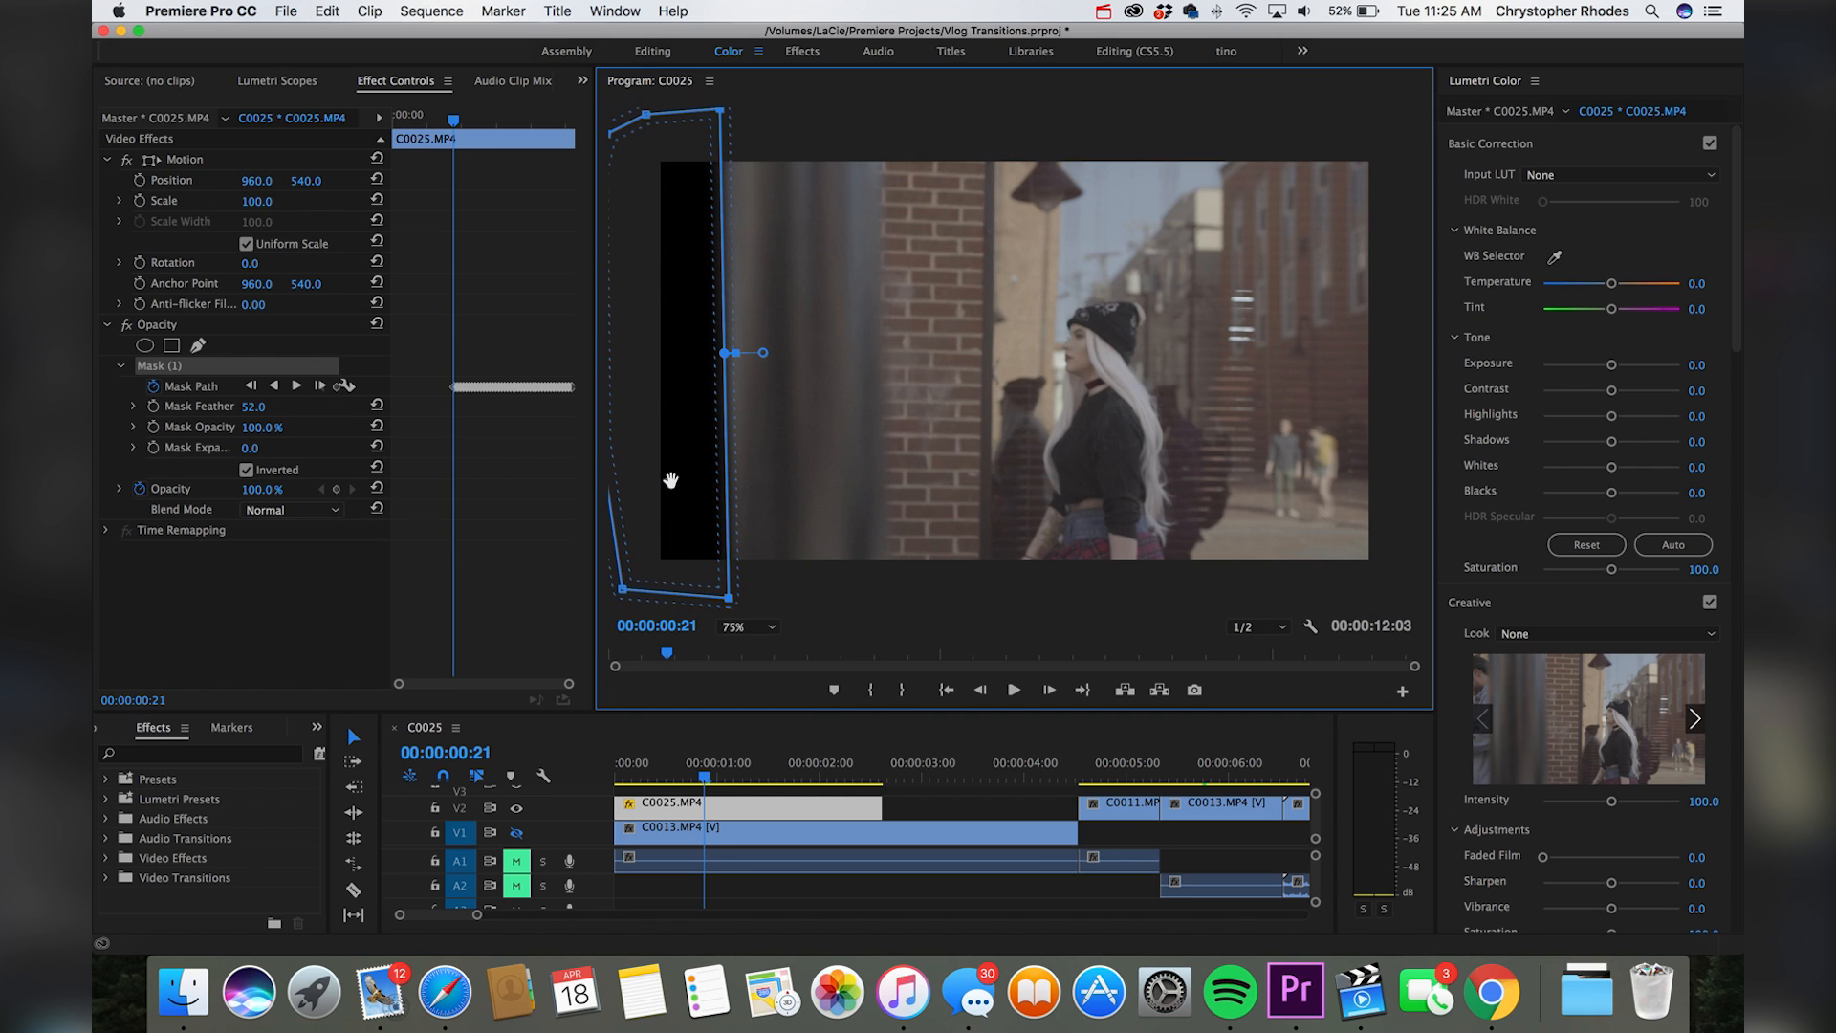
- Step back frame by frame to 00:00:00:17, shifting the mask along with the pole's edge until it is completely outside the picture
{"action": "left_click", "coordinate": [979, 699]}
{"action": "mouse_move", "coordinate": [669, 463]}
{"action": "left_mouse_down"}
{"action": "mouse_move", "coordinate": [619, 468]}
{"action": "mouse_move", "coordinate": [657, 465]}
{"action": "left_mouse_up"}
{"action": "left_click", "coordinate": [979, 689]}
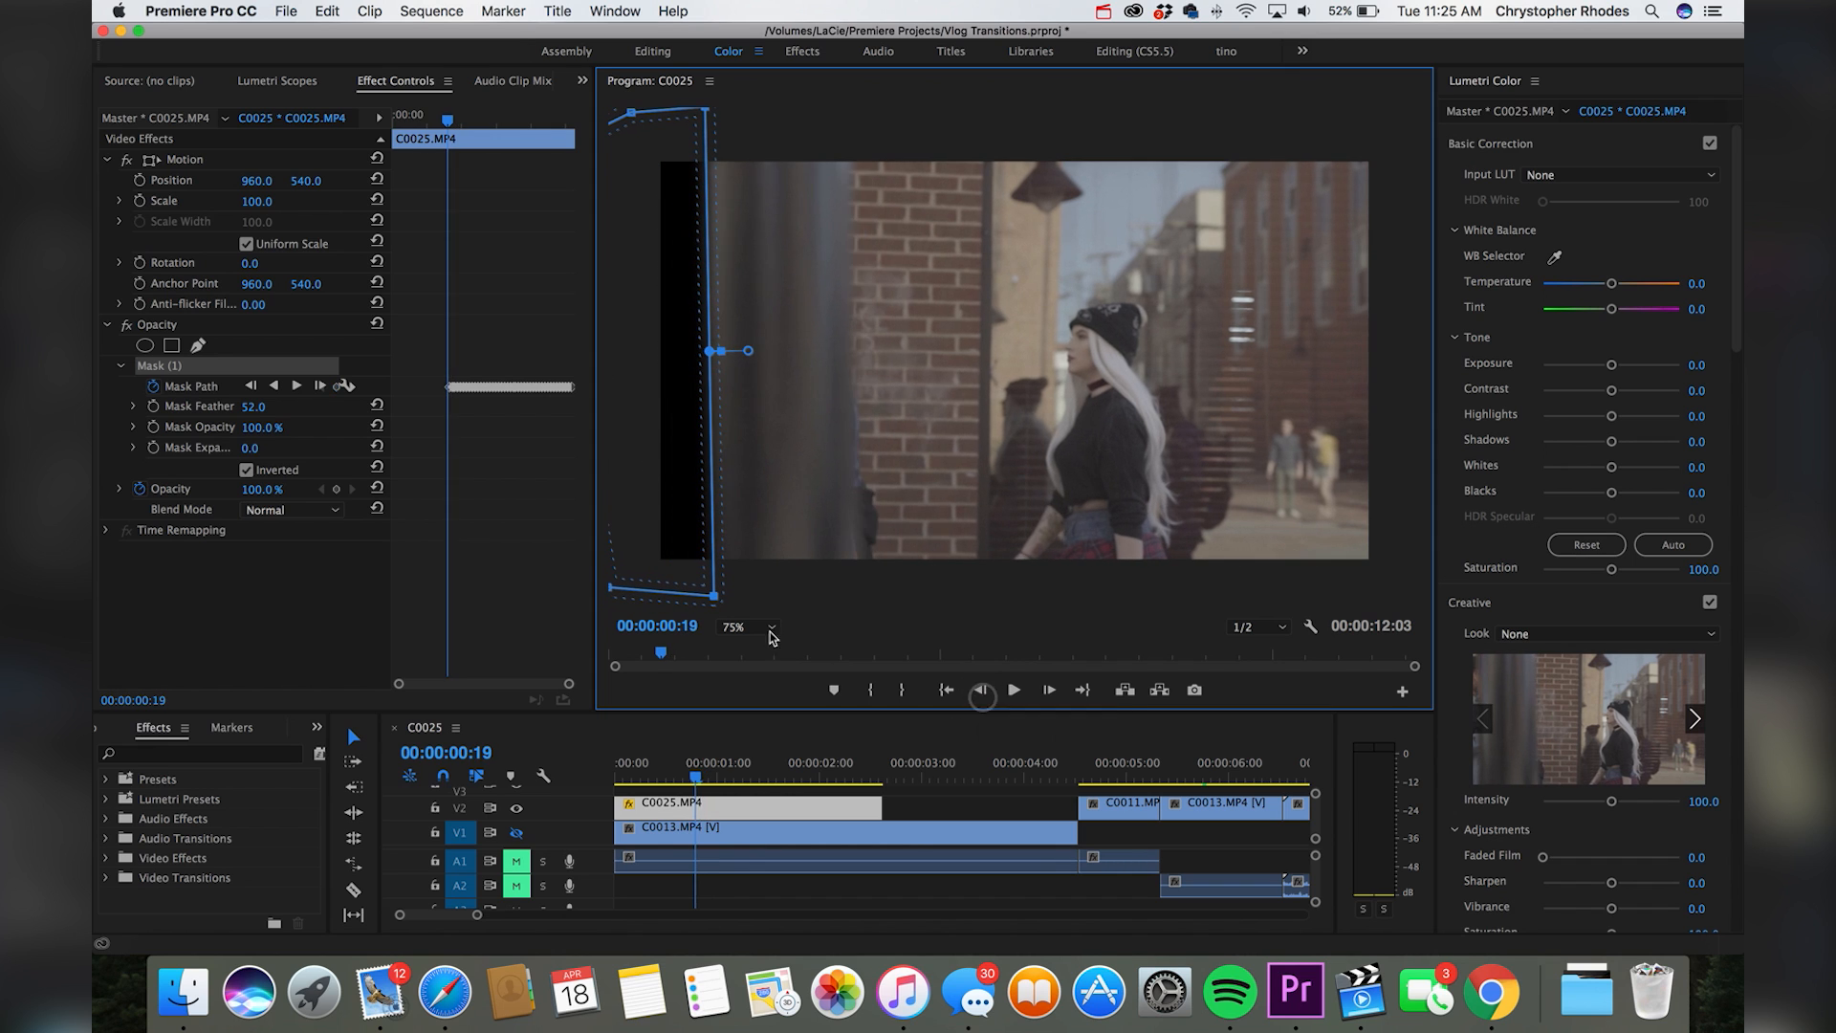
{"action": "mouse_move", "coordinate": [674, 451]}
{"action": "left_mouse_down"}
{"action": "mouse_move", "coordinate": [623, 459]}
{"action": "mouse_move", "coordinate": [666, 455]}
{"action": "left_mouse_up"}
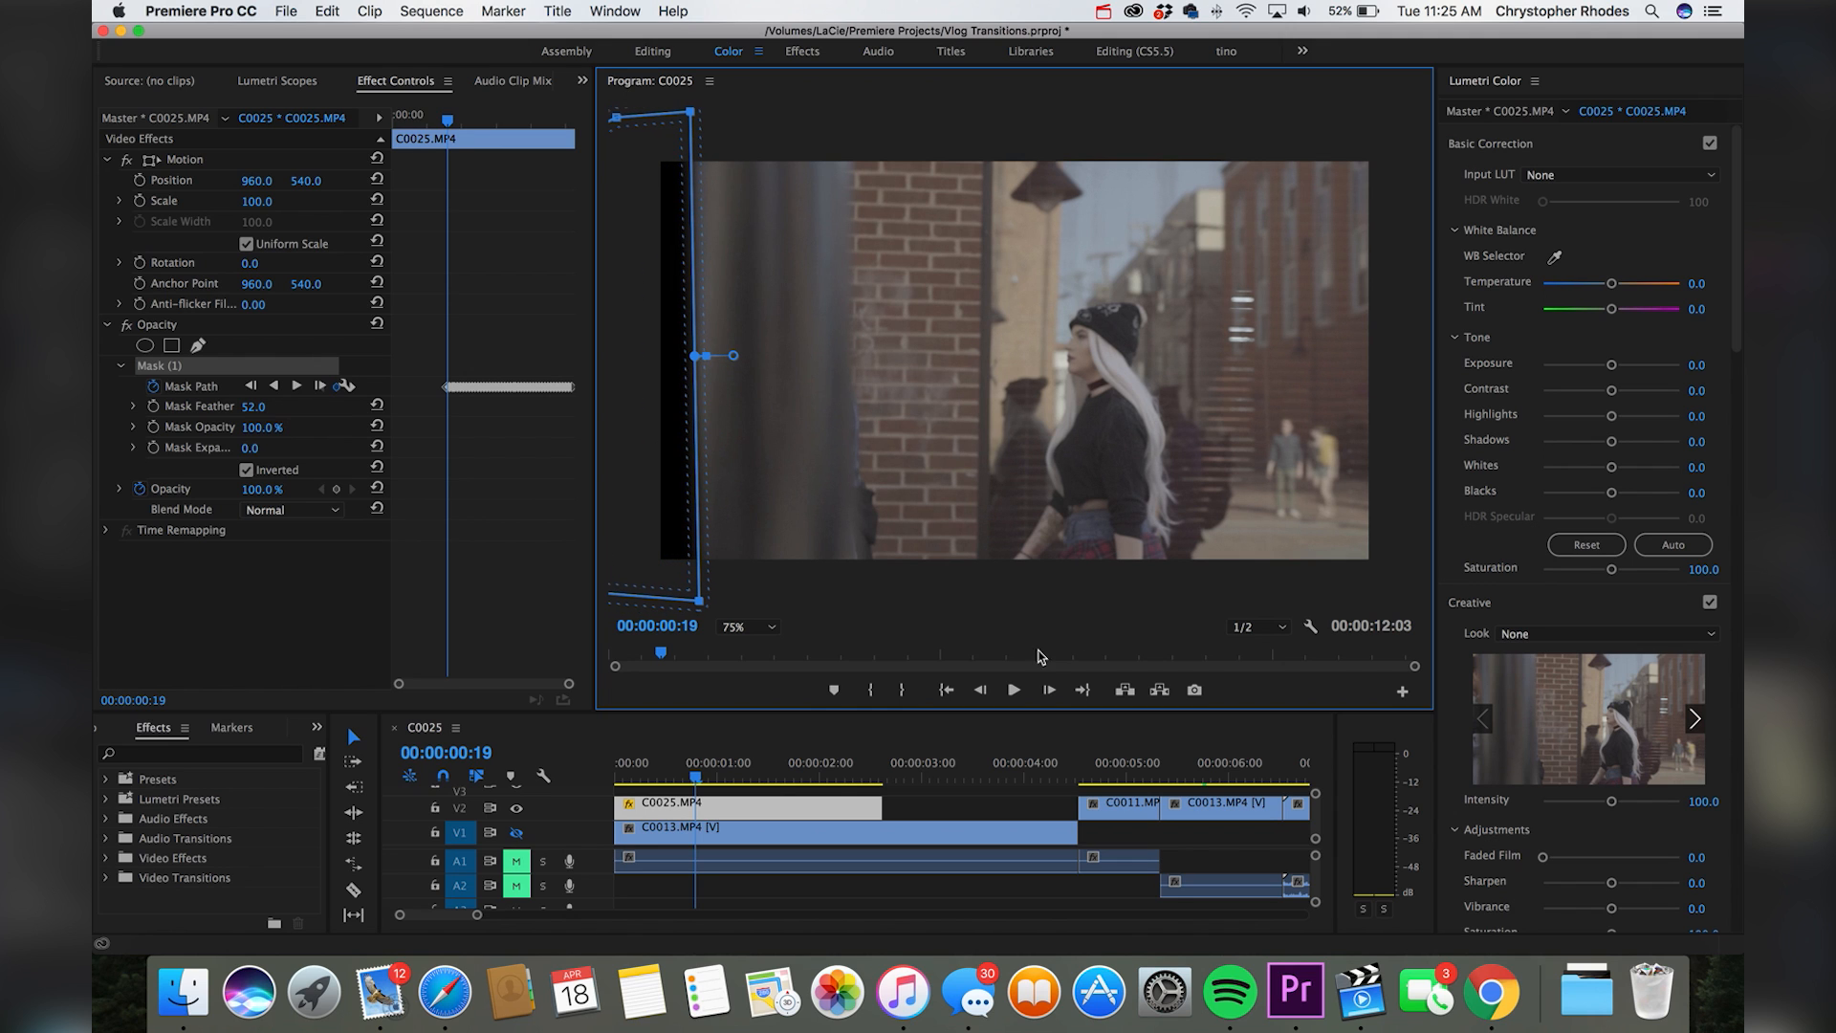
{"action": "left_click", "coordinate": [980, 690]}
{"action": "mouse_move", "coordinate": [655, 500]}
{"action": "left_mouse_down"}
{"action": "mouse_move", "coordinate": [606, 500]}
{"action": "mouse_move", "coordinate": [639, 503]}
{"action": "left_mouse_up"}
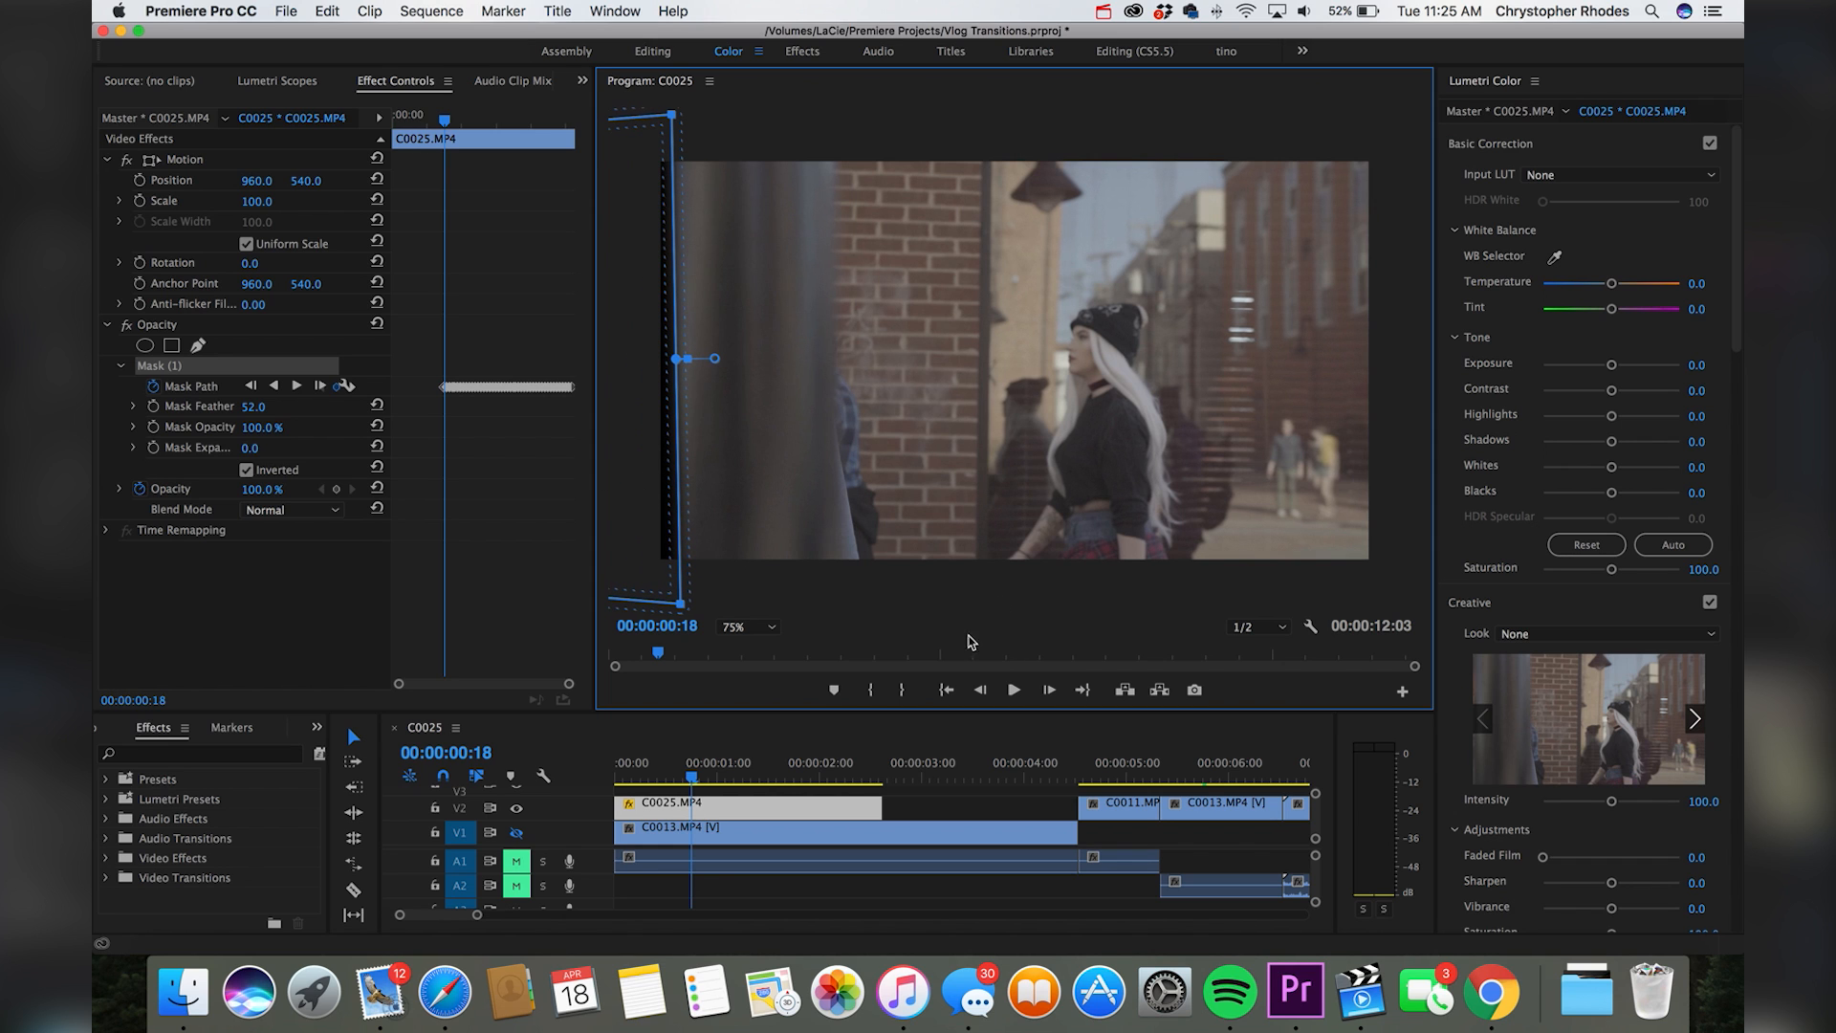
{"action": "left_click", "coordinate": [980, 690]}
{"action": "left_click_drag", "start_coordinate": [634, 453], "coordinate": [577, 456]}
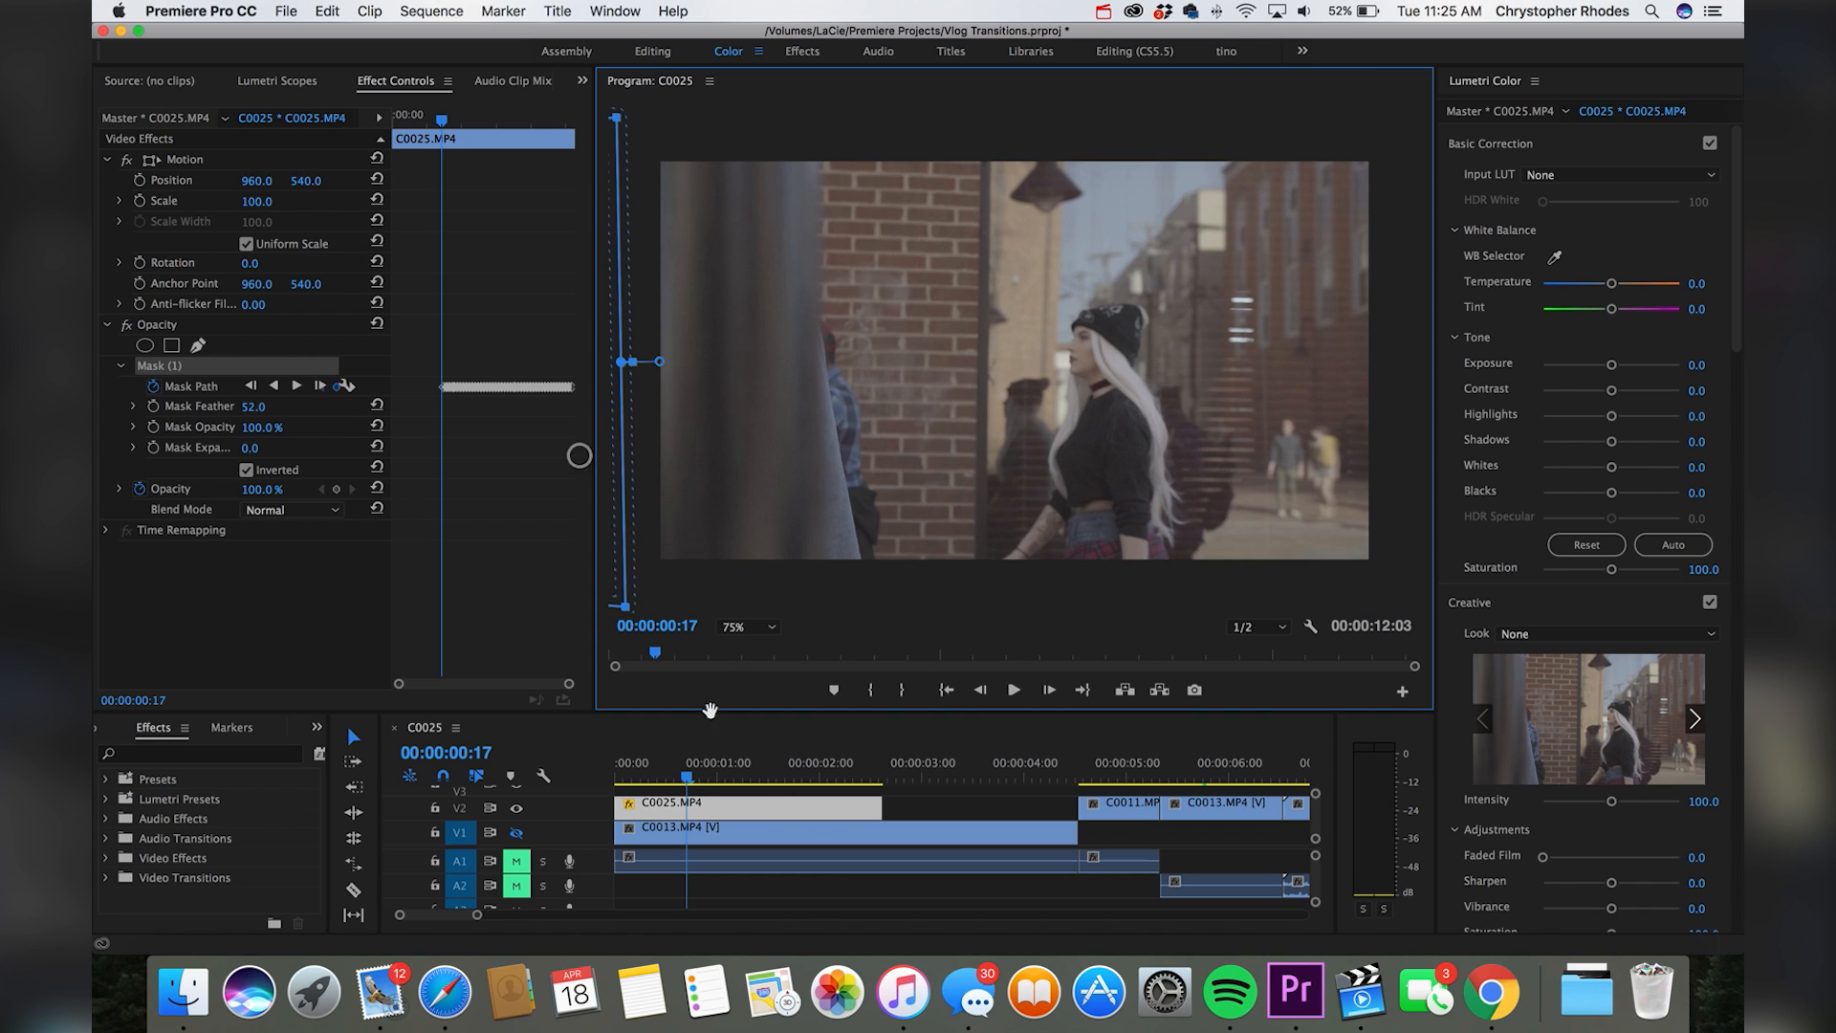
- Play the sequence from before the first mask keyframe to check how the mask follows the pole
{"action": "left_click_drag", "start_coordinate": [686, 776], "coordinate": [654, 784]}
{"action": "key", "text": "space"}
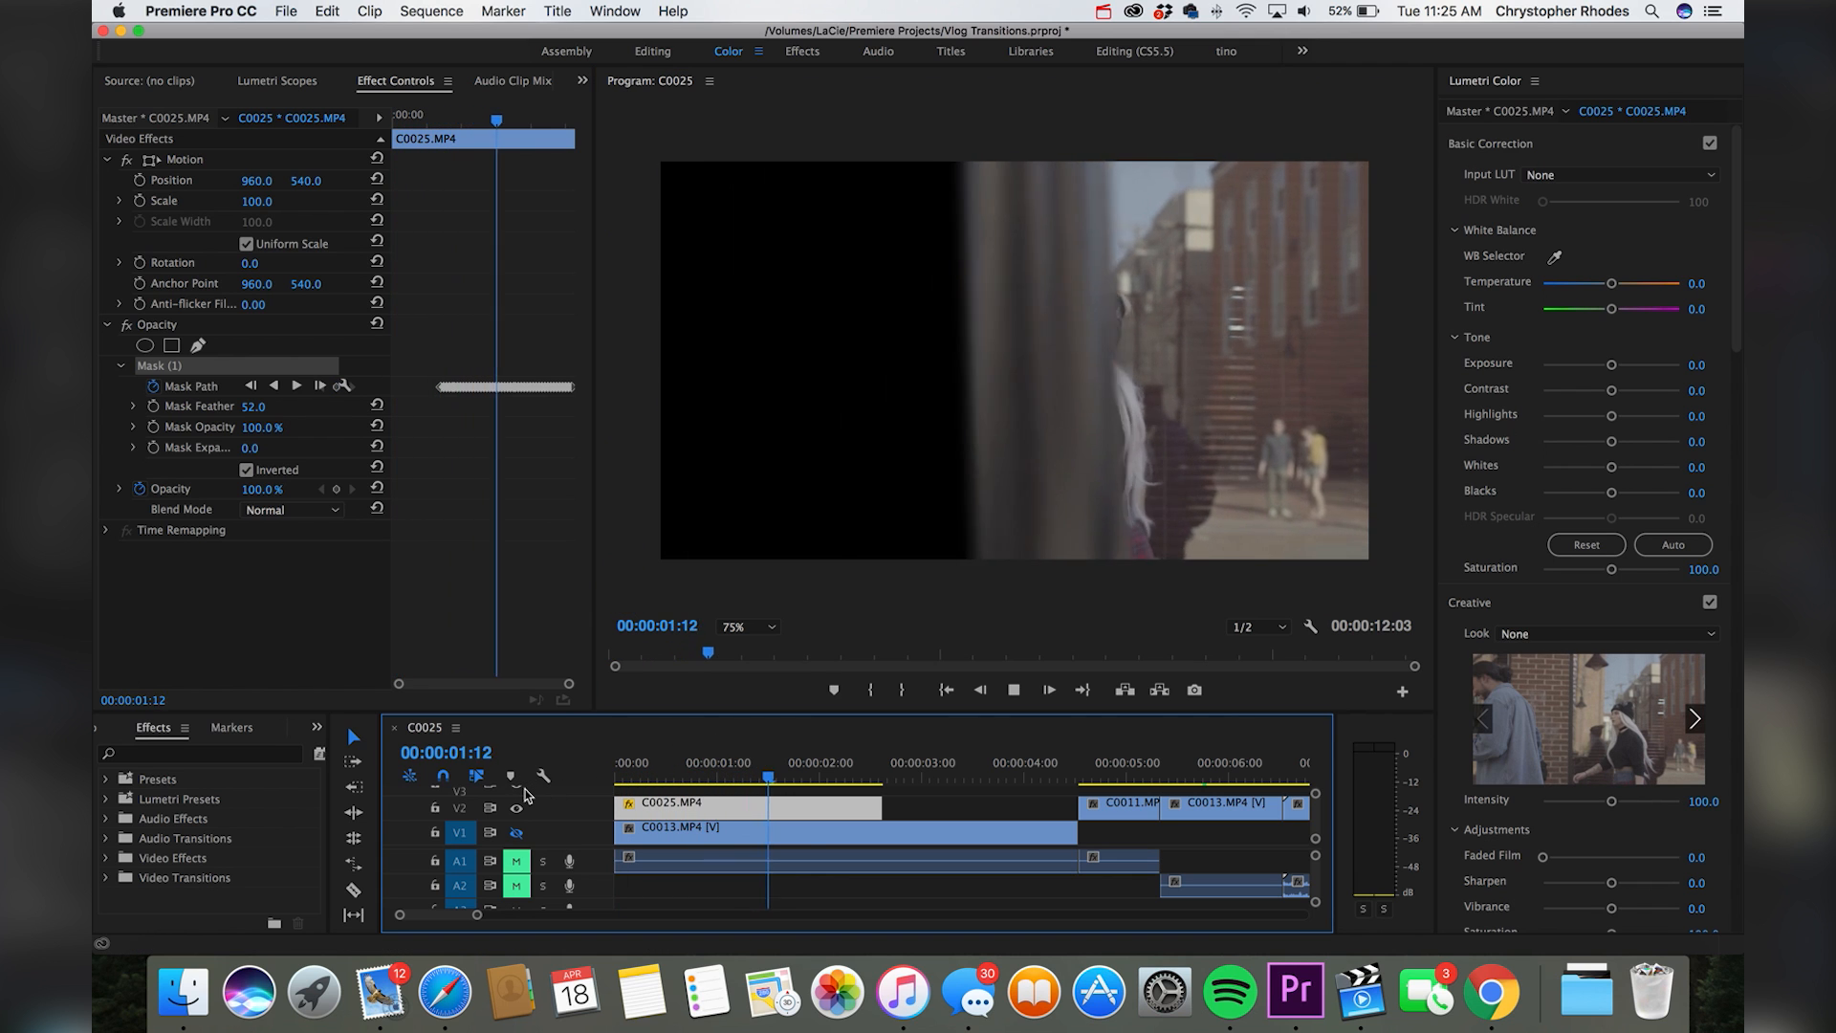
{"action": "key", "text": "space"}
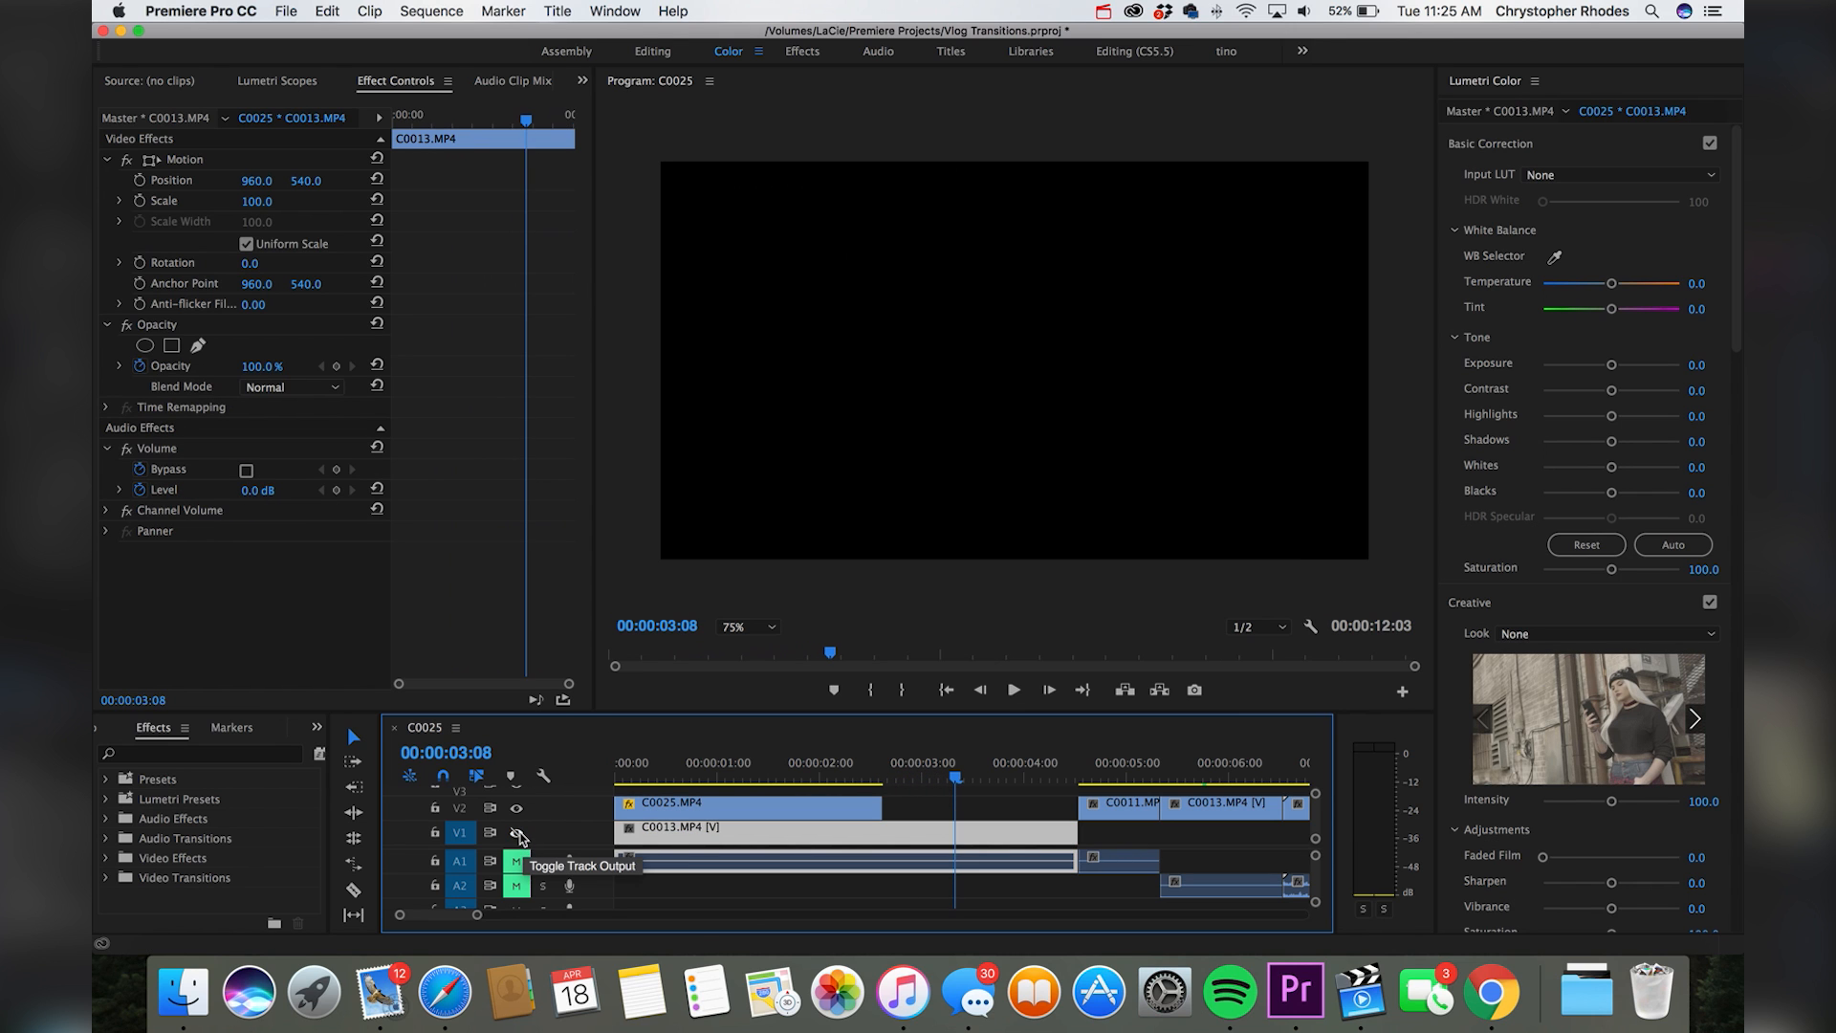
- Turn the V1 track output back on and play the wipe from C0025.MP4 to C0013.MP4 from the sequence start
{"action": "left_click", "coordinate": [518, 834]}
{"action": "left_click", "coordinate": [647, 776]}
{"action": "left_click_drag", "start_coordinate": [647, 776], "coordinate": [484, 788]}
{"action": "key", "text": "space"}
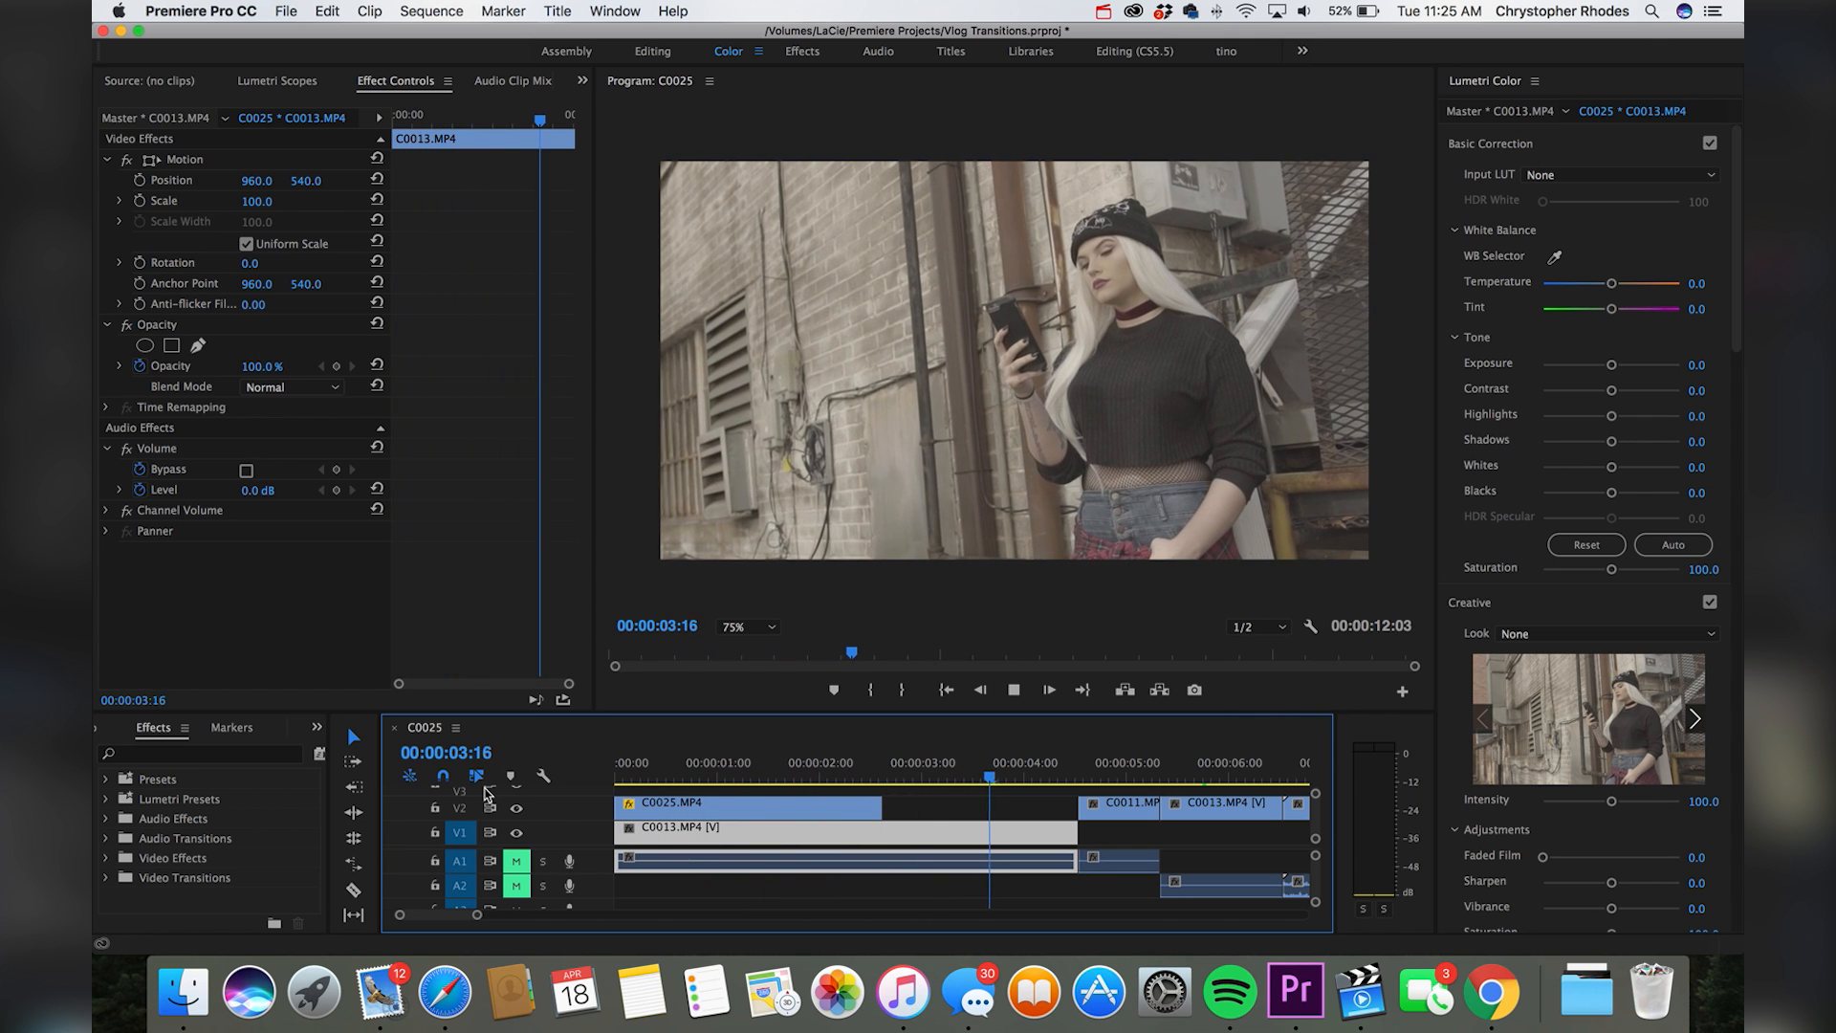
{"action": "key", "text": "space"}
{"action": "left_click_drag", "start_coordinate": [667, 775], "coordinate": [584, 776]}
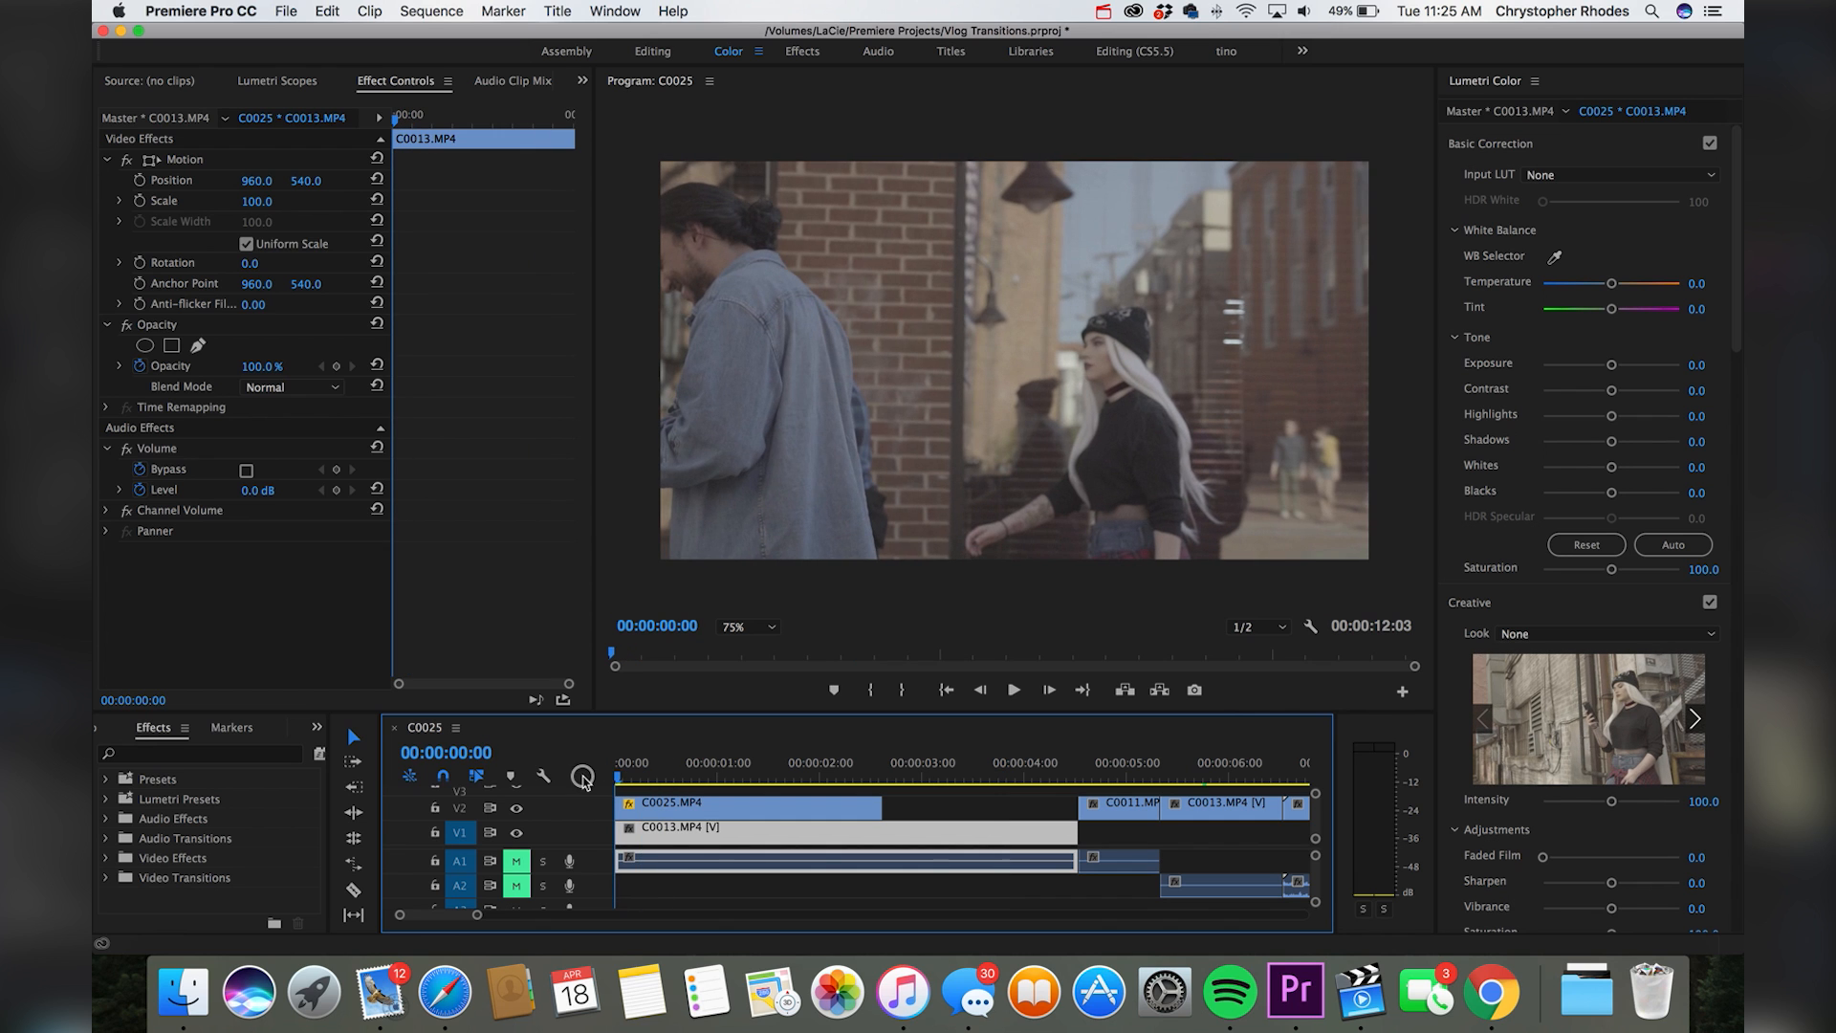
{"action": "key", "text": "space"}
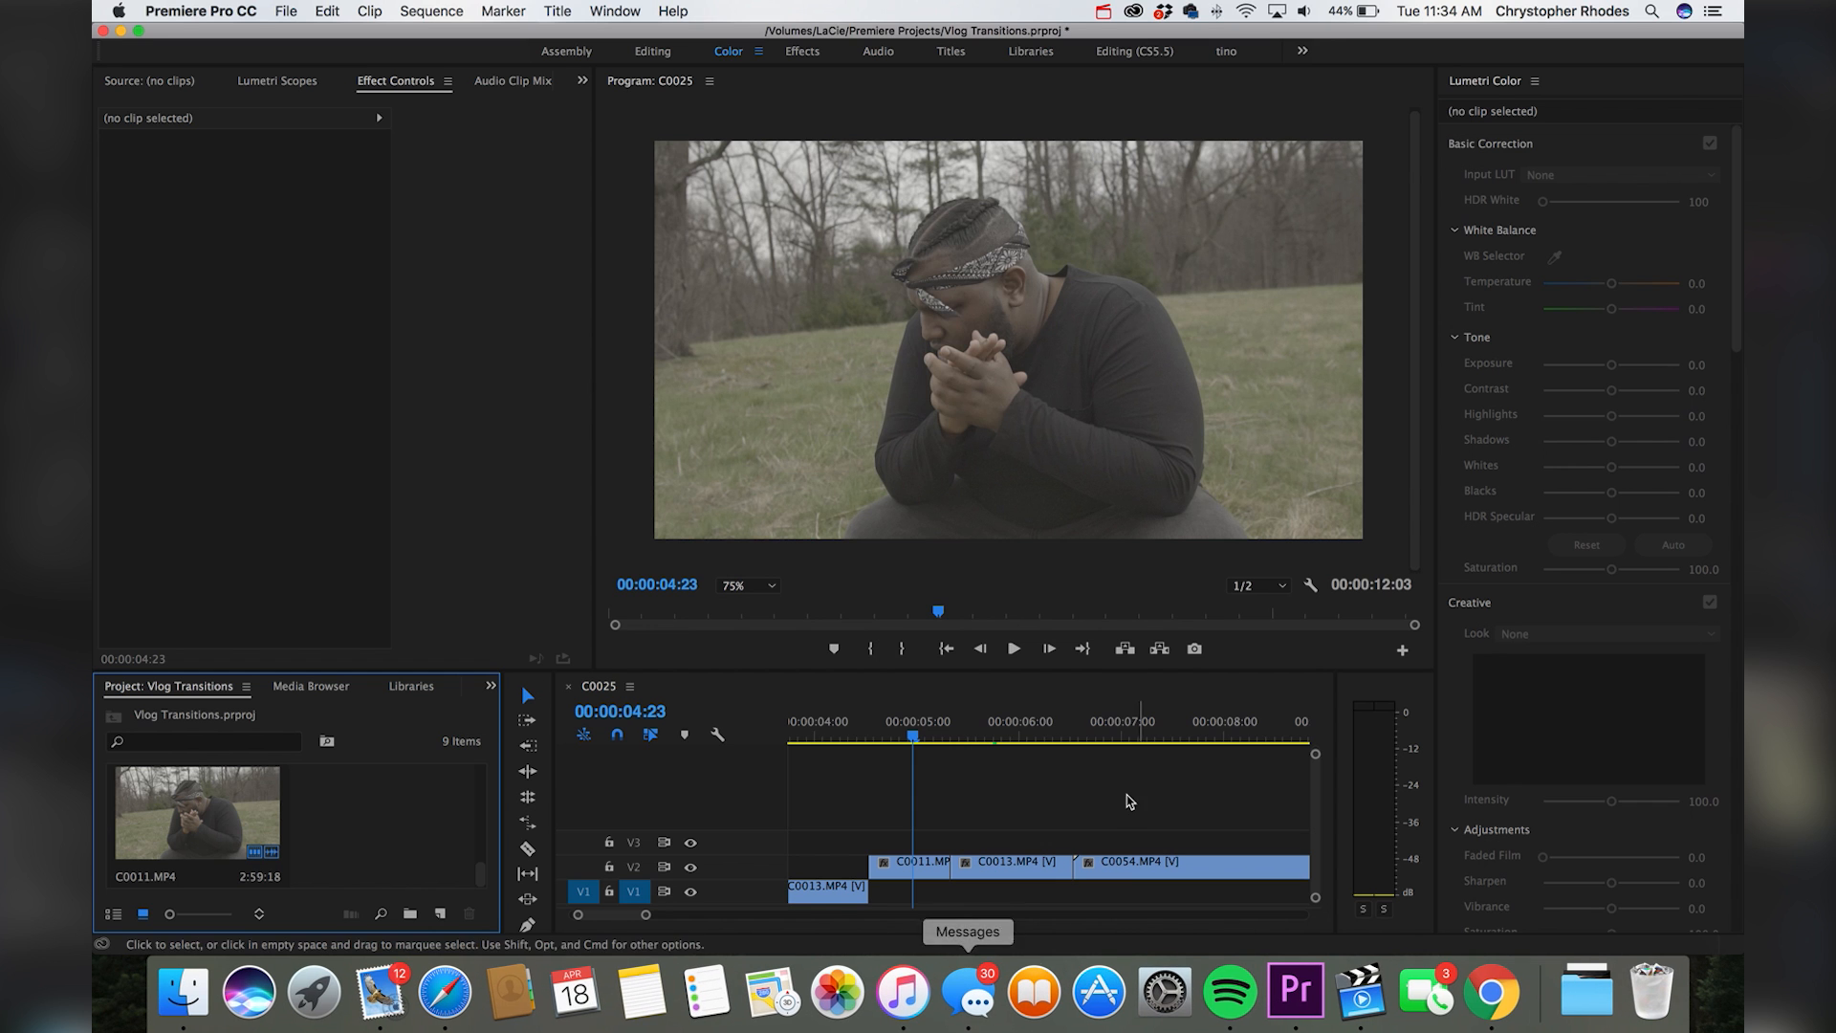
- Create a new adjustment layer of 1920 x 1080 at 23.976 fps with square pixels
{"action": "left_click", "coordinate": [947, 736]}
{"action": "left_click_drag", "start_coordinate": [904, 734], "coordinate": [955, 739]}
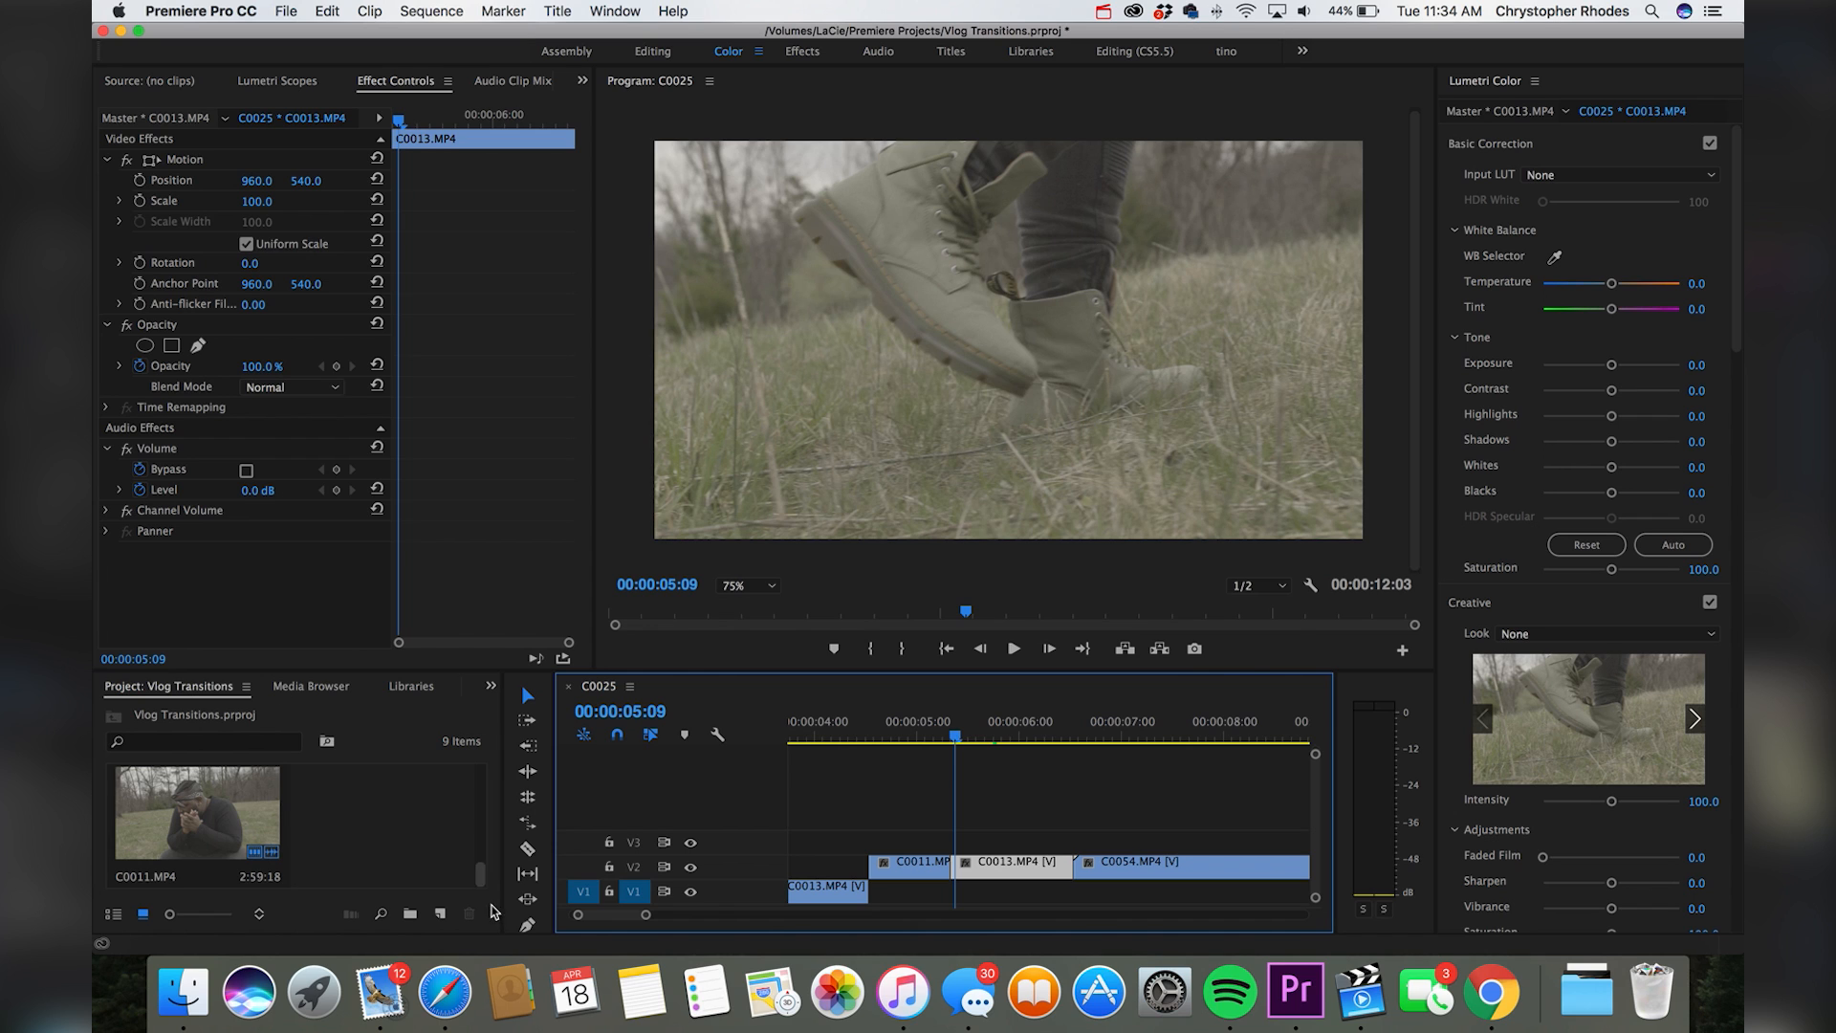
{"action": "left_click", "coordinate": [442, 915]}
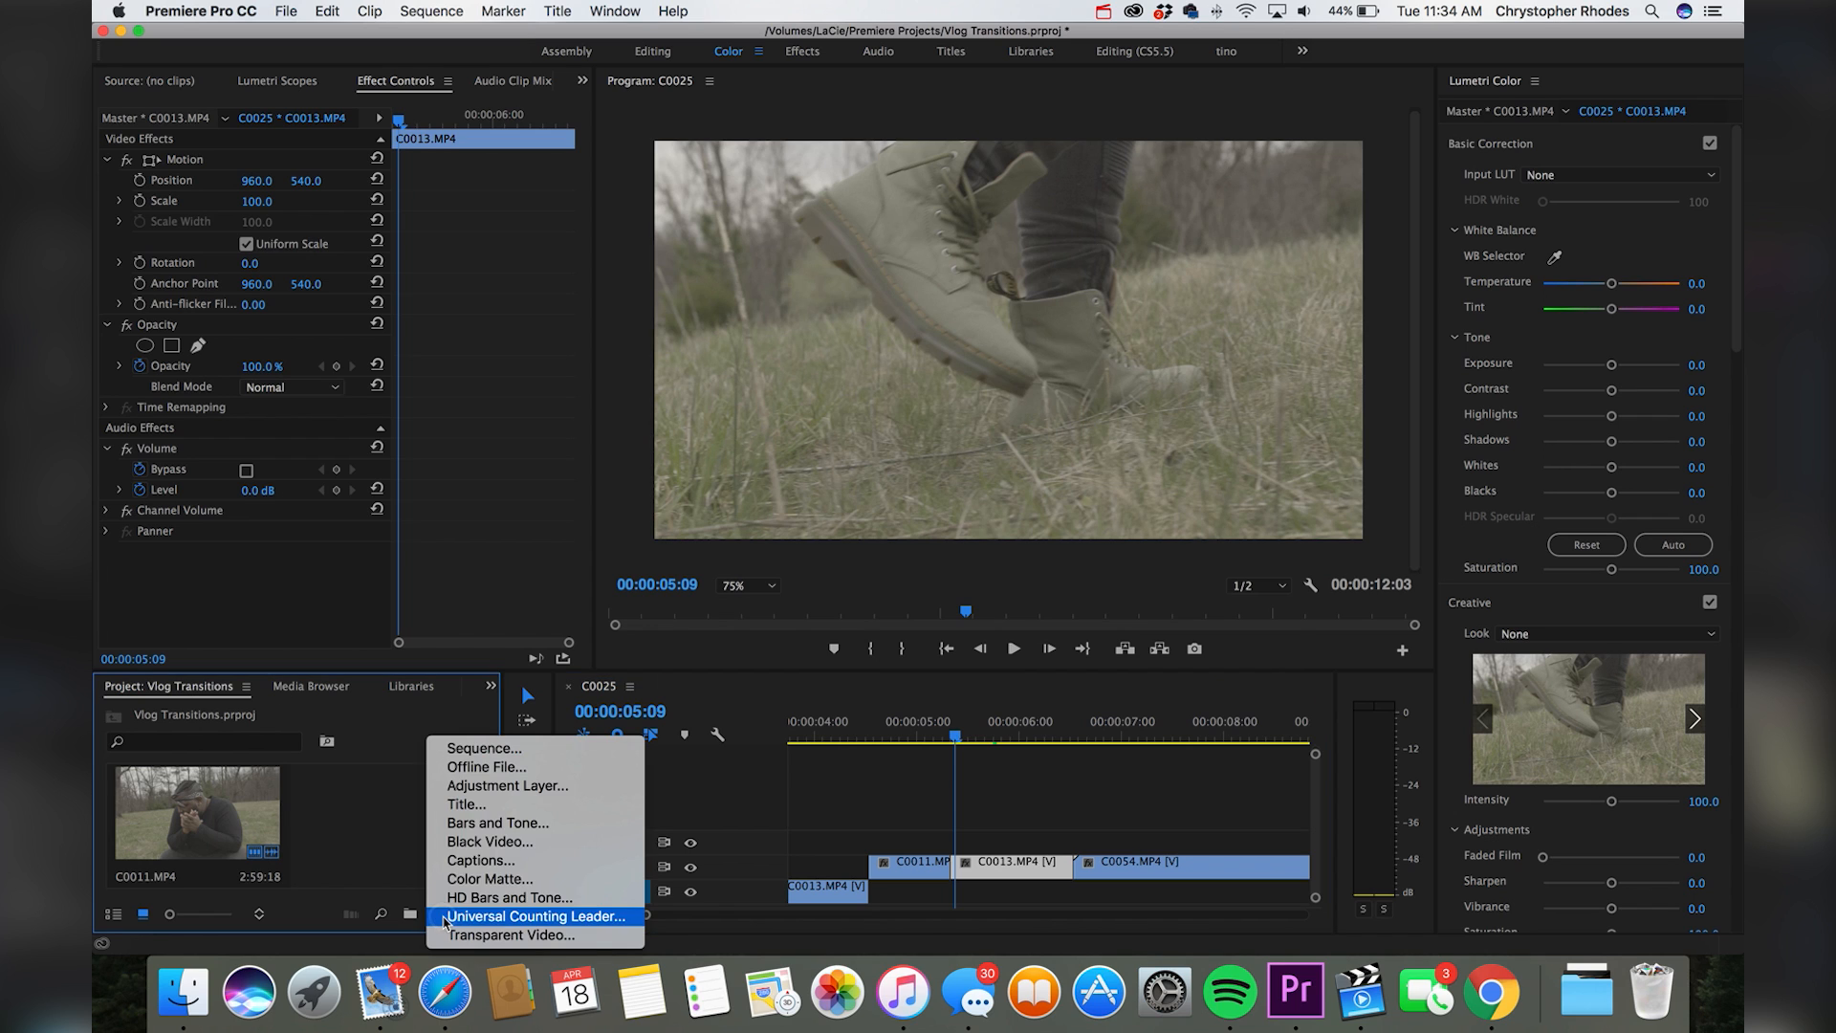
{"action": "left_click", "coordinate": [519, 786]}
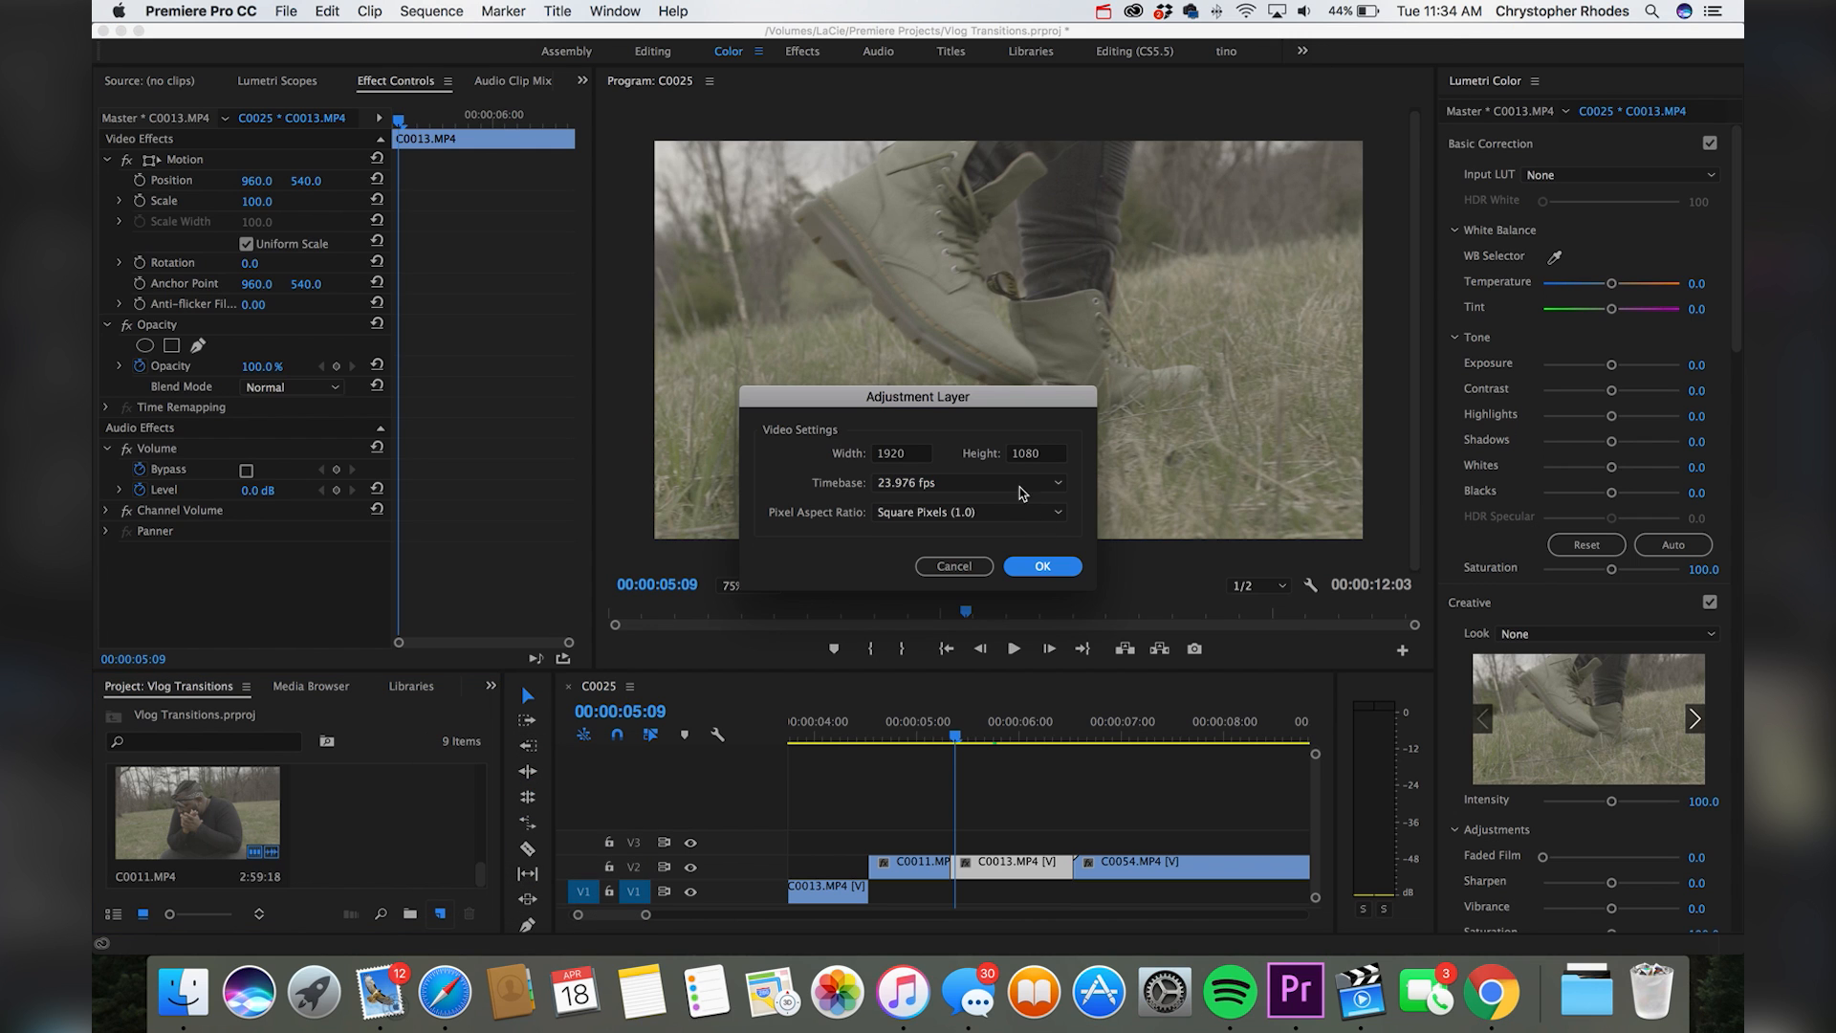
{"action": "left_click", "coordinate": [1034, 568]}
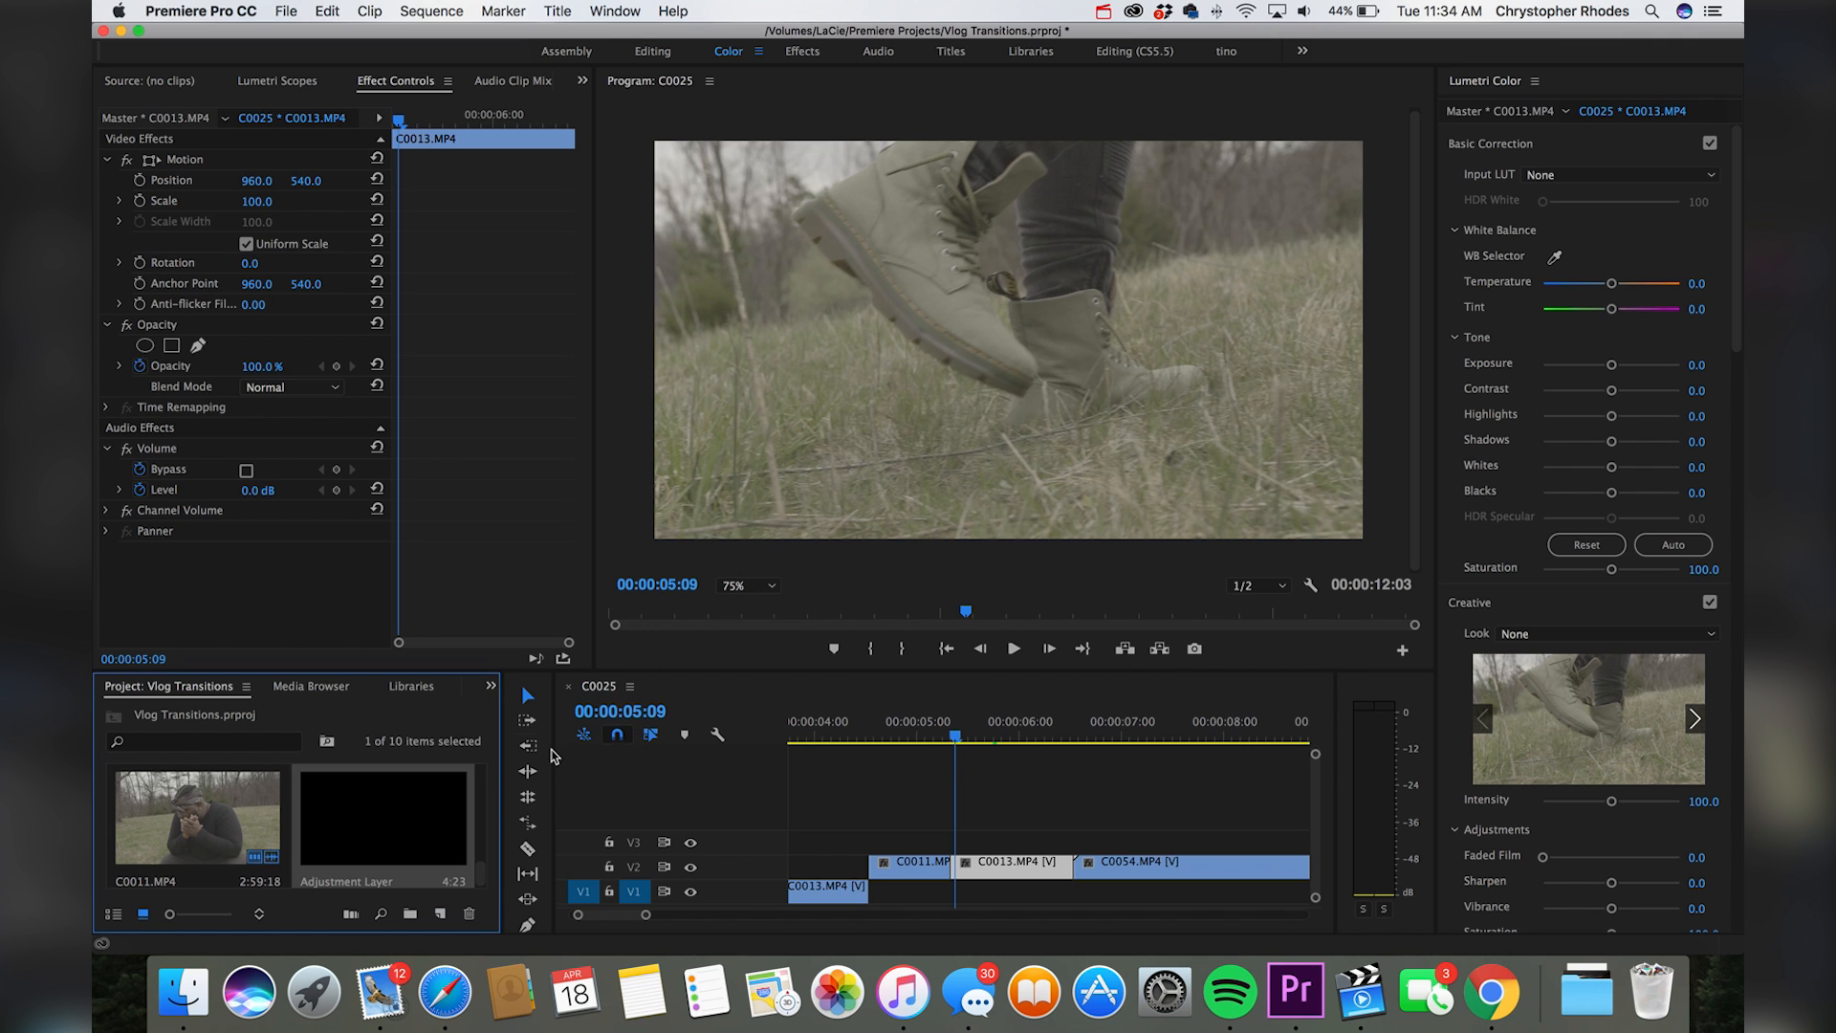
- Place the adjustment layer on track V3 across the cut between C0011.MP4 and C0013.MP4, starting at 00:00:04:16
{"action": "left_click_drag", "start_coordinate": [379, 818], "coordinate": [897, 846]}
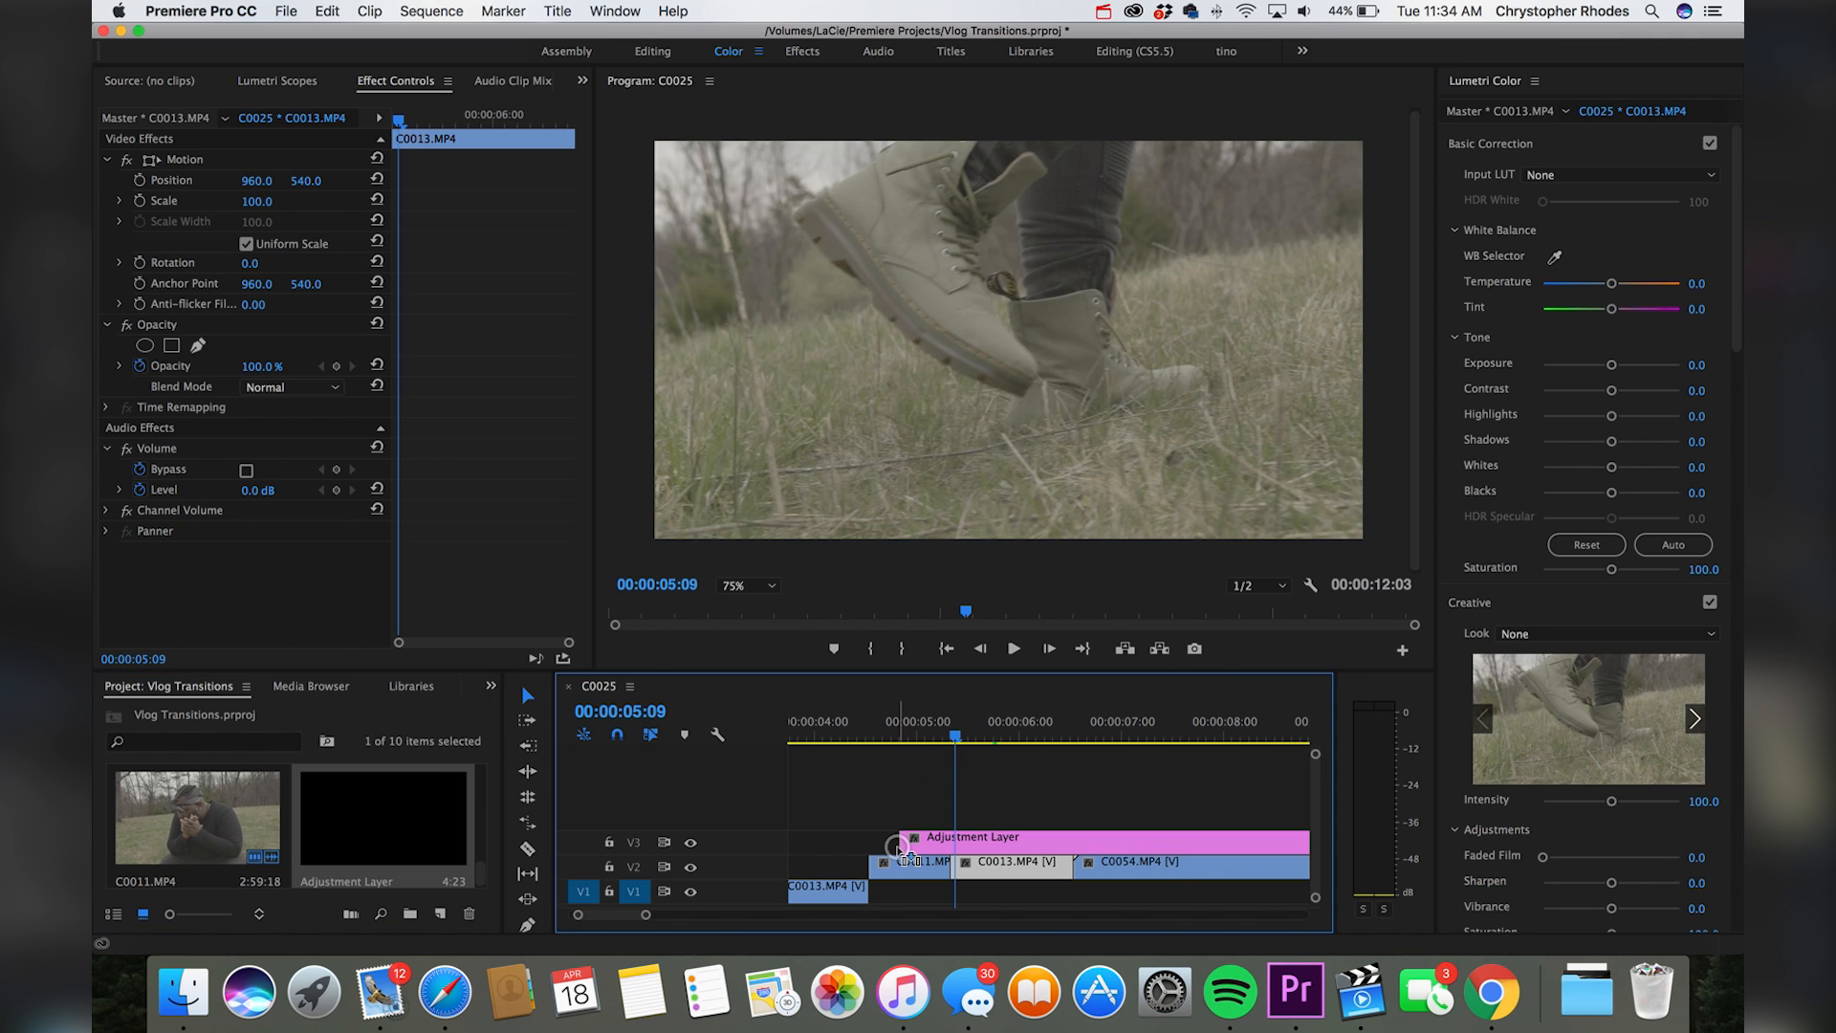
{"action": "left_click", "coordinate": [950, 737]}
{"action": "left_click", "coordinate": [951, 736]}
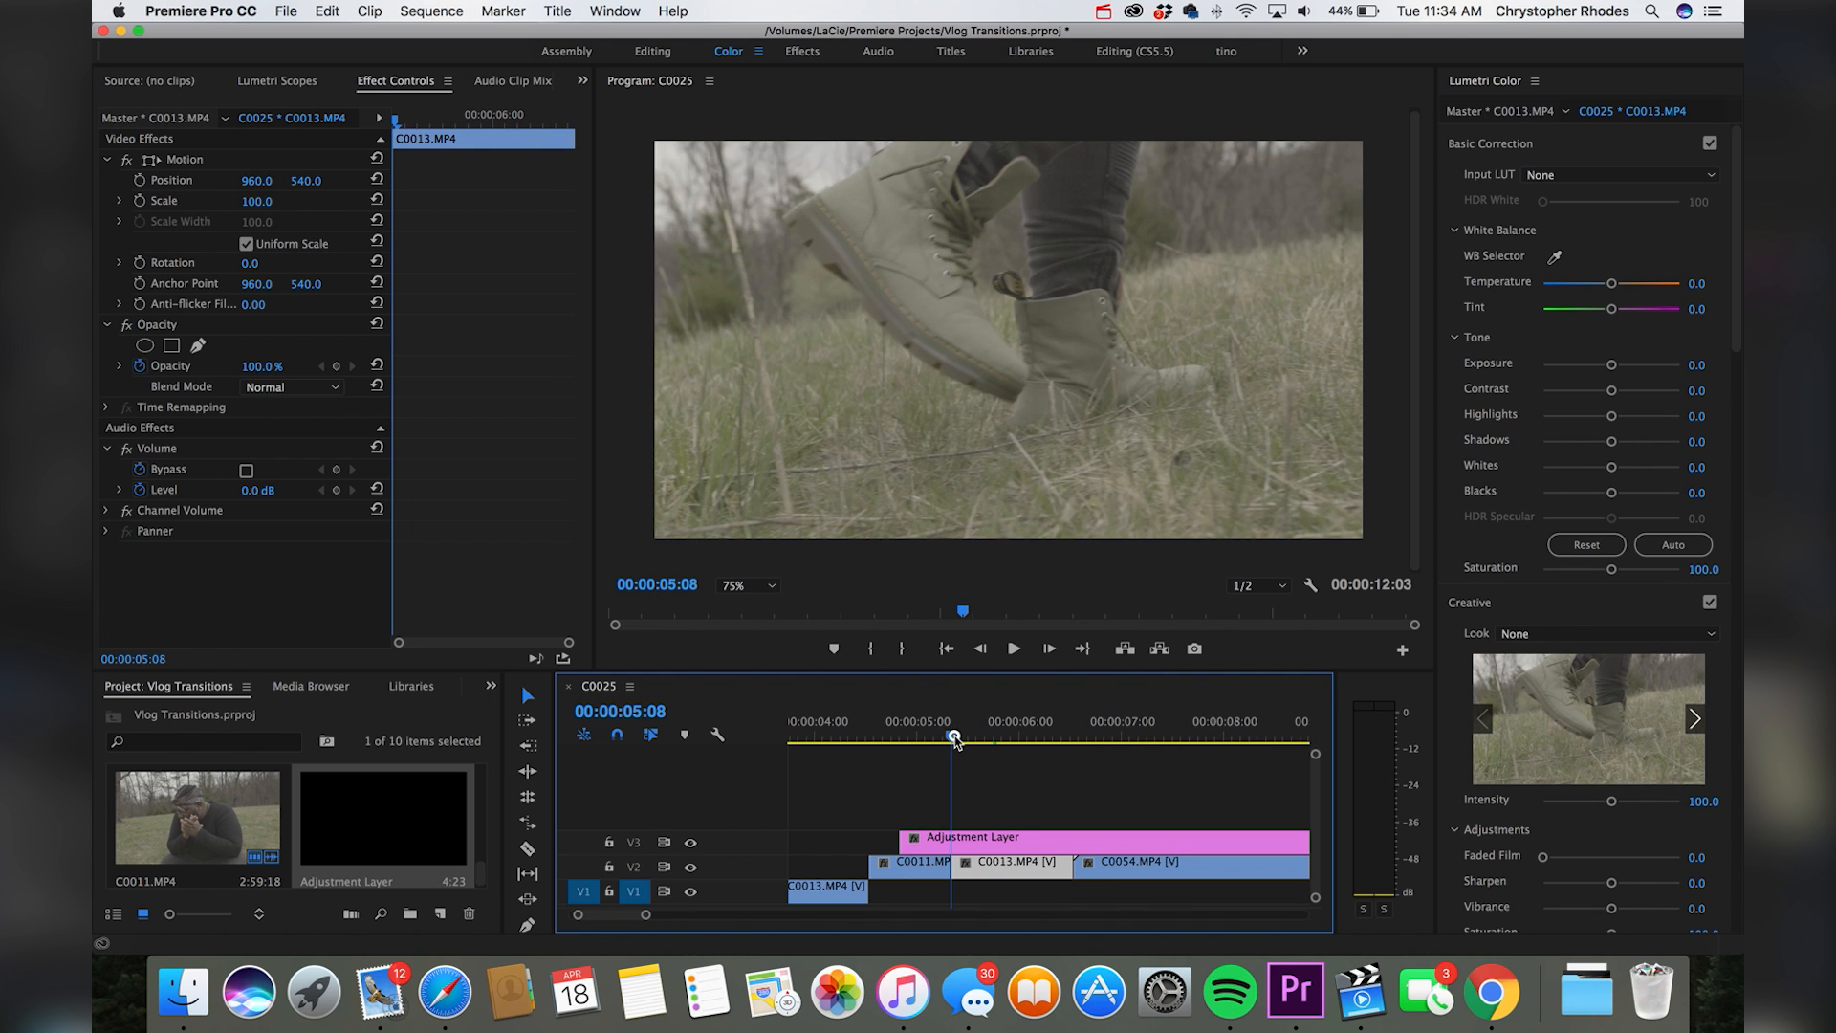
{"action": "left_click", "coordinate": [1015, 838]}
{"action": "left_click_drag", "start_coordinate": [1015, 839], "coordinate": [1002, 842]}
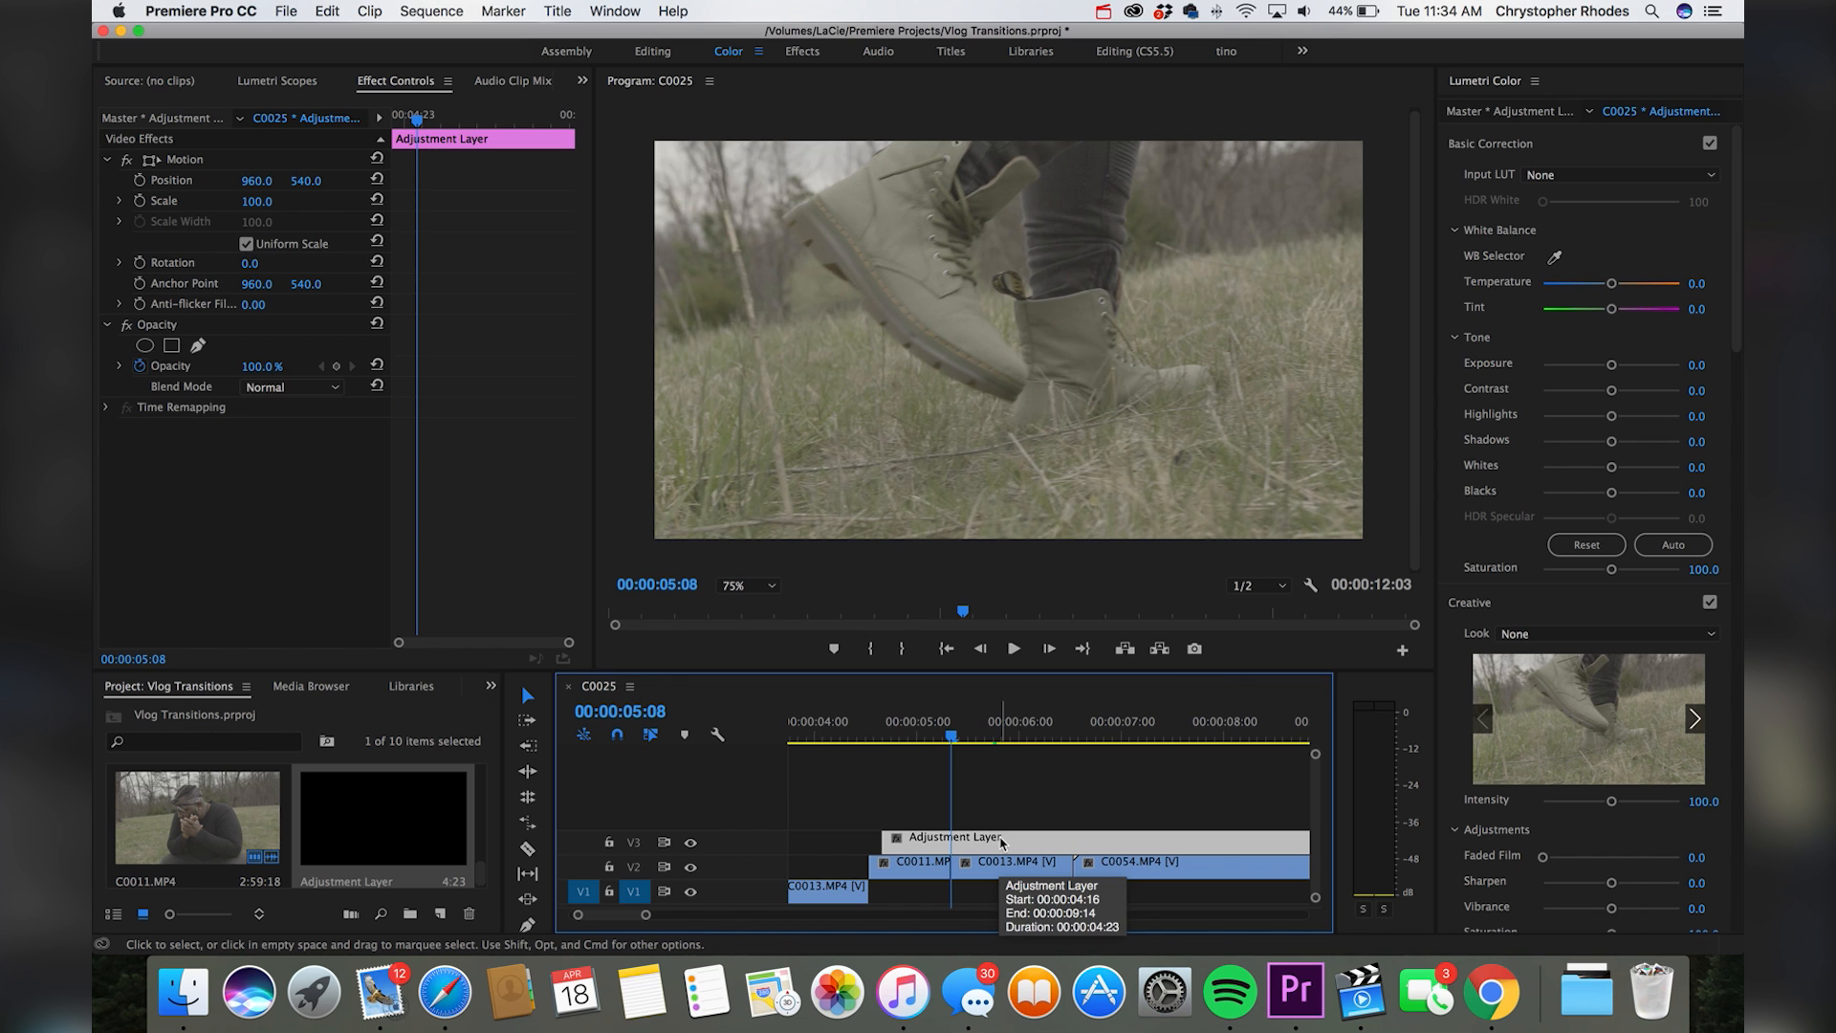
- Split the adjustment layer at 00:00:05:18, ten frames after the cut, and delete the part behind the split
{"action": "left_click_drag", "start_coordinate": [954, 736], "coordinate": [955, 737]}
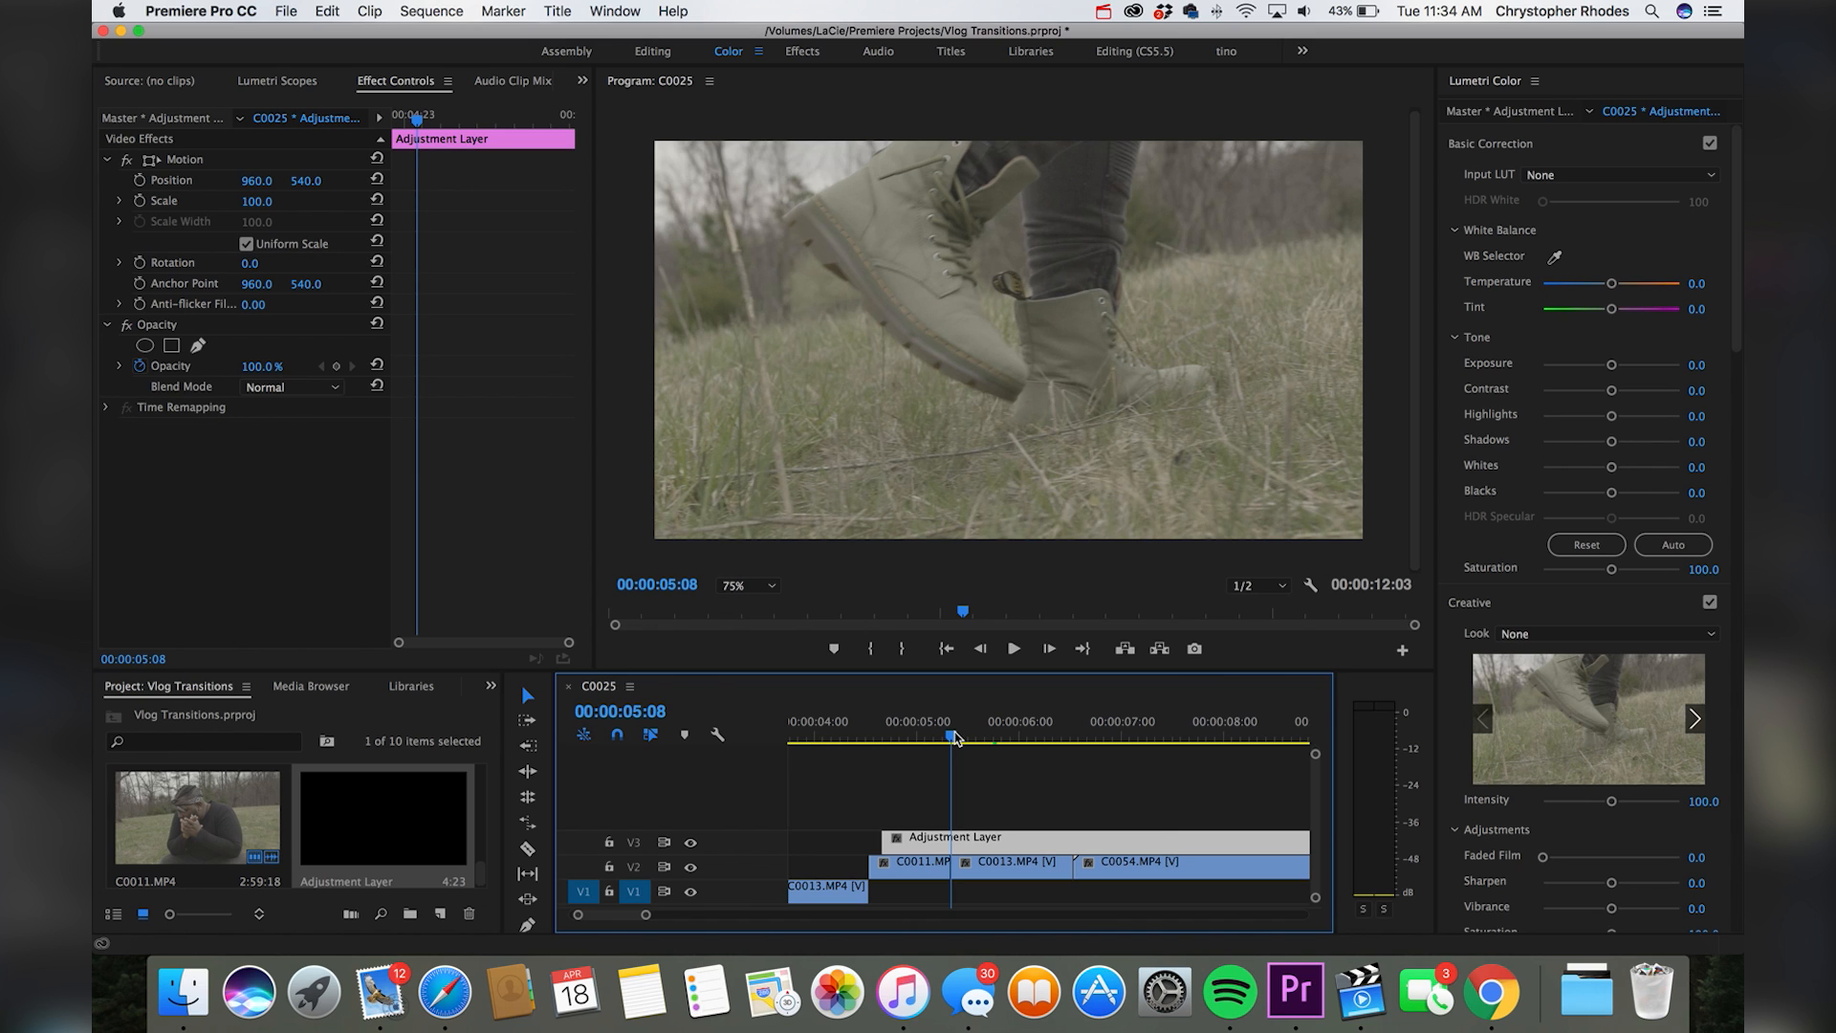
{"action": "key", "text": "shift+Right"}
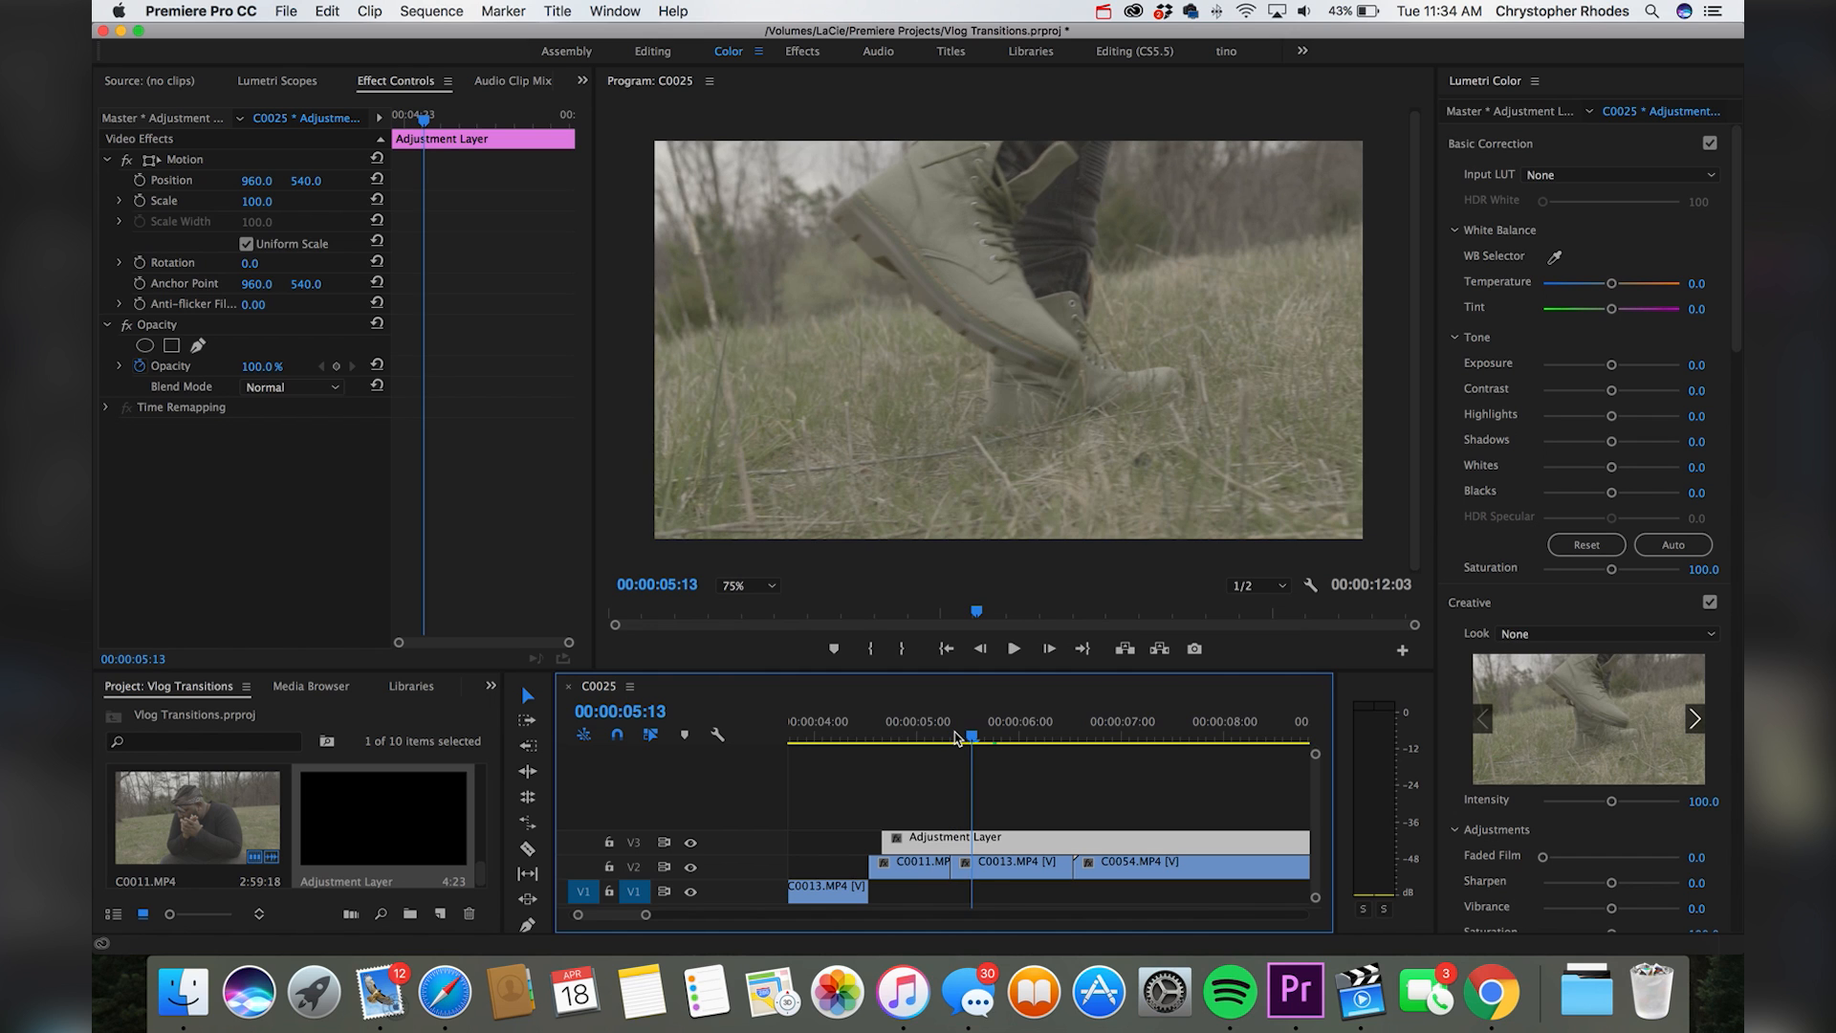
{"action": "key", "text": "shift+Right"}
{"action": "key", "text": "c"}
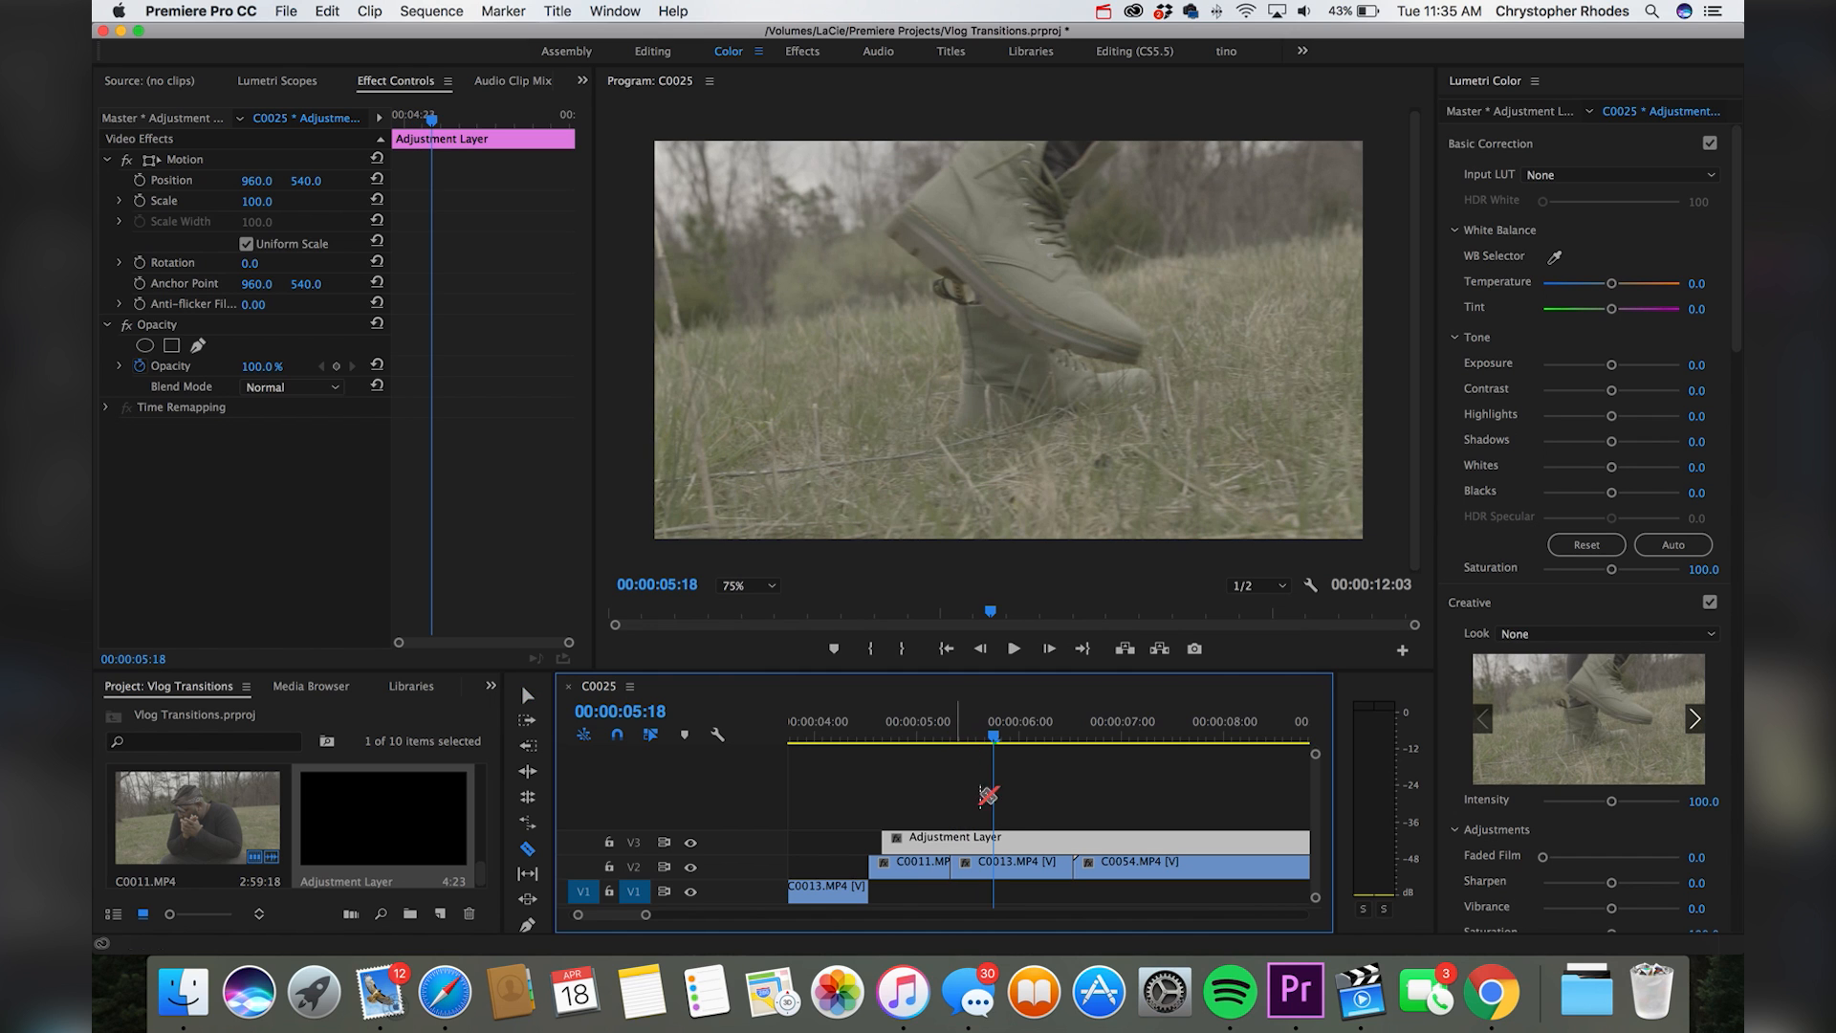
{"action": "left_click", "coordinate": [994, 840]}
{"action": "key", "text": "v"}
{"action": "left_click", "coordinate": [1061, 840]}
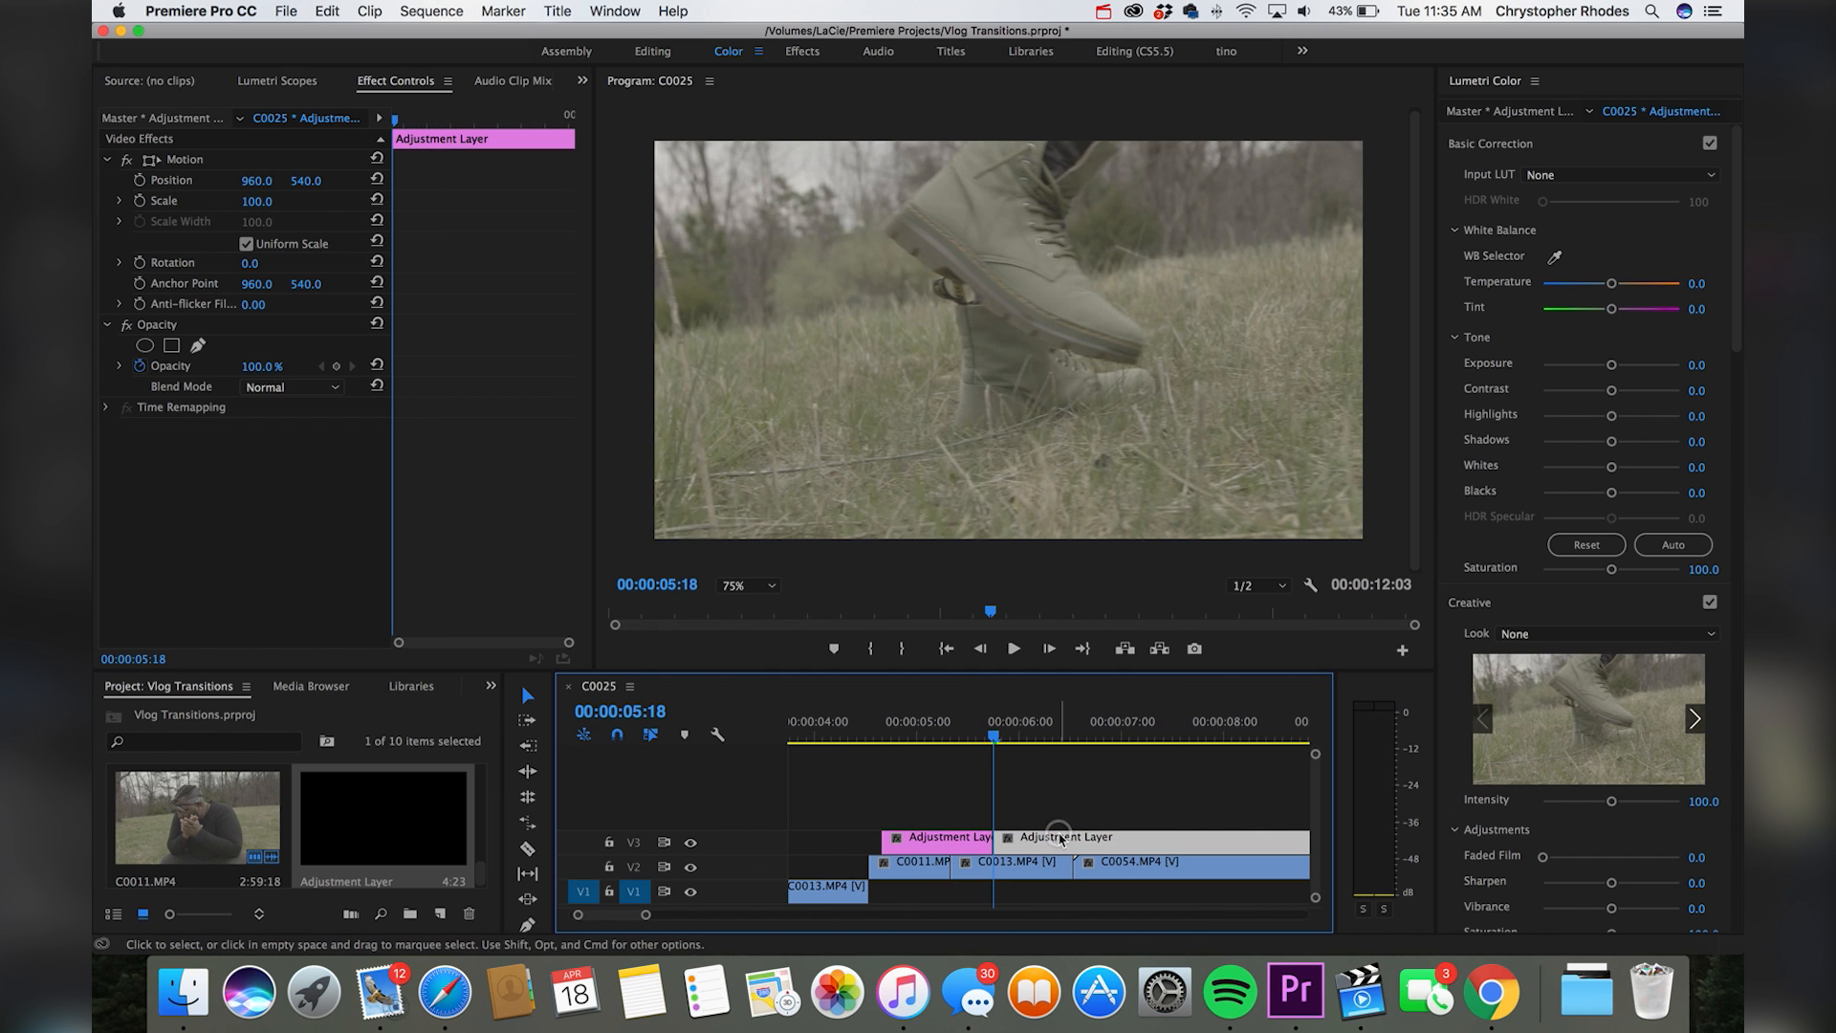
{"action": "key", "text": "Delete"}
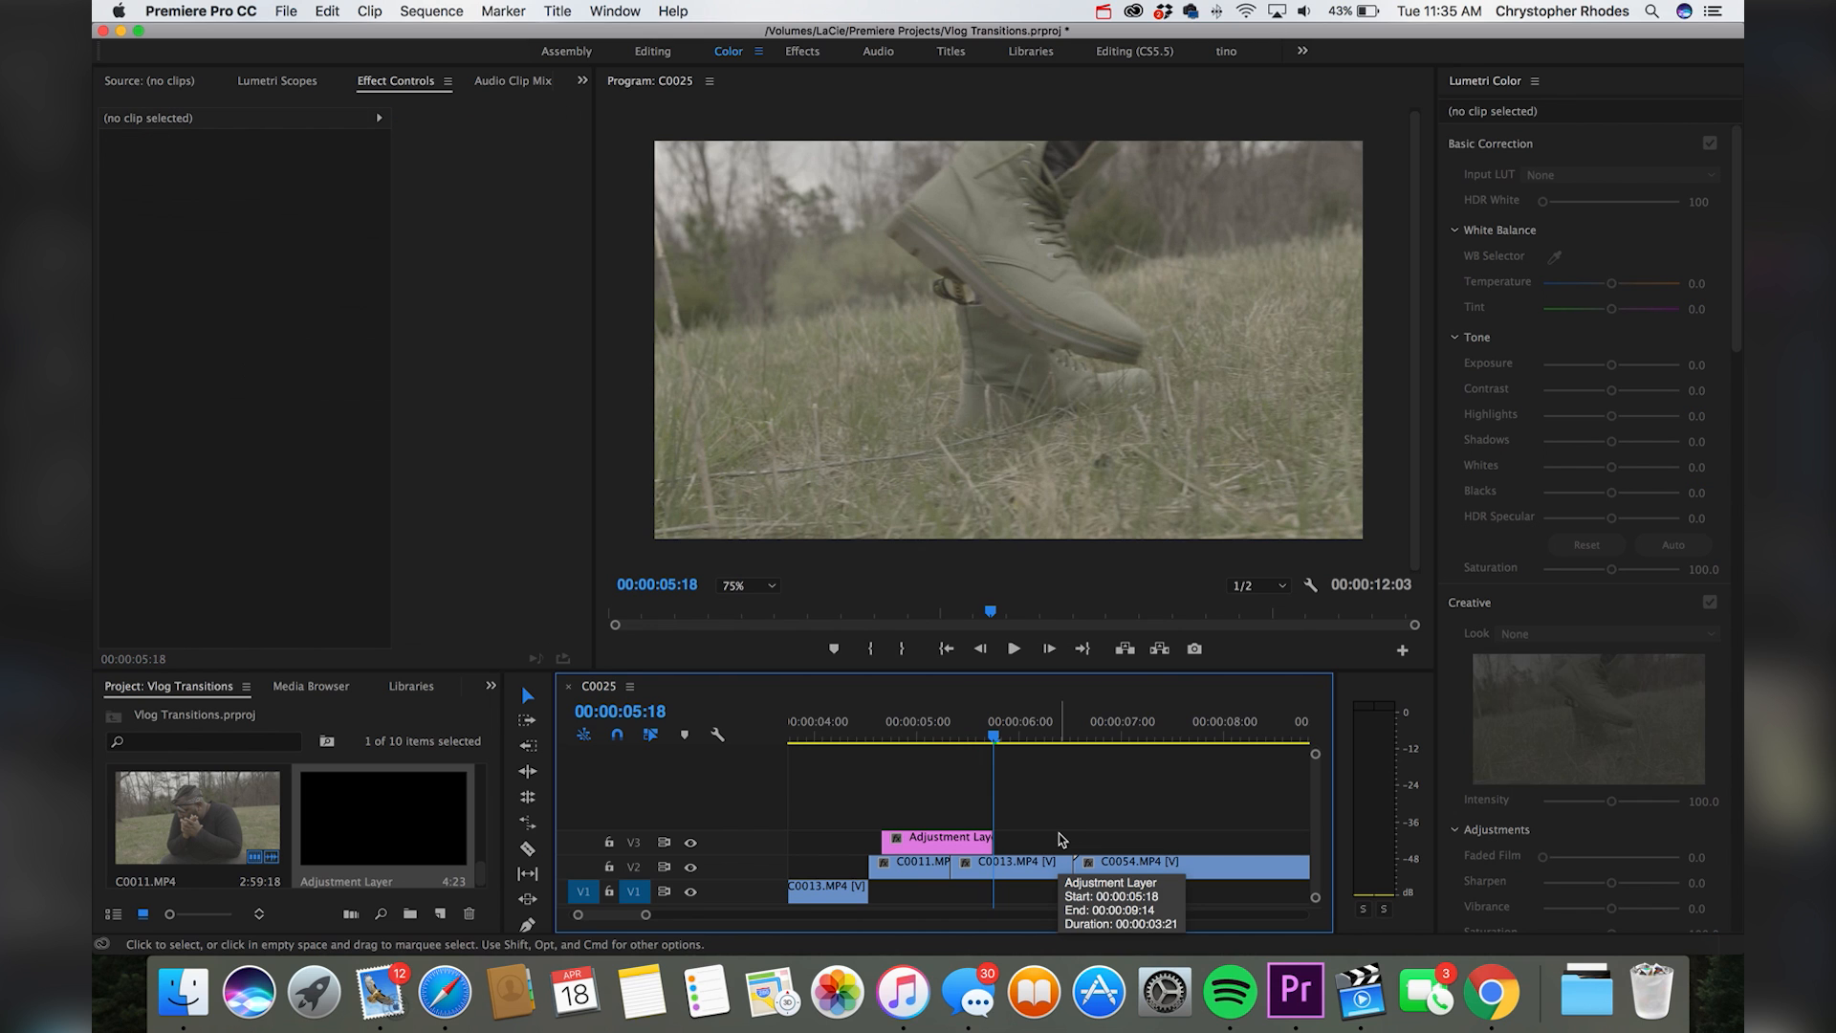
- Trim the adjustment layer's start to 00:00:04:22, ten frames before the cut between C0011.MP4 and C0013.MP4
{"action": "key", "text": "shift"}
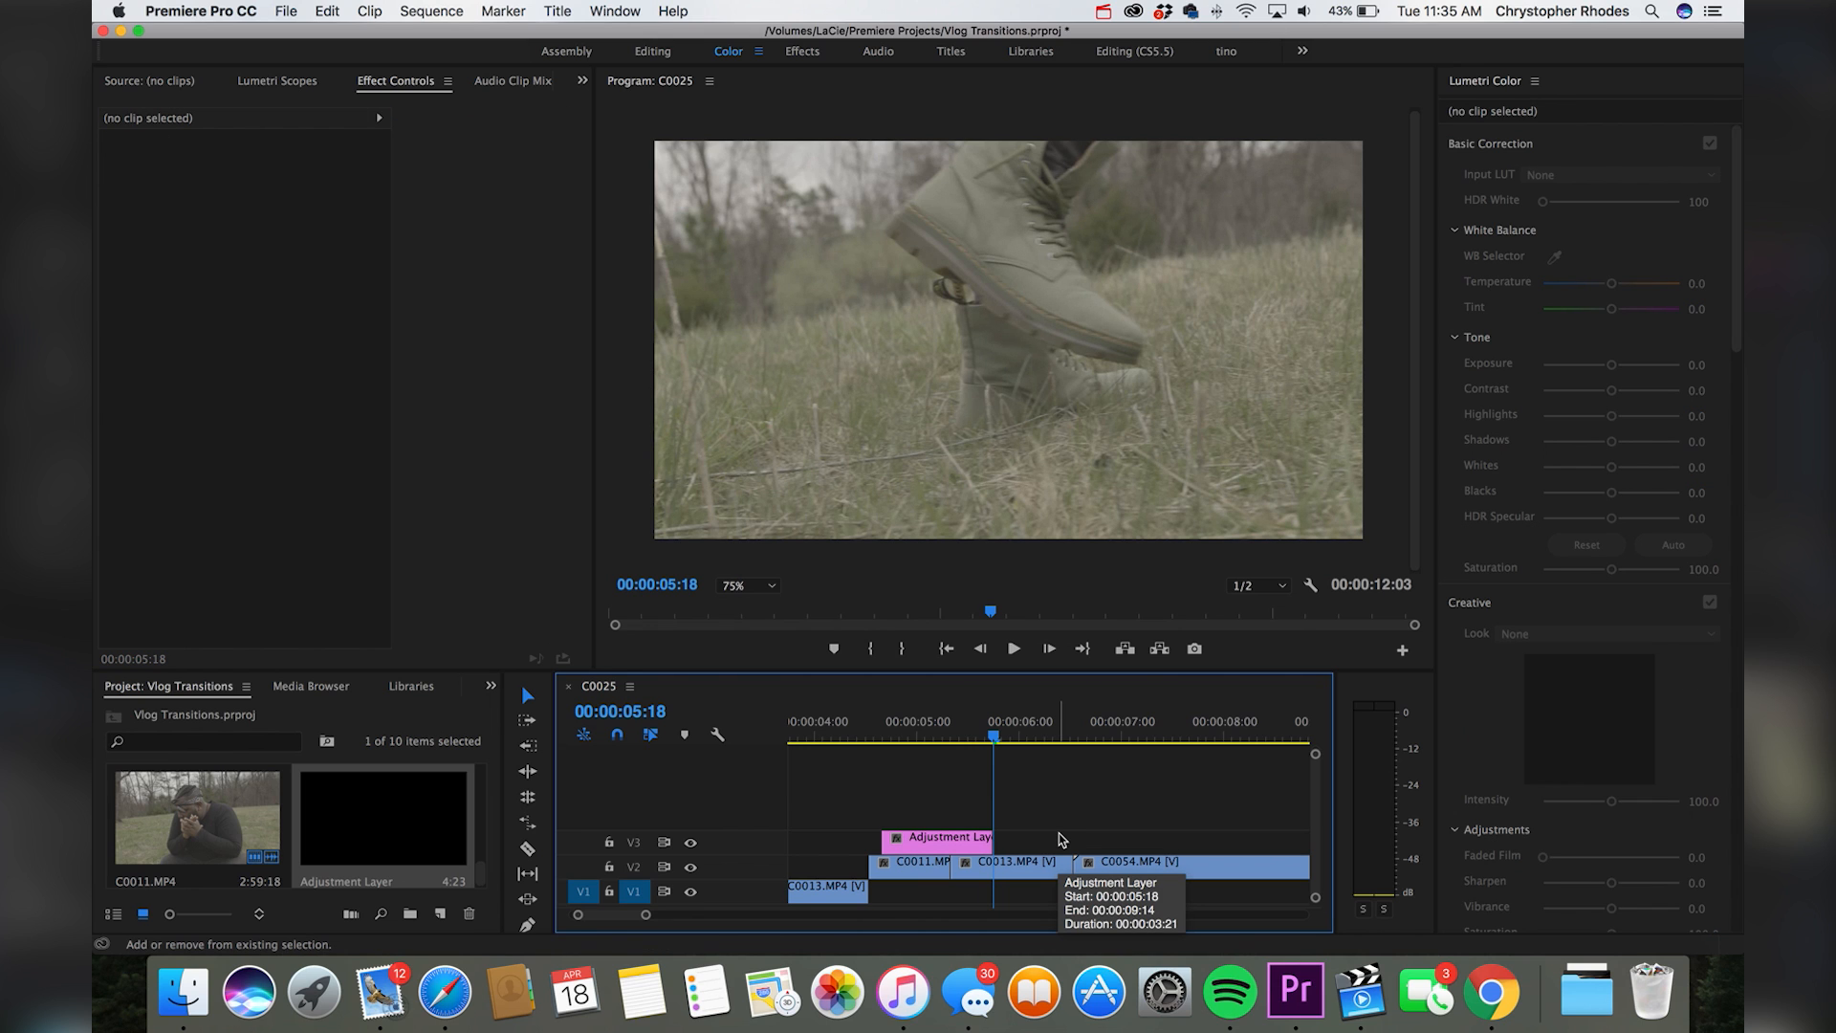
{"action": "key", "text": "shift+Left"}
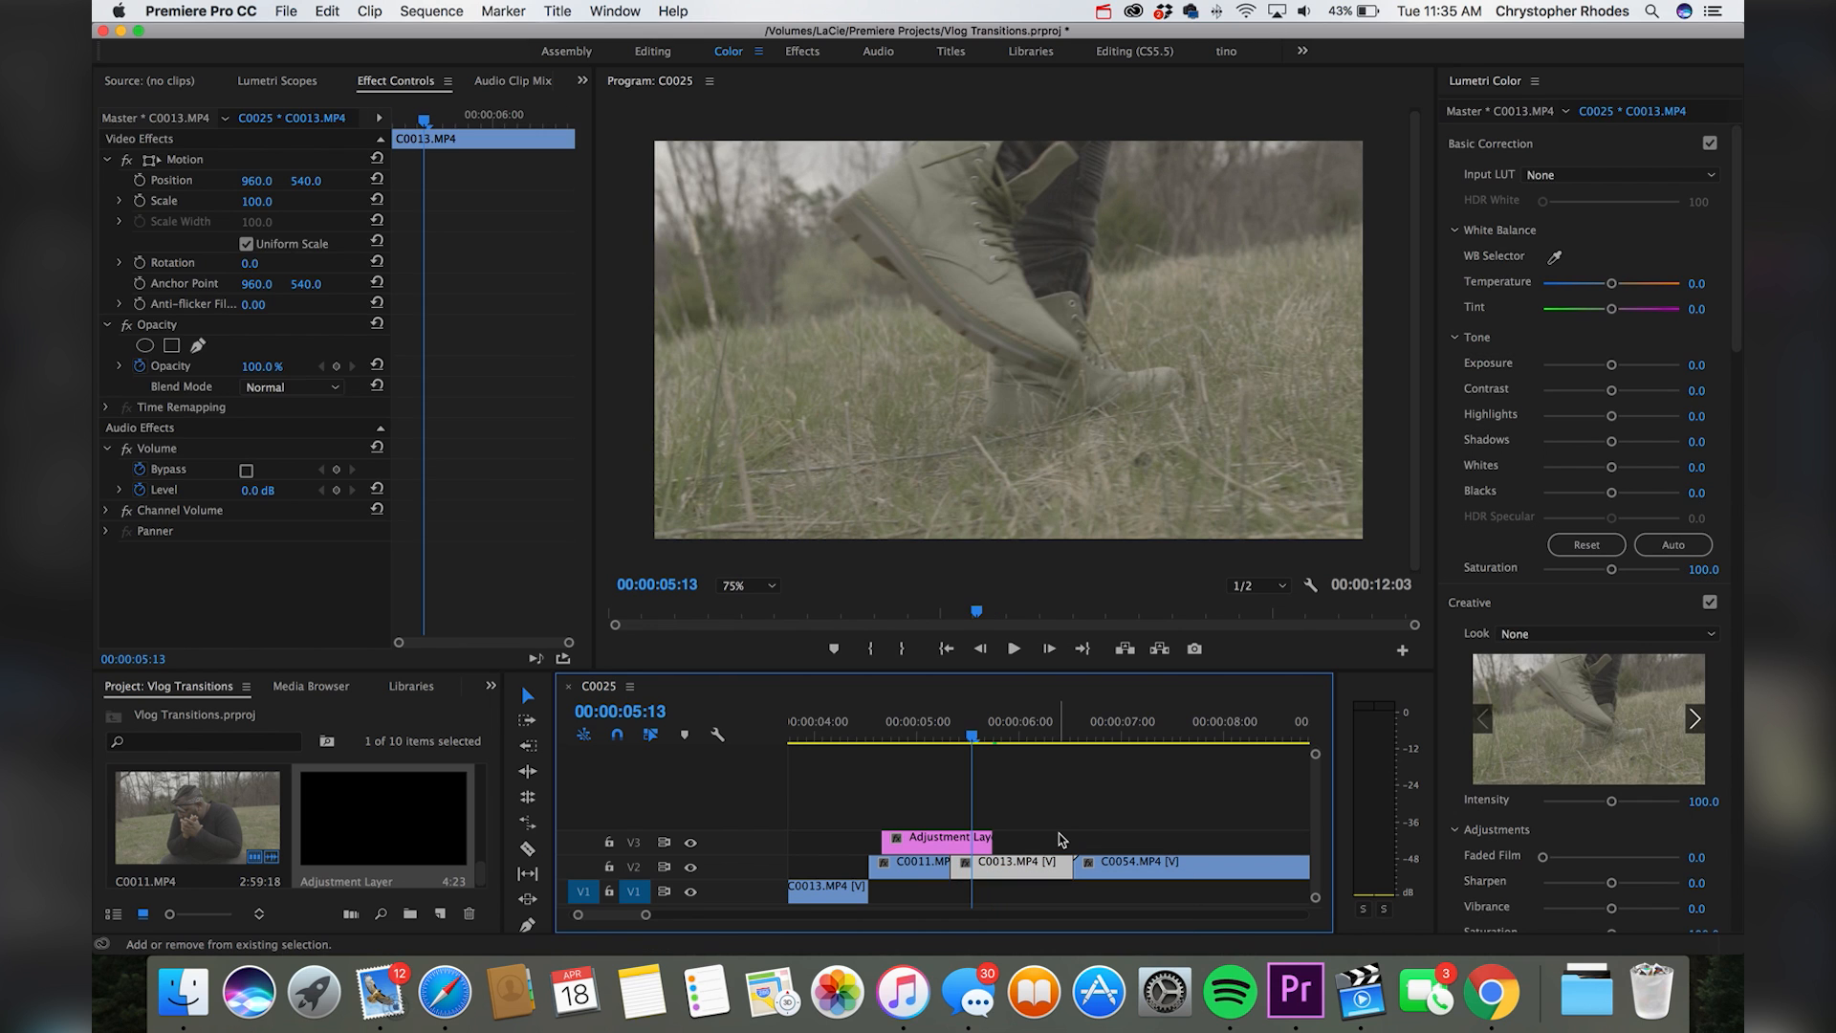
{"action": "key", "text": "shift+Left"}
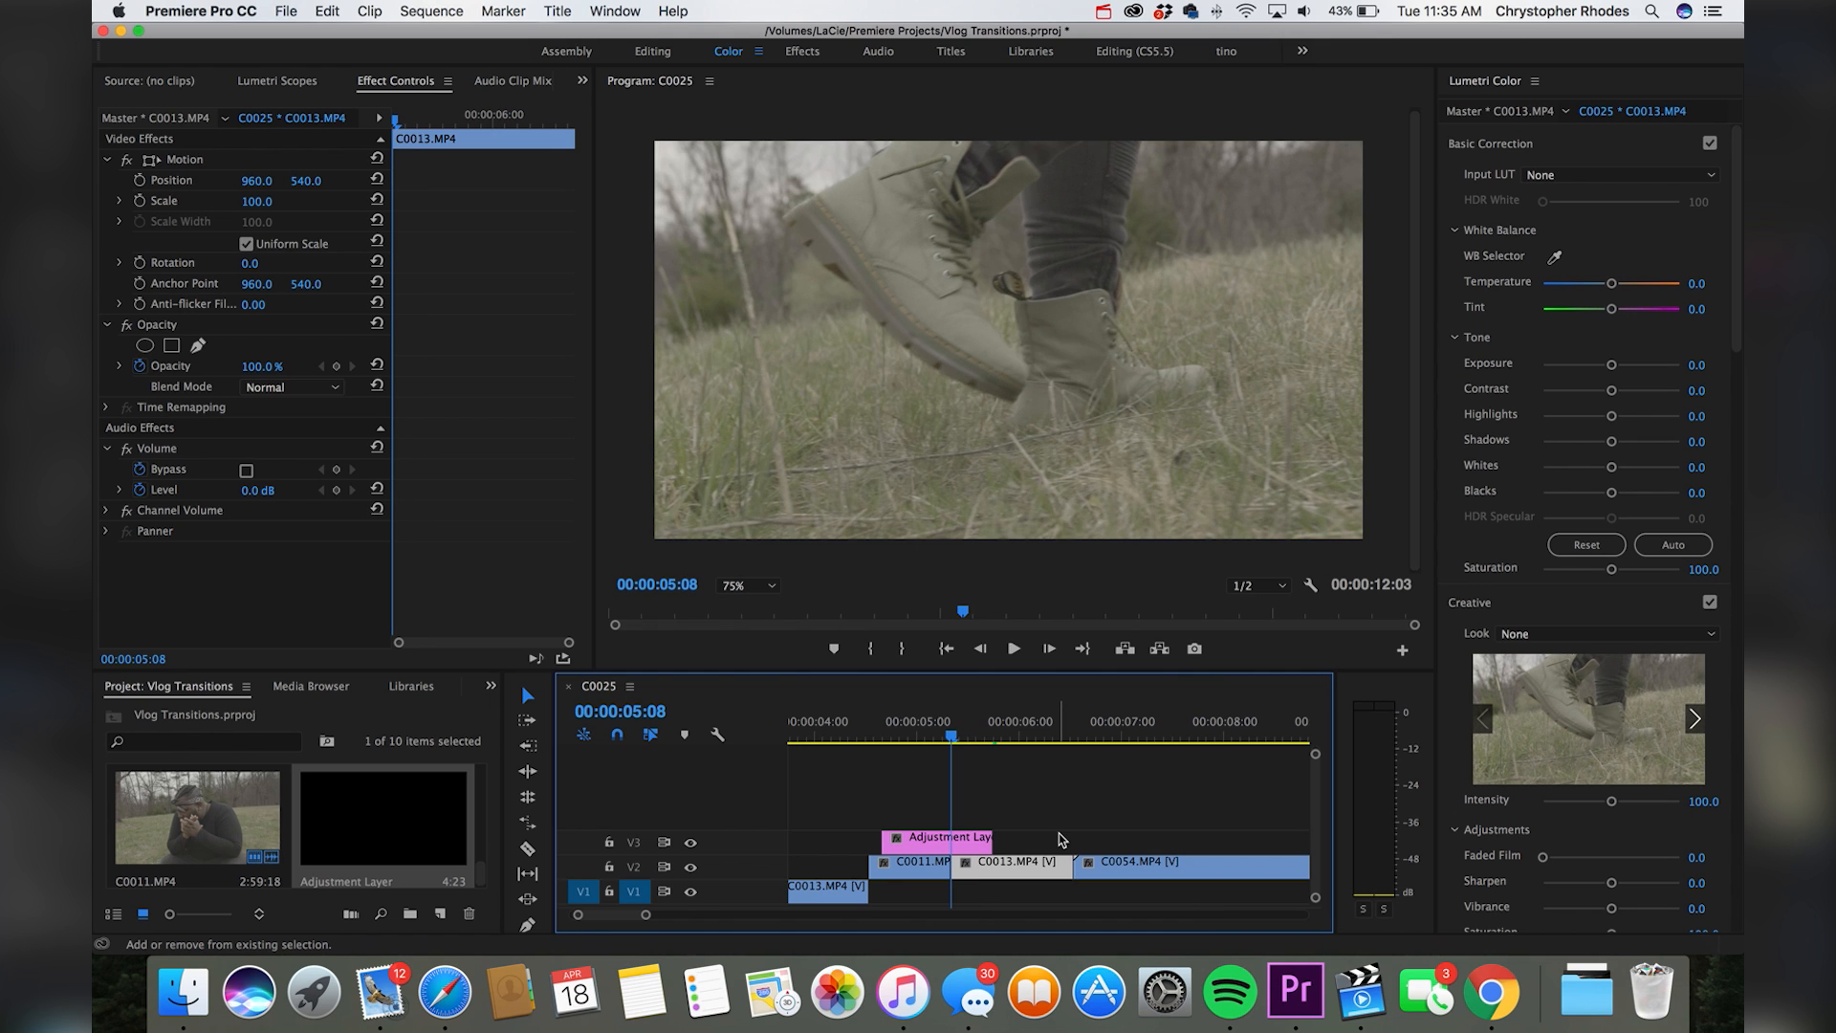
{"action": "key", "text": "shift+Left"}
{"action": "key", "text": "shift+Left"}
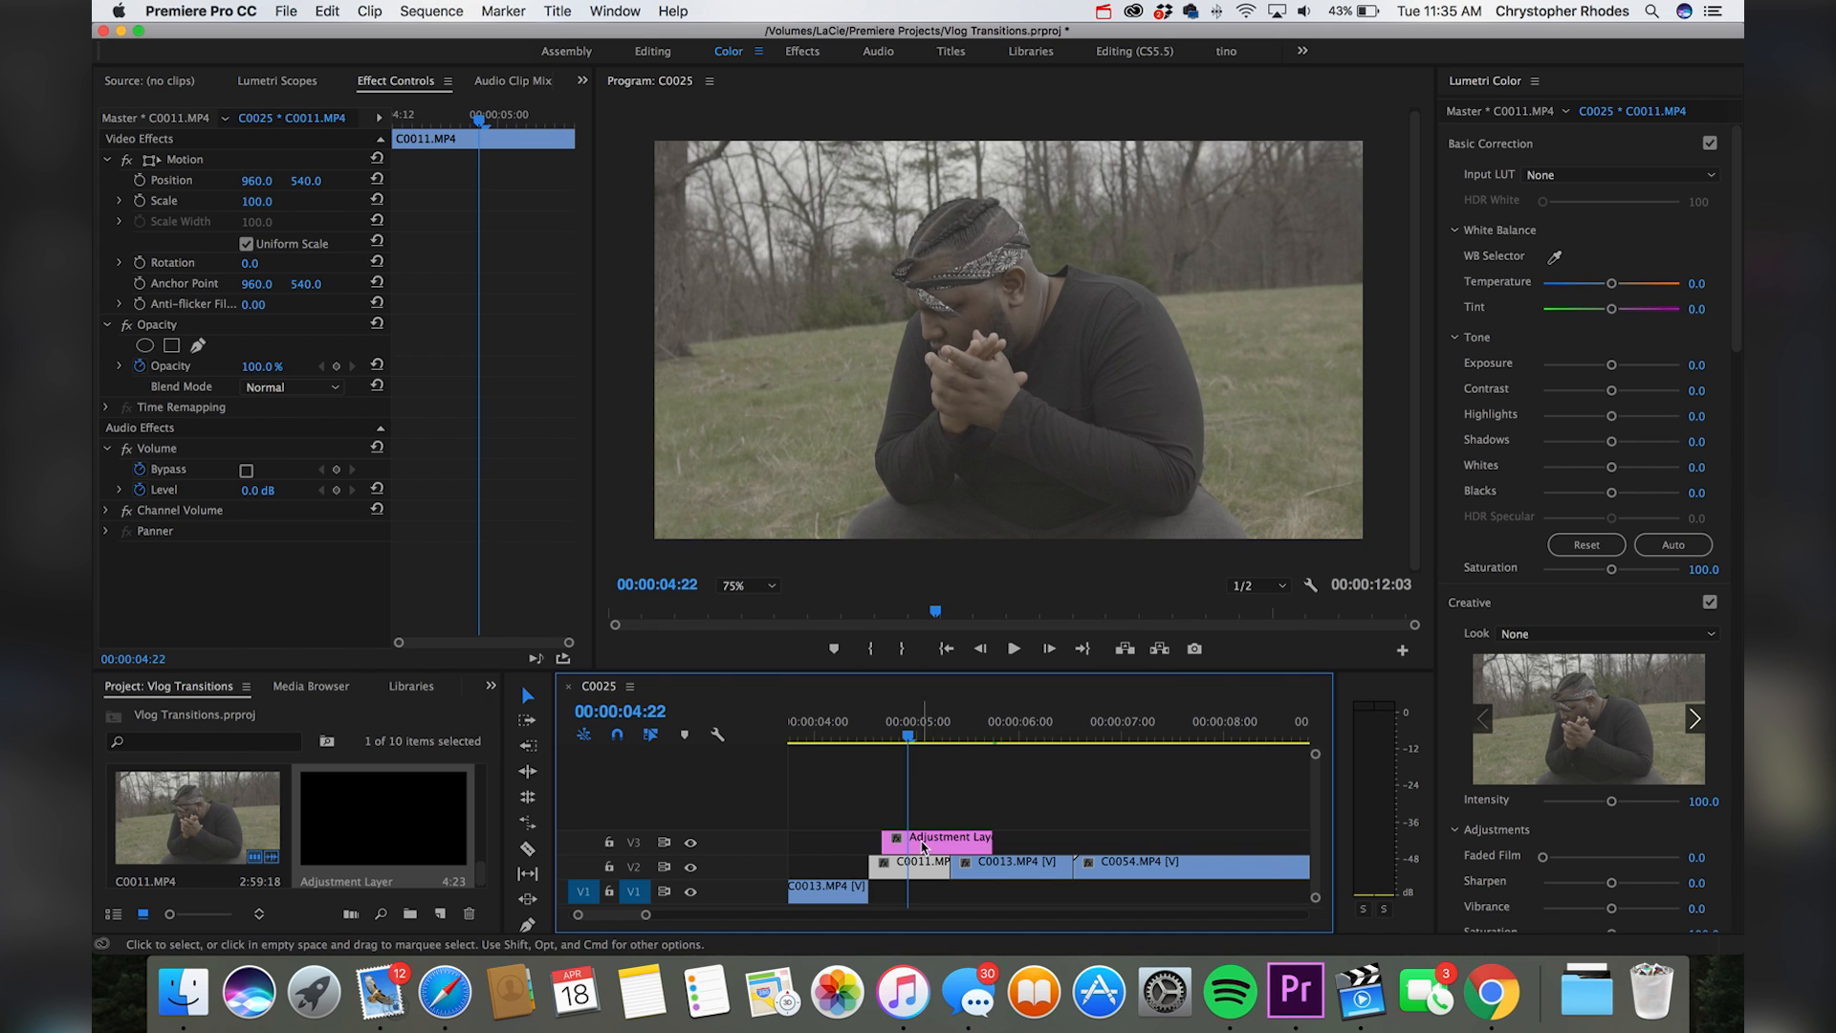
{"action": "left_click_drag", "start_coordinate": [872, 841], "coordinate": [908, 842]}
- Search the effects for "echo" and apply the Echo video effect to the adjustment layer on V3
{"action": "left_click", "coordinate": [956, 842]}
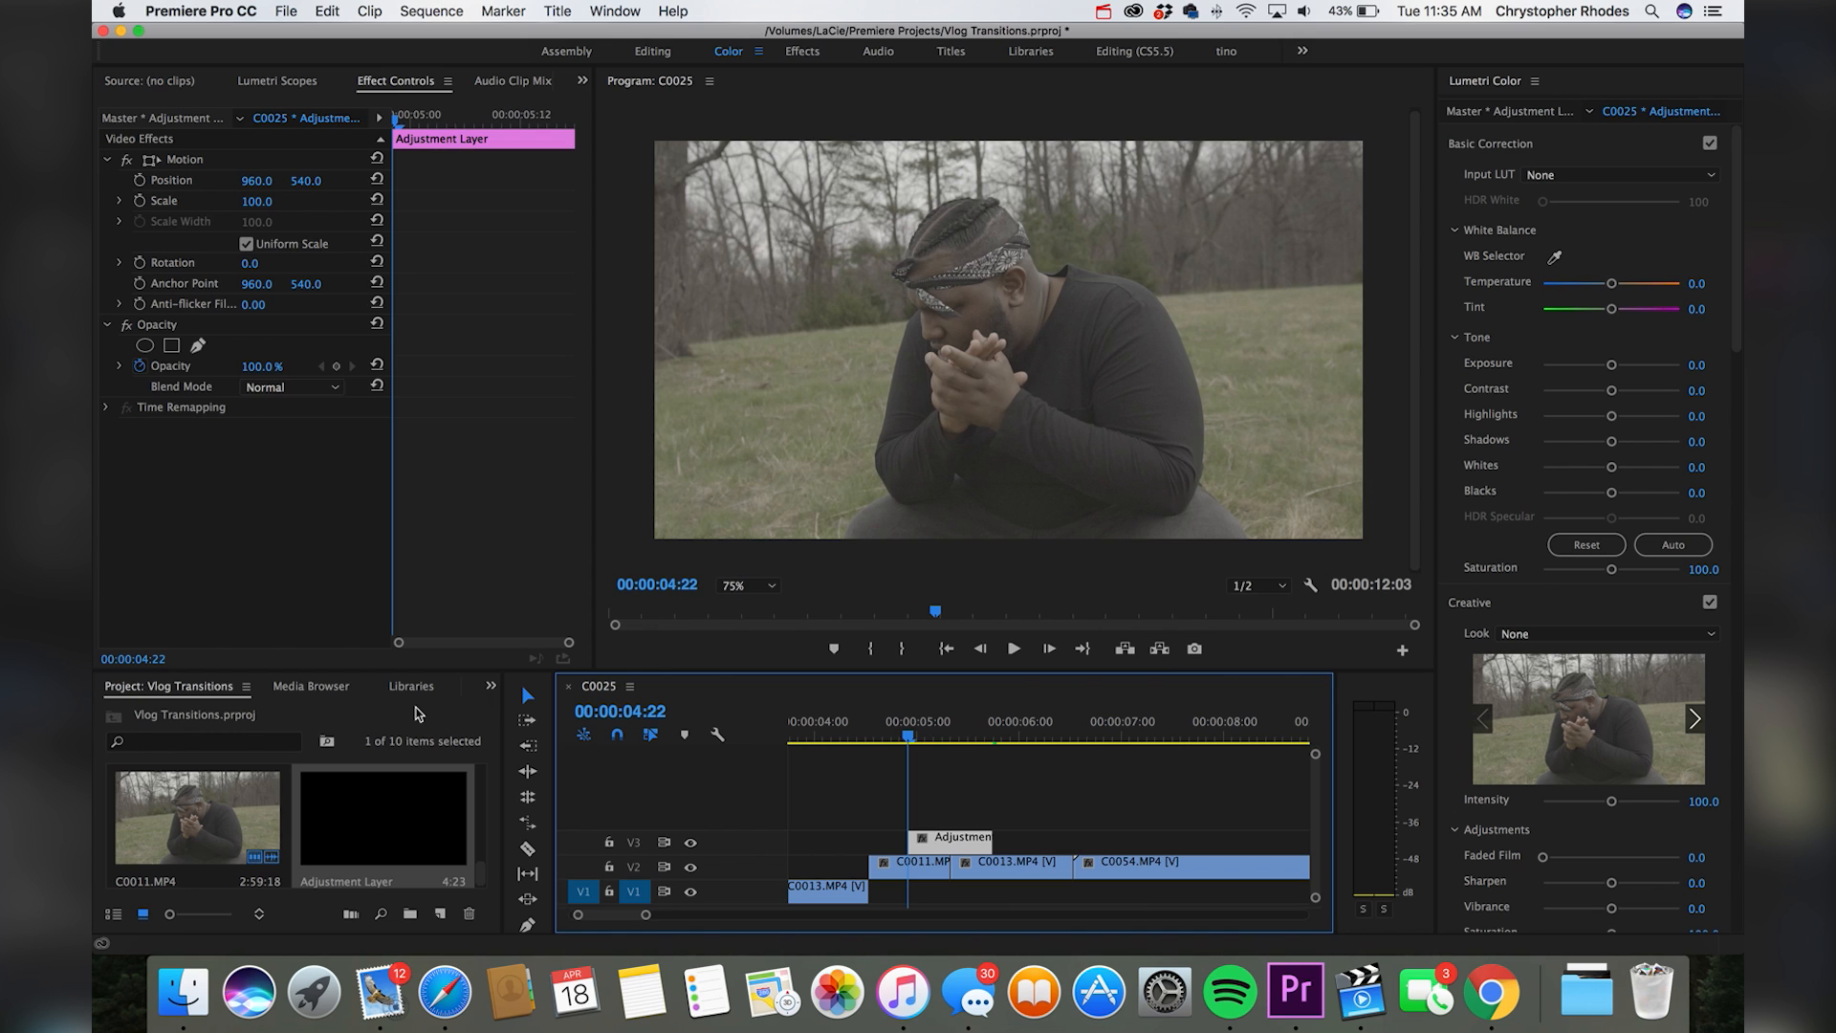
{"action": "scroll", "coordinate": [384, 690], "scroll_direction": "down", "scroll_amount": 5}
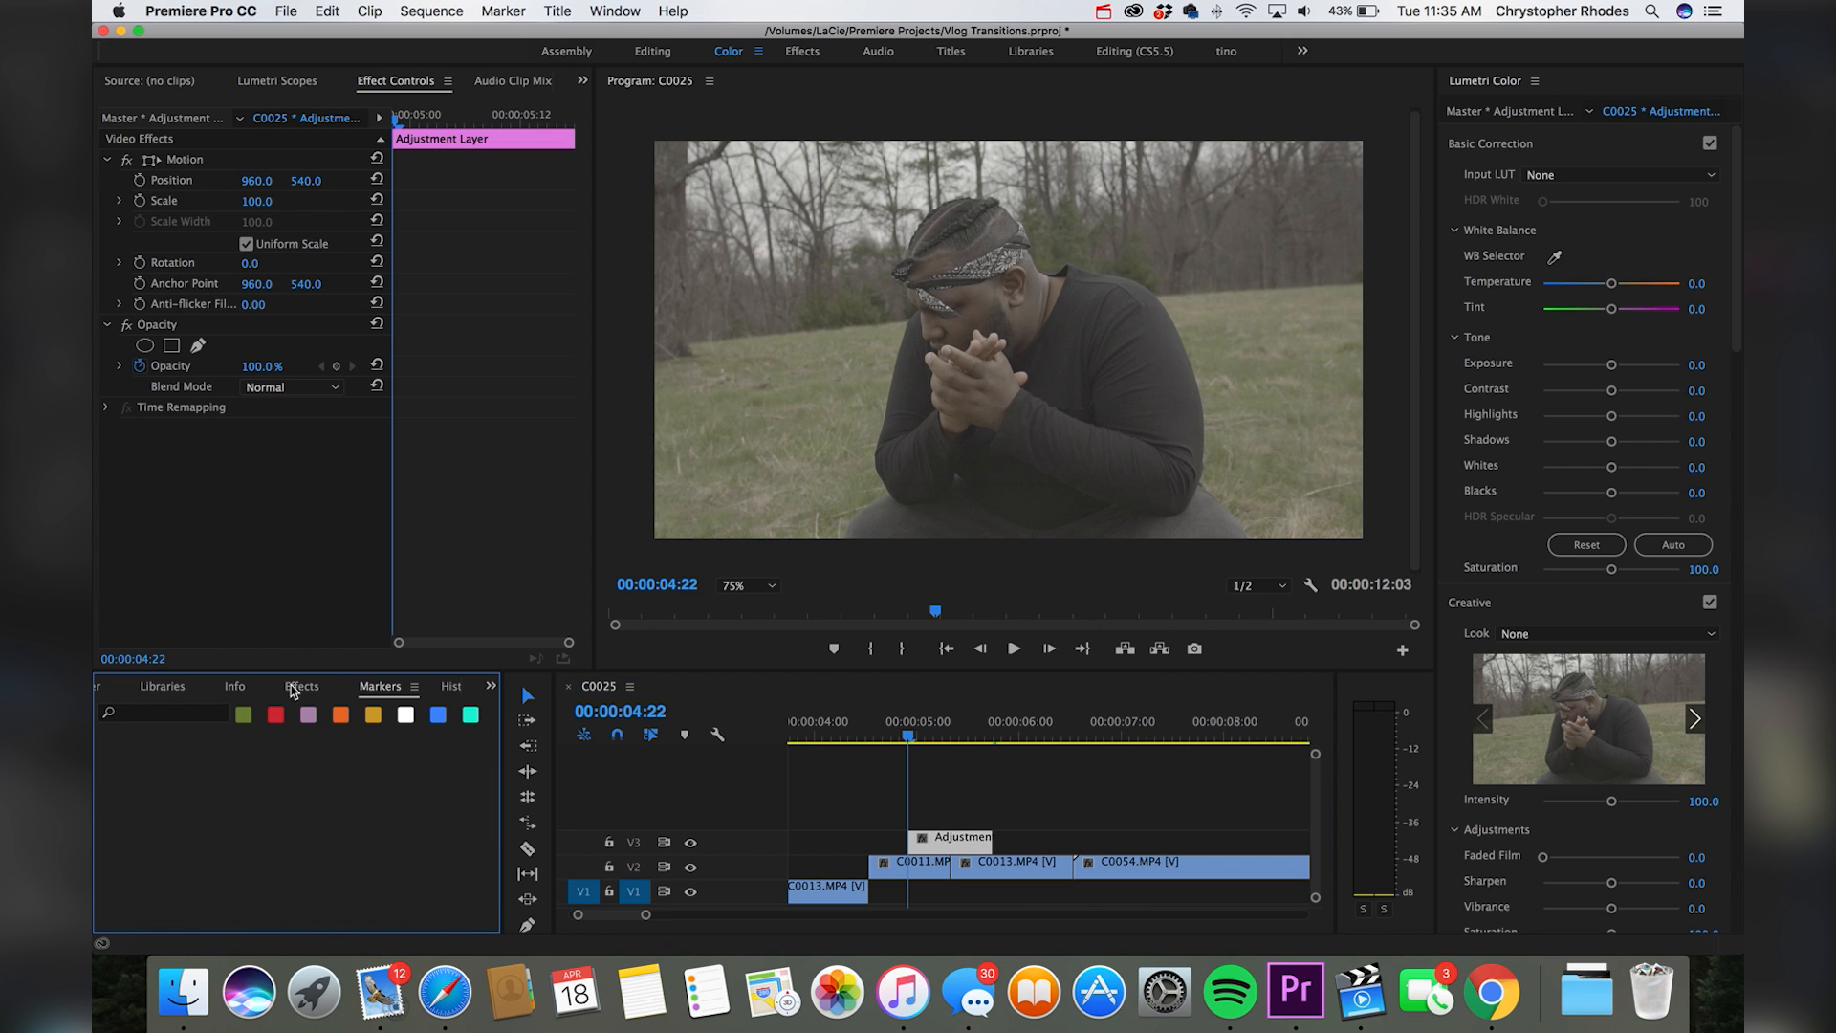
{"action": "left_click", "coordinate": [302, 687]}
{"action": "left_click", "coordinate": [249, 713]}
{"action": "type", "text": "echo"}
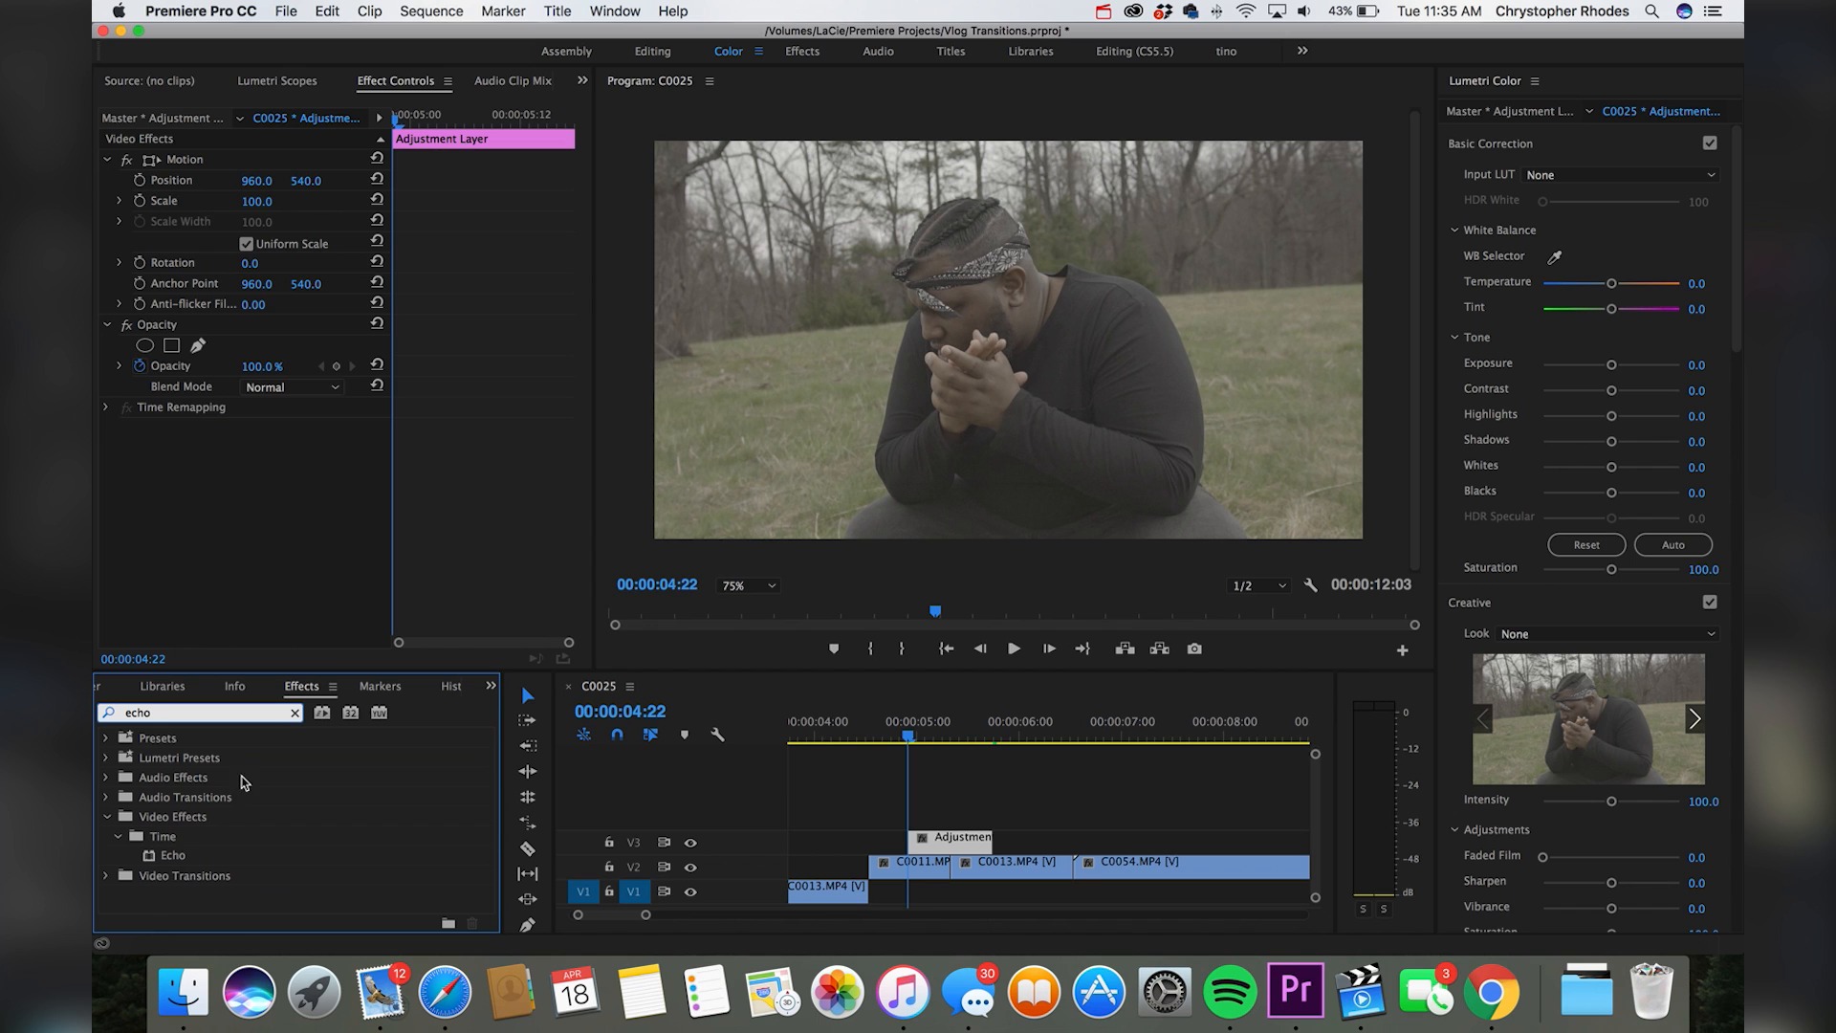
{"action": "left_click_drag", "start_coordinate": [178, 855], "coordinate": [965, 836]}
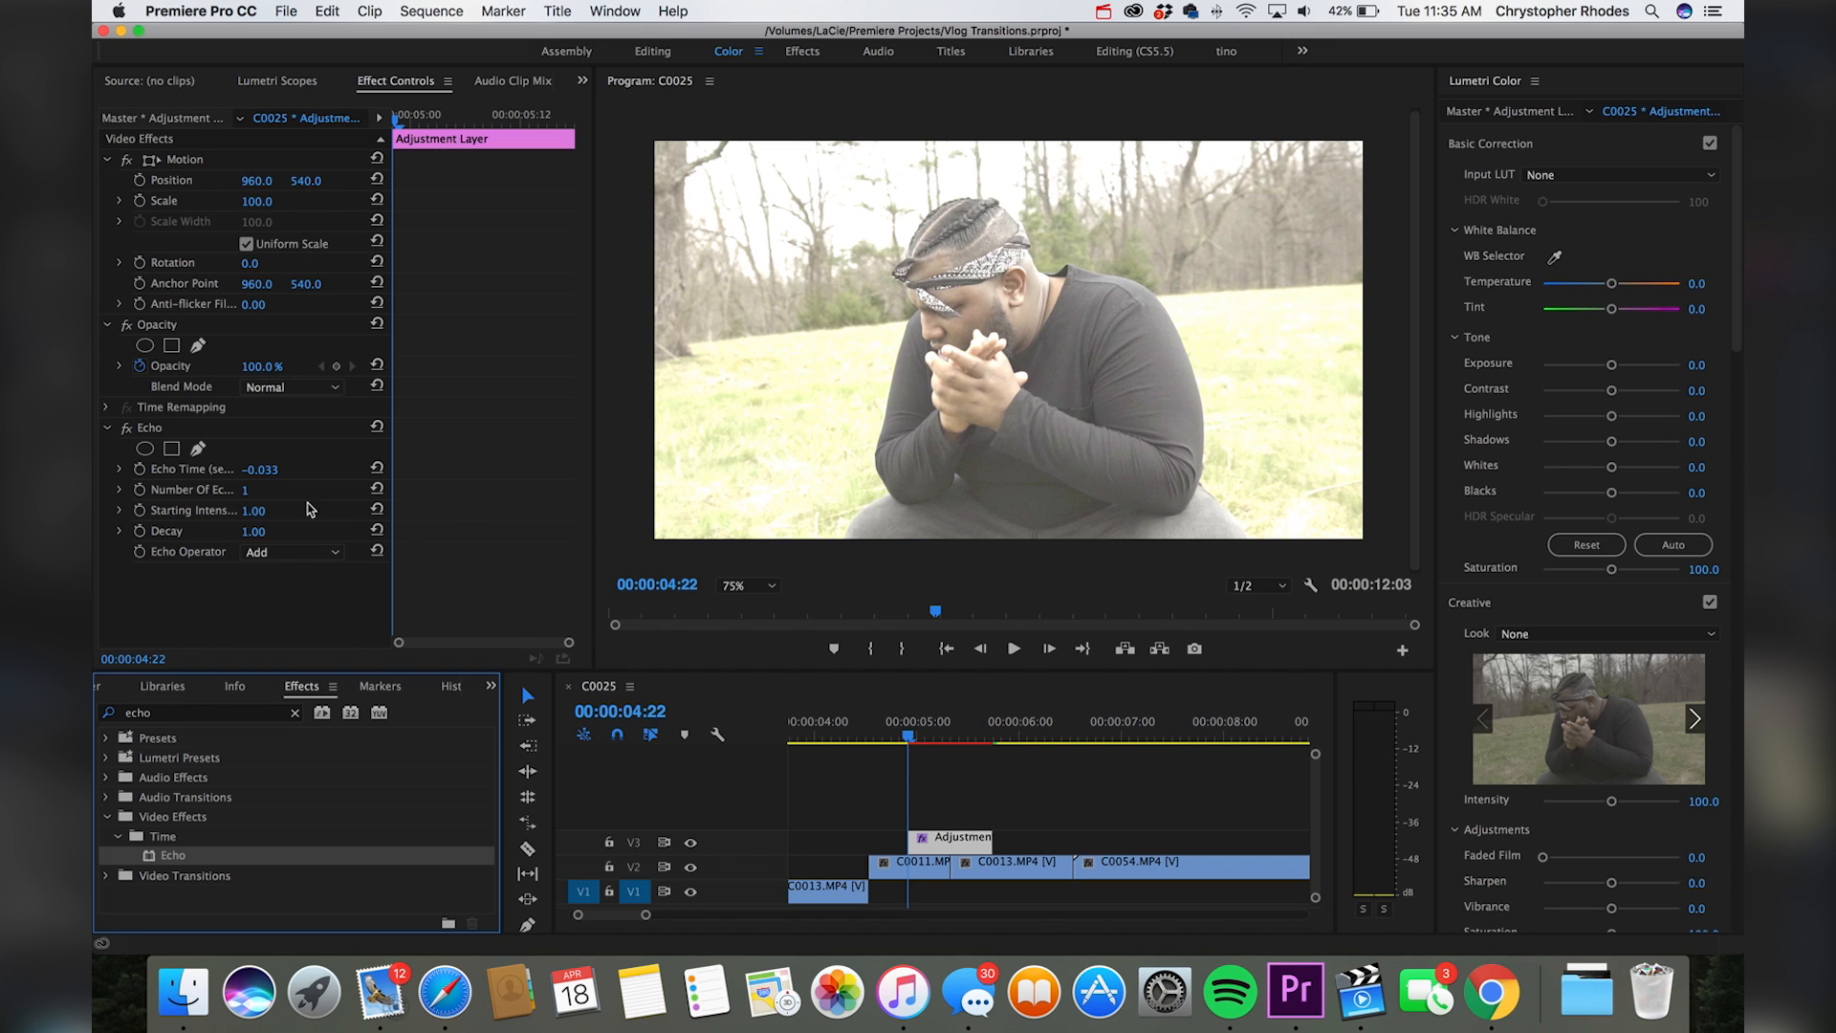
- Set the Echo effect's number of echoes to 3 and keep the echo operator at Add
{"action": "left_click", "coordinate": [247, 492]}
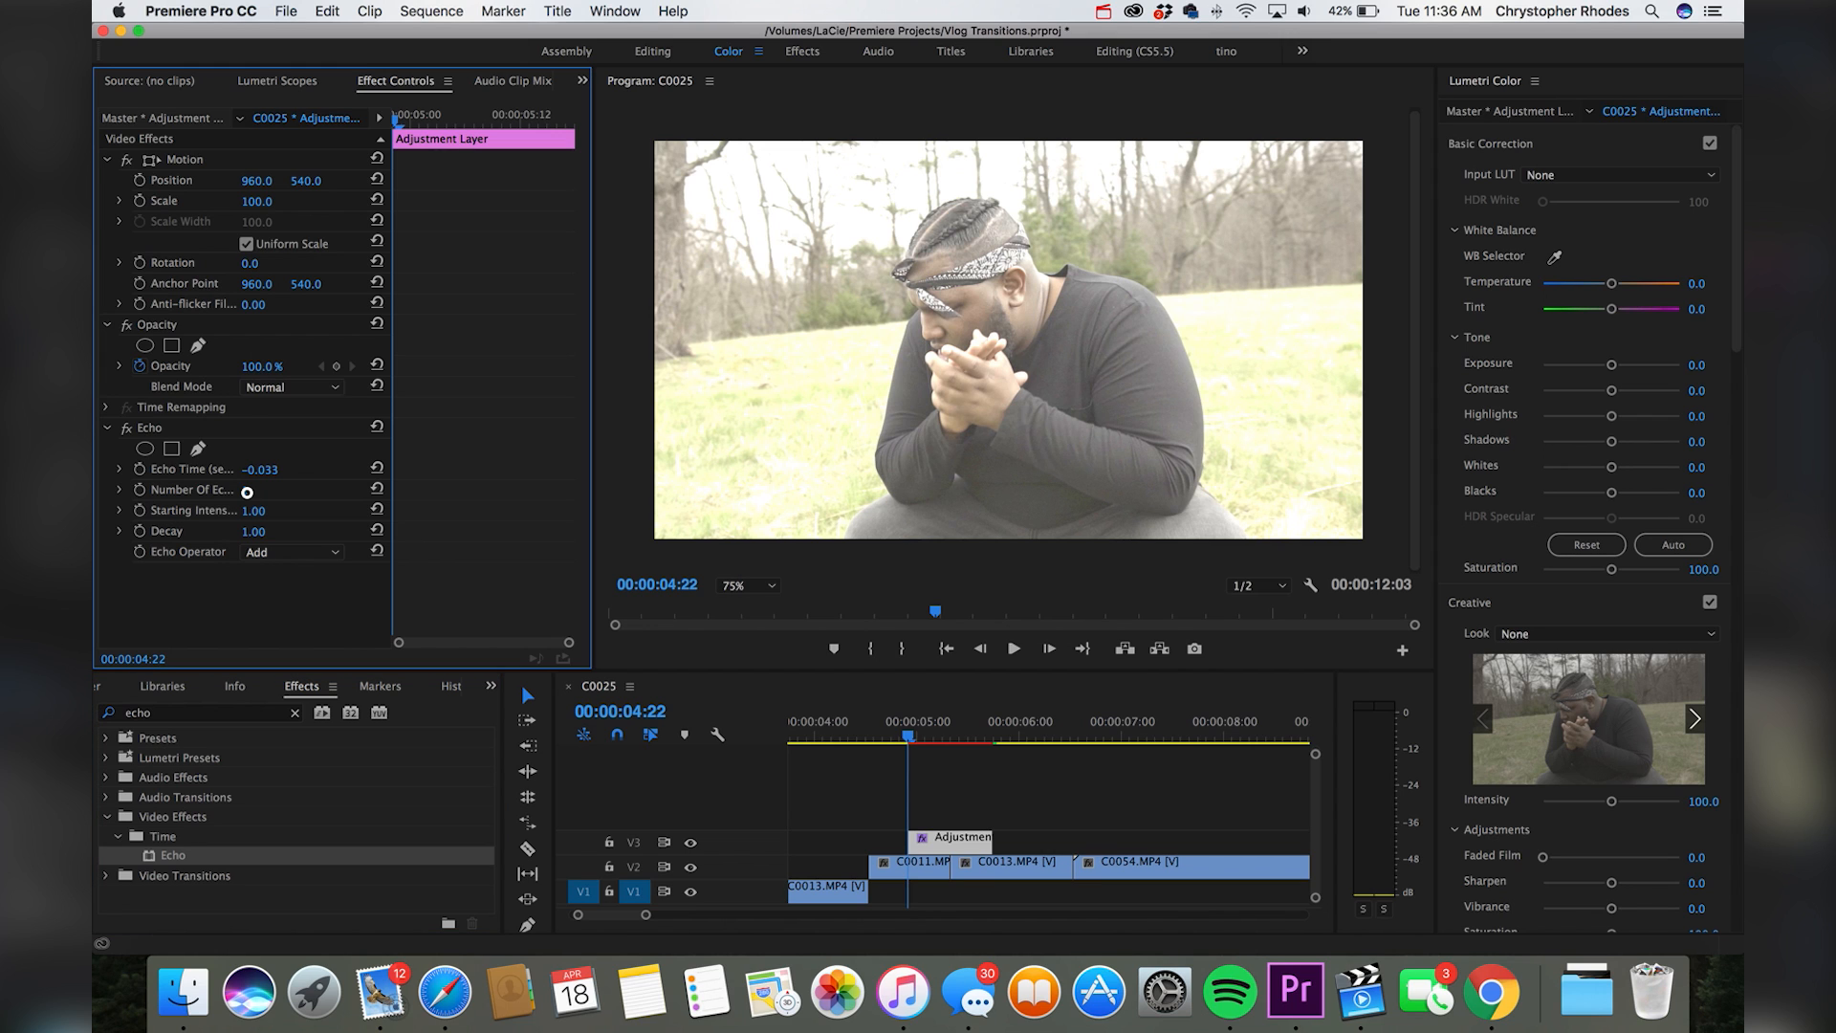
{"action": "left_click_drag", "start_coordinate": [246, 491], "coordinate": [239, 491]}
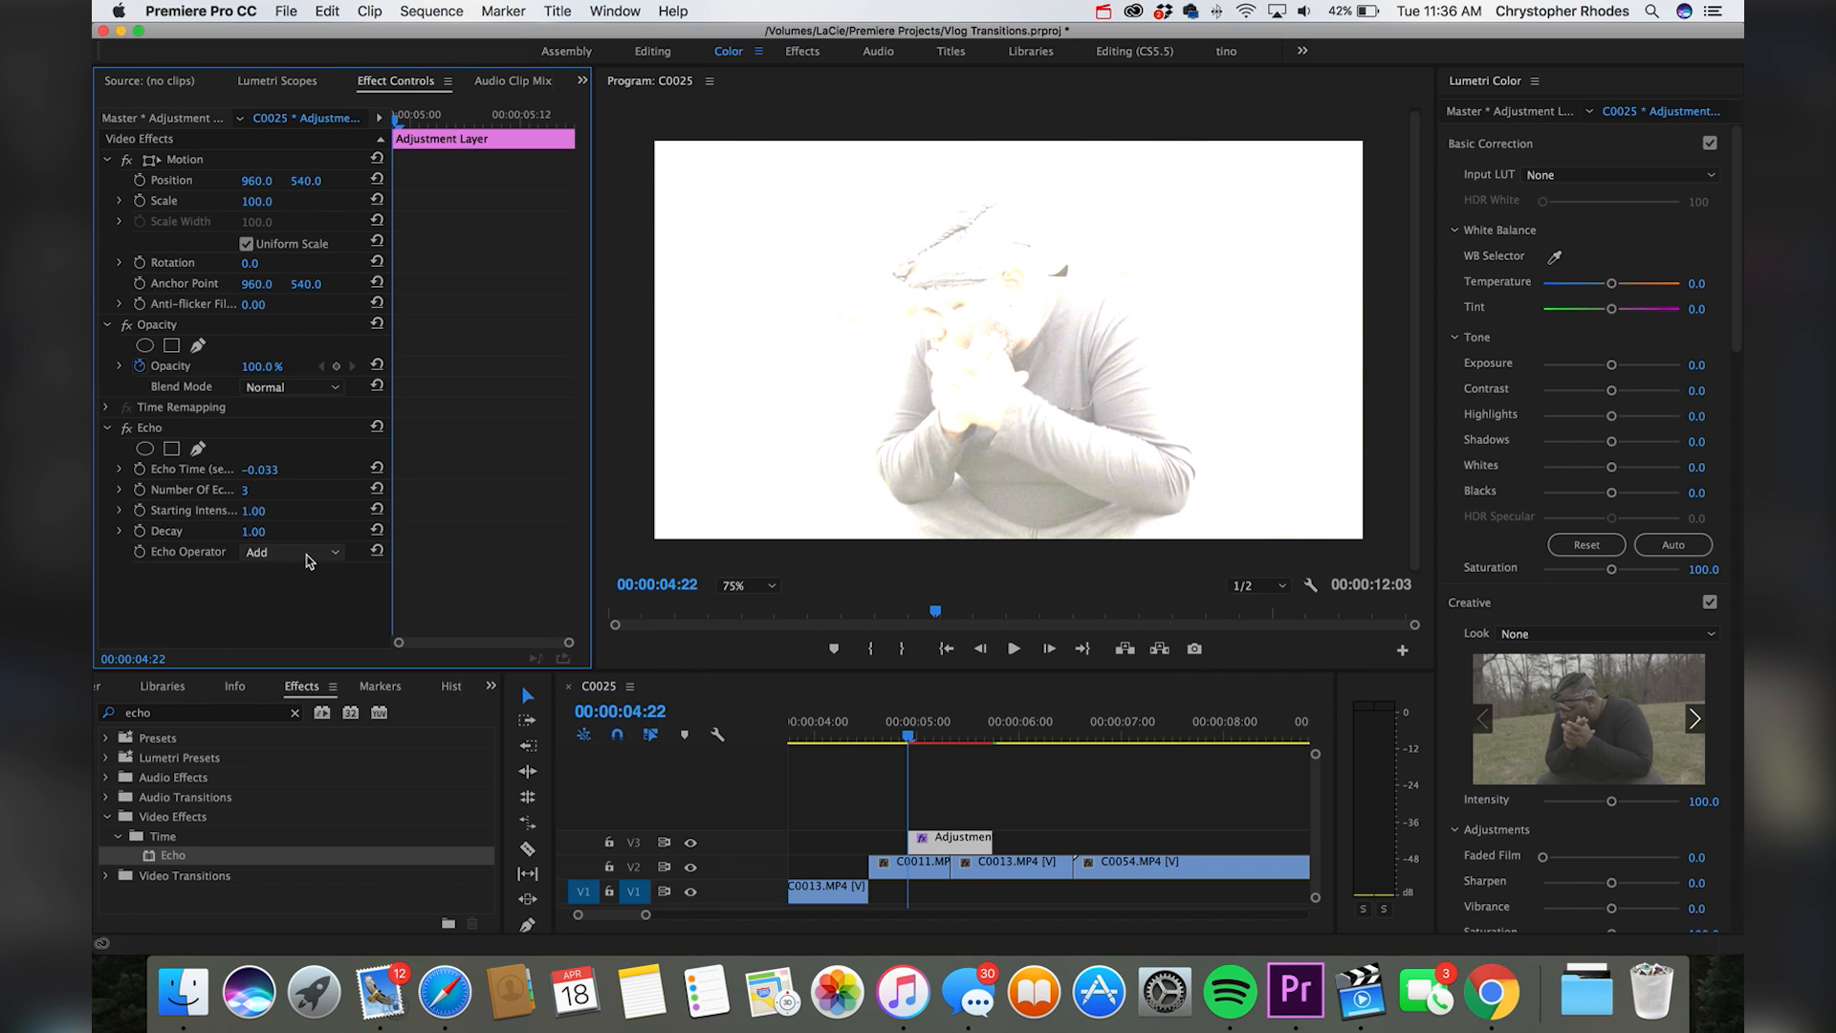
{"action": "left_click", "coordinate": [274, 554]}
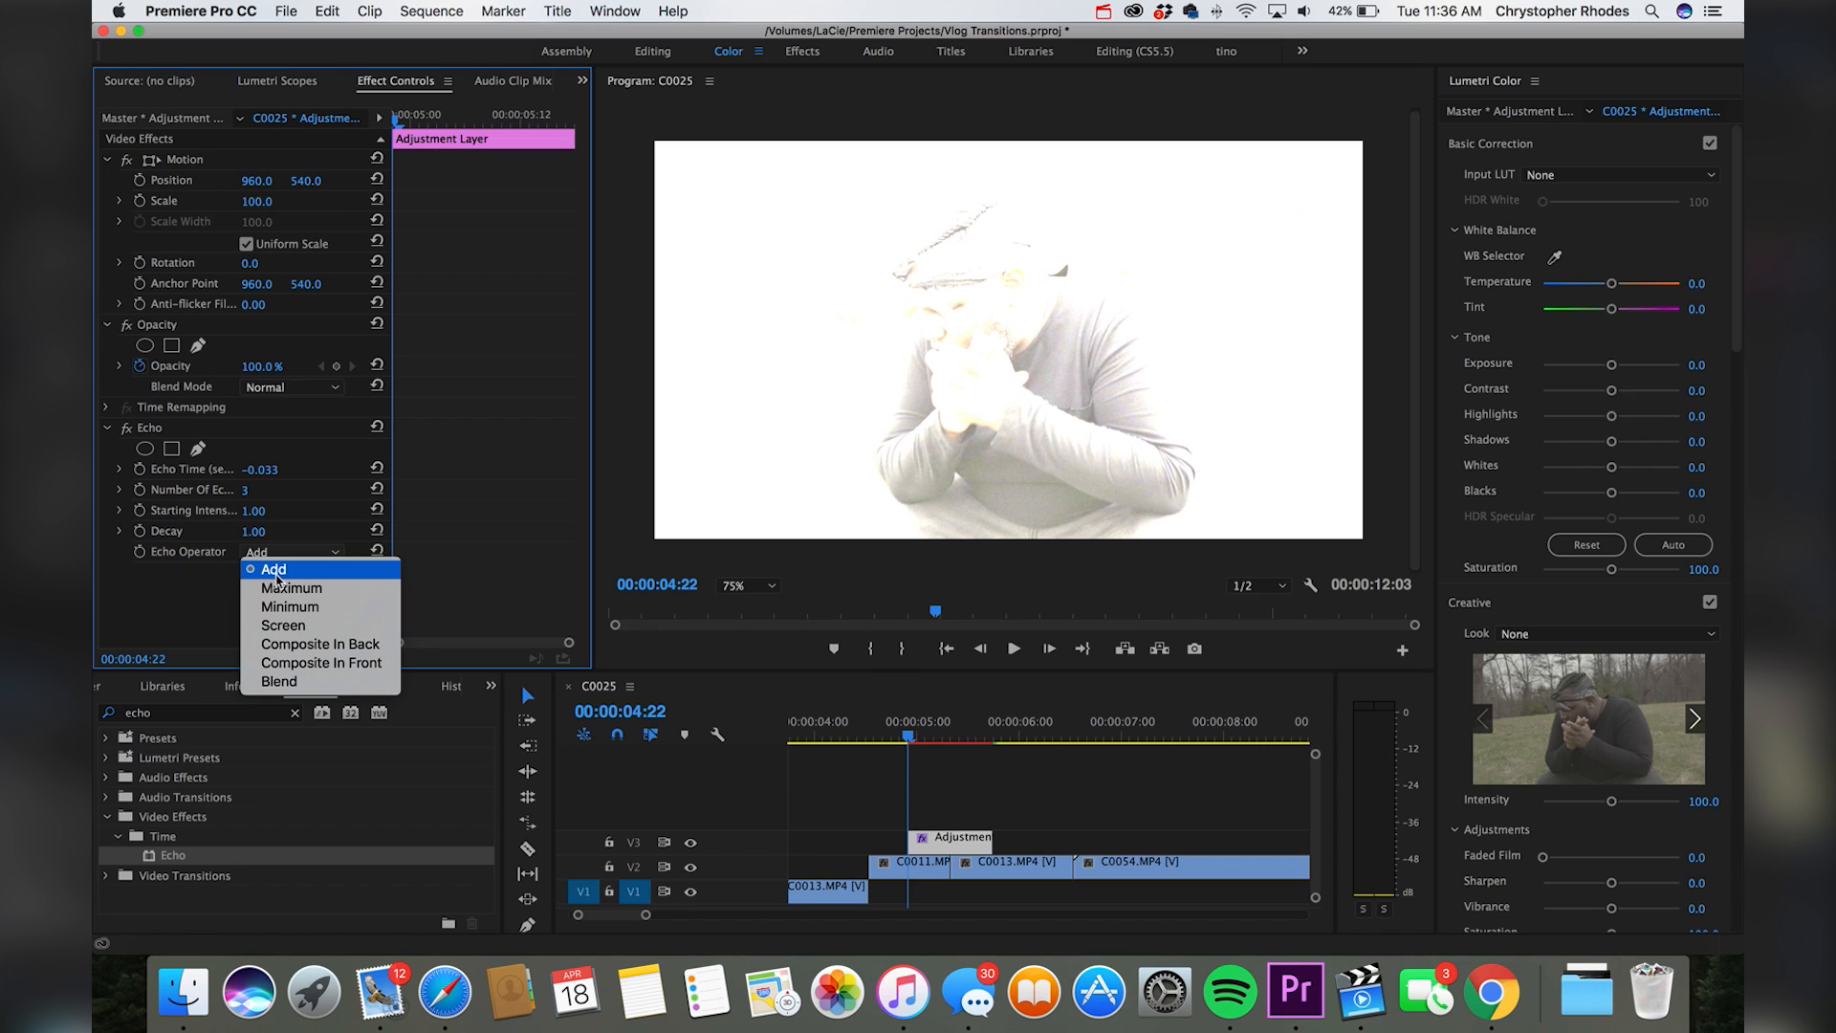
{"action": "left_click", "coordinate": [168, 604]}
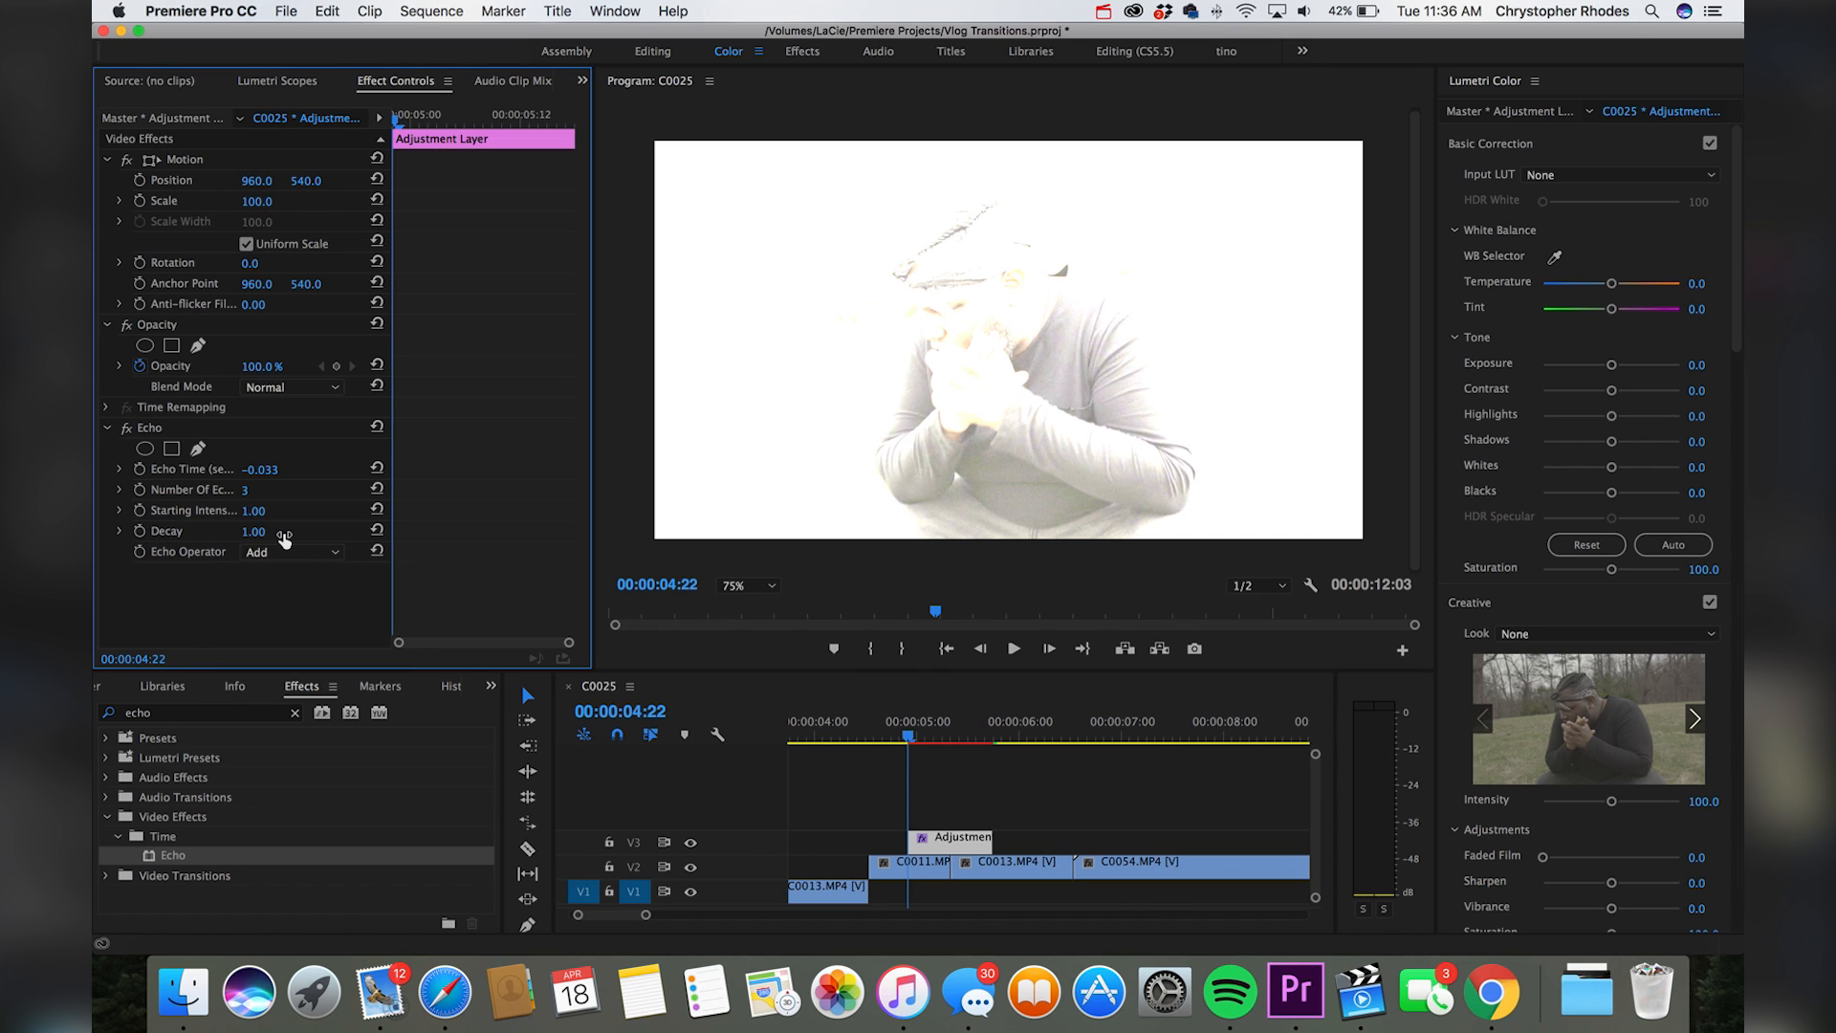
- Set the Echo effect's decay to 0.50 and its echo time to 1.767 seconds
{"action": "left_click_drag", "start_coordinate": [258, 532], "coordinate": [258, 533]}
{"action": "left_click_drag", "start_coordinate": [258, 533], "coordinate": [258, 533]}
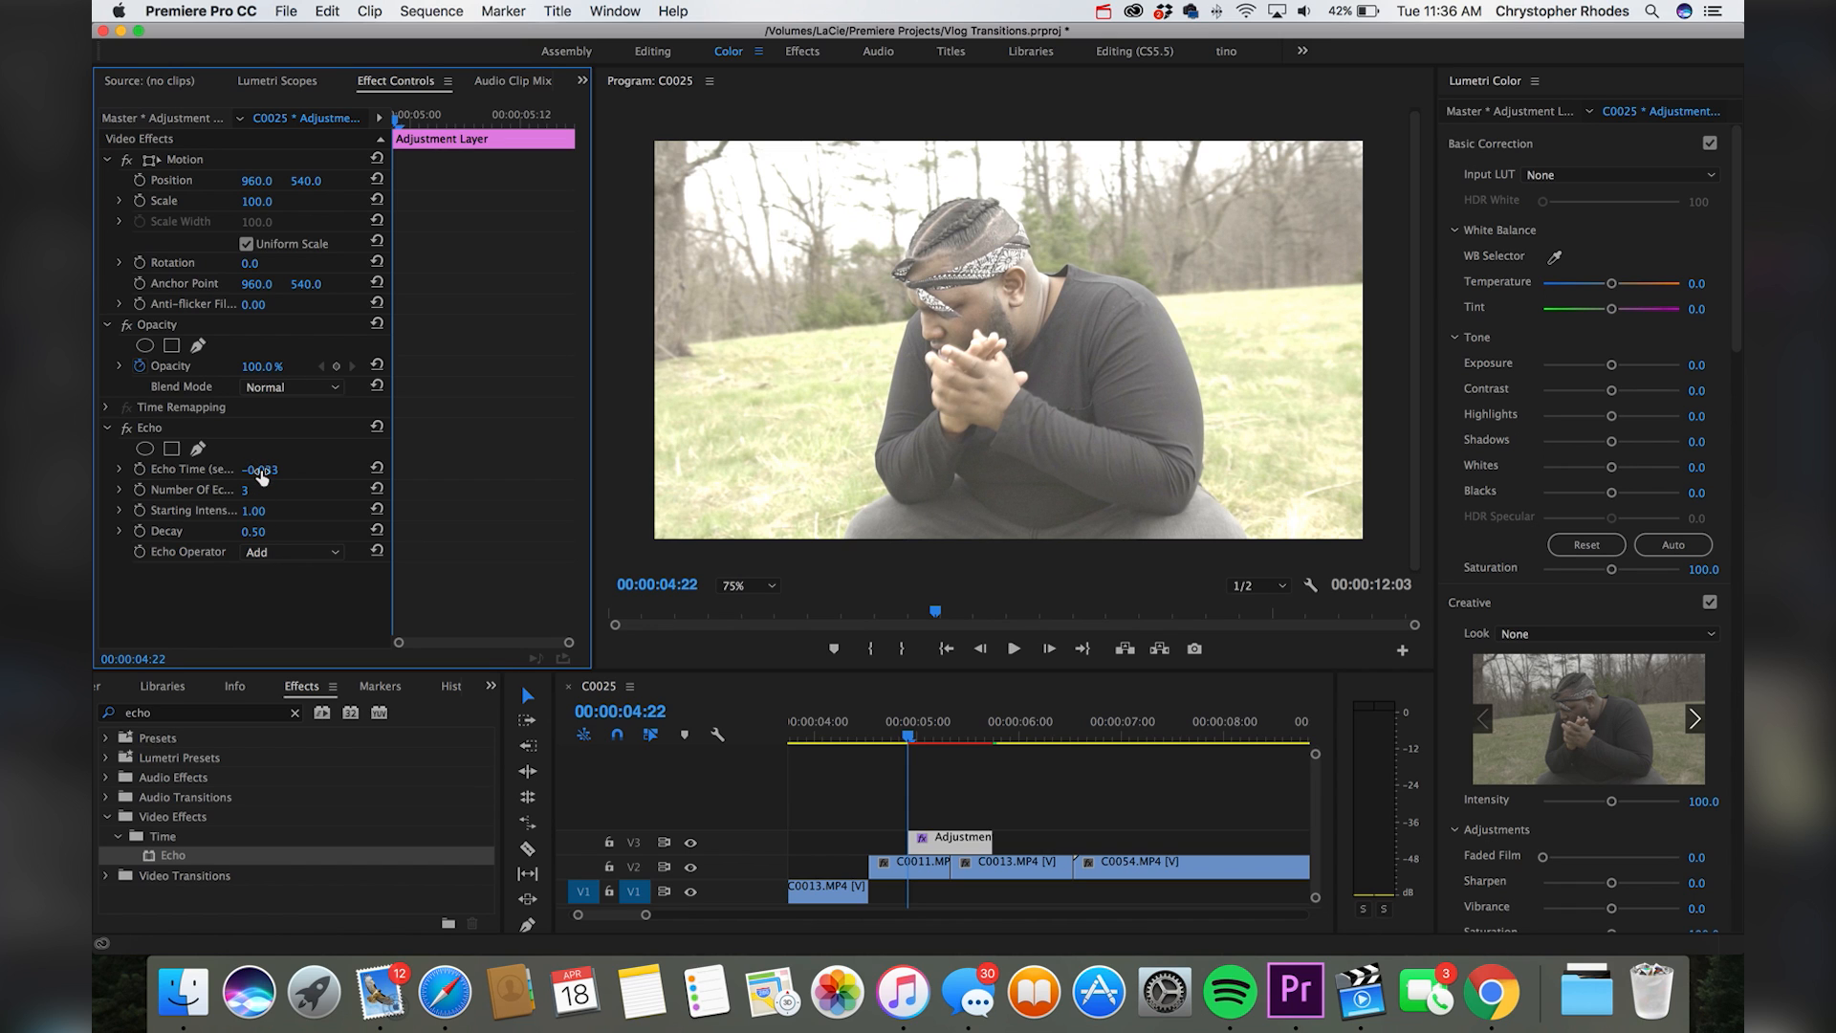
{"action": "left_click_drag", "start_coordinate": [261, 472], "coordinate": [260, 470]}
{"action": "left_click_drag", "start_coordinate": [260, 470], "coordinate": [260, 470]}
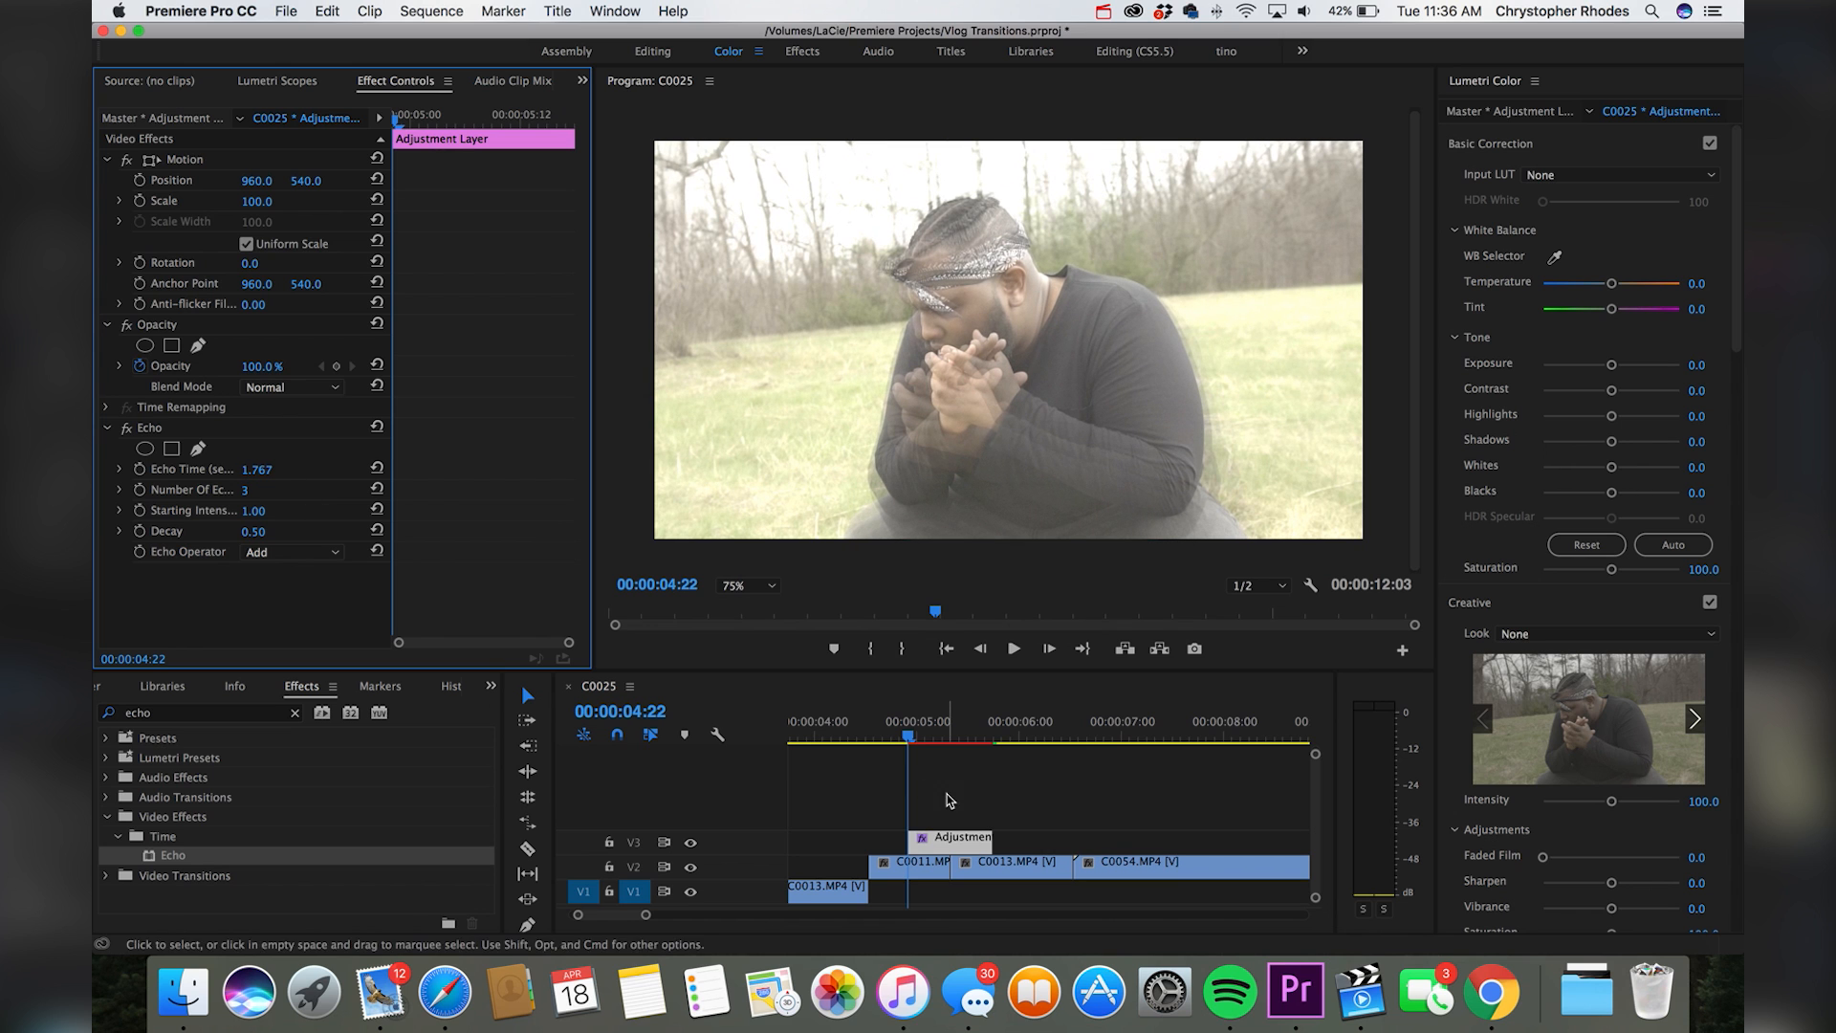
- Search the effects for "wave warp" and apply the Wave Warp effect to the adjustment layer on V3
{"action": "left_click", "coordinate": [967, 734]}
{"action": "left_click_drag", "start_coordinate": [970, 731], "coordinate": [926, 742]}
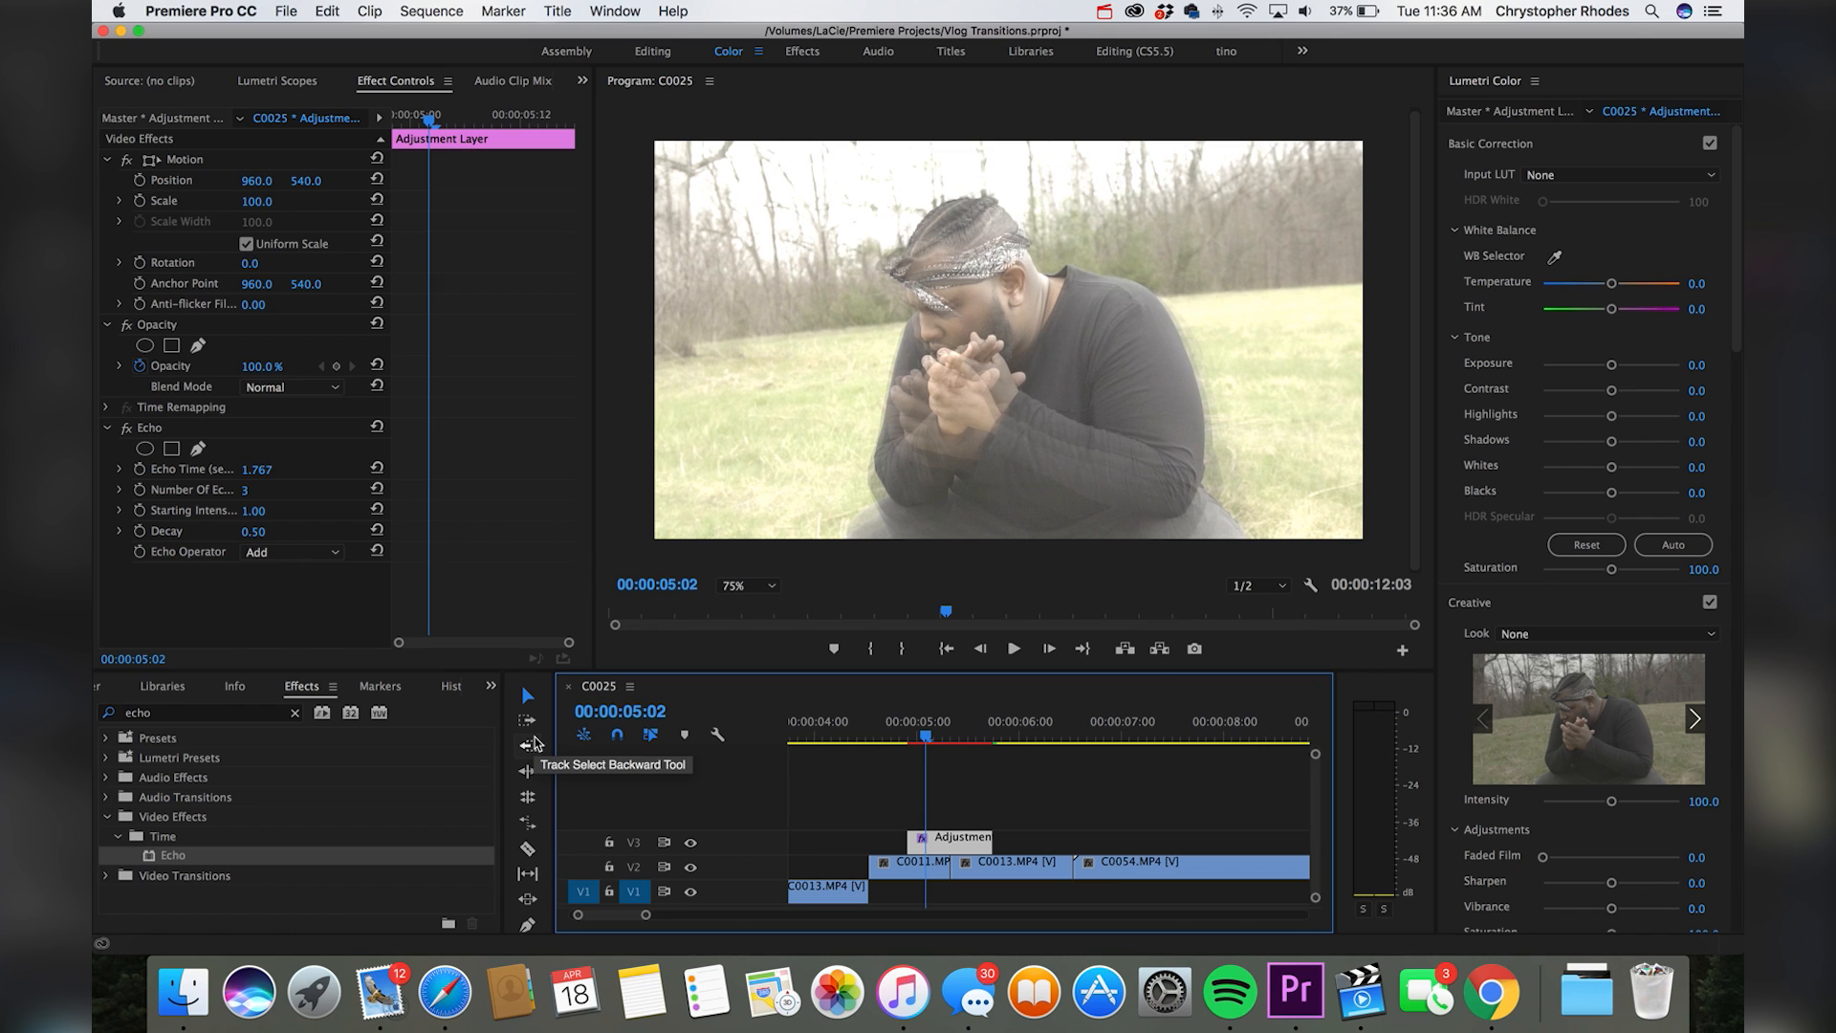
{"action": "left_click", "coordinate": [296, 713]}
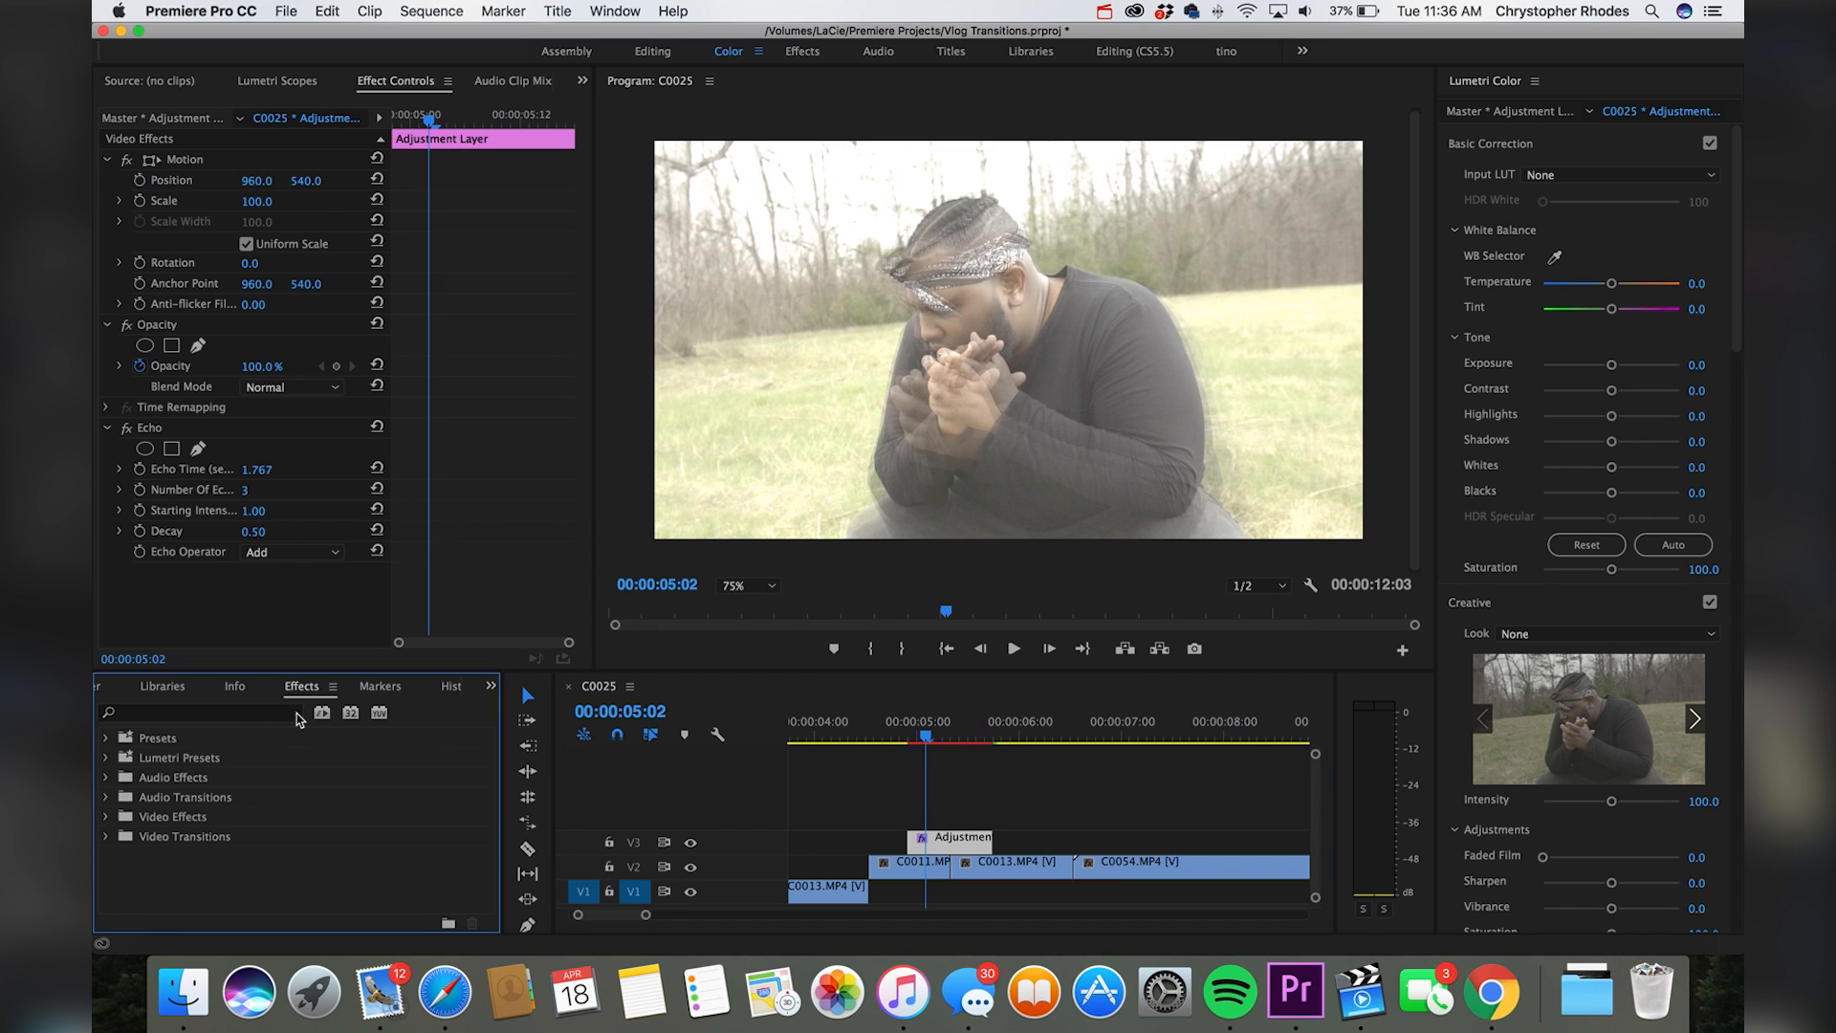
{"action": "left_click", "coordinate": [234, 714]}
{"action": "type", "text": "wave warp"}
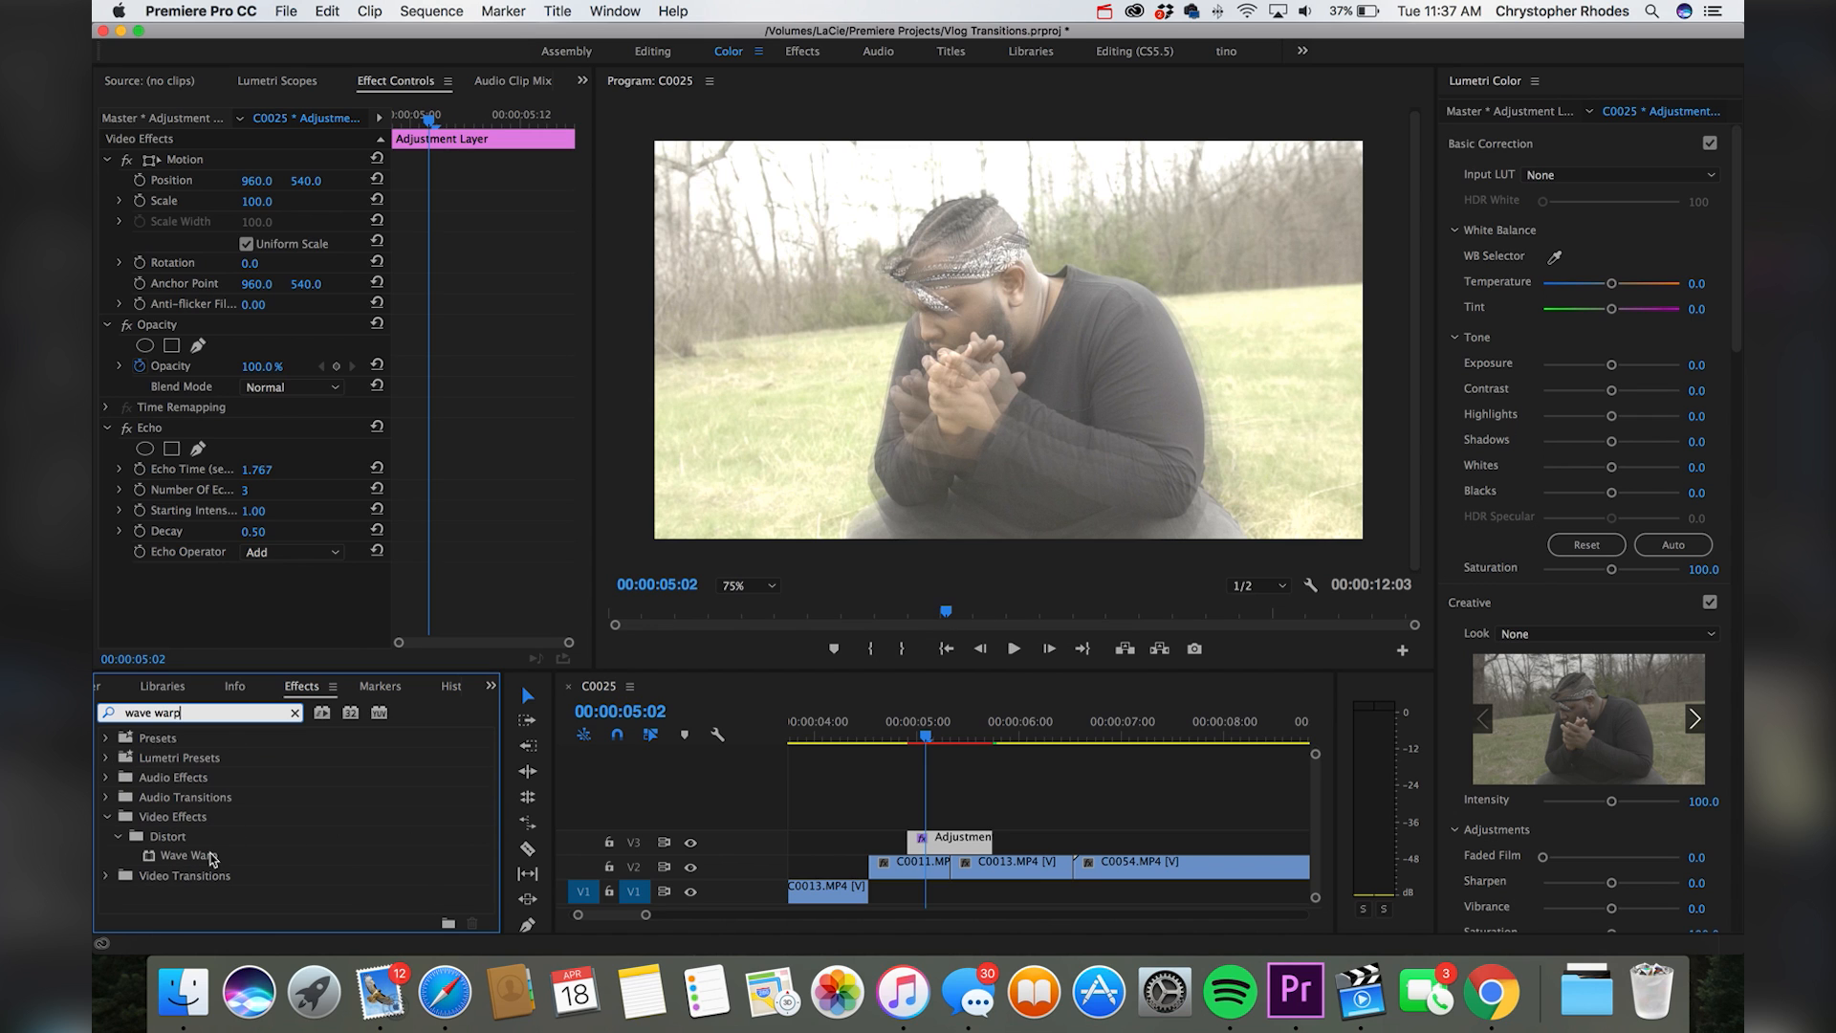
{"action": "left_click_drag", "start_coordinate": [210, 857], "coordinate": [970, 840]}
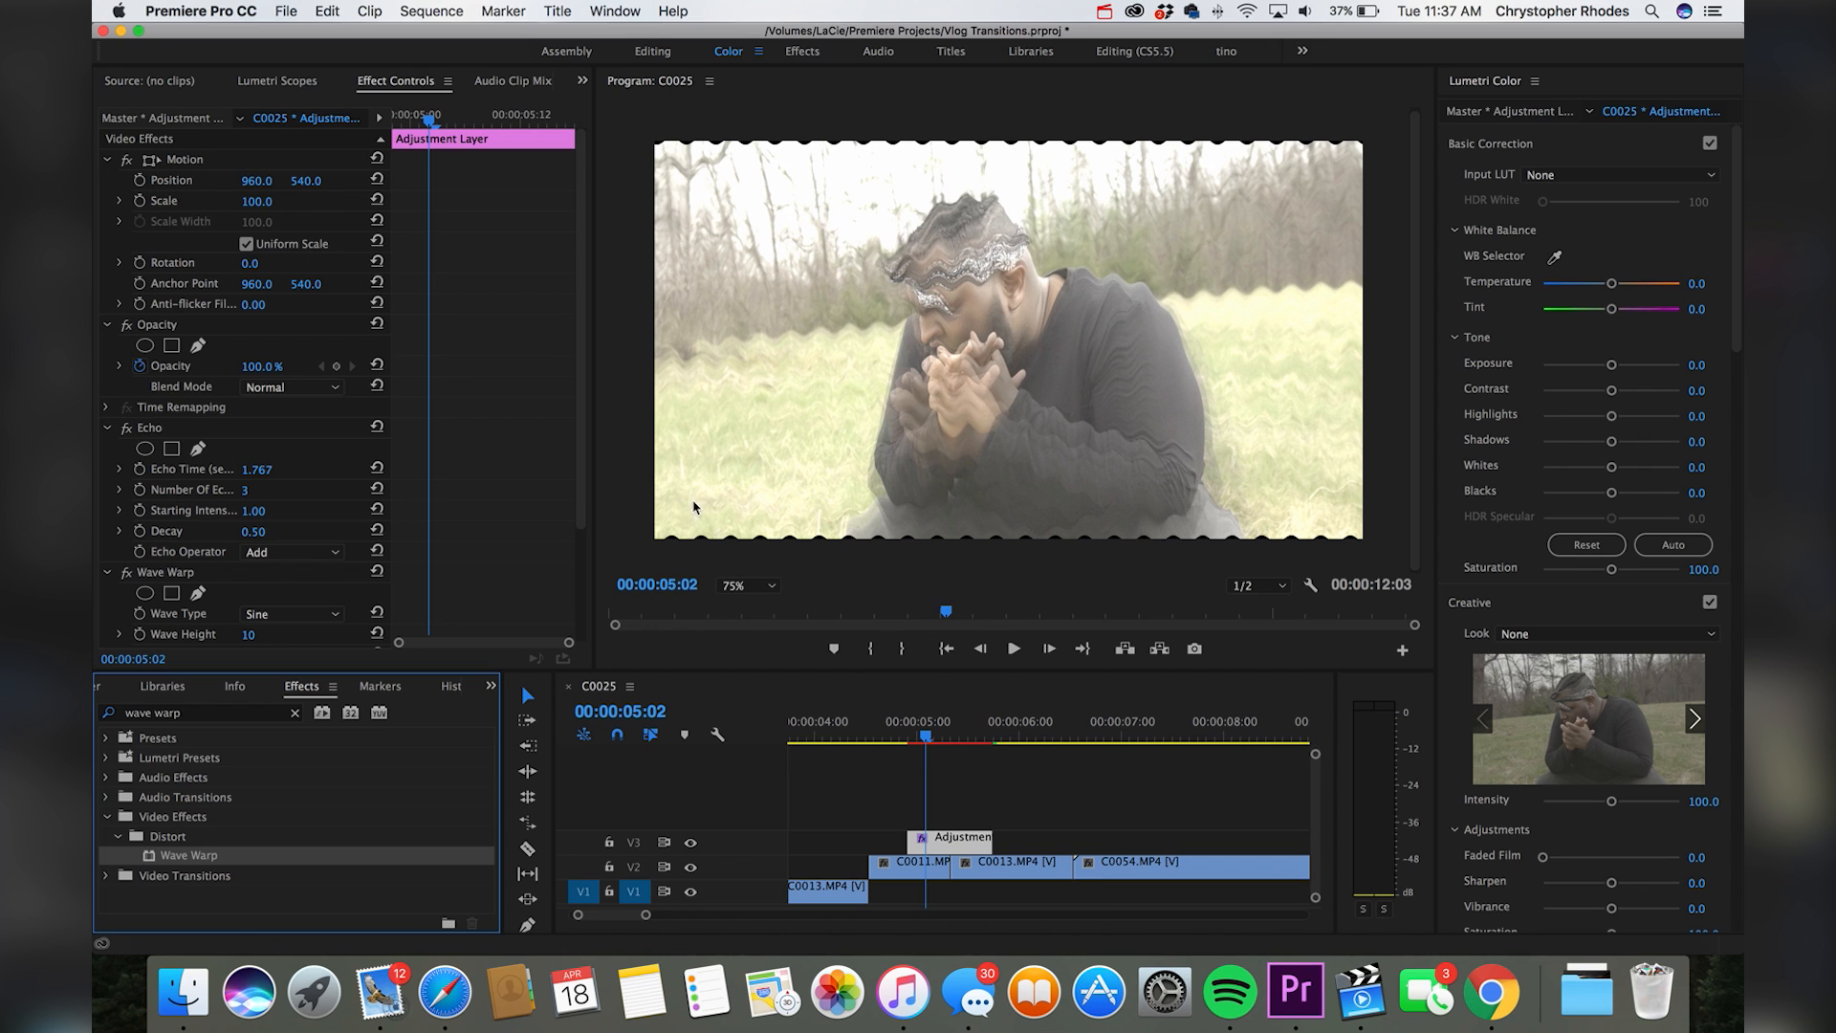
- Set the Wave Warp effect's wave type to Noise
{"action": "left_click_drag", "start_coordinate": [578, 513], "coordinate": [573, 597]}
{"action": "left_click", "coordinate": [275, 507]}
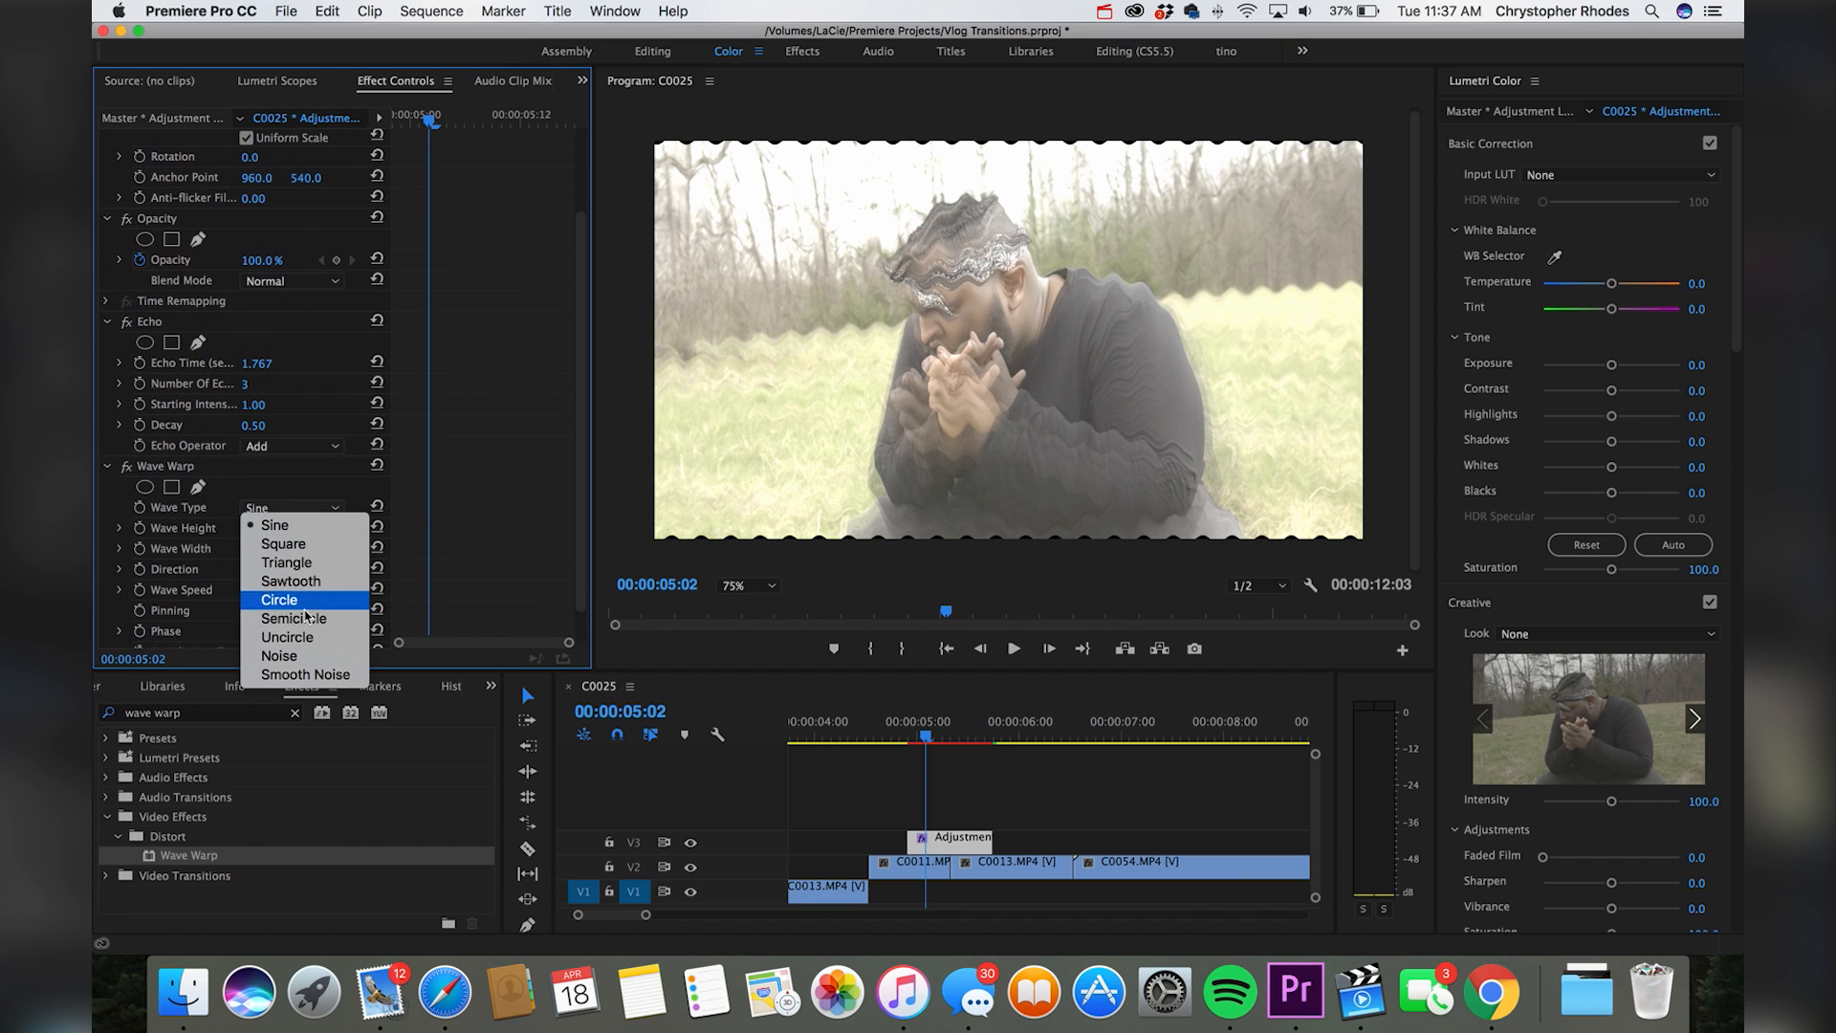
{"action": "left_click", "coordinate": [296, 656]}
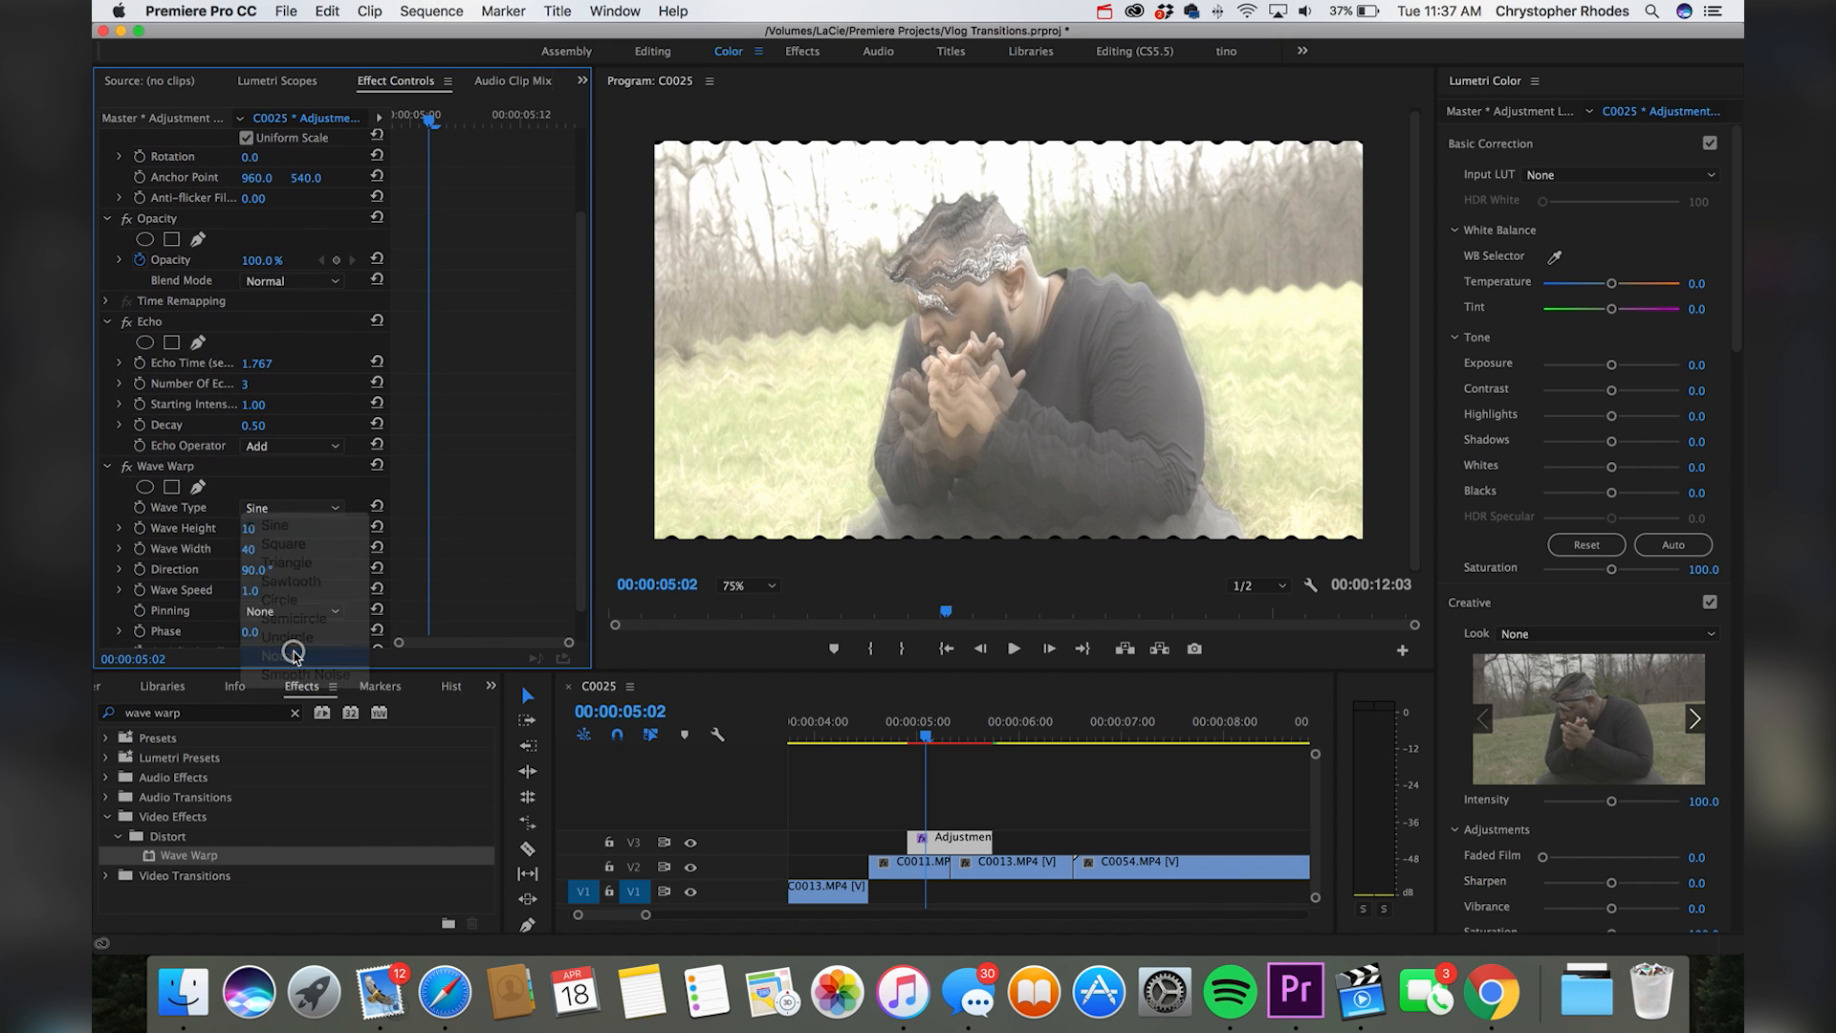
{"action": "left_click", "coordinate": [316, 508]}
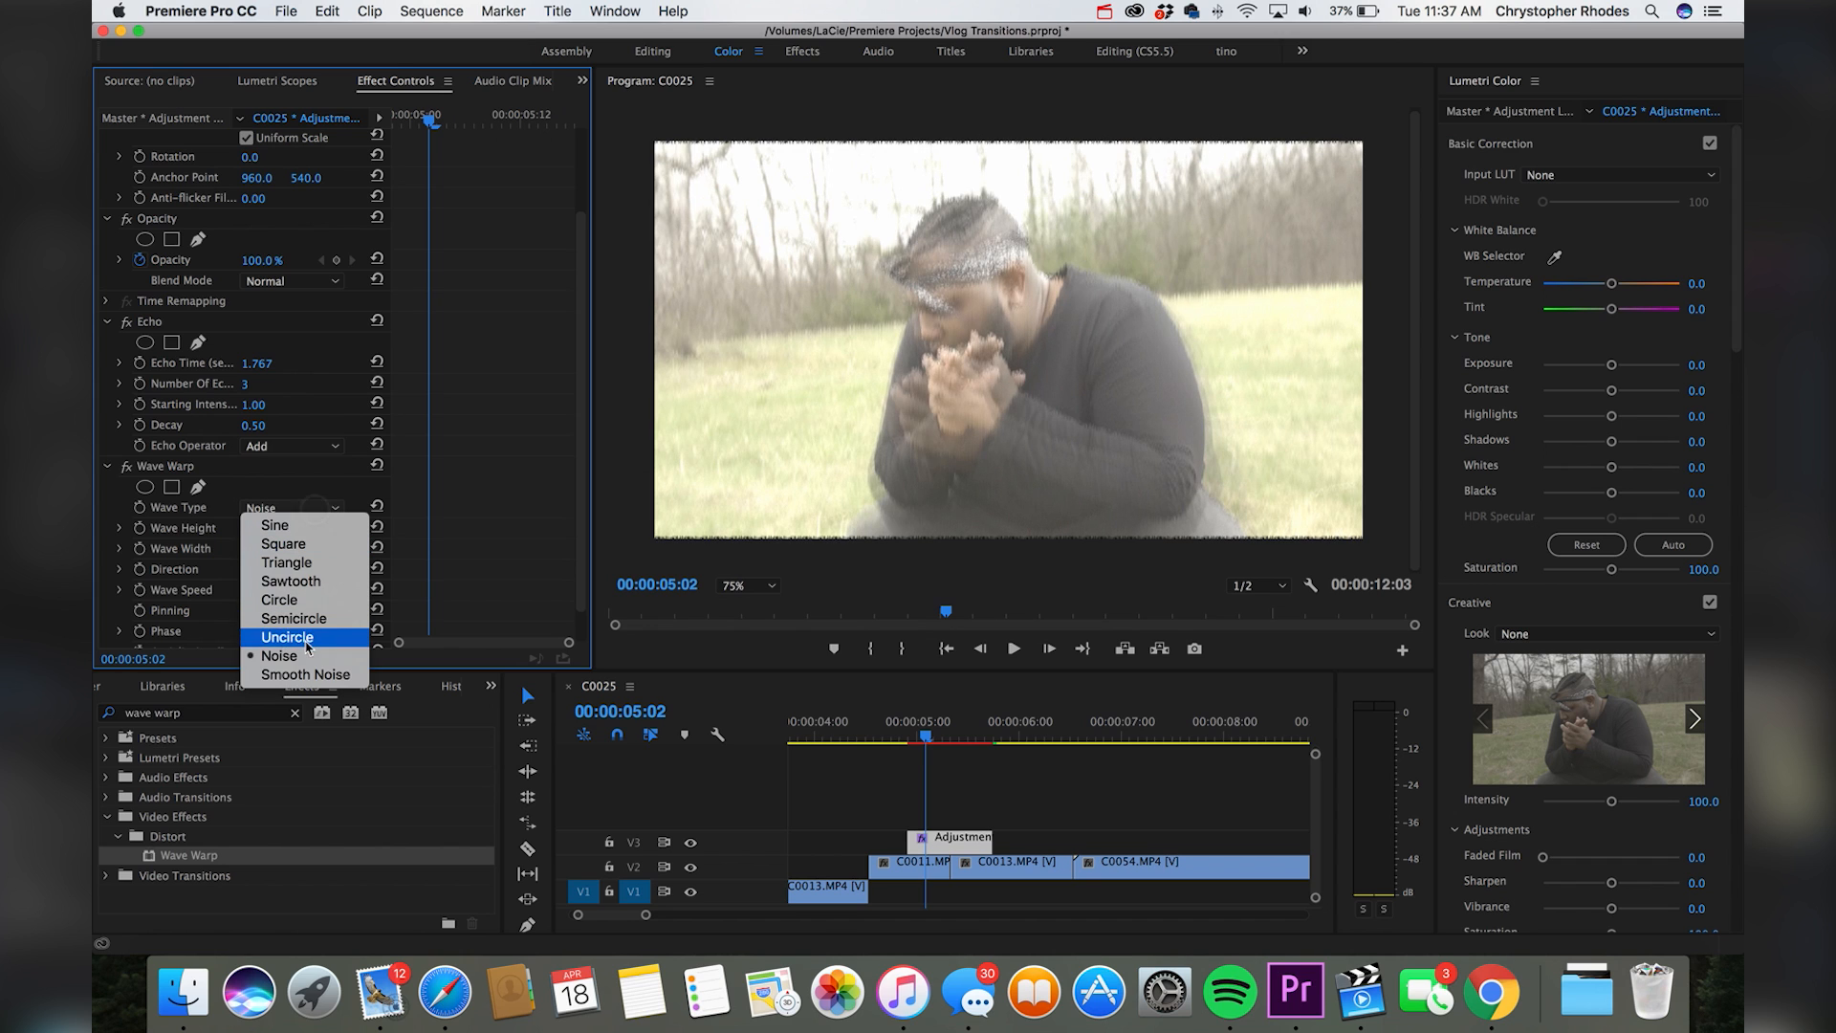
{"action": "left_click", "coordinate": [470, 533]}
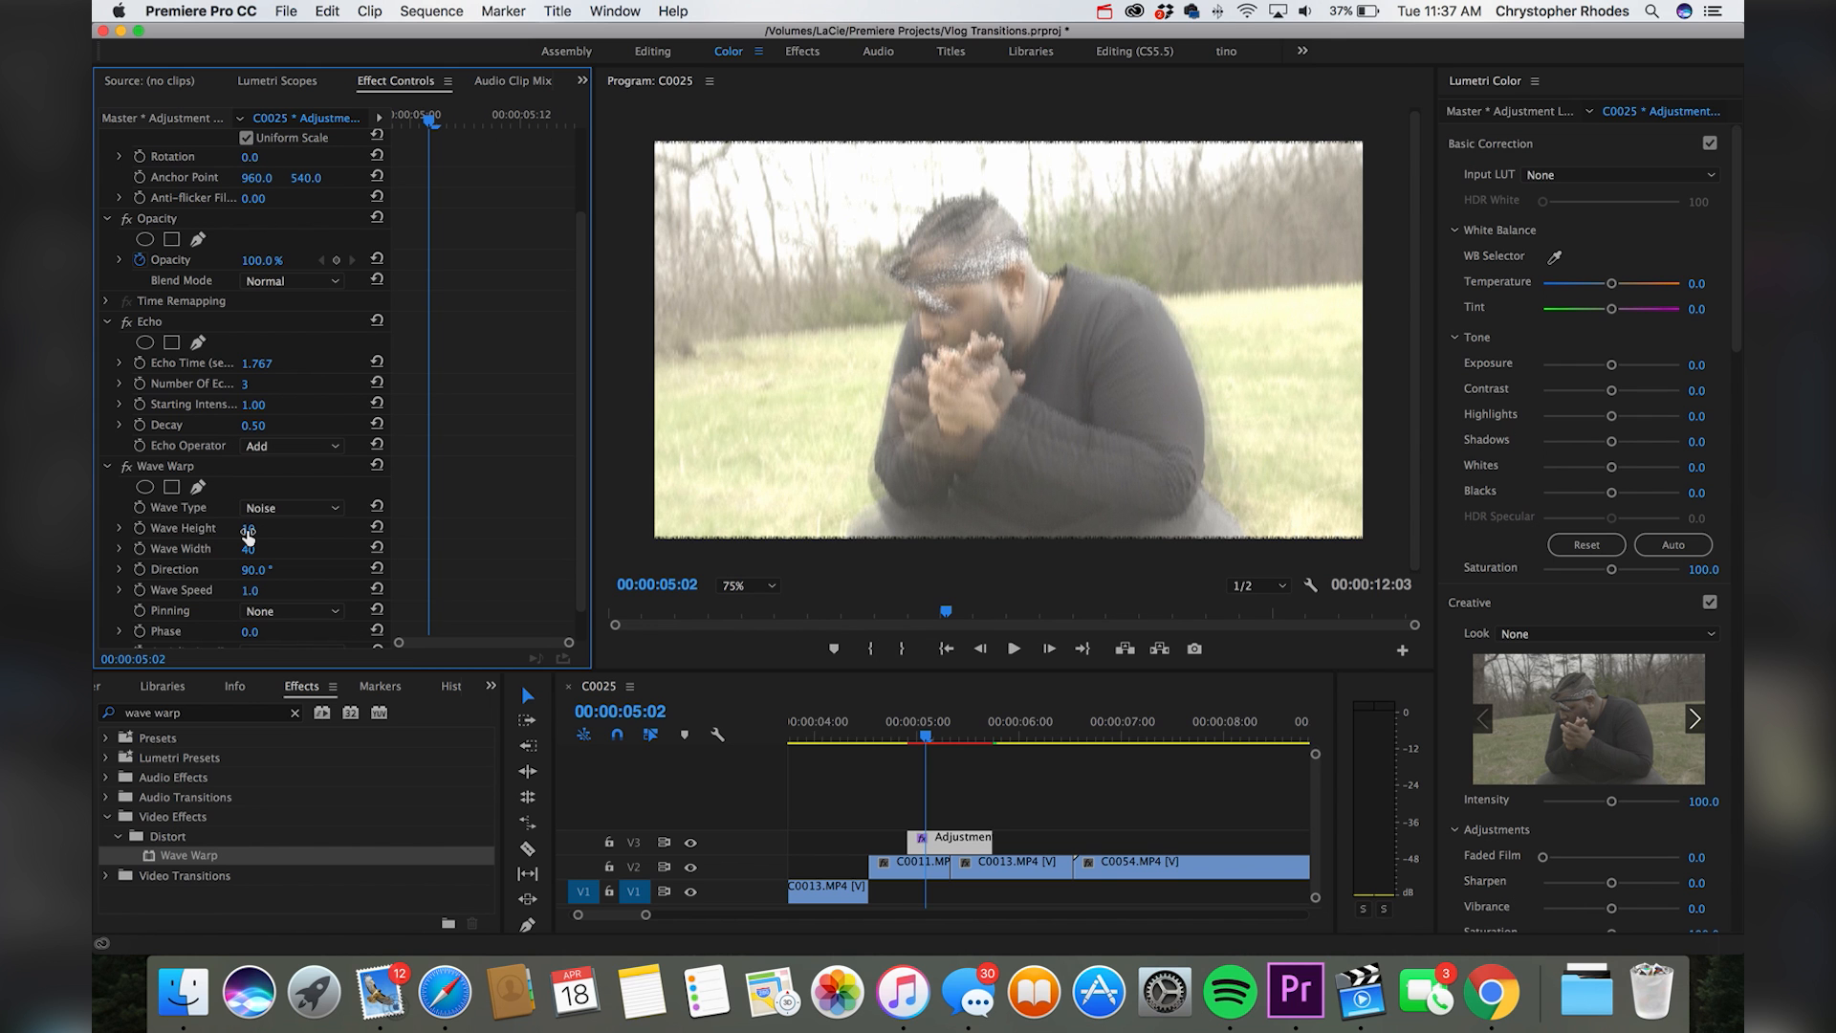
- Set the Wave Warp effect's wave width to 1567 and its wave height to 17
{"action": "left_click_drag", "start_coordinate": [245, 532], "coordinate": [245, 531]}
{"action": "key", "text": "super+z"}
{"action": "left_click_drag", "start_coordinate": [249, 550], "coordinate": [248, 551]}
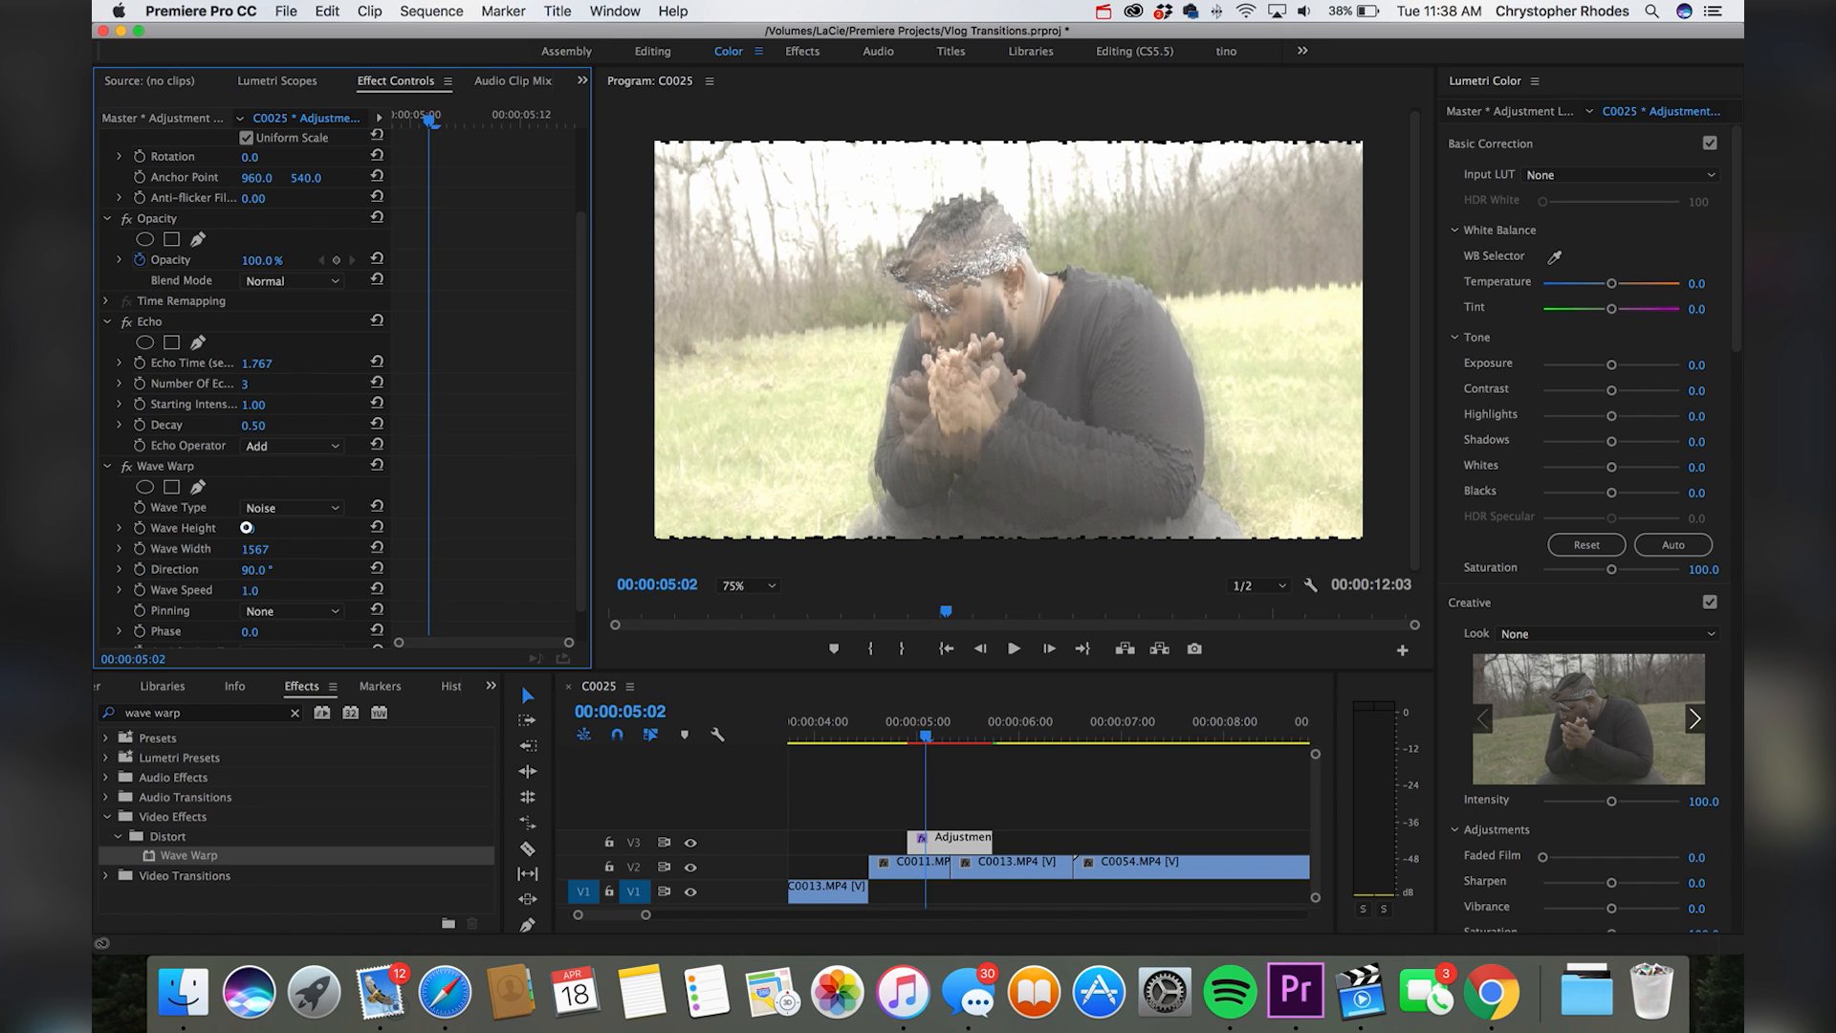
{"action": "left_click_drag", "start_coordinate": [246, 528], "coordinate": [317, 531]}
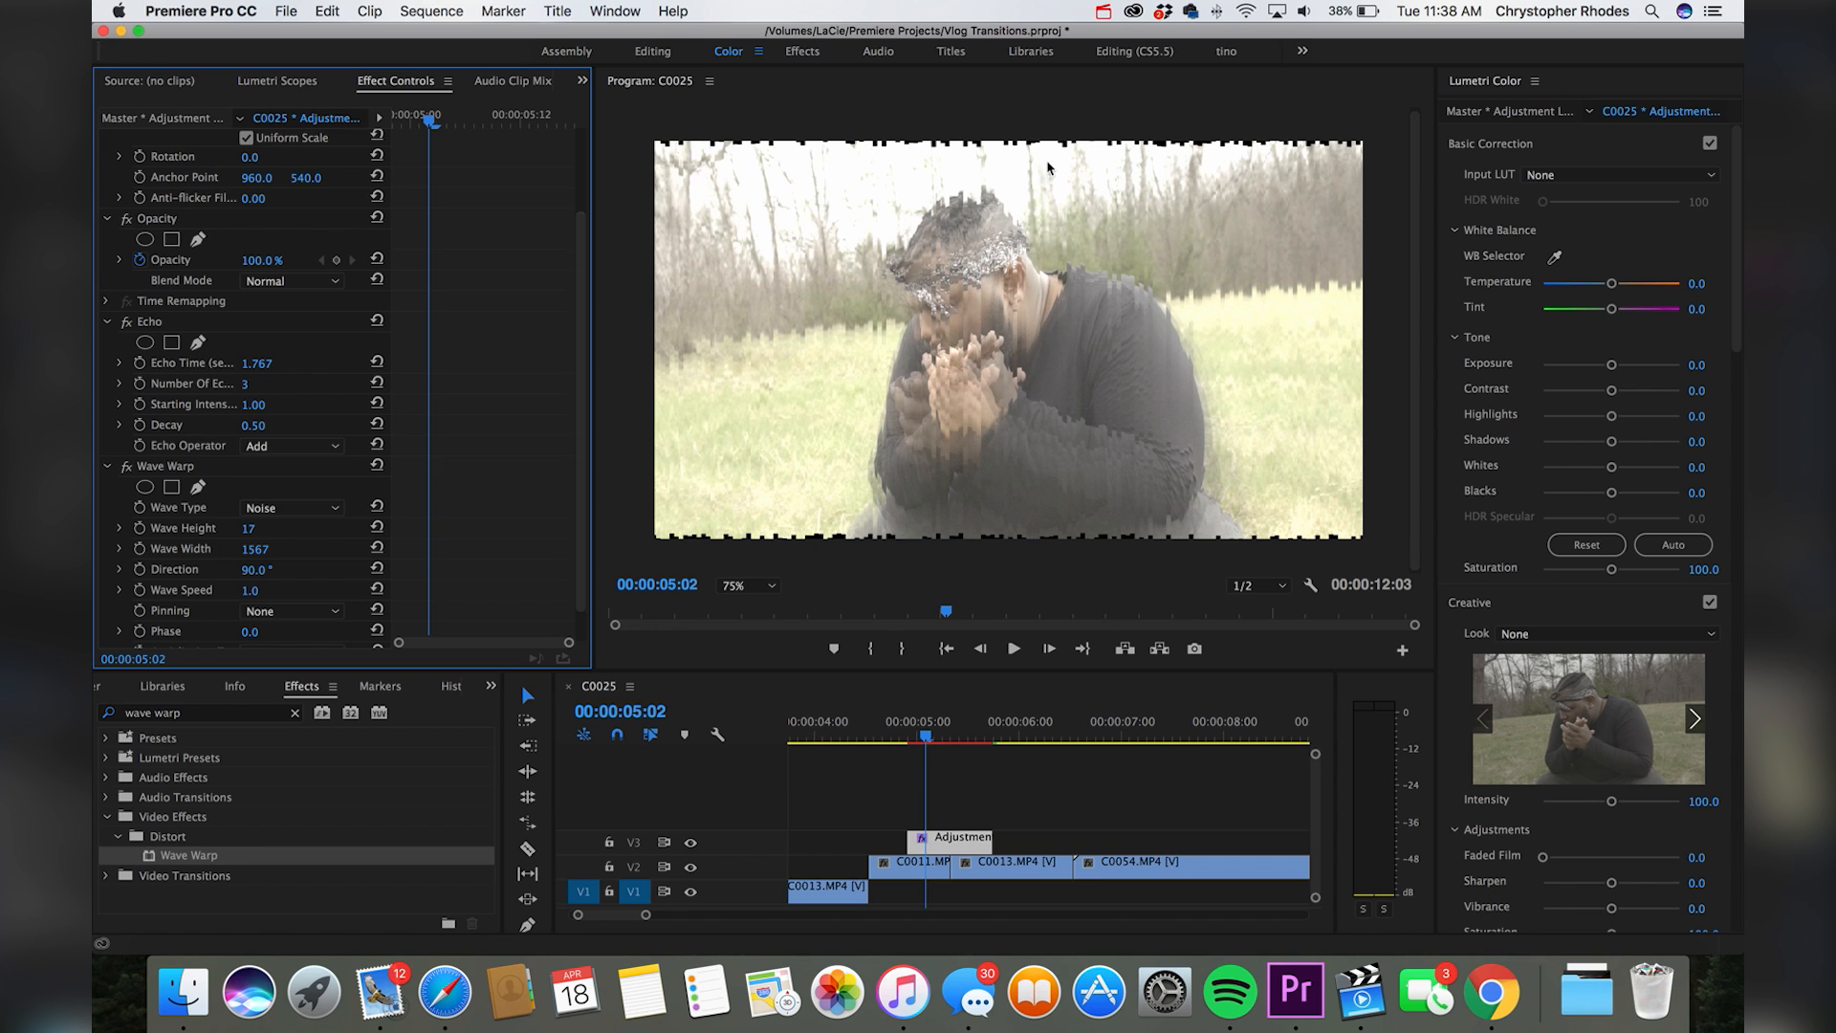
- Set the Wave Warp effect's pinning to All Edges
{"action": "left_click_drag", "start_coordinate": [577, 489], "coordinate": [576, 517]}
{"action": "left_click", "coordinate": [313, 577]}
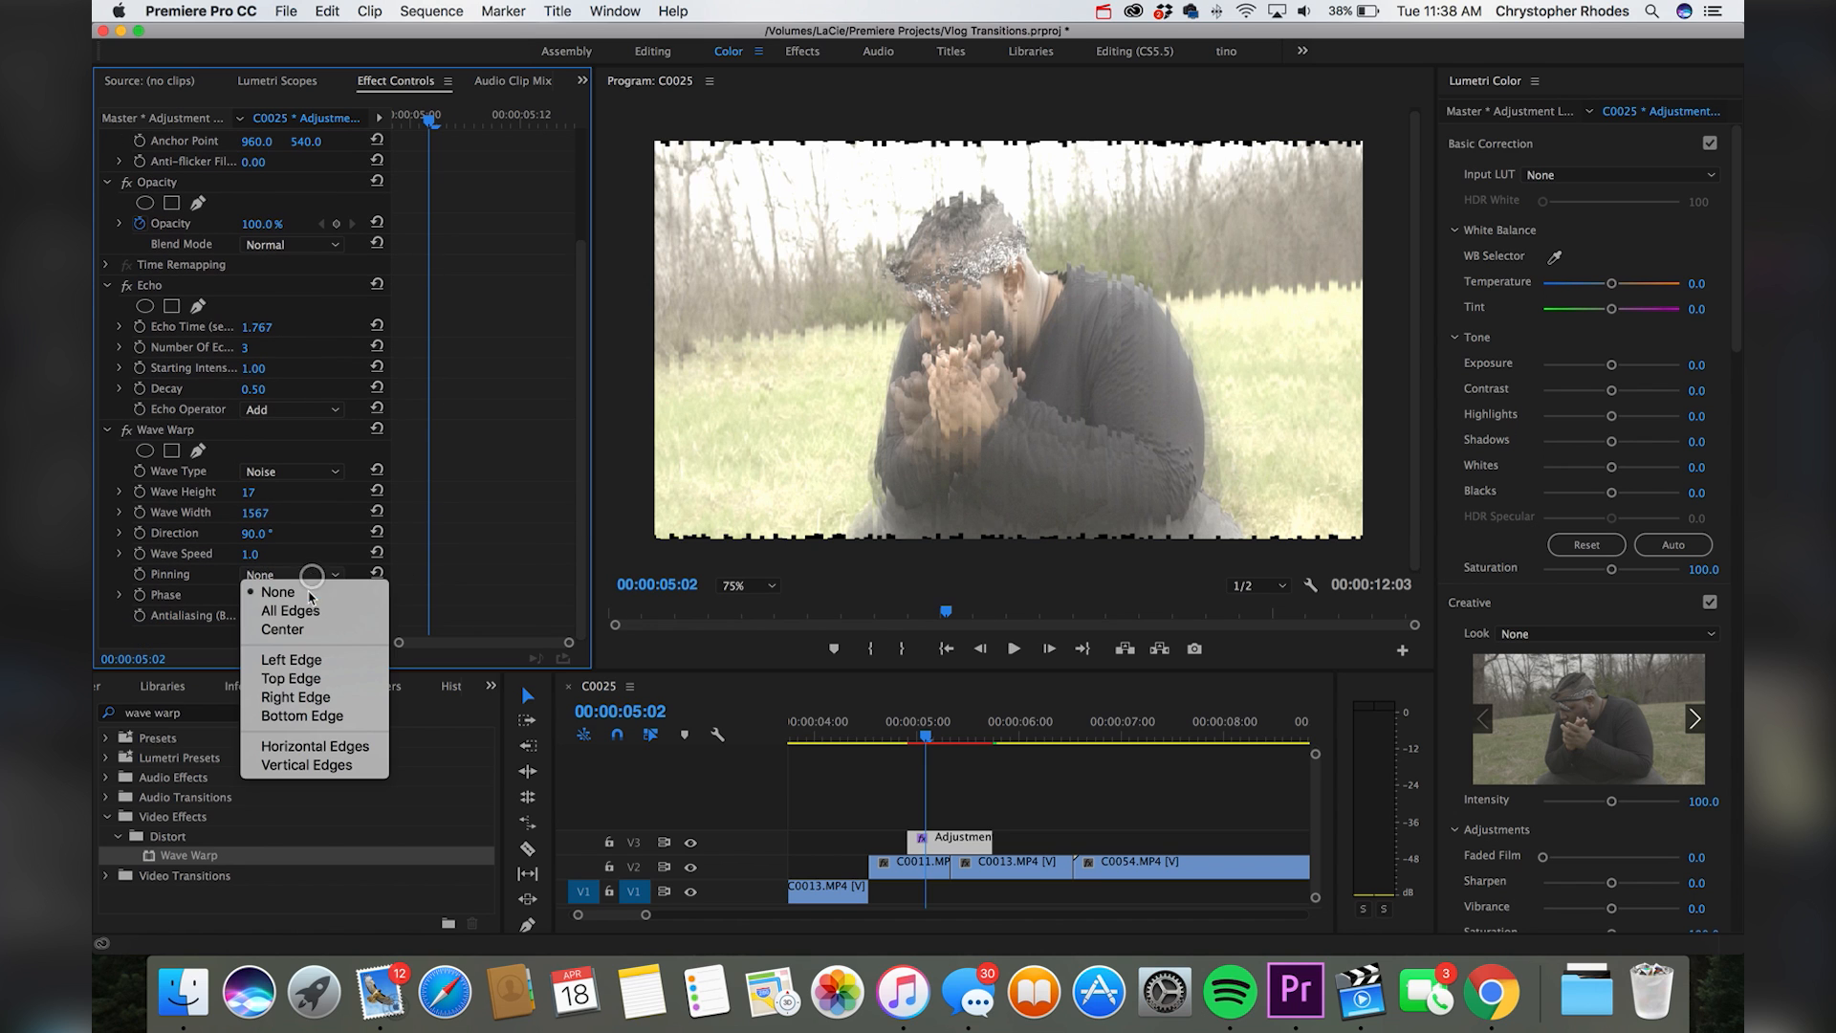
{"action": "left_click", "coordinate": [306, 613]}
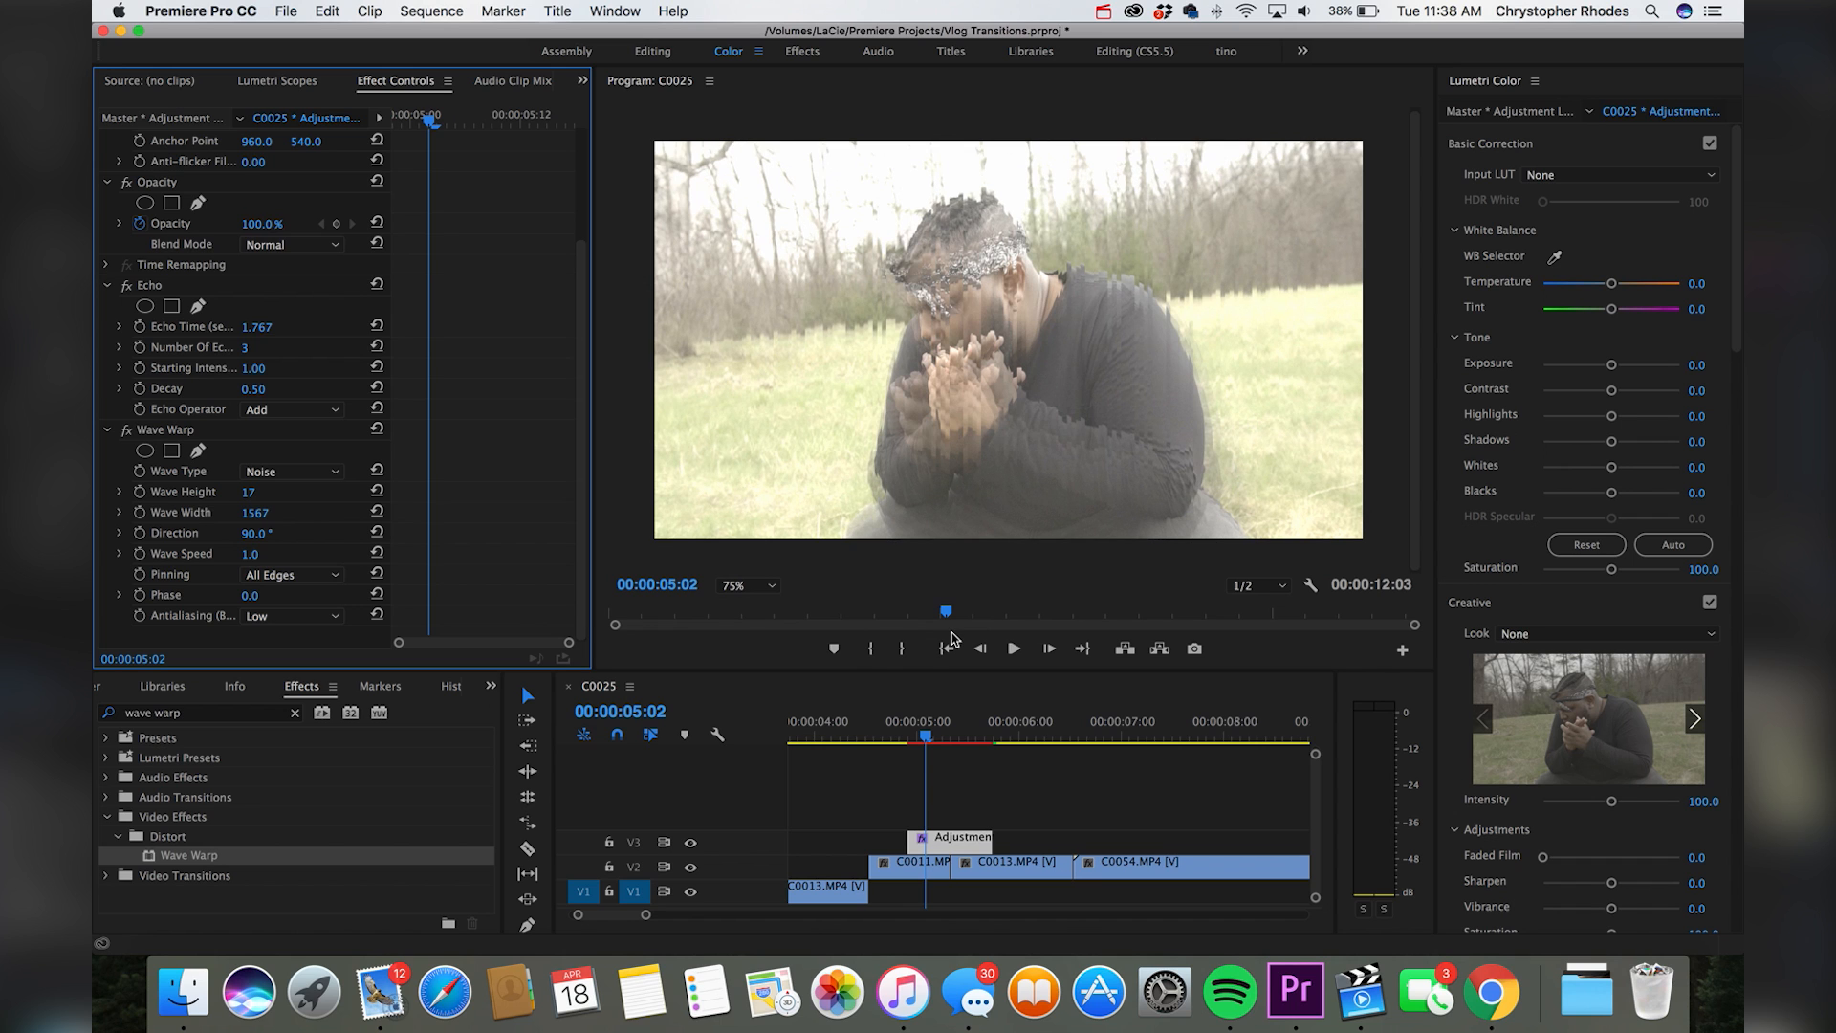
- Play back and scrub the Echo and Wave Warp transition across the cut between C0011.MP4 and C0013.MP4
{"action": "left_click_drag", "start_coordinate": [922, 735], "coordinate": [904, 735]}
{"action": "key", "text": "space"}
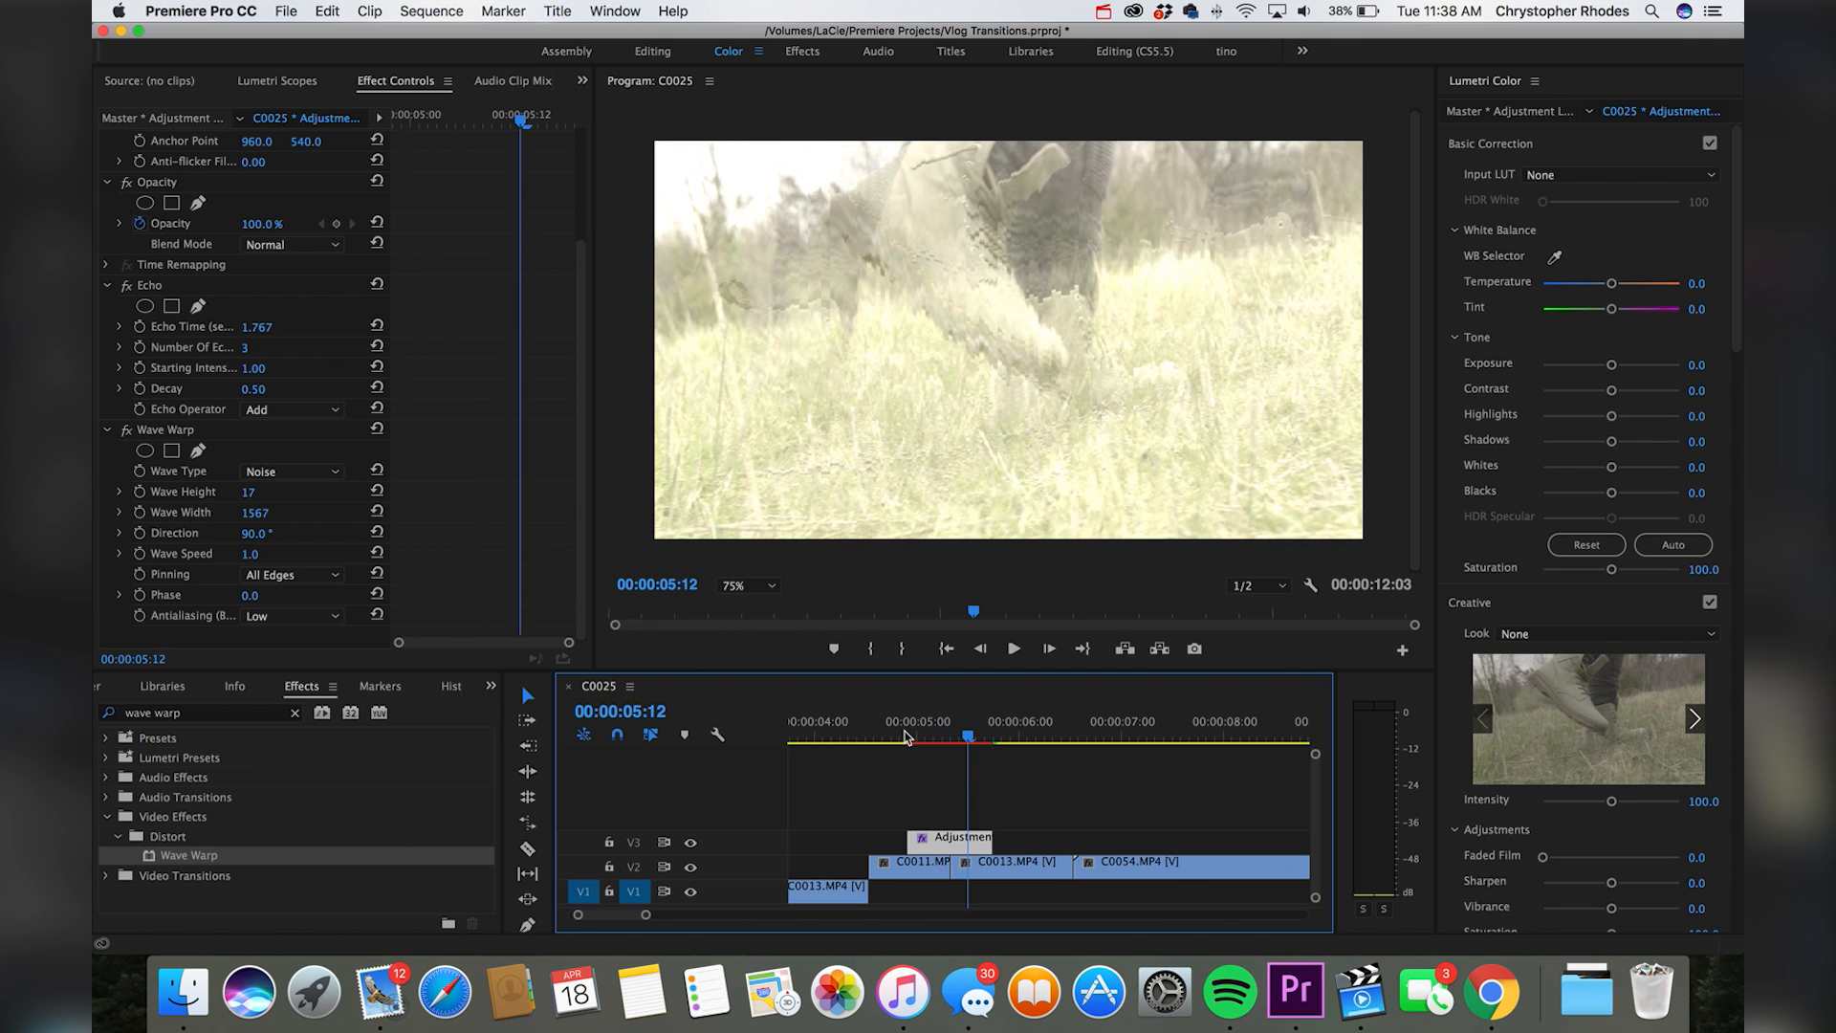
{"action": "left_click", "coordinate": [905, 738]}
{"action": "key", "text": "space"}
{"action": "key", "text": "space"}
{"action": "mouse_move", "coordinate": [904, 737]}
{"action": "left_mouse_down"}
{"action": "mouse_move", "coordinate": [988, 734]}
{"action": "mouse_move", "coordinate": [923, 736]}
{"action": "left_mouse_up"}
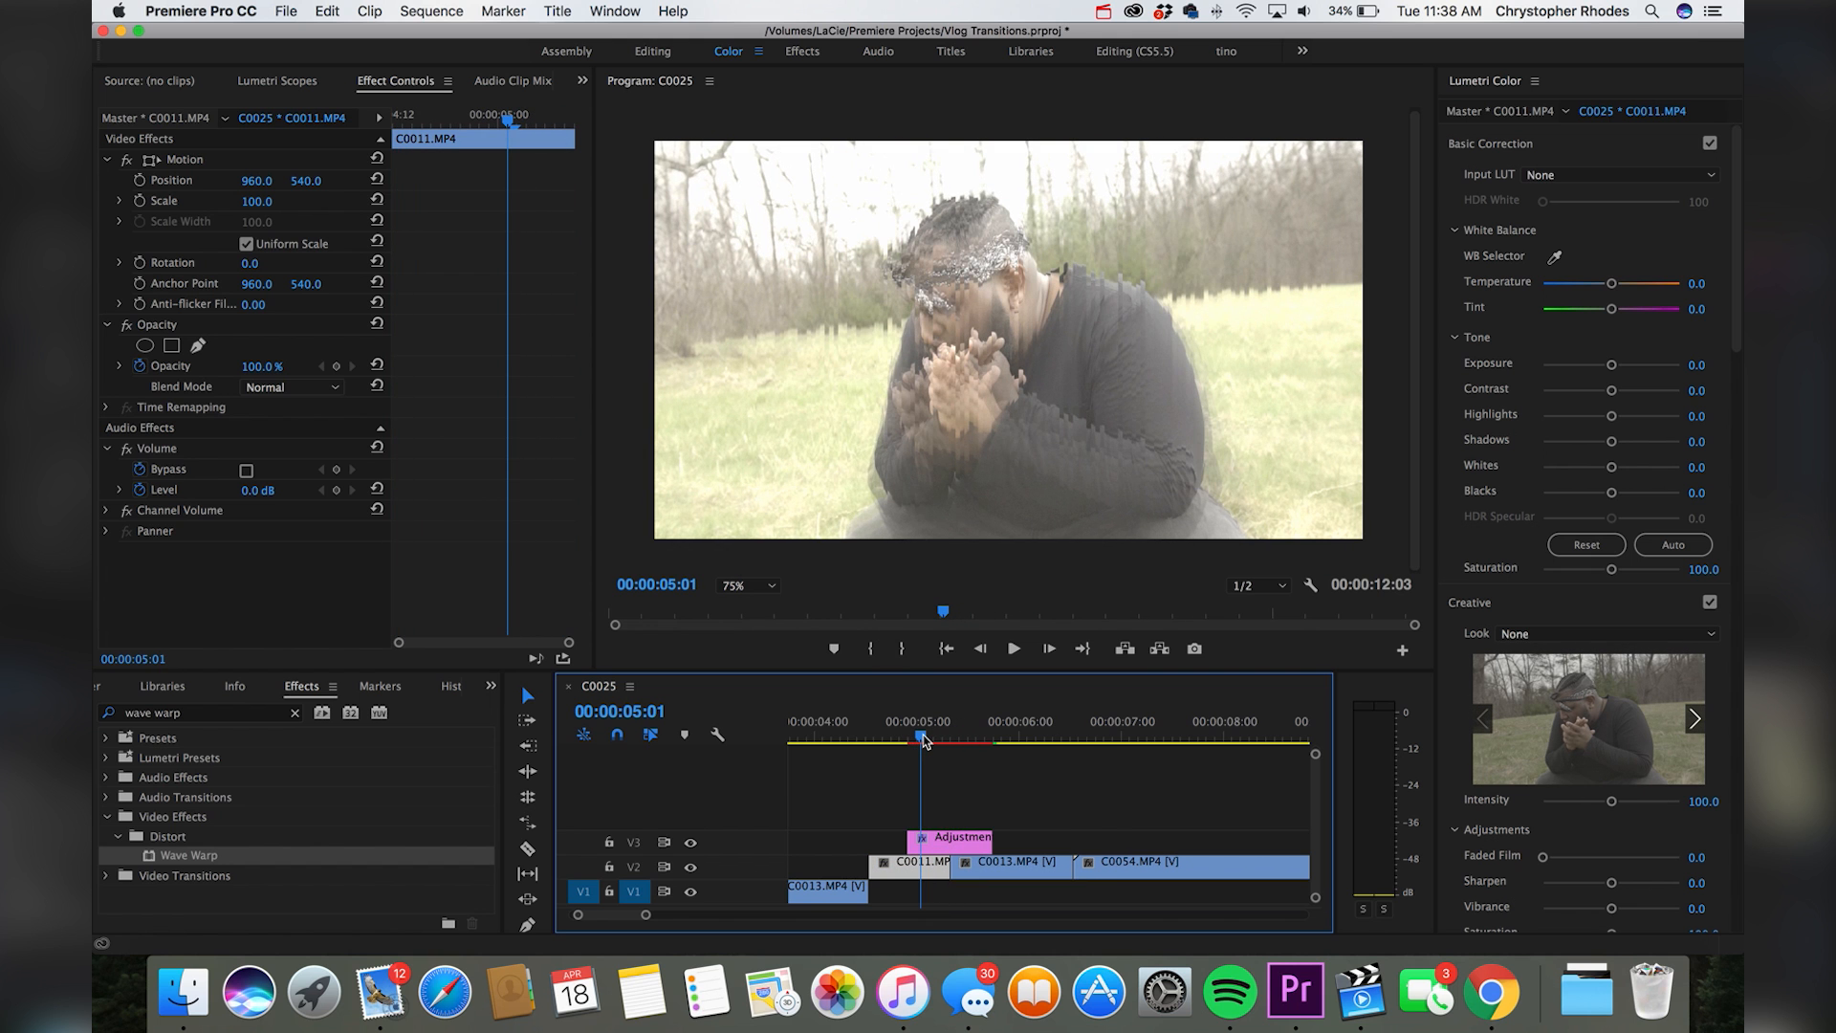
{"action": "mouse_move", "coordinate": [923, 738]}
{"action": "left_mouse_down"}
{"action": "mouse_move", "coordinate": [970, 739]}
{"action": "mouse_move", "coordinate": [923, 739]}
{"action": "left_mouse_up"}
{"action": "key", "text": "space"}
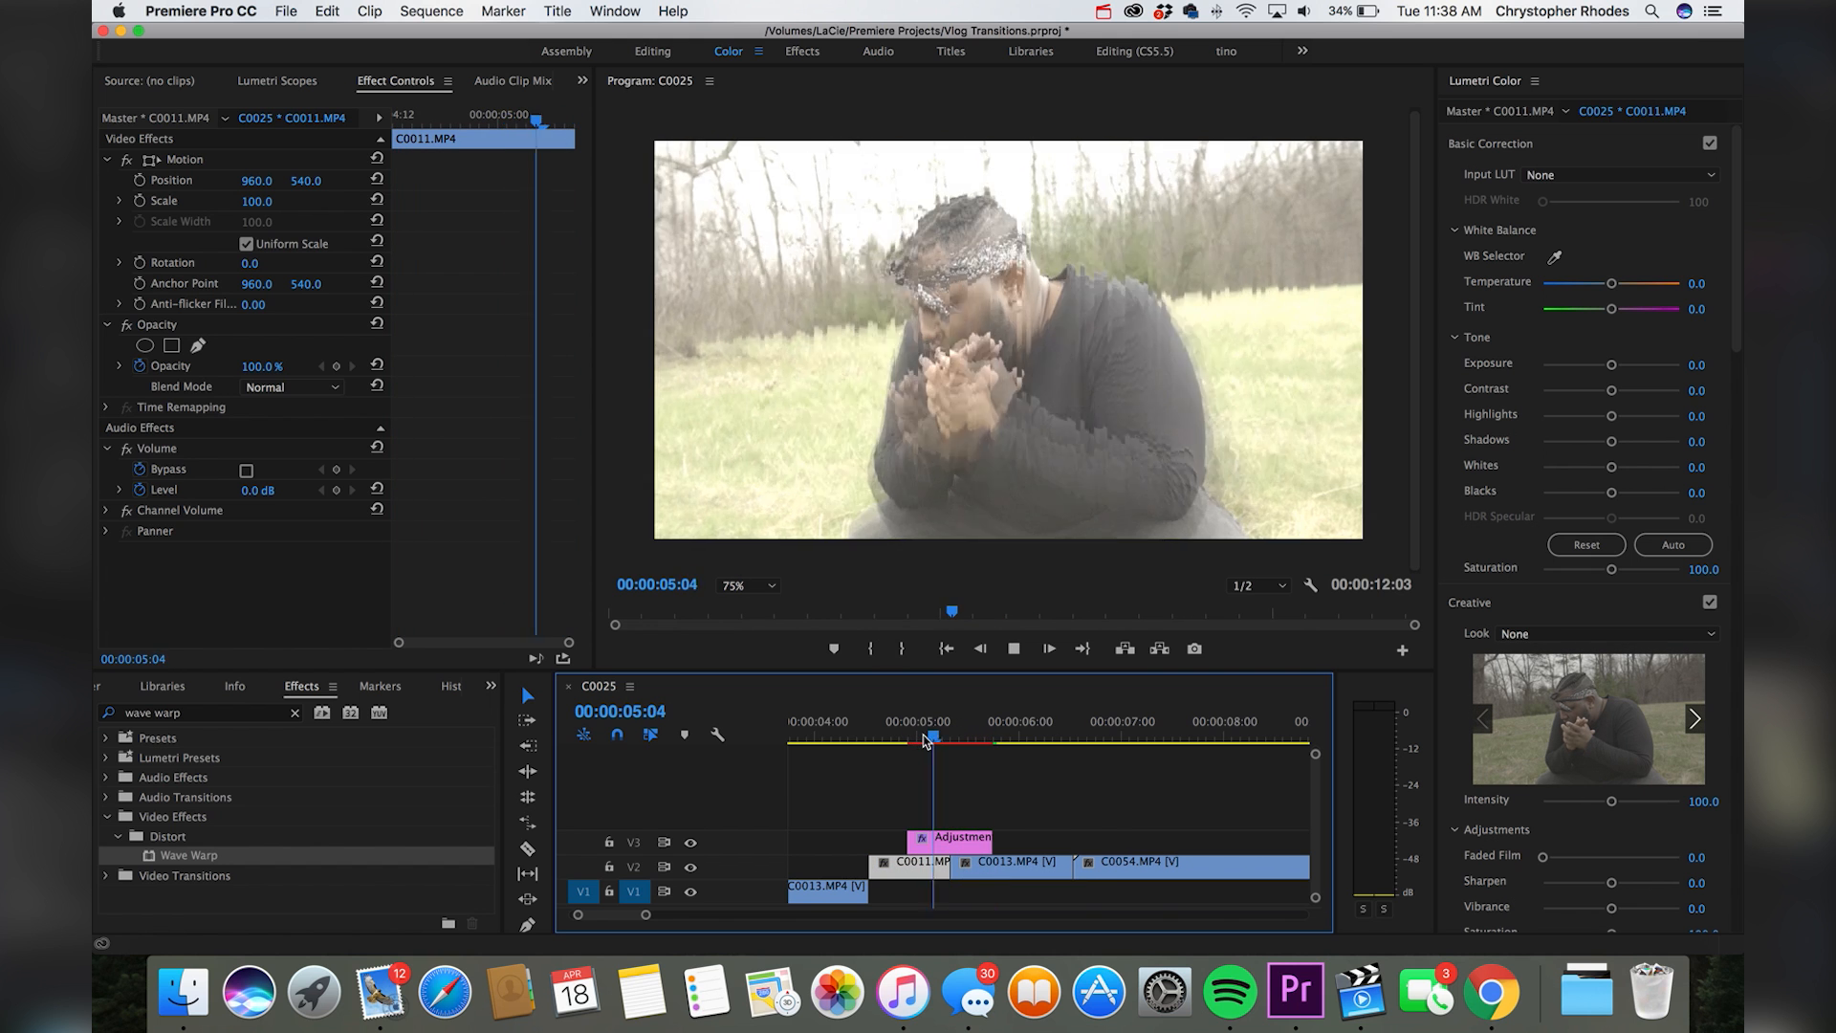
{"action": "key", "text": "space"}
{"action": "left_click", "coordinate": [953, 844]}
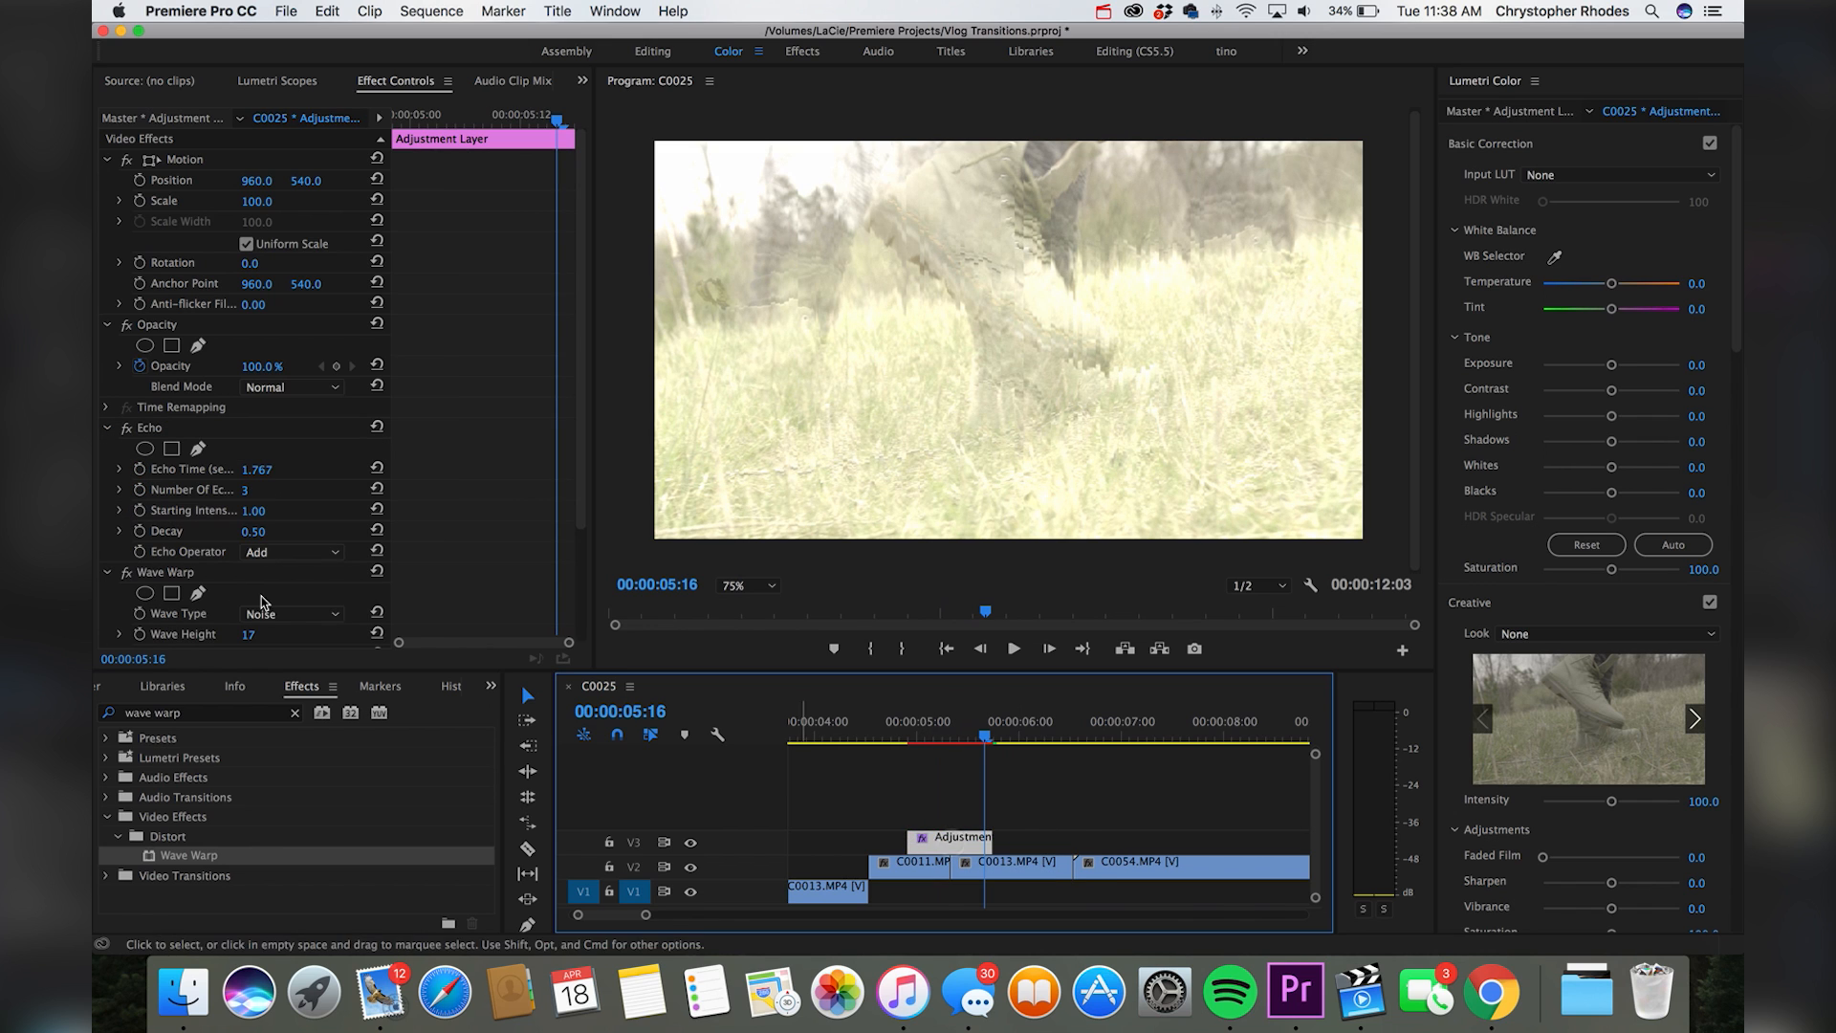
{"action": "scroll", "coordinate": [255, 569], "scroll_direction": "down", "scroll_amount": 5}
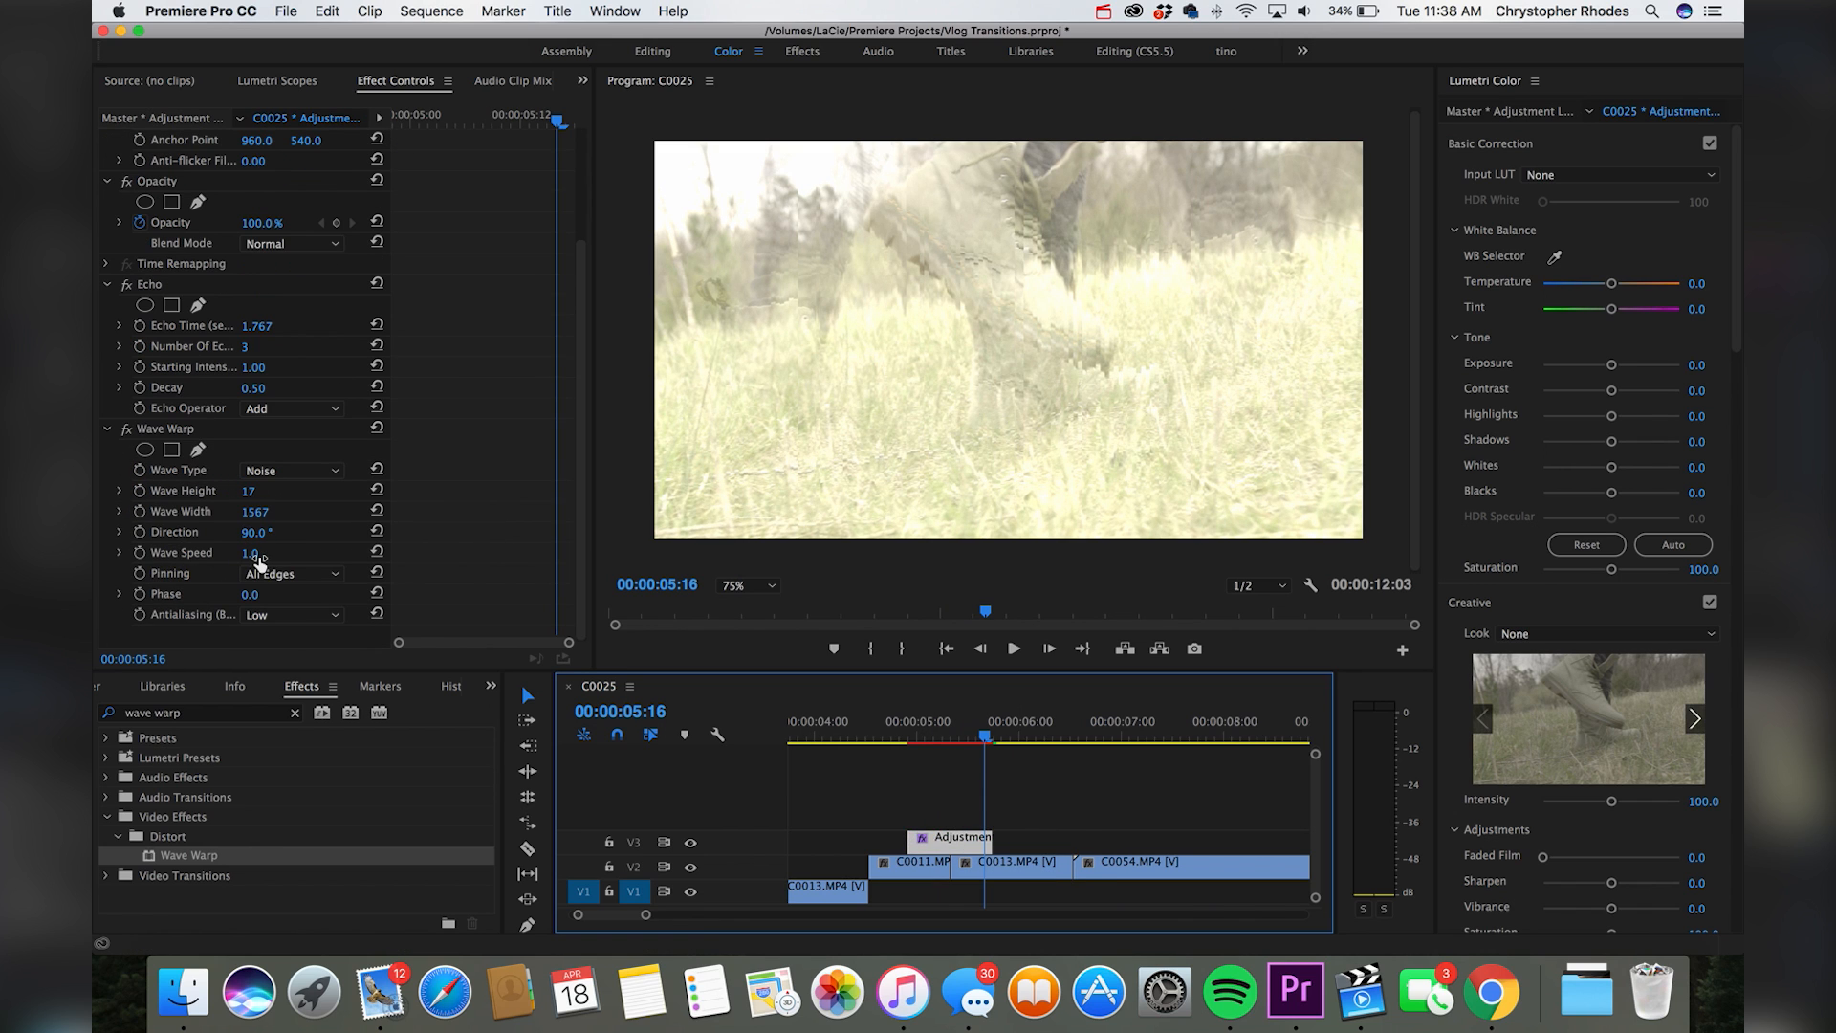
{"action": "left_click", "coordinate": [902, 735]}
{"action": "left_click_drag", "start_coordinate": [903, 736], "coordinate": [947, 737]}
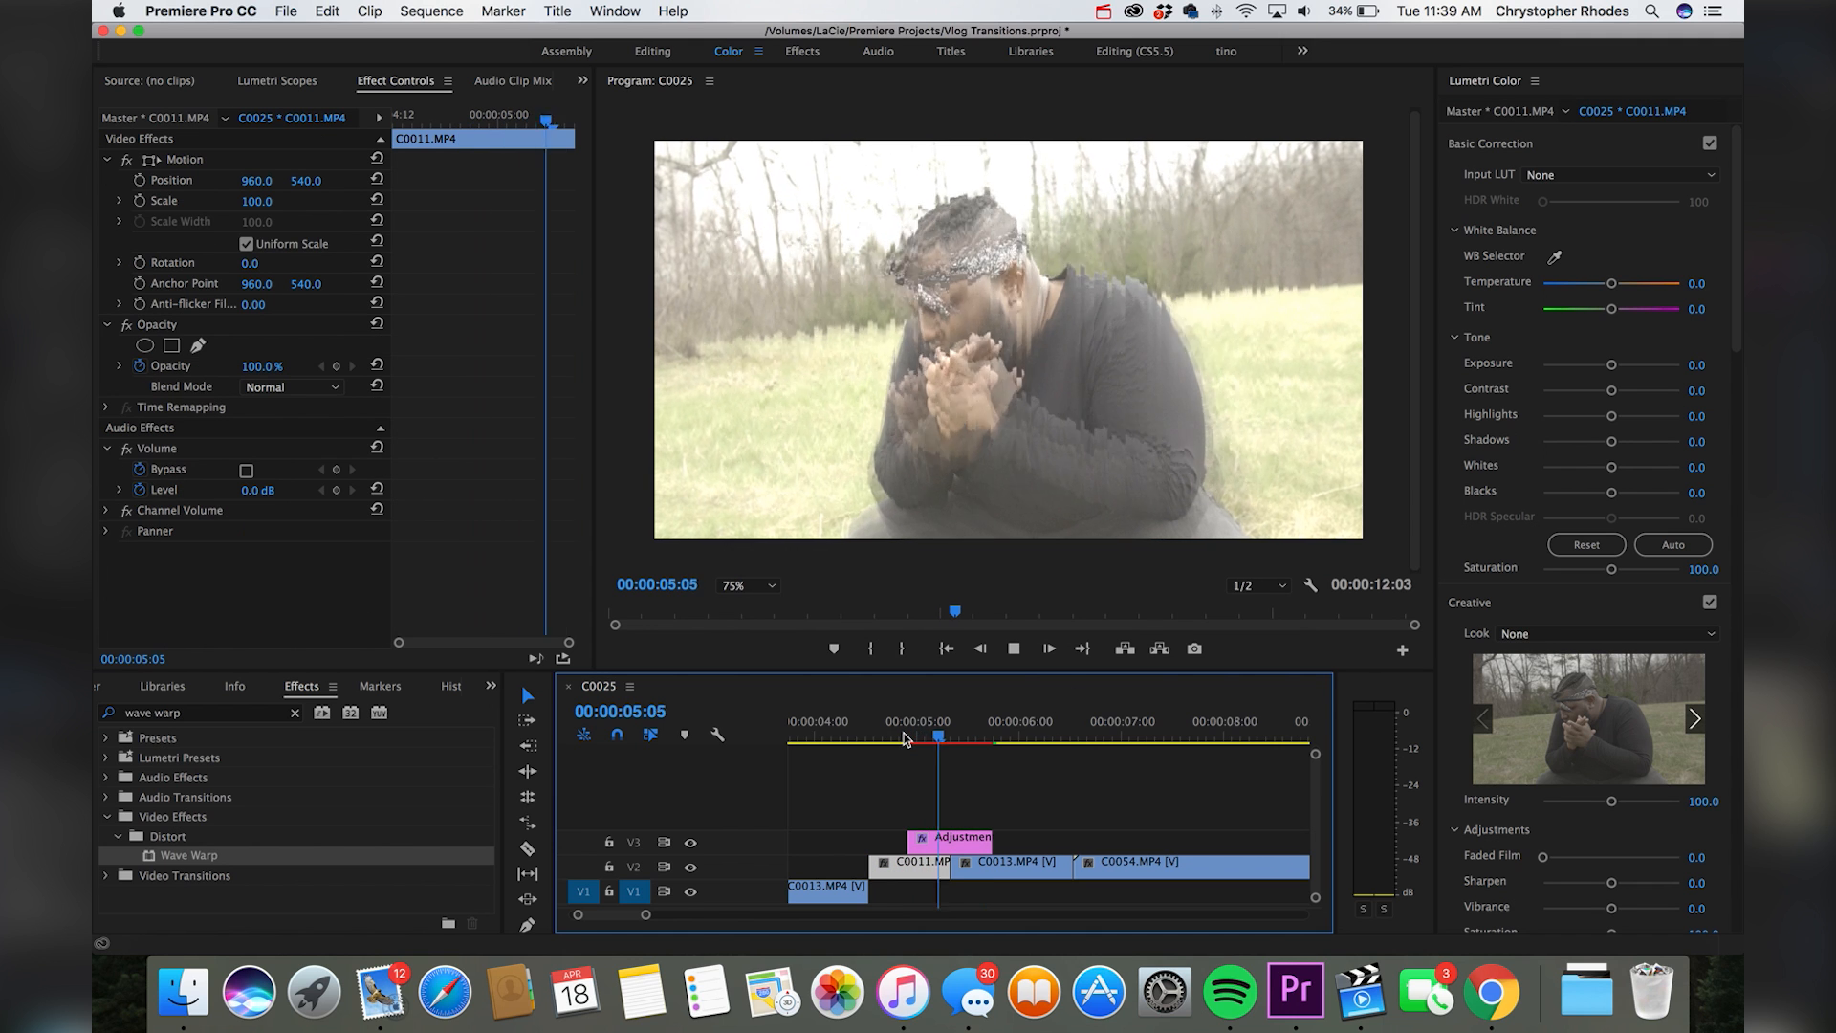
- Start keyframing the Wave Warp direction at 90° at the adjustment layer's start, 00:00:04:22
{"action": "left_click", "coordinate": [963, 841]}
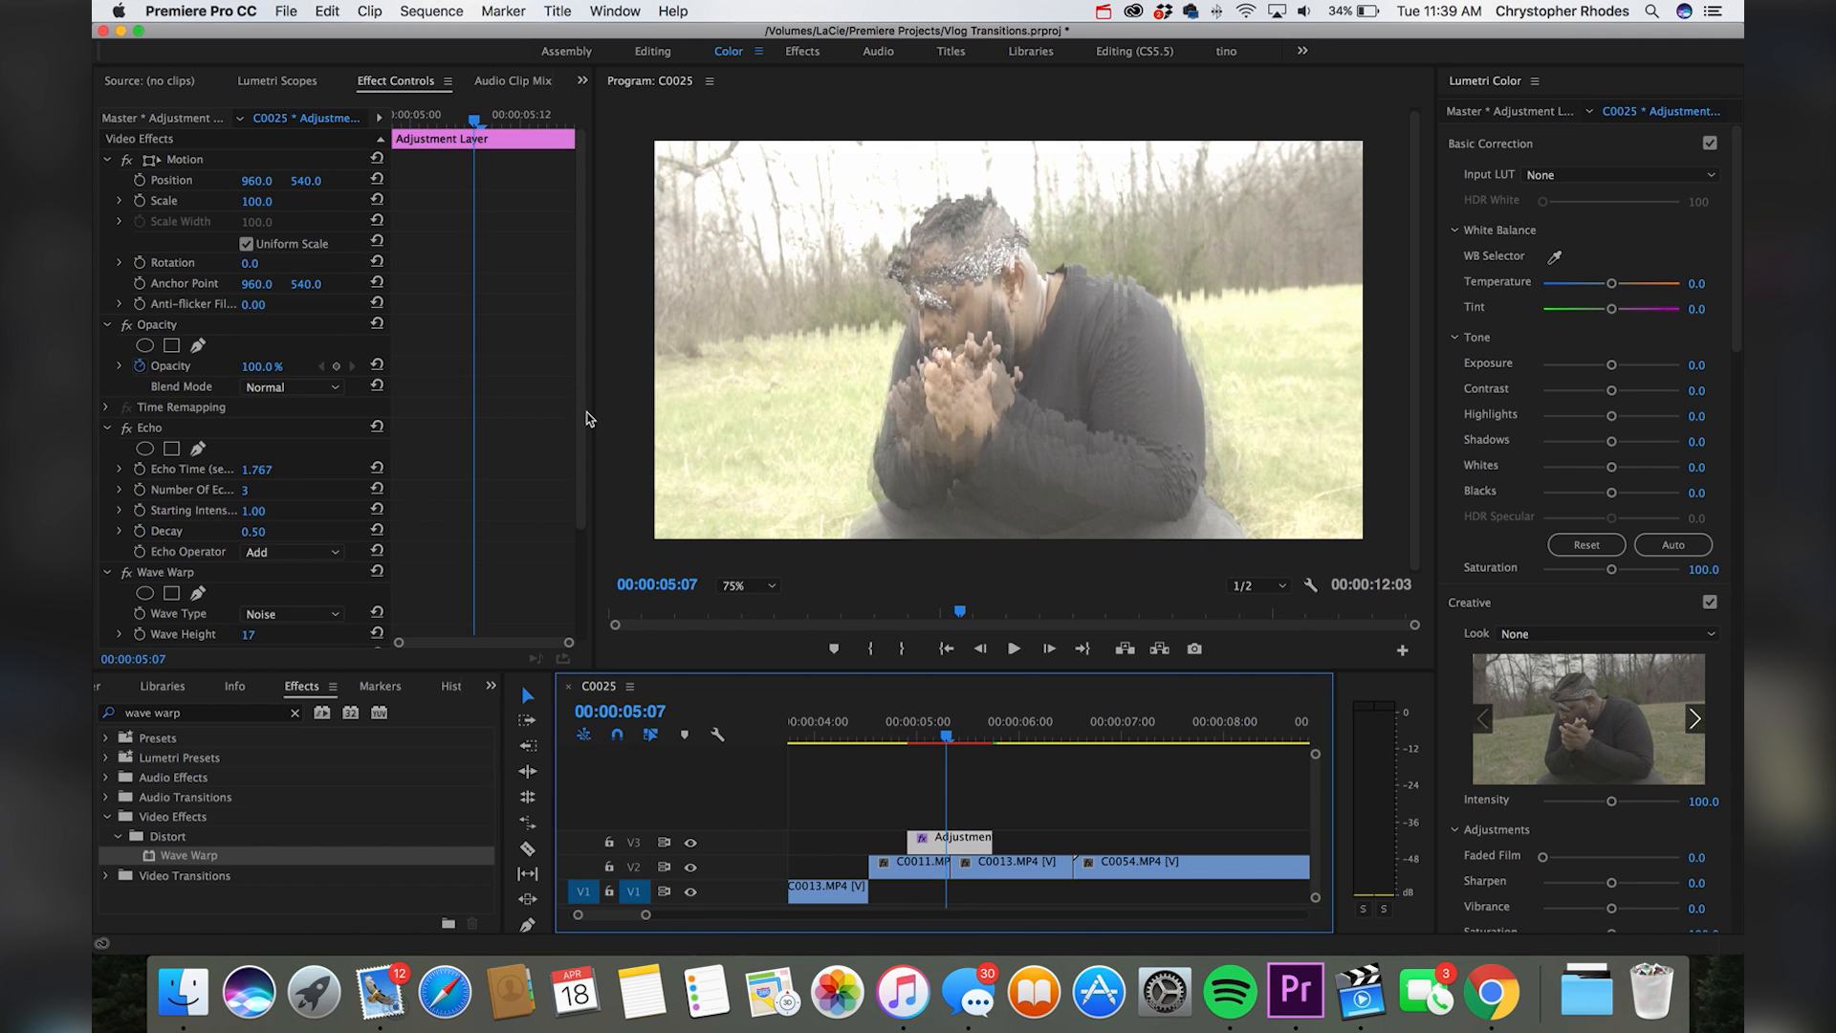
{"action": "scroll", "coordinate": [582, 421], "scroll_direction": "down", "scroll_amount": 2}
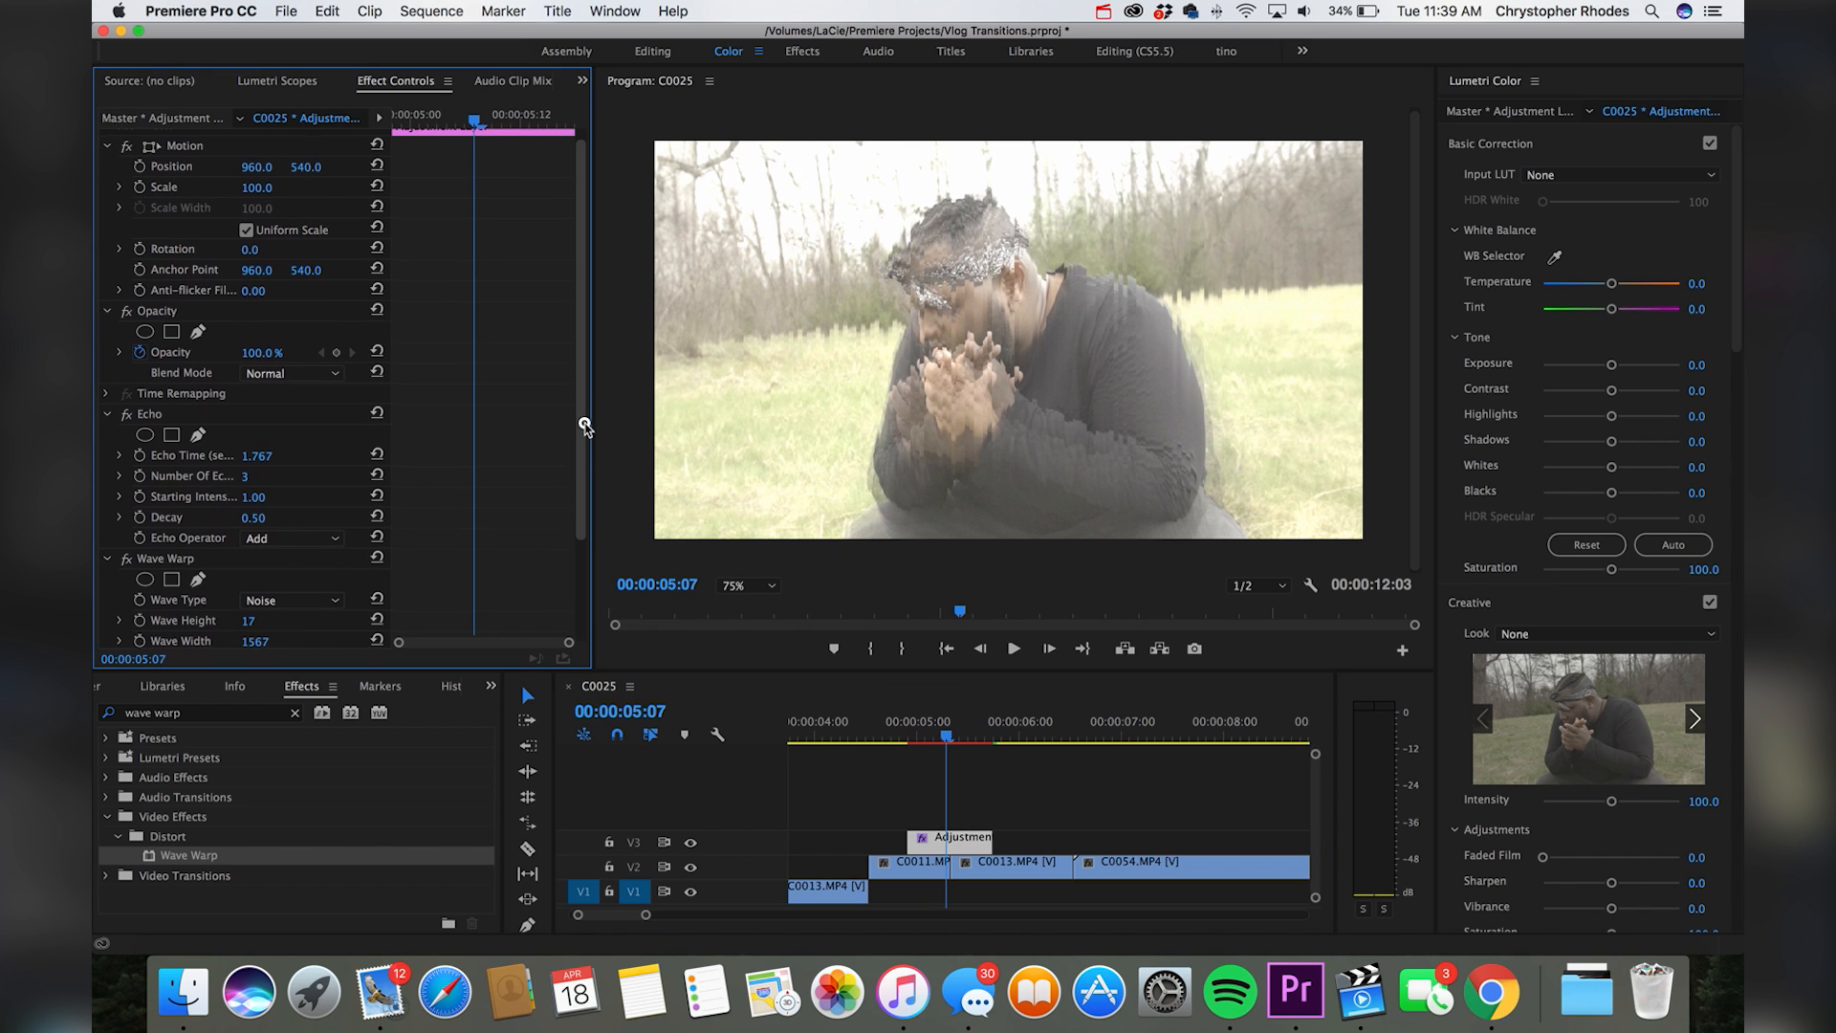
{"action": "left_click_drag", "start_coordinate": [581, 441], "coordinate": [579, 513]}
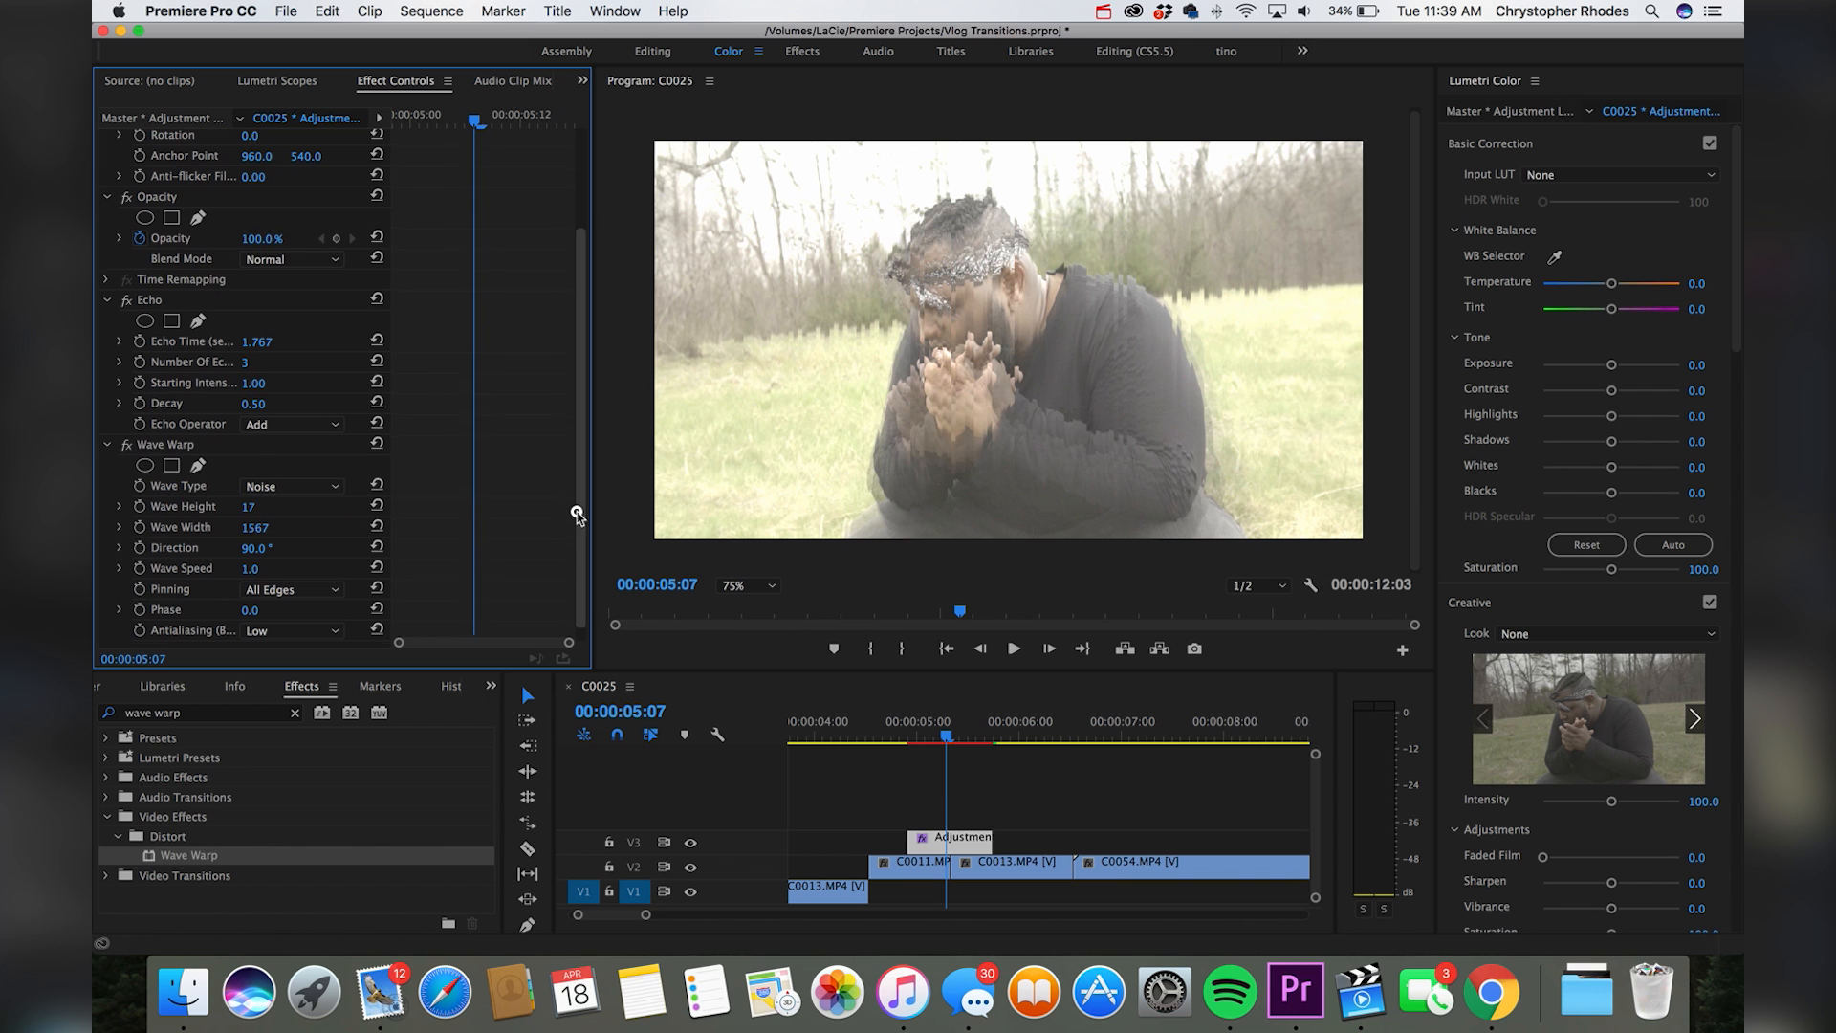
{"action": "left_click_drag", "start_coordinate": [260, 553], "coordinate": [253, 548]}
{"action": "key", "text": "super+z"}
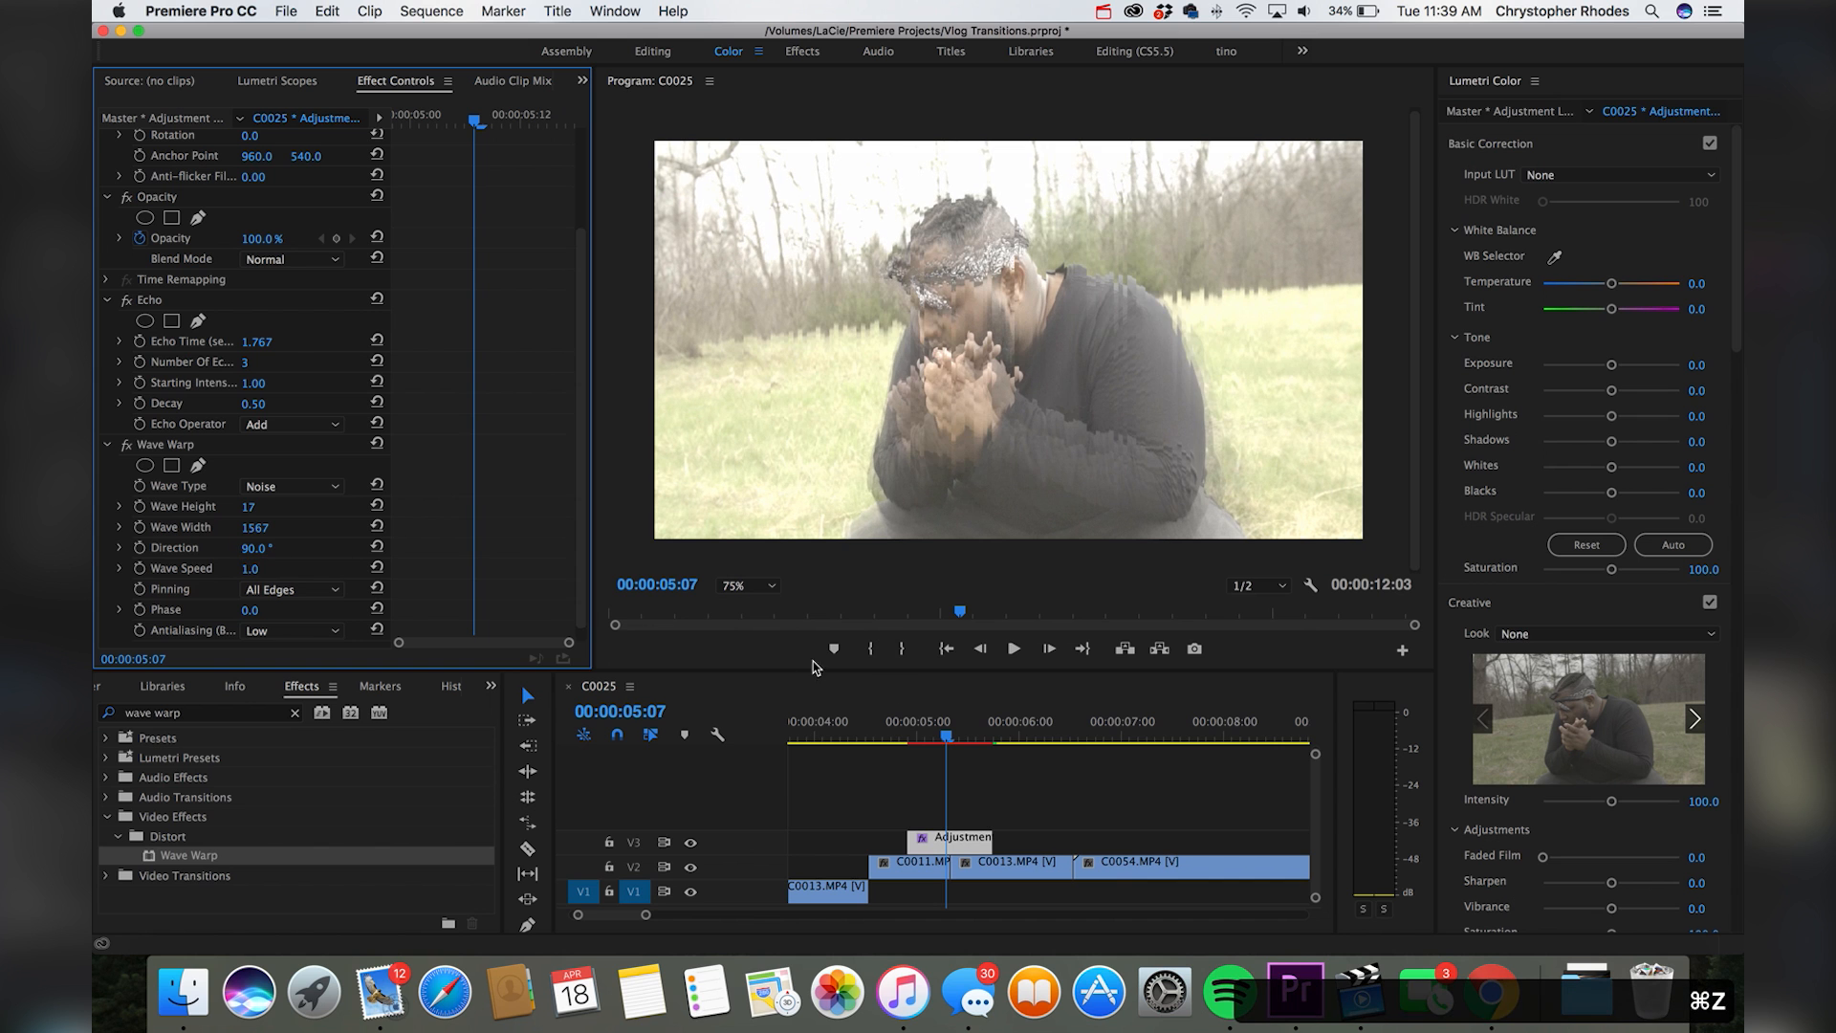
{"action": "left_click", "coordinate": [910, 725]}
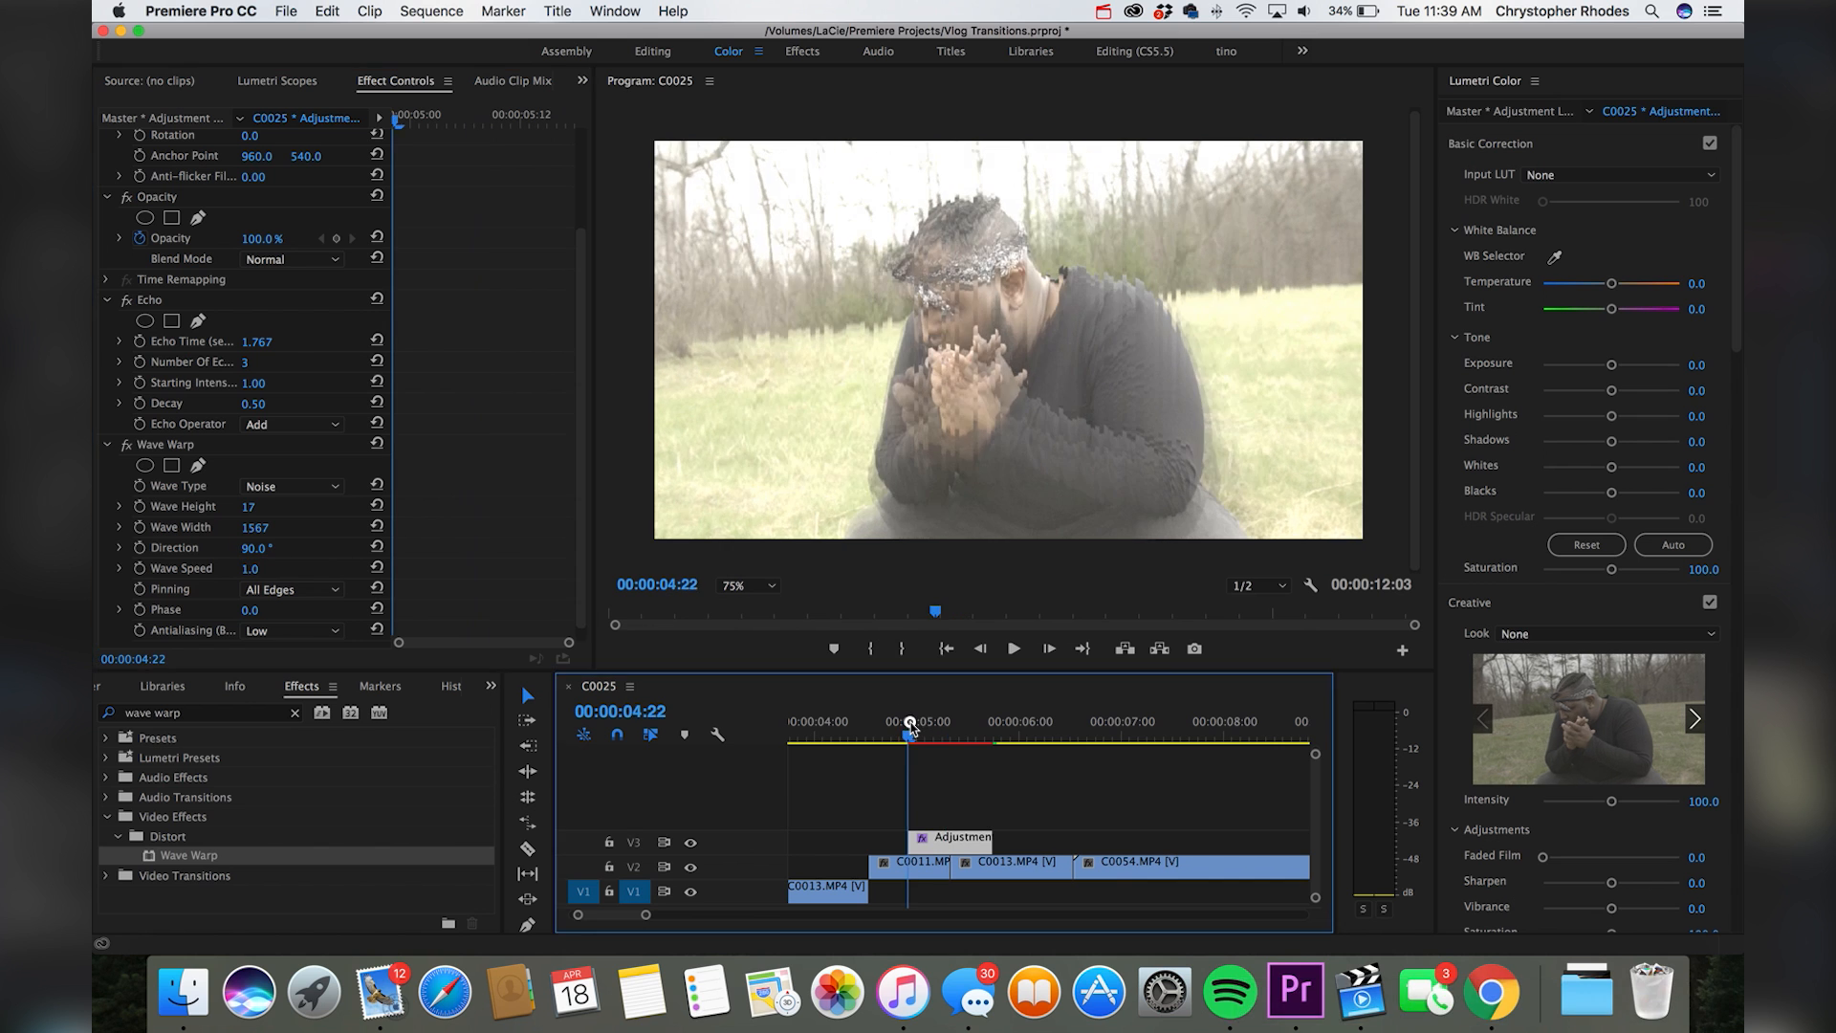
{"action": "left_click", "coordinate": [140, 549]}
- Add a Wave Warp direction keyframe above 350° at the adjustment layer's end, 00:00:05:18, and play back the transition
{"action": "left_click", "coordinate": [990, 737]}
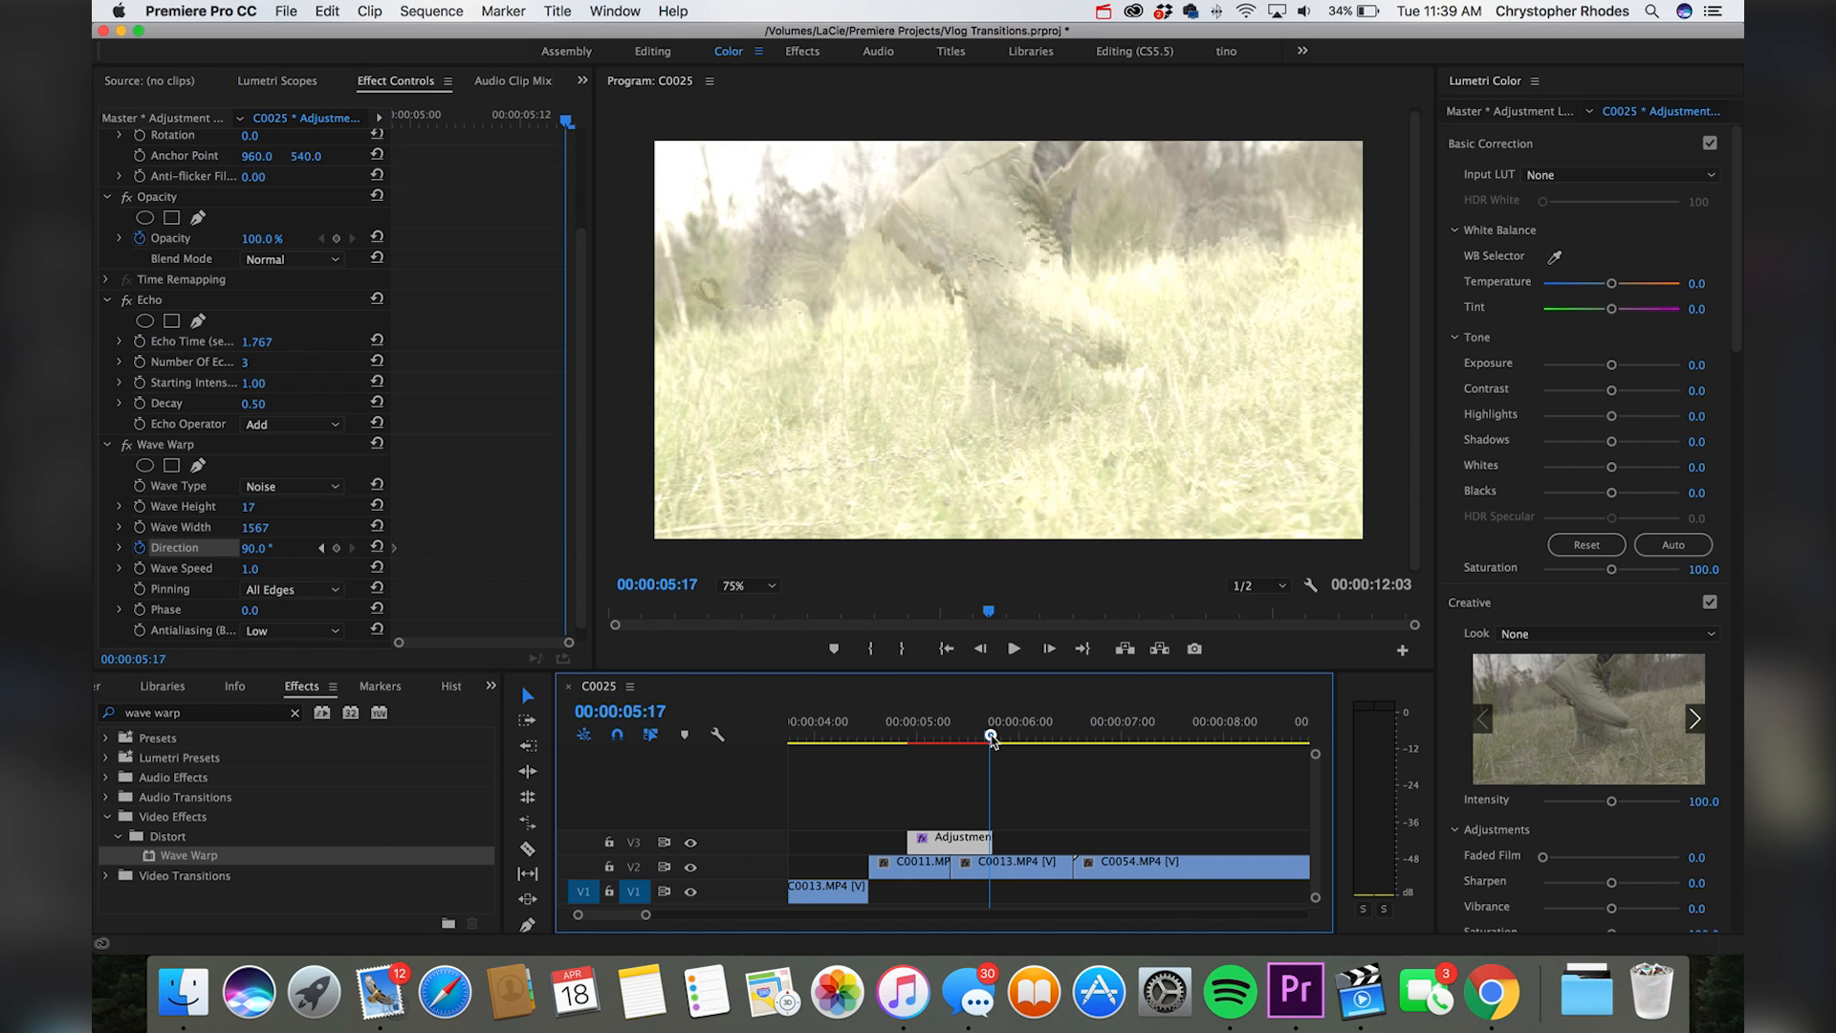
{"action": "left_click_drag", "start_coordinate": [991, 737], "coordinate": [994, 737]}
{"action": "left_click", "coordinate": [970, 841]}
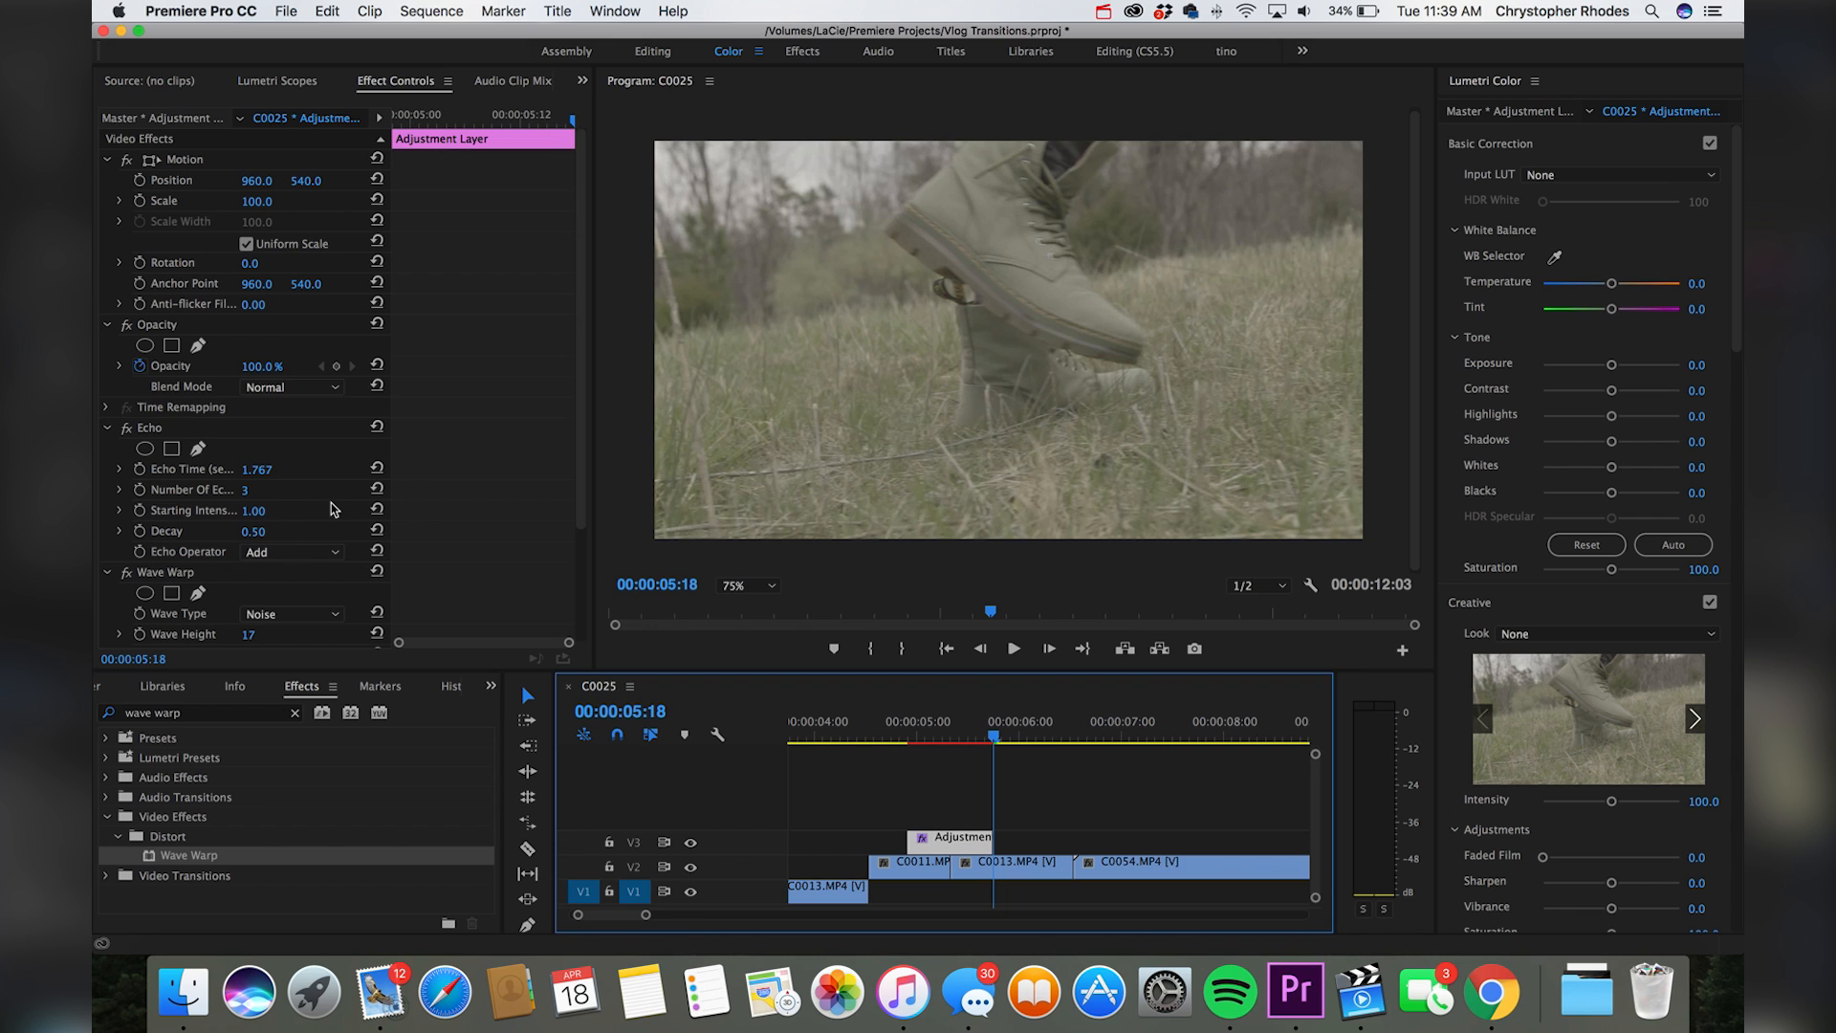
{"action": "scroll", "coordinate": [440, 507], "scroll_direction": "down", "scroll_amount": 5}
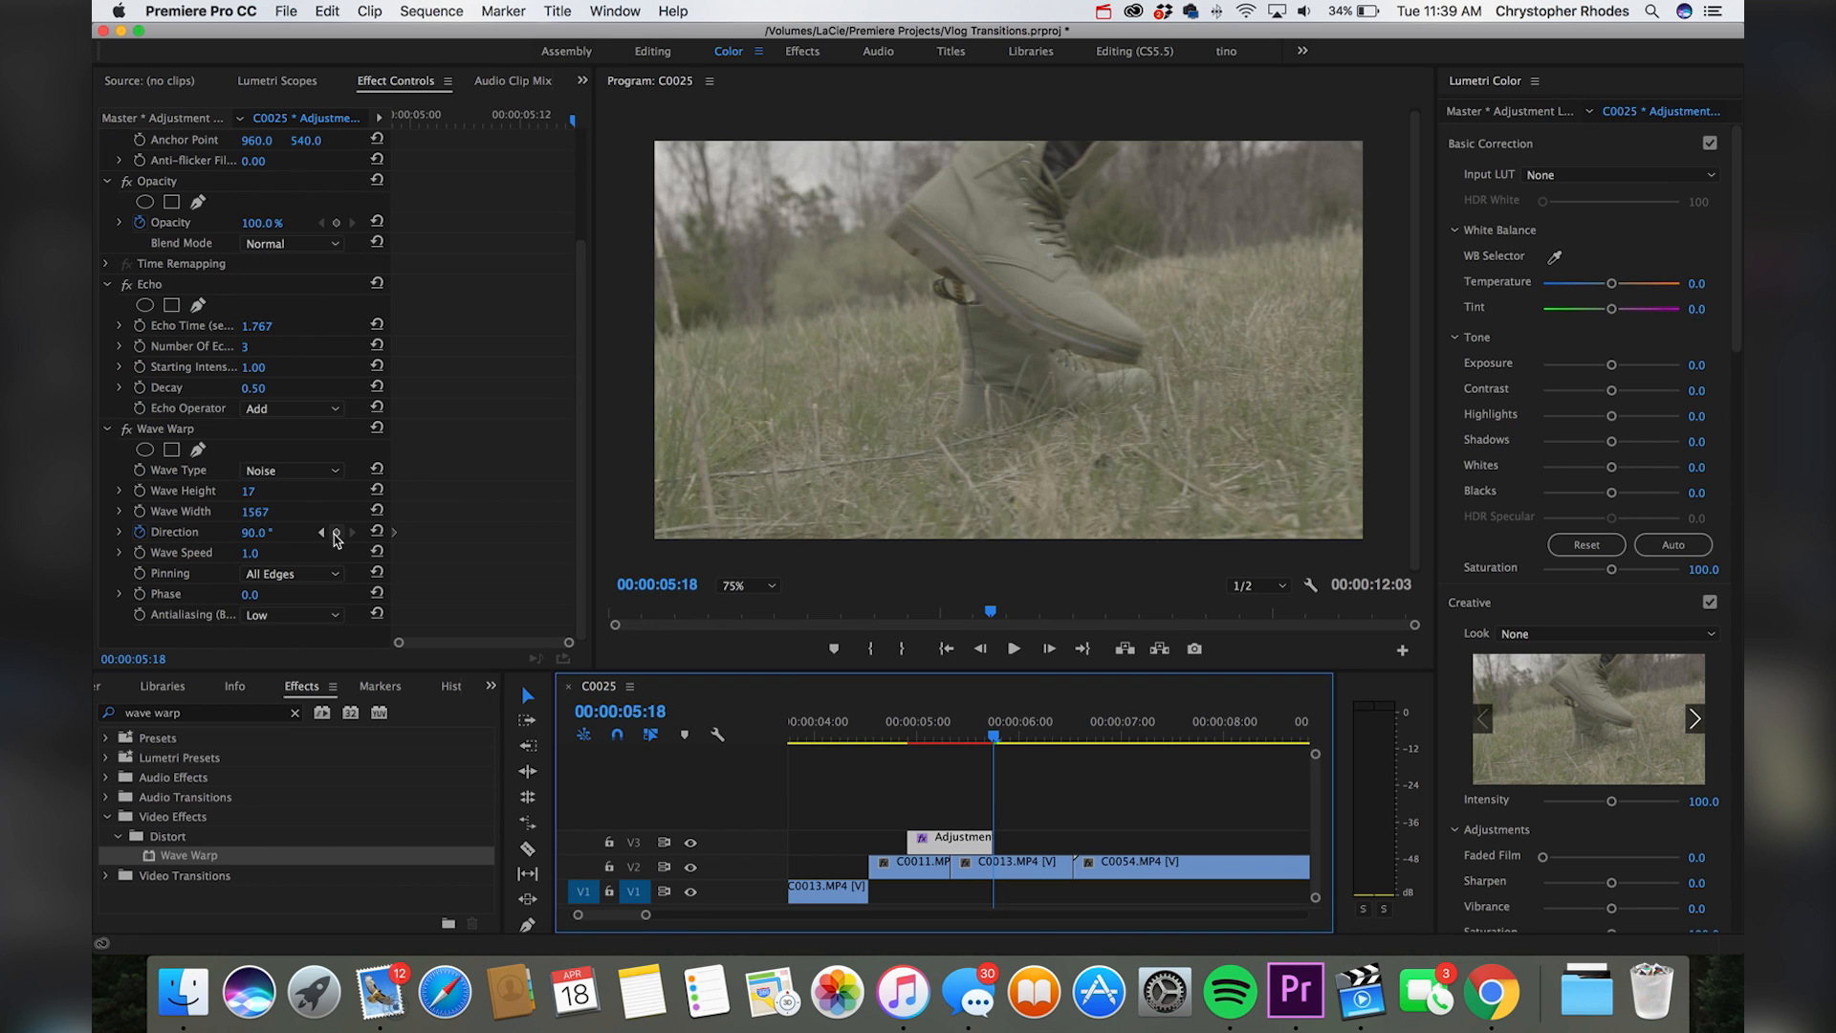
{"action": "left_click", "coordinate": [336, 532]}
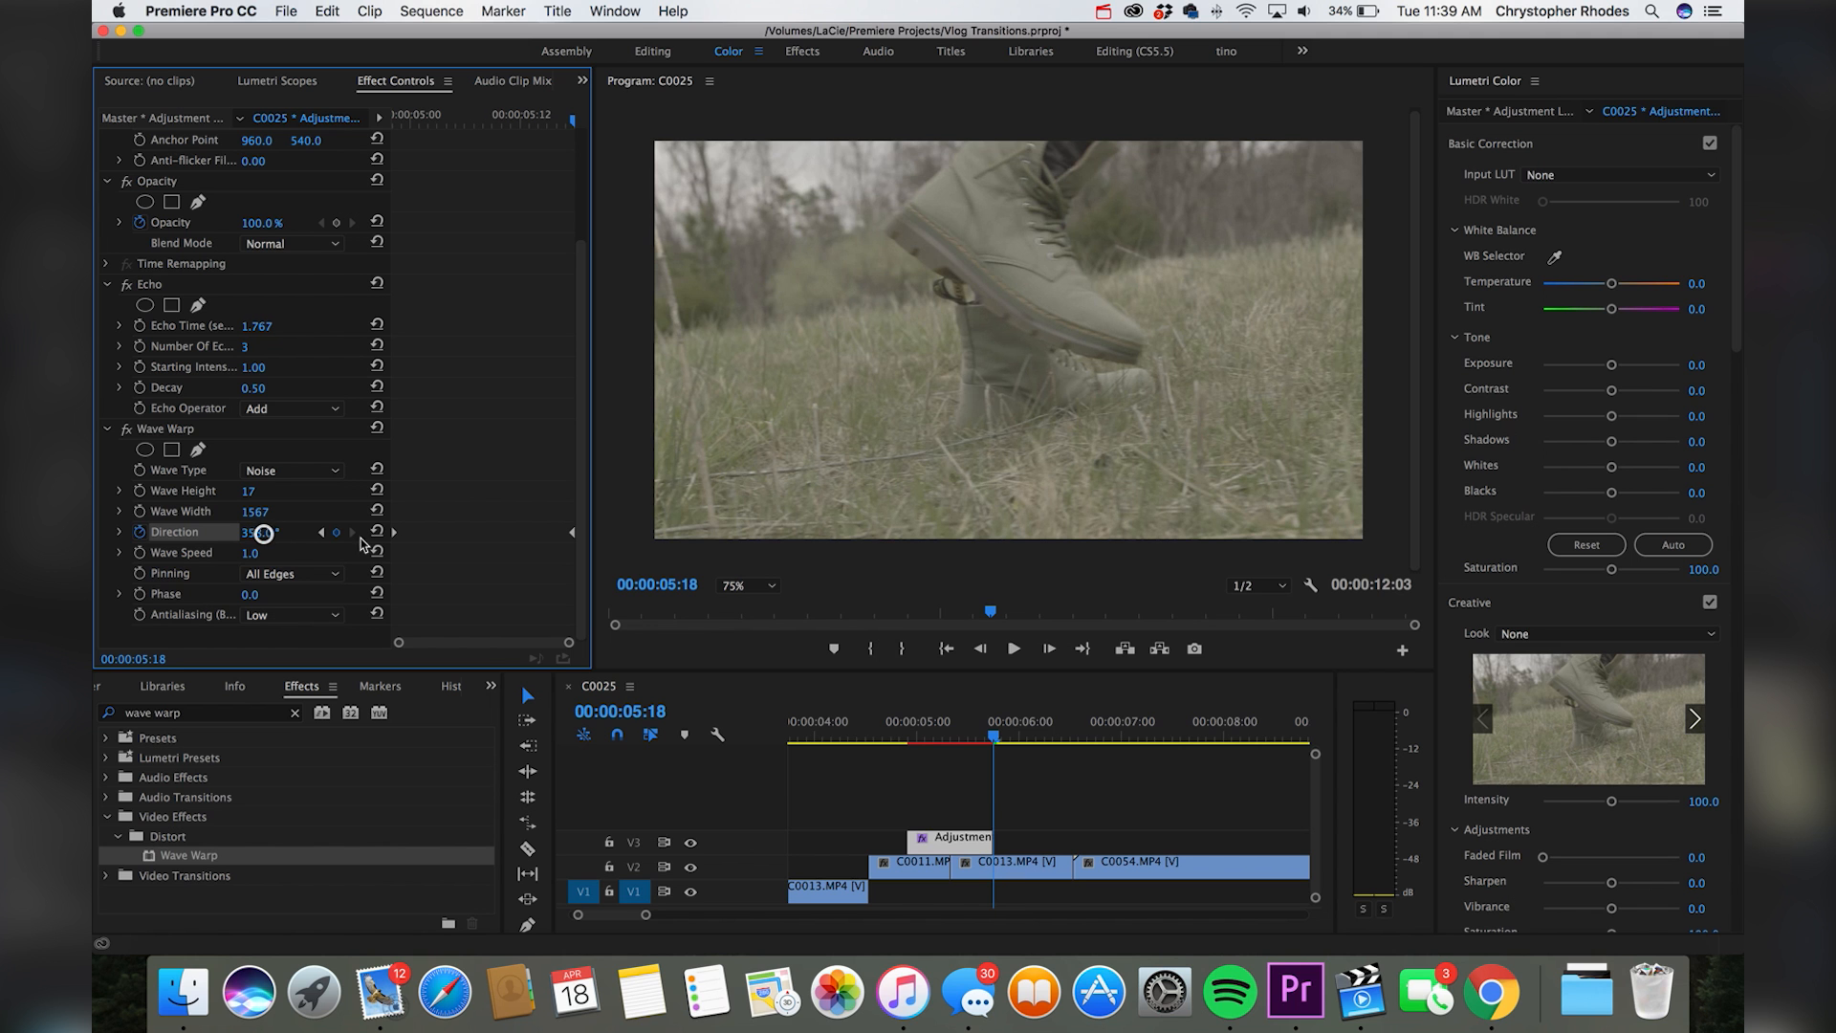
{"action": "left_click", "coordinate": [913, 727]}
{"action": "key", "text": "space"}
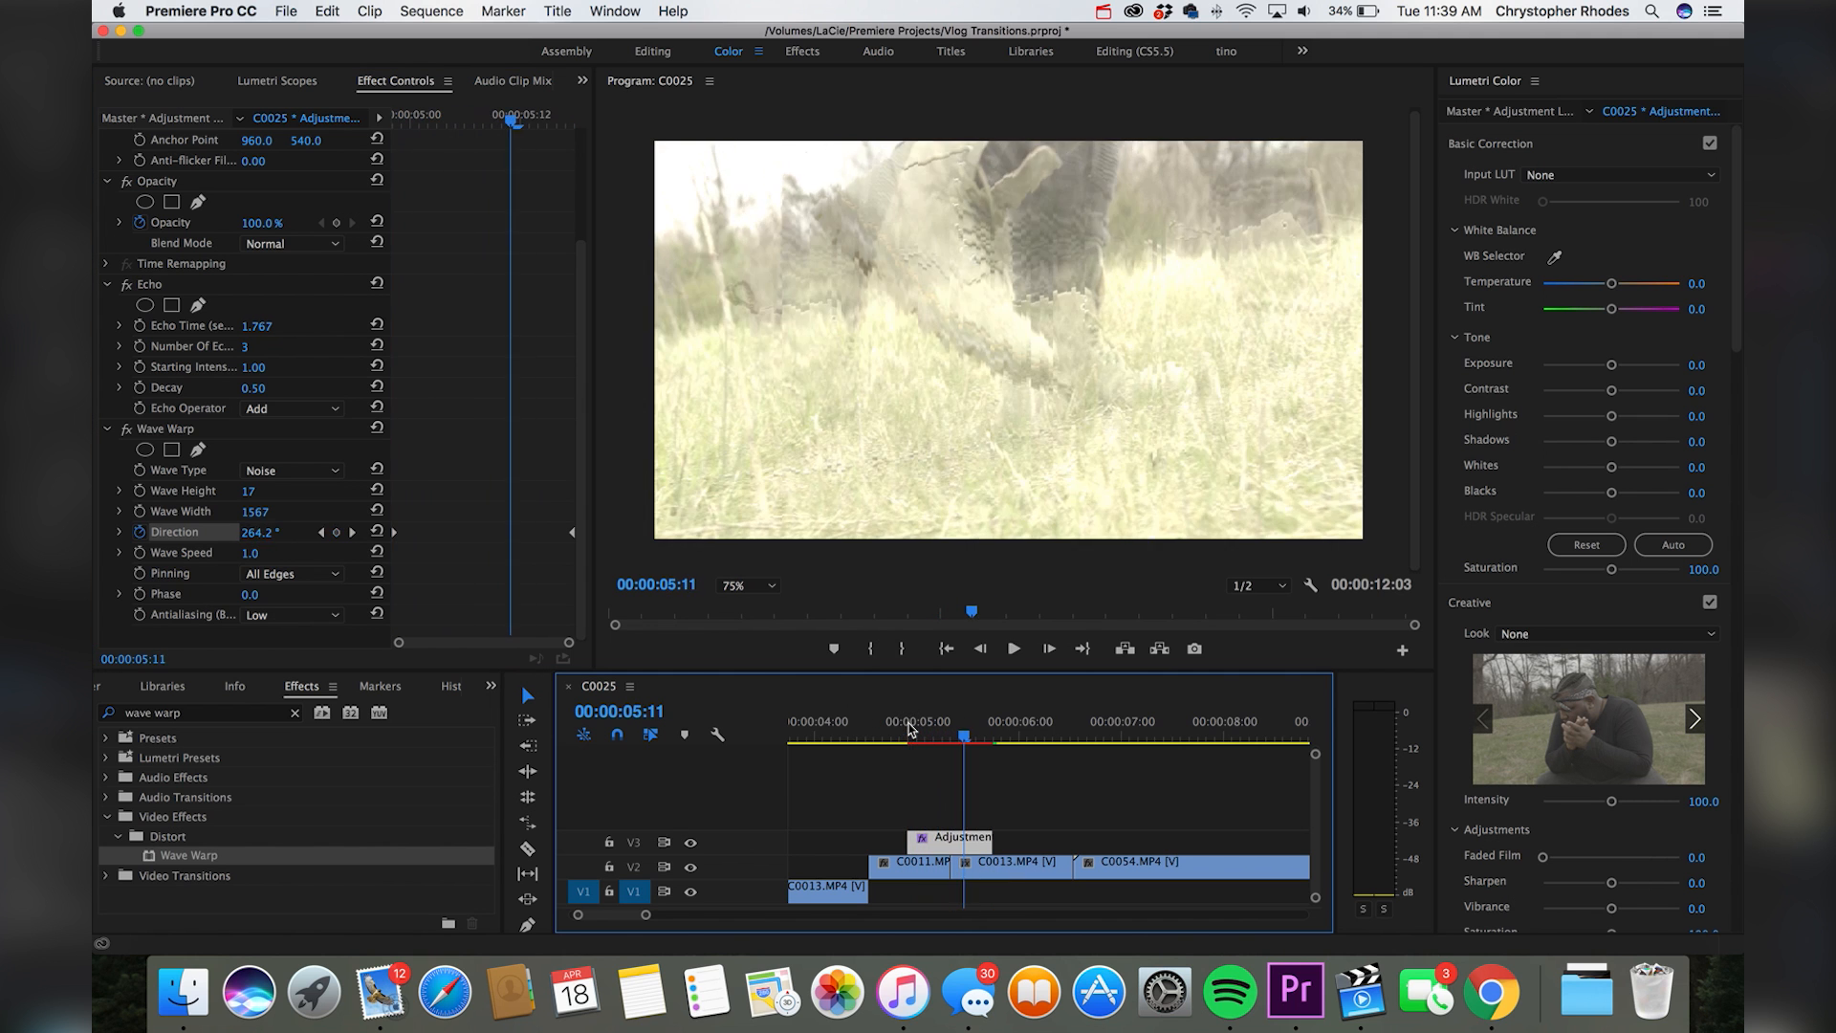
{"action": "key", "text": "space"}
{"action": "left_click_drag", "start_coordinate": [910, 729], "coordinate": [935, 728]}
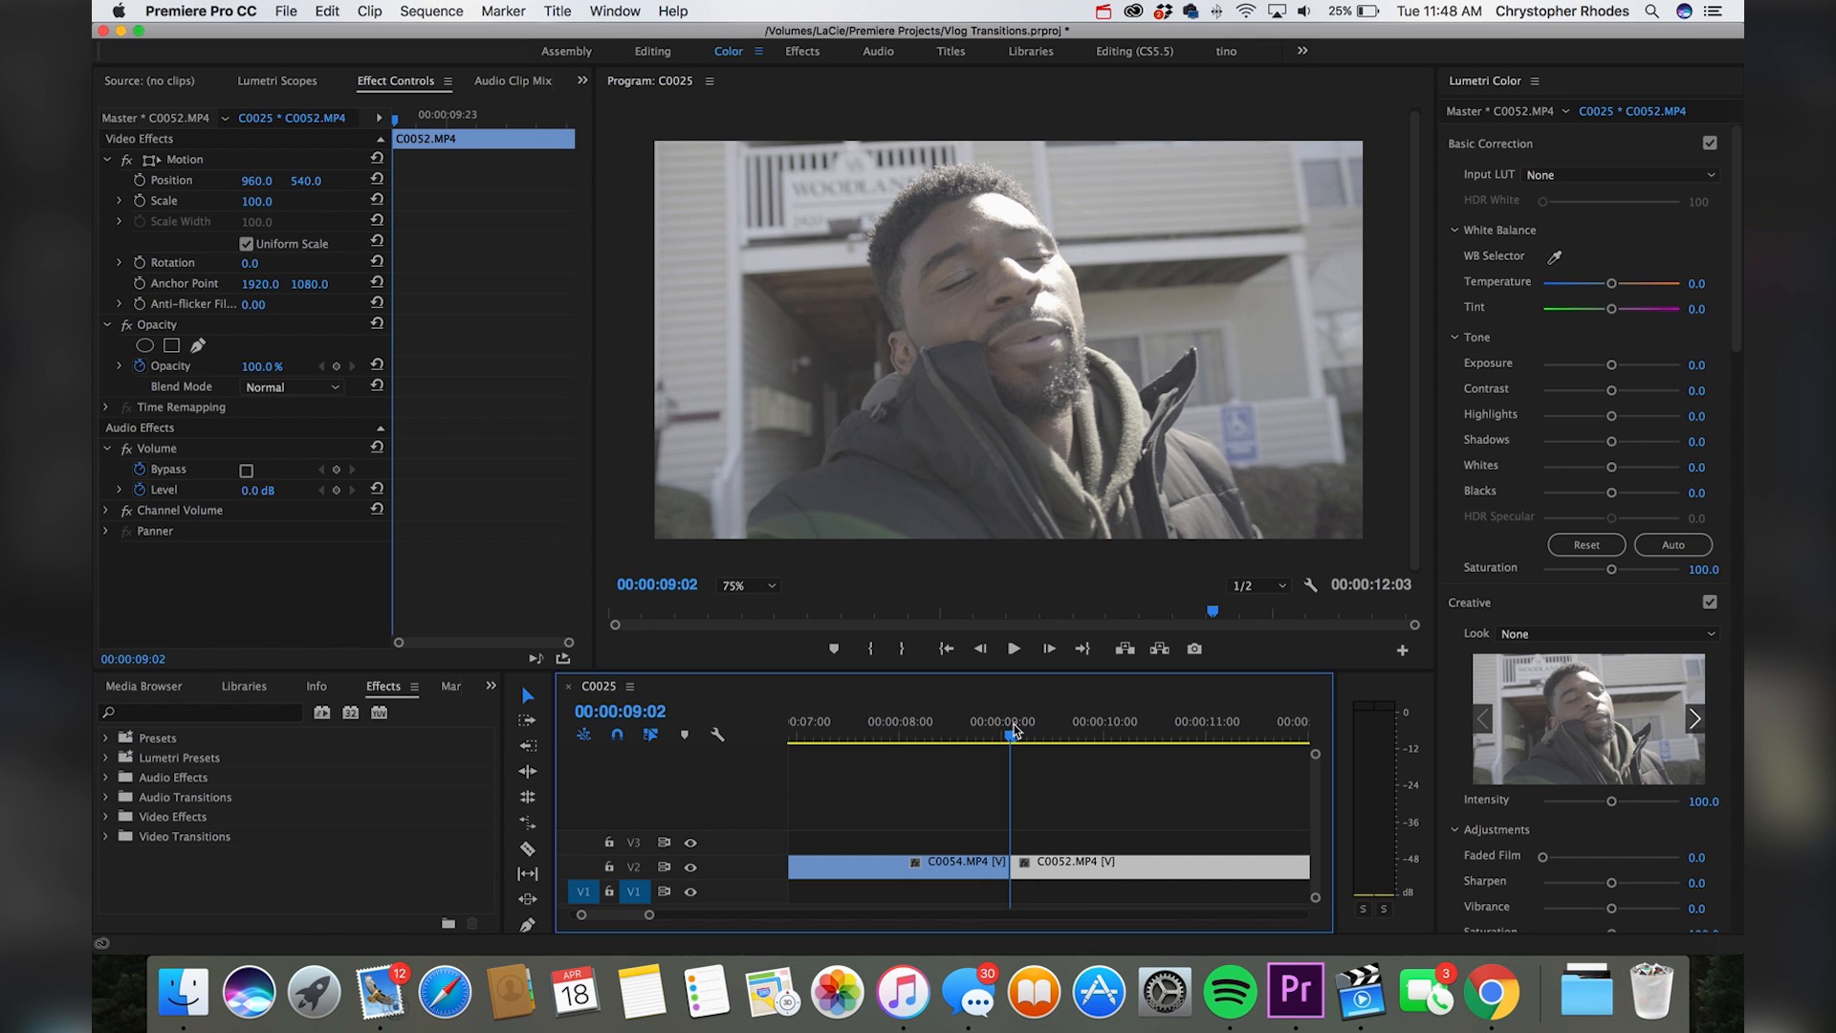
- Split C0054.MP4 on V2 at 00:00:08:11, fifteen frames before its cut to C0052.MP4
{"action": "mouse_move", "coordinate": [1016, 732]}
{"action": "left_mouse_down"}
{"action": "mouse_move", "coordinate": [964, 733]}
{"action": "mouse_move", "coordinate": [1042, 732]}
{"action": "mouse_move", "coordinate": [964, 732]}
{"action": "mouse_move", "coordinate": [1010, 719]}
{"action": "left_mouse_up"}
{"action": "key", "text": "shift+Left"}
{"action": "key", "text": "shift+Left"}
{"action": "key", "text": "shift+Left"}
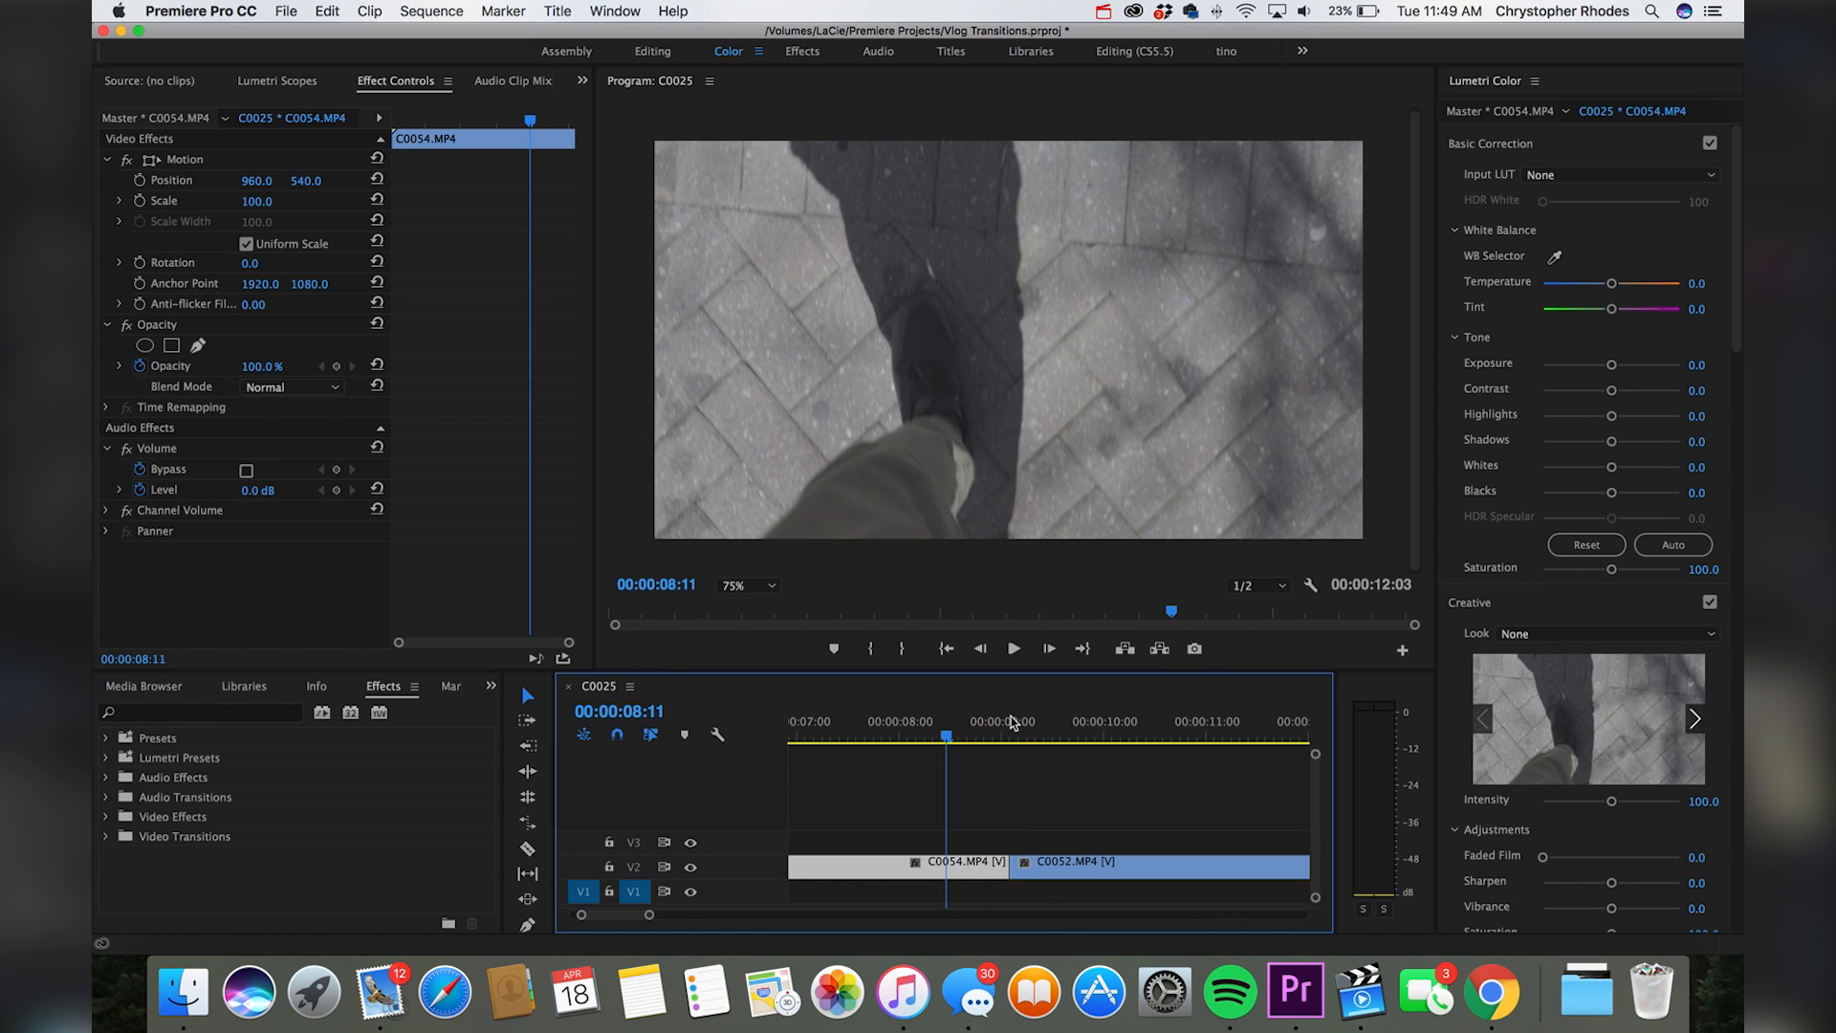
{"action": "left_click", "coordinate": [947, 868]}
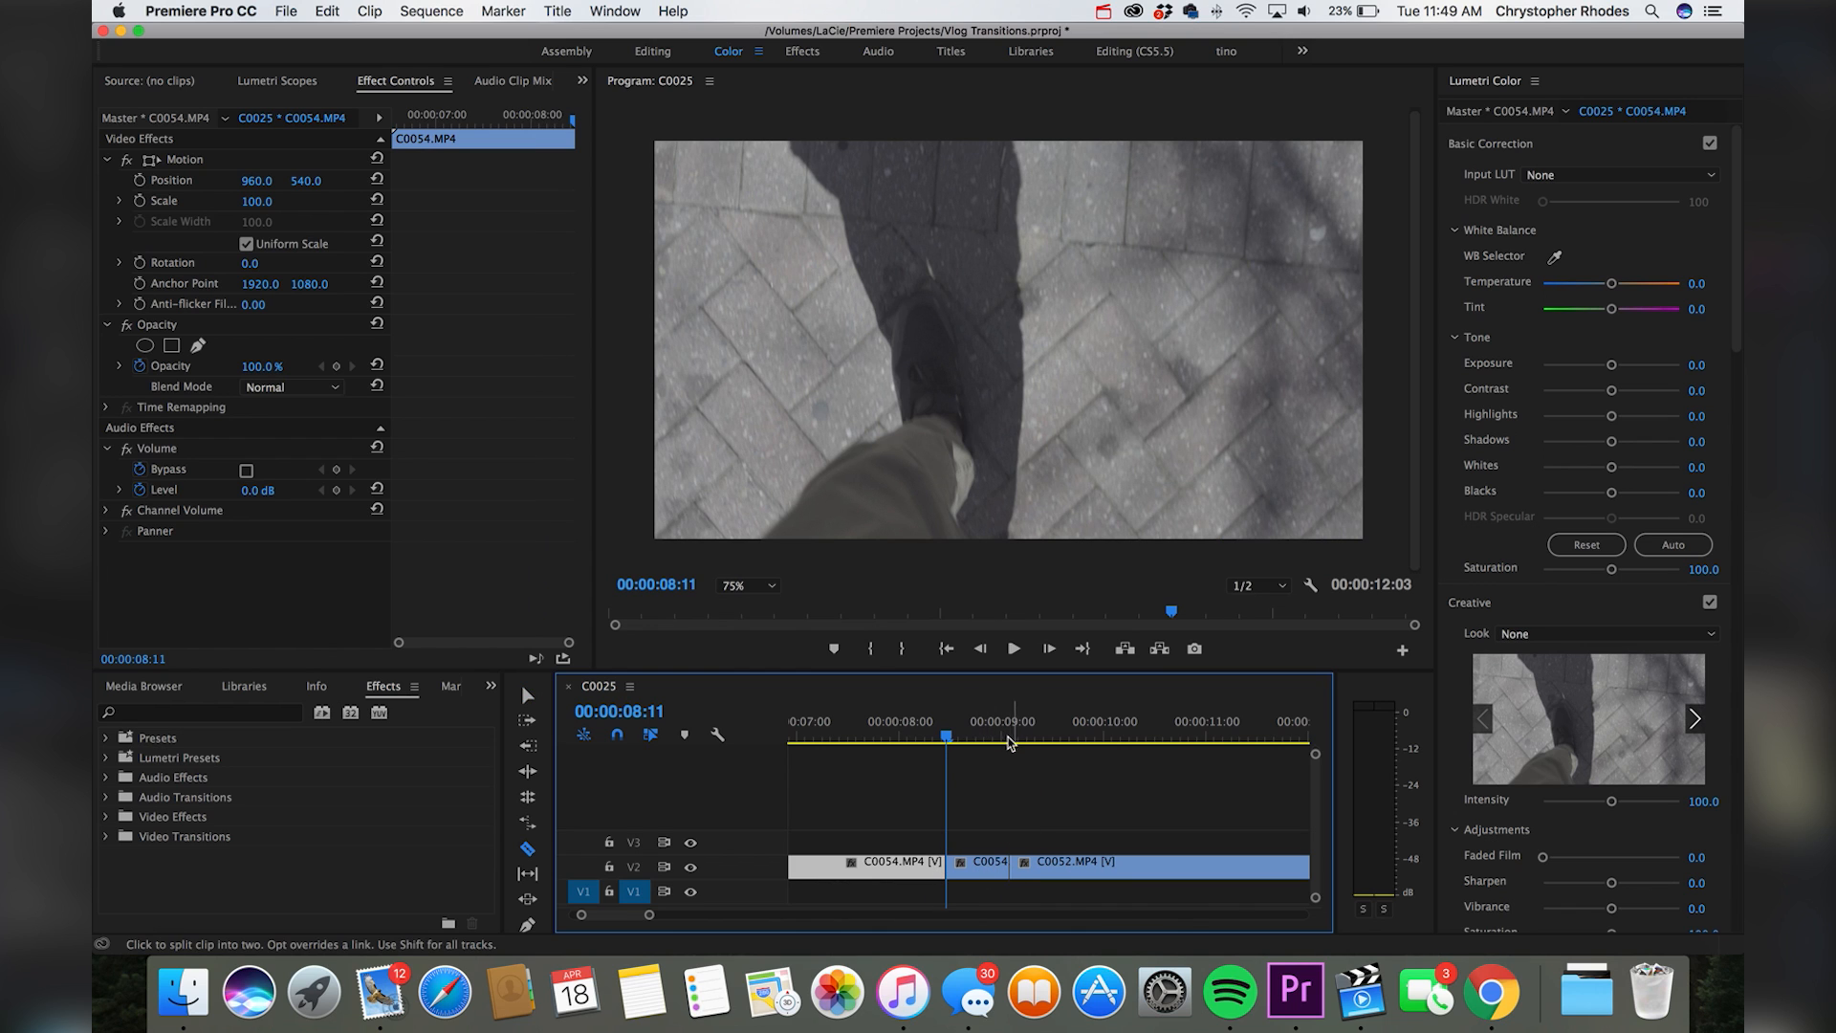
- Split C0052.MP4 on V2 at 00:00:09:17, fifteen frames after its start, and return to the Selection tool
{"action": "left_click_drag", "start_coordinate": [1004, 735], "coordinate": [1015, 734]}
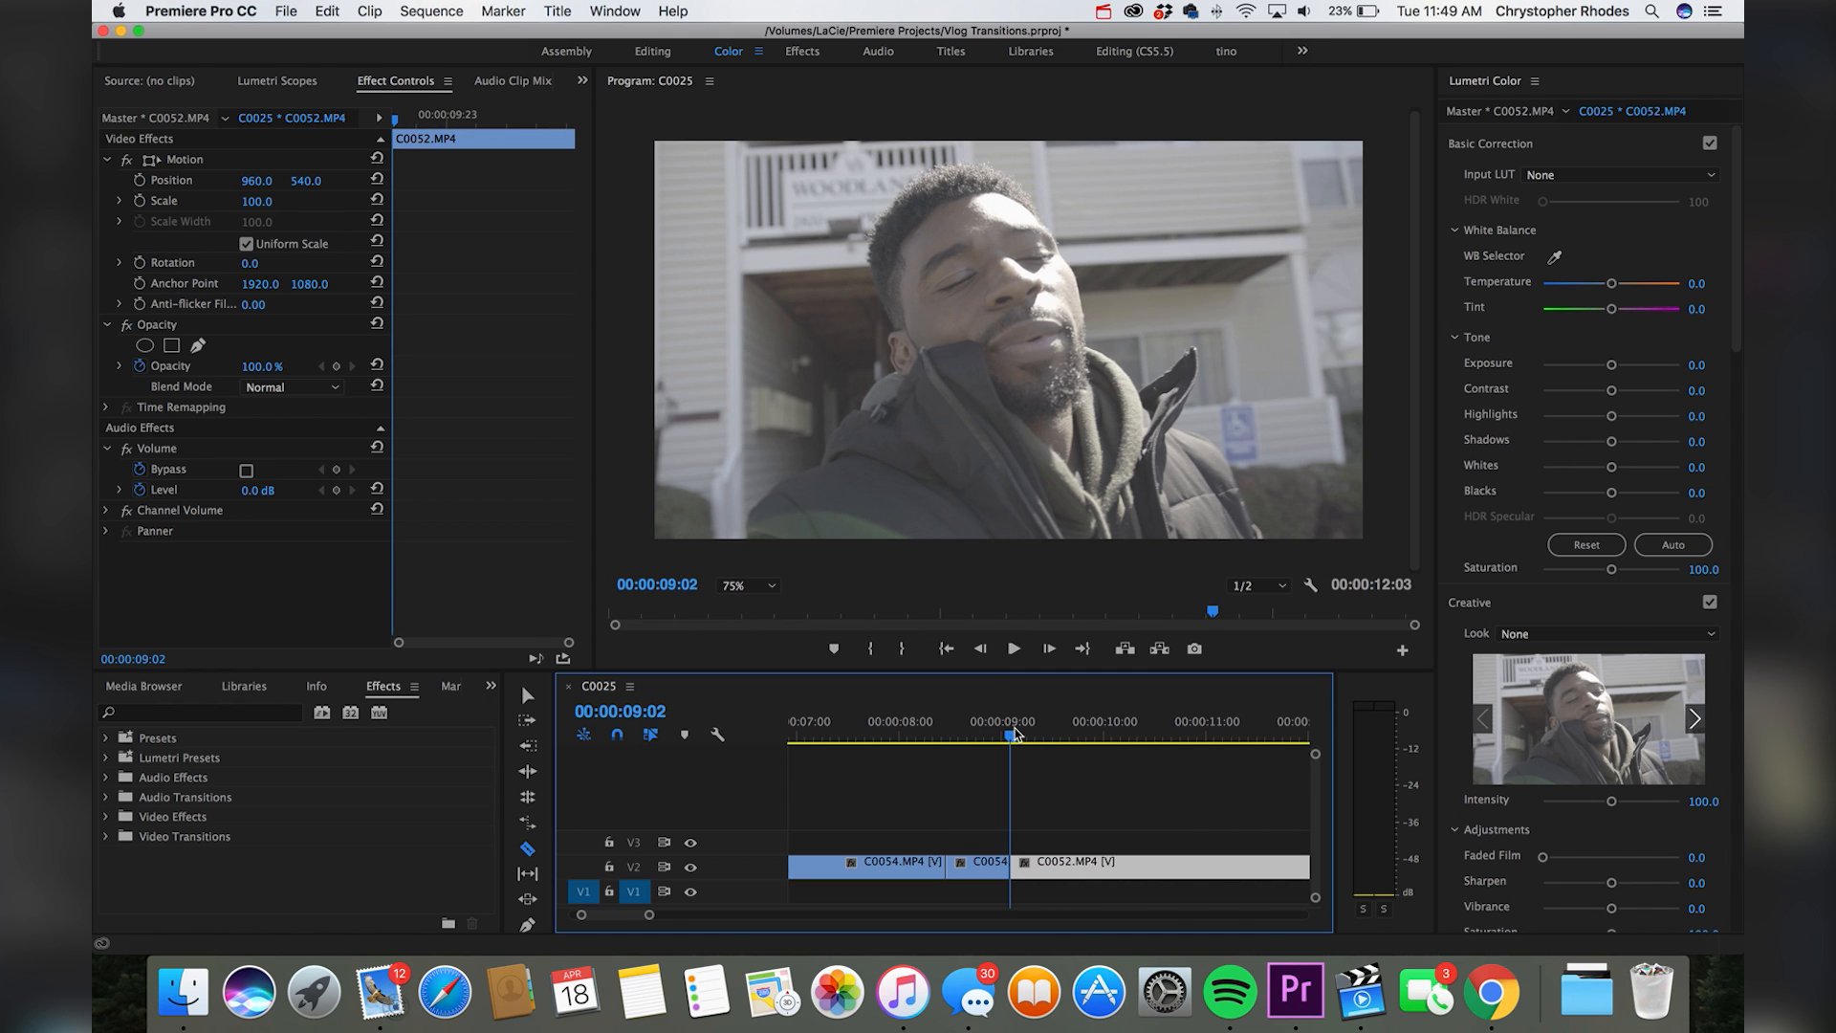
{"action": "key", "text": "shift+Right"}
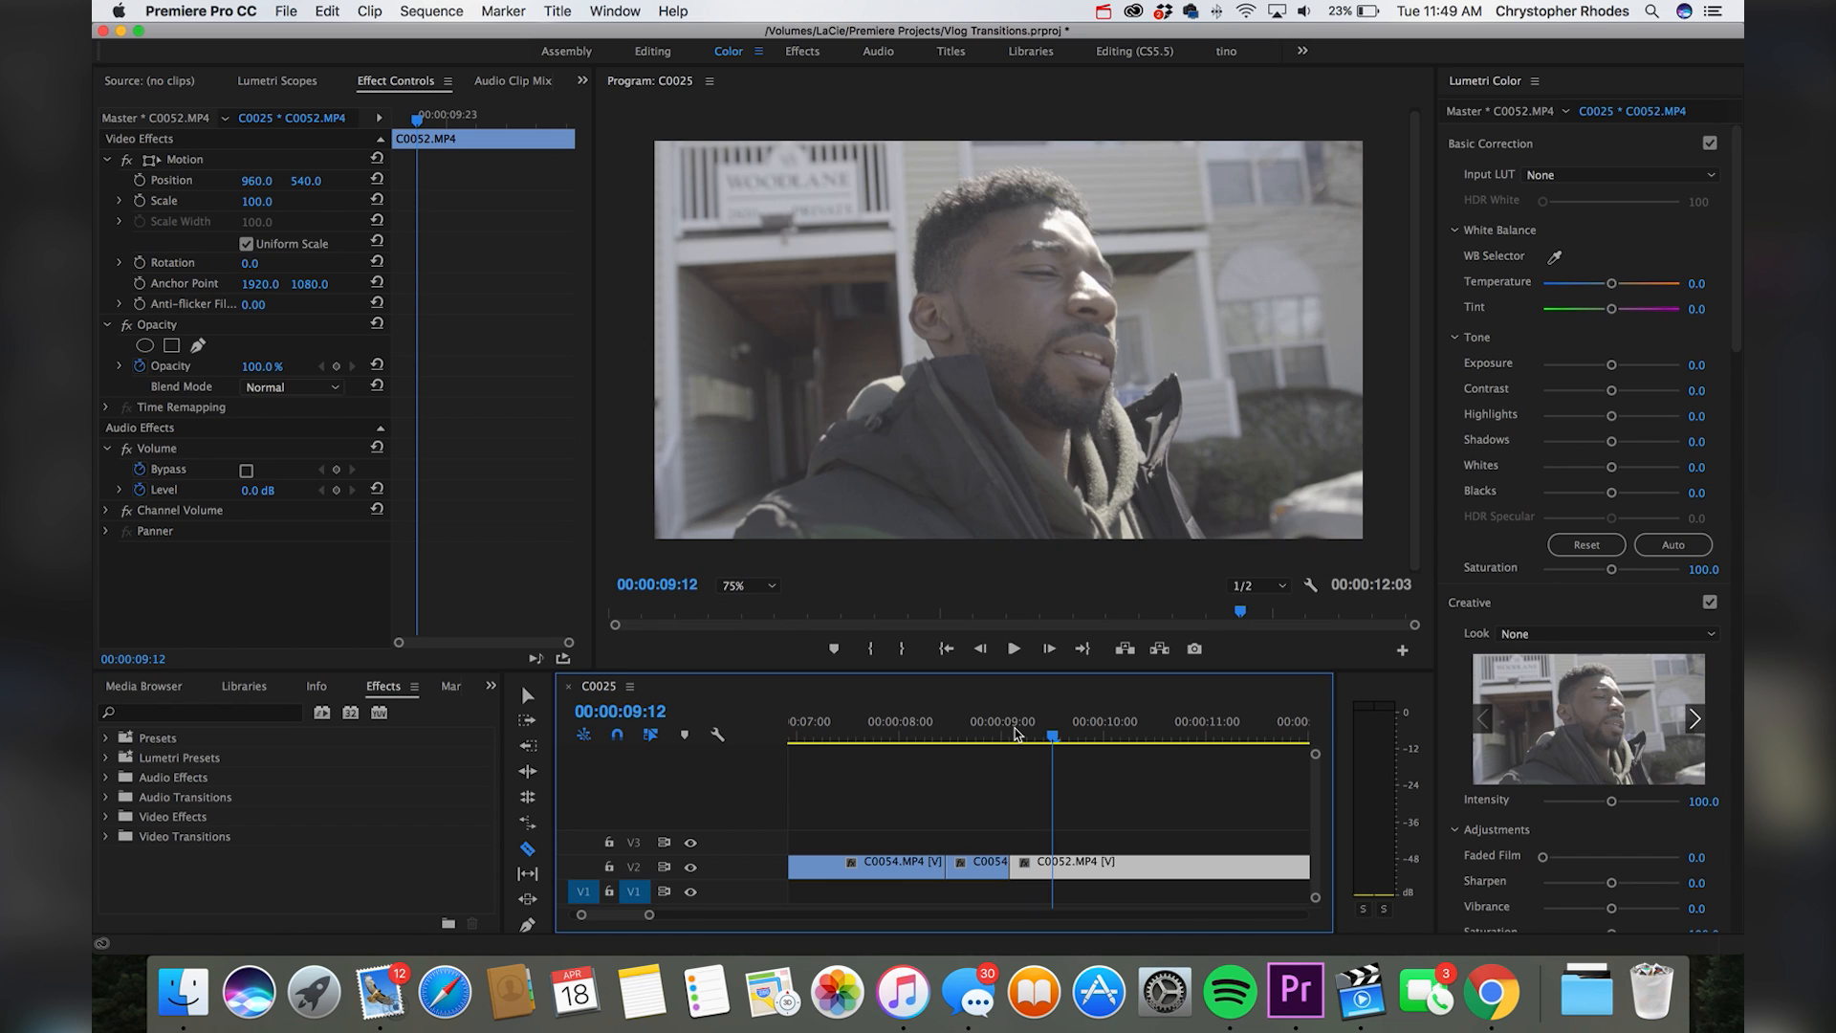
{"action": "key", "text": "shift+Right"}
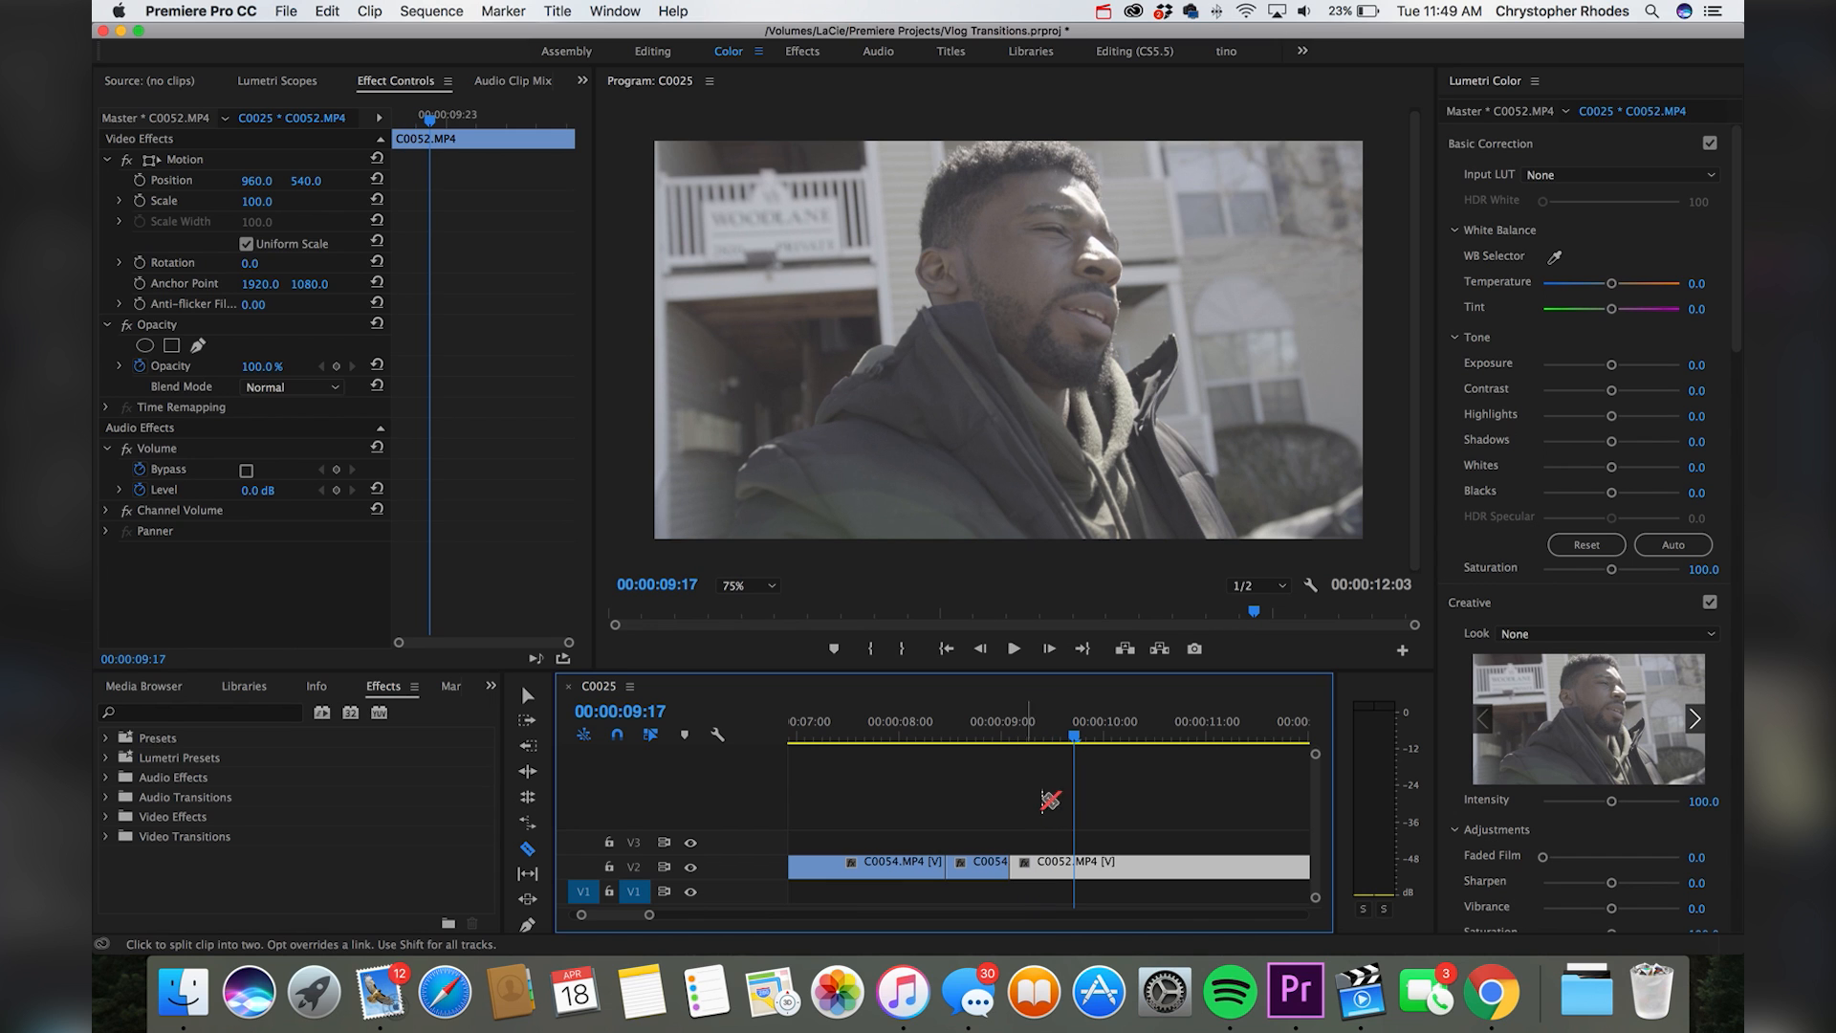
{"action": "left_click", "coordinate": [1075, 865]}
{"action": "key", "text": "v"}
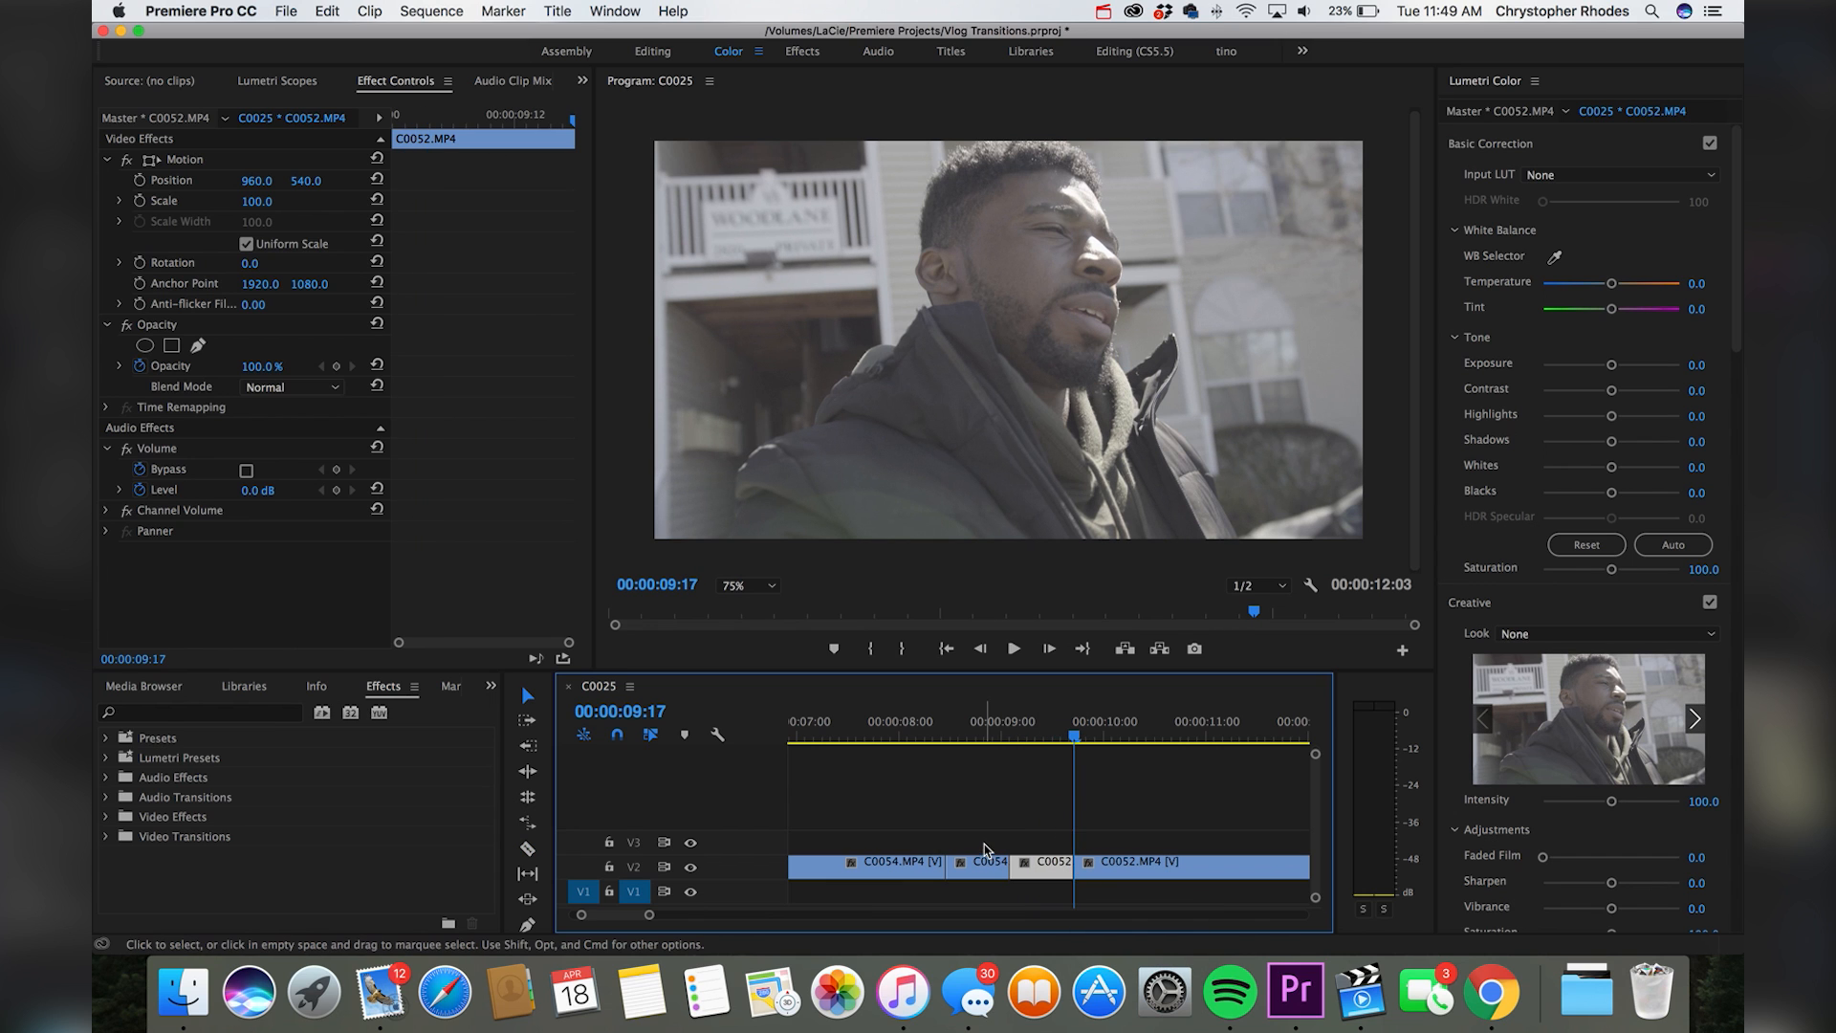
- Select the two short pieces around the C0054.MP4 to C0052.MP4 cut on V2, label them Cerulean, and deselect
{"action": "left_click_drag", "start_coordinate": [983, 846], "coordinate": [1044, 875]}
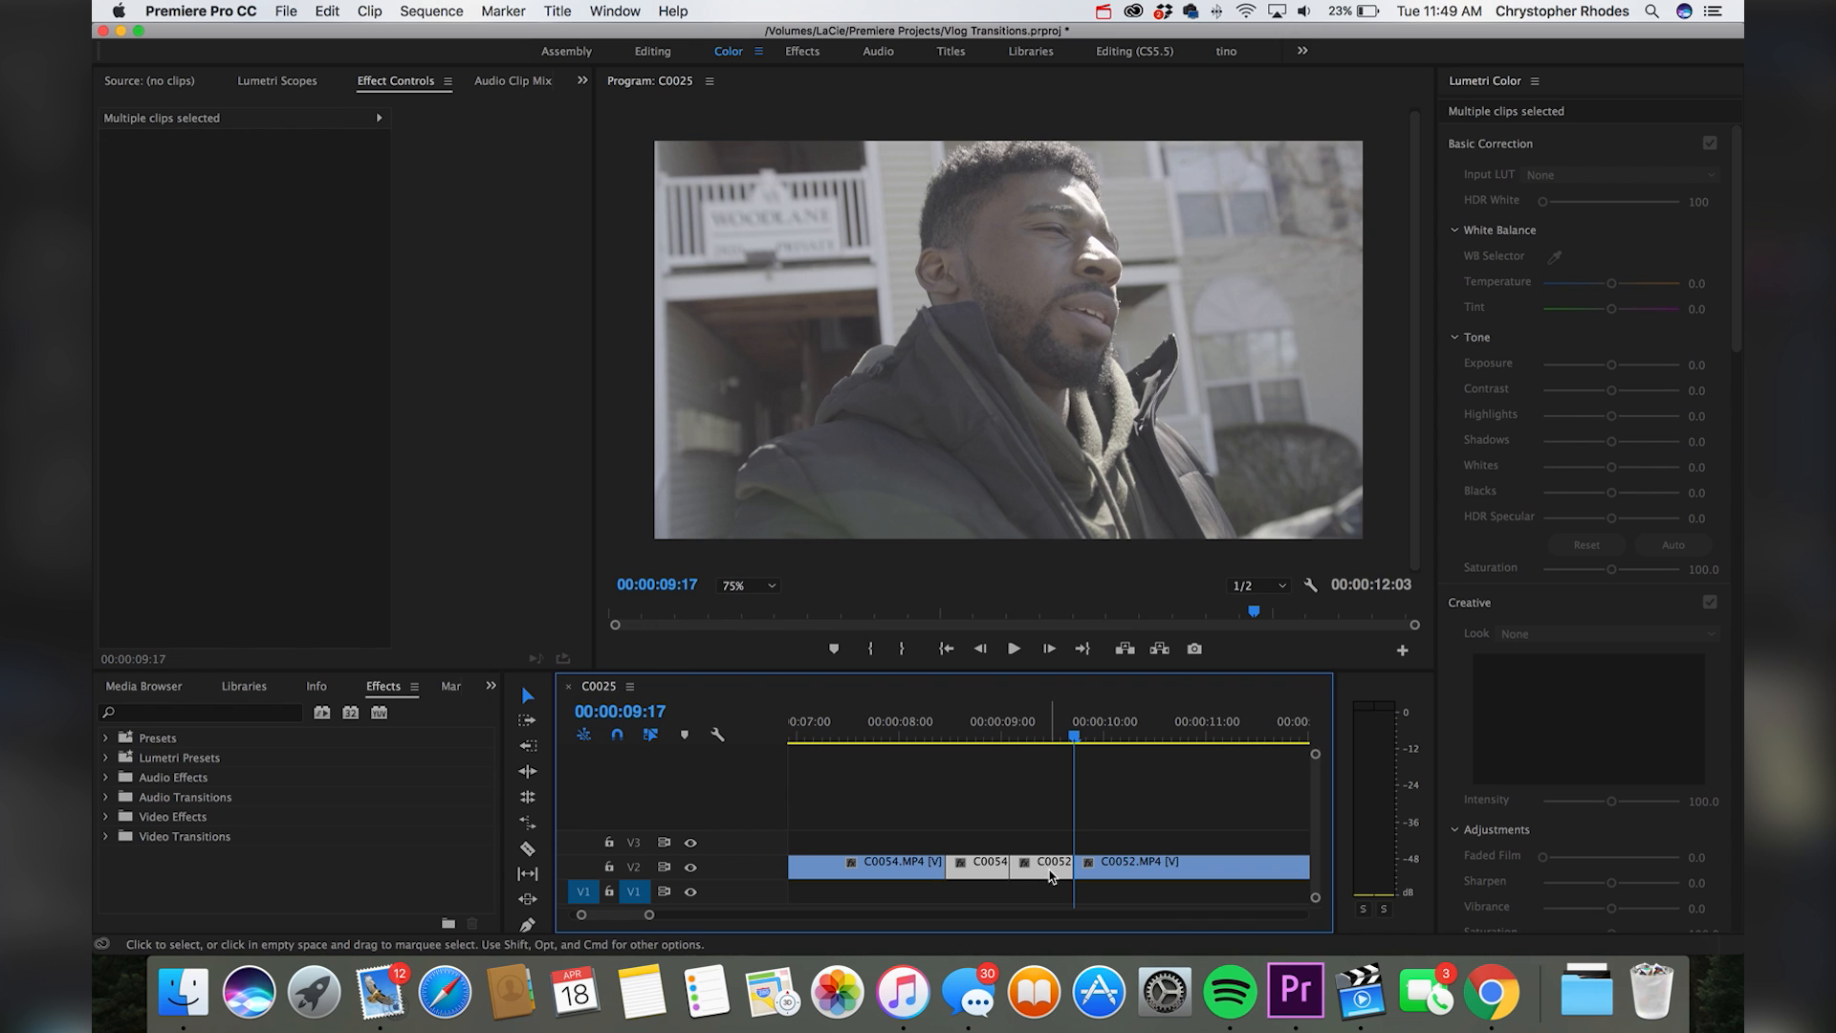
{"action": "right_click", "coordinate": [1050, 872]}
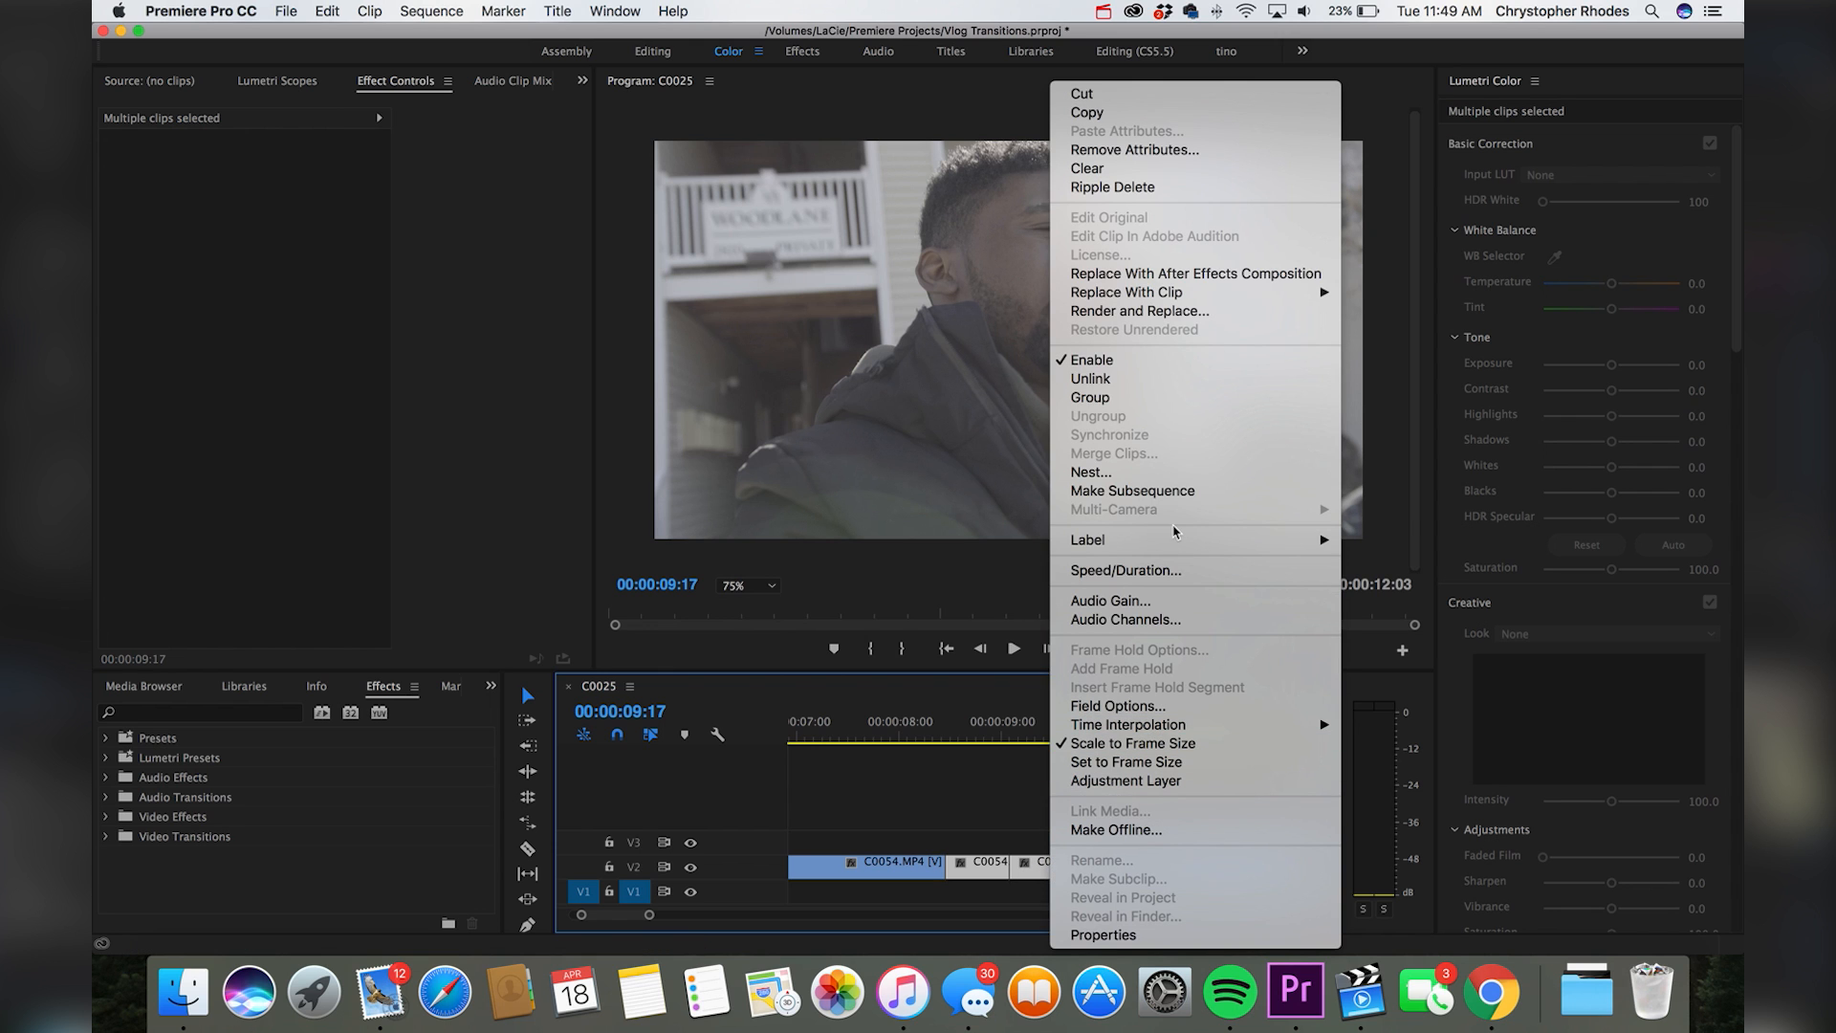
{"action": "mouse_move", "coordinate": [1176, 540]}
{"action": "left_click", "coordinate": [1390, 590]}
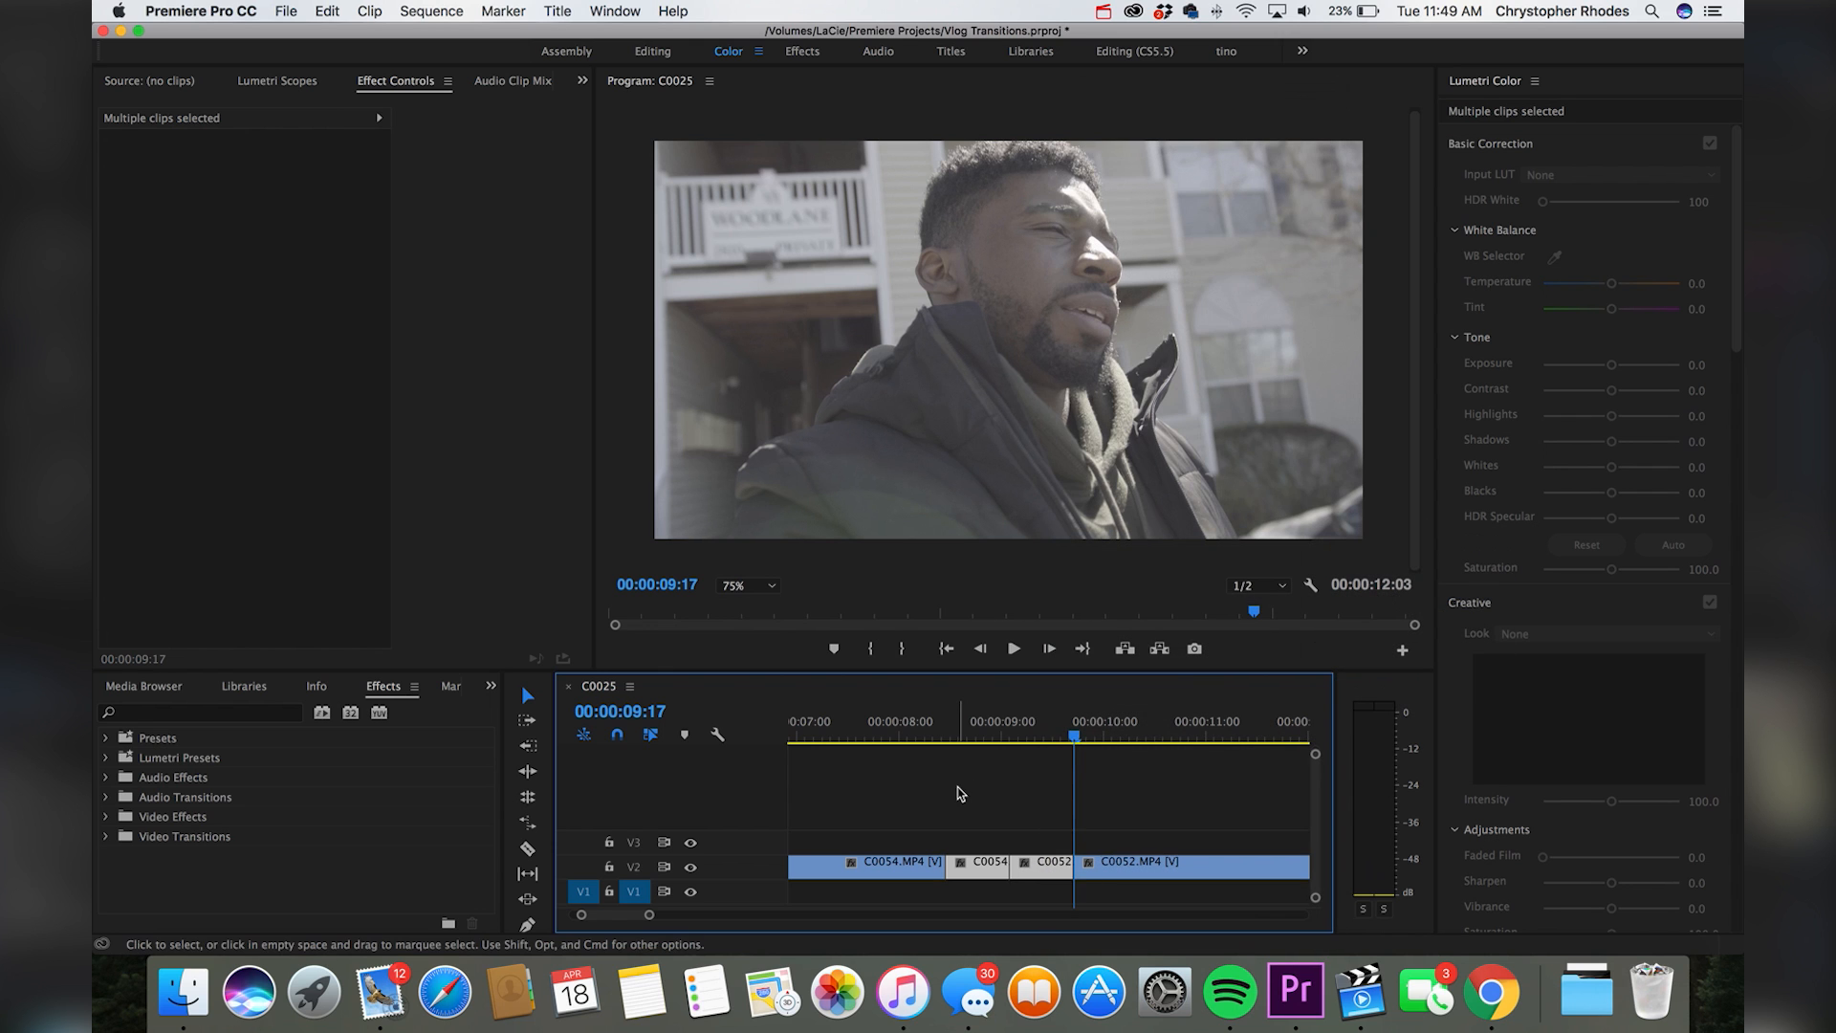
{"action": "left_click_drag", "start_coordinate": [1046, 832], "coordinate": [983, 867]}
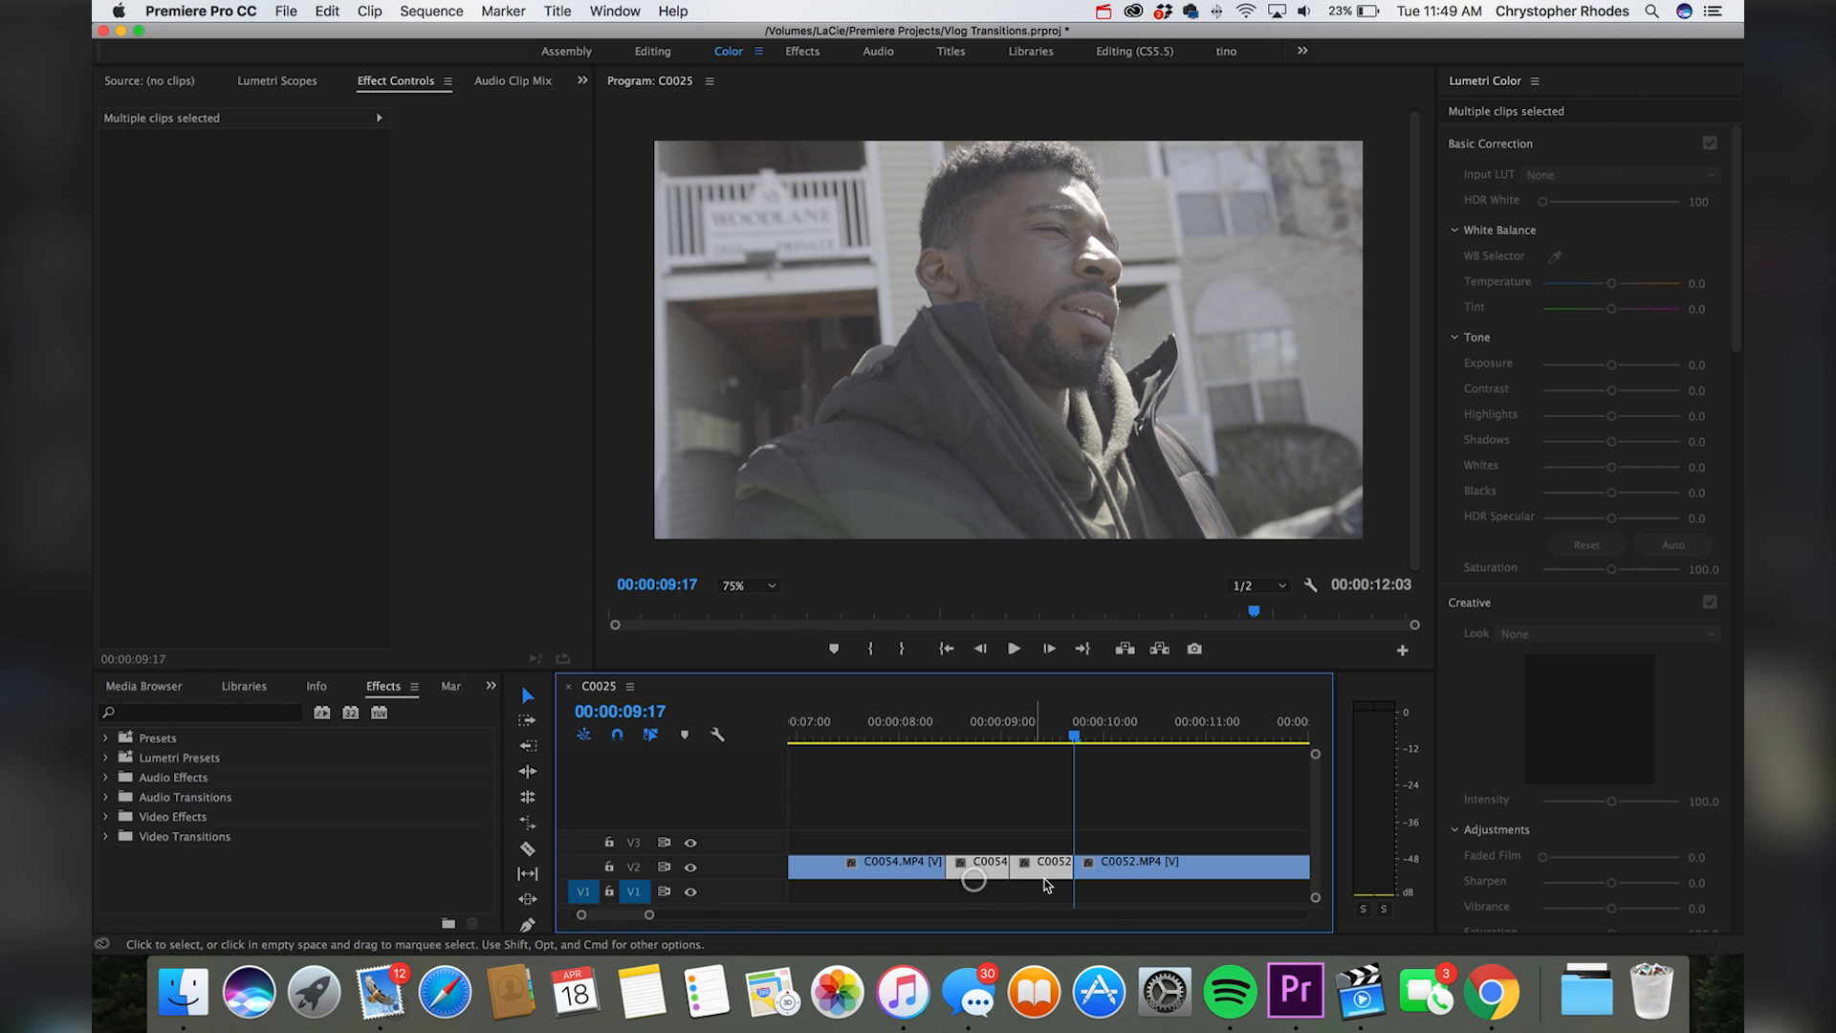
{"action": "right_click", "coordinate": [1048, 868]}
{"action": "mouse_move", "coordinate": [1220, 543]}
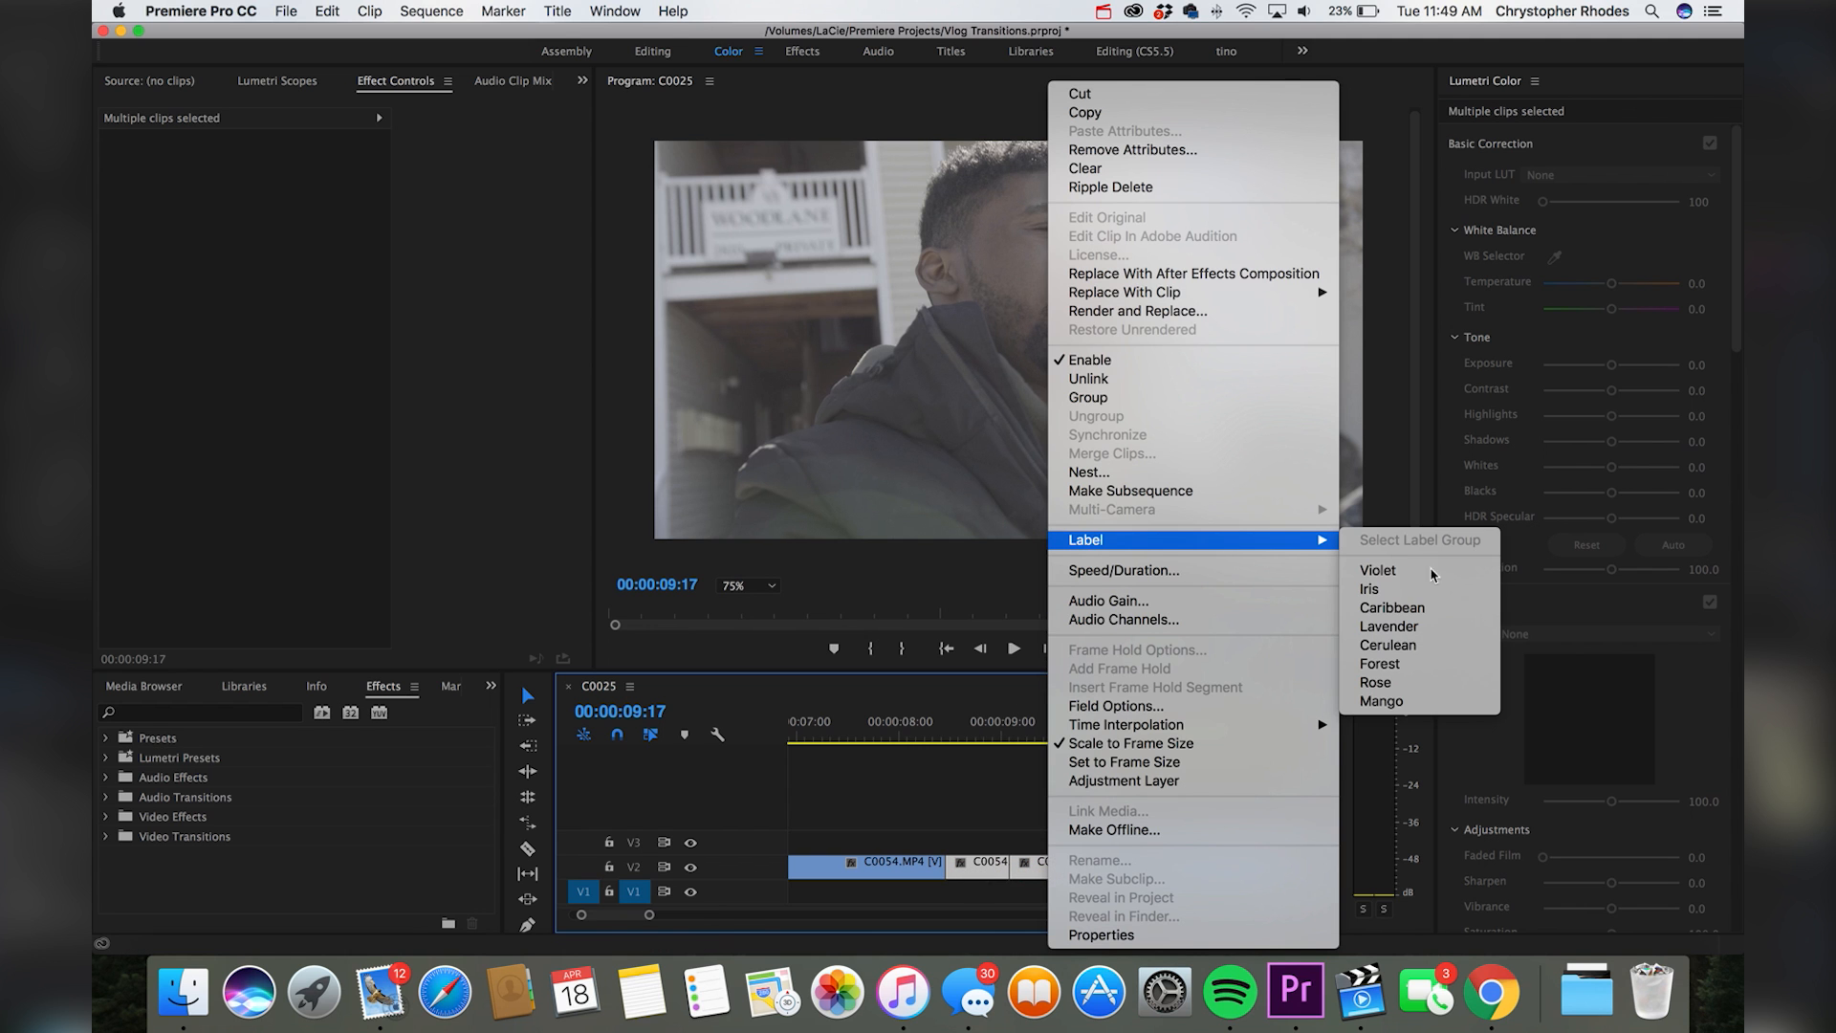
{"action": "left_click", "coordinate": [1414, 638]}
{"action": "left_click", "coordinate": [982, 786]}
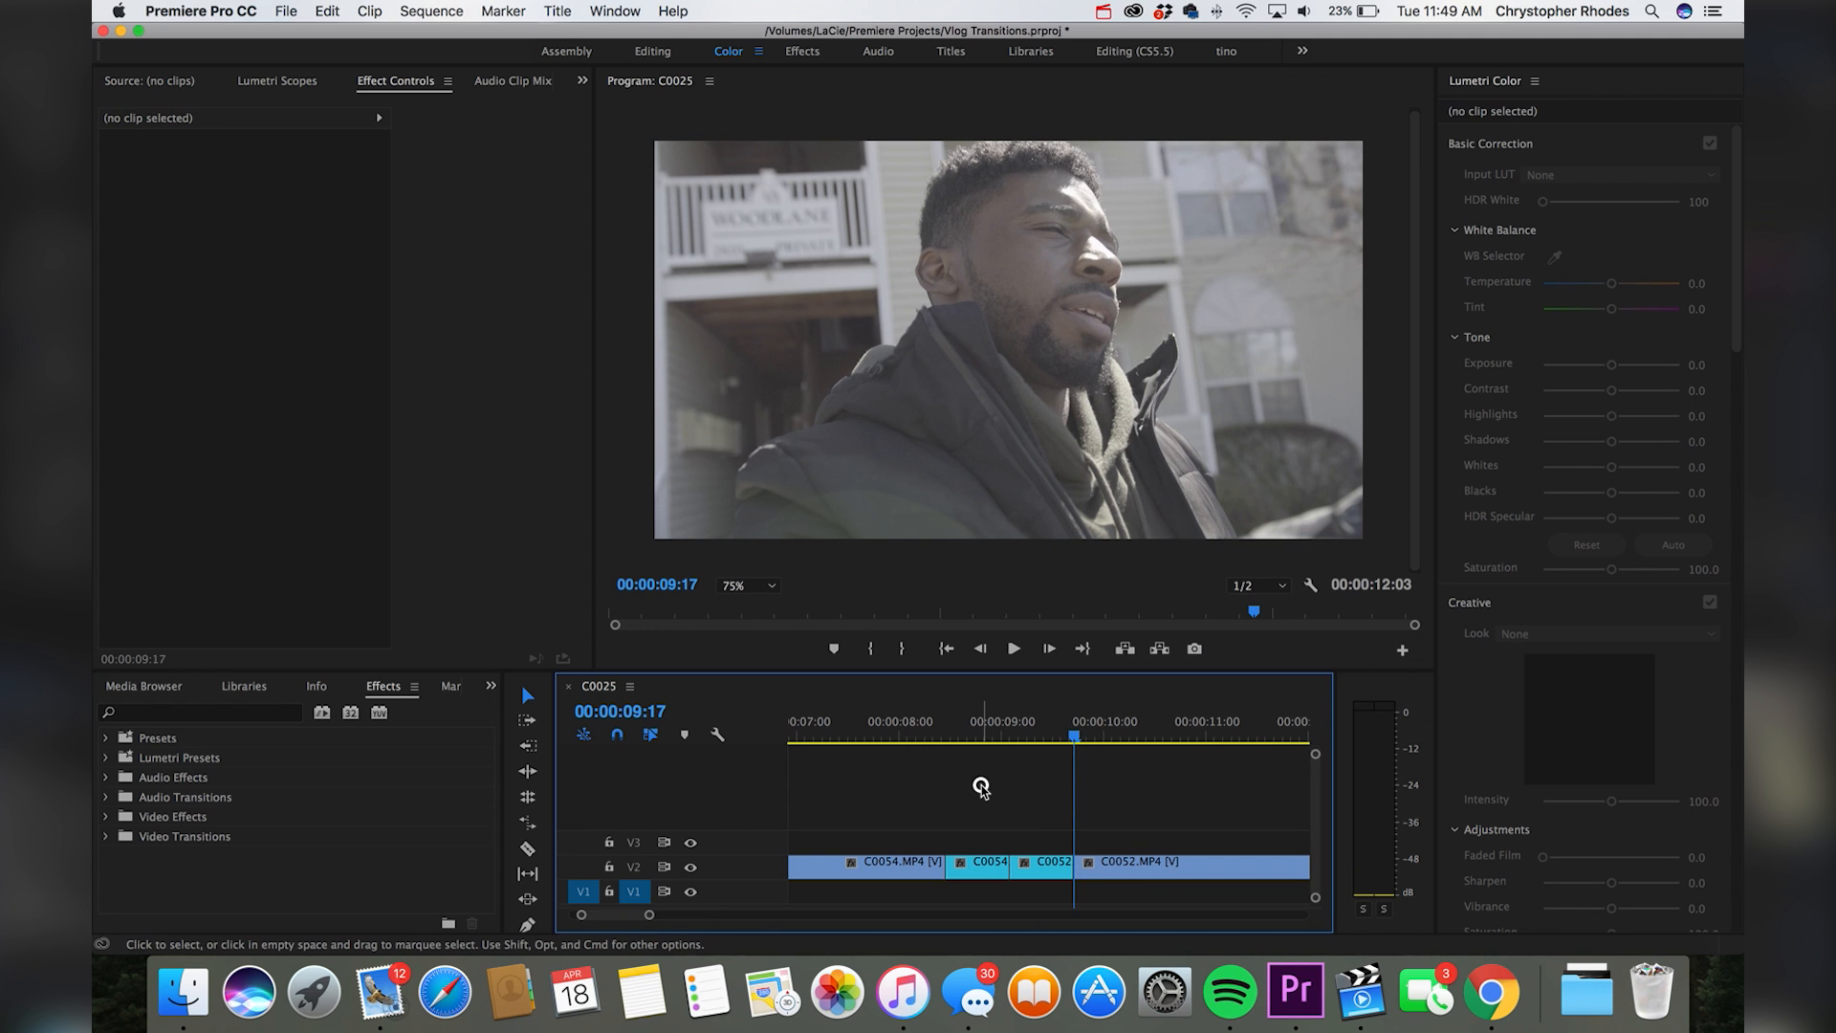
- Apply the Replicate effect to the short C0054.MP4 piece and set its Count to 3
{"action": "left_click", "coordinate": [956, 724]}
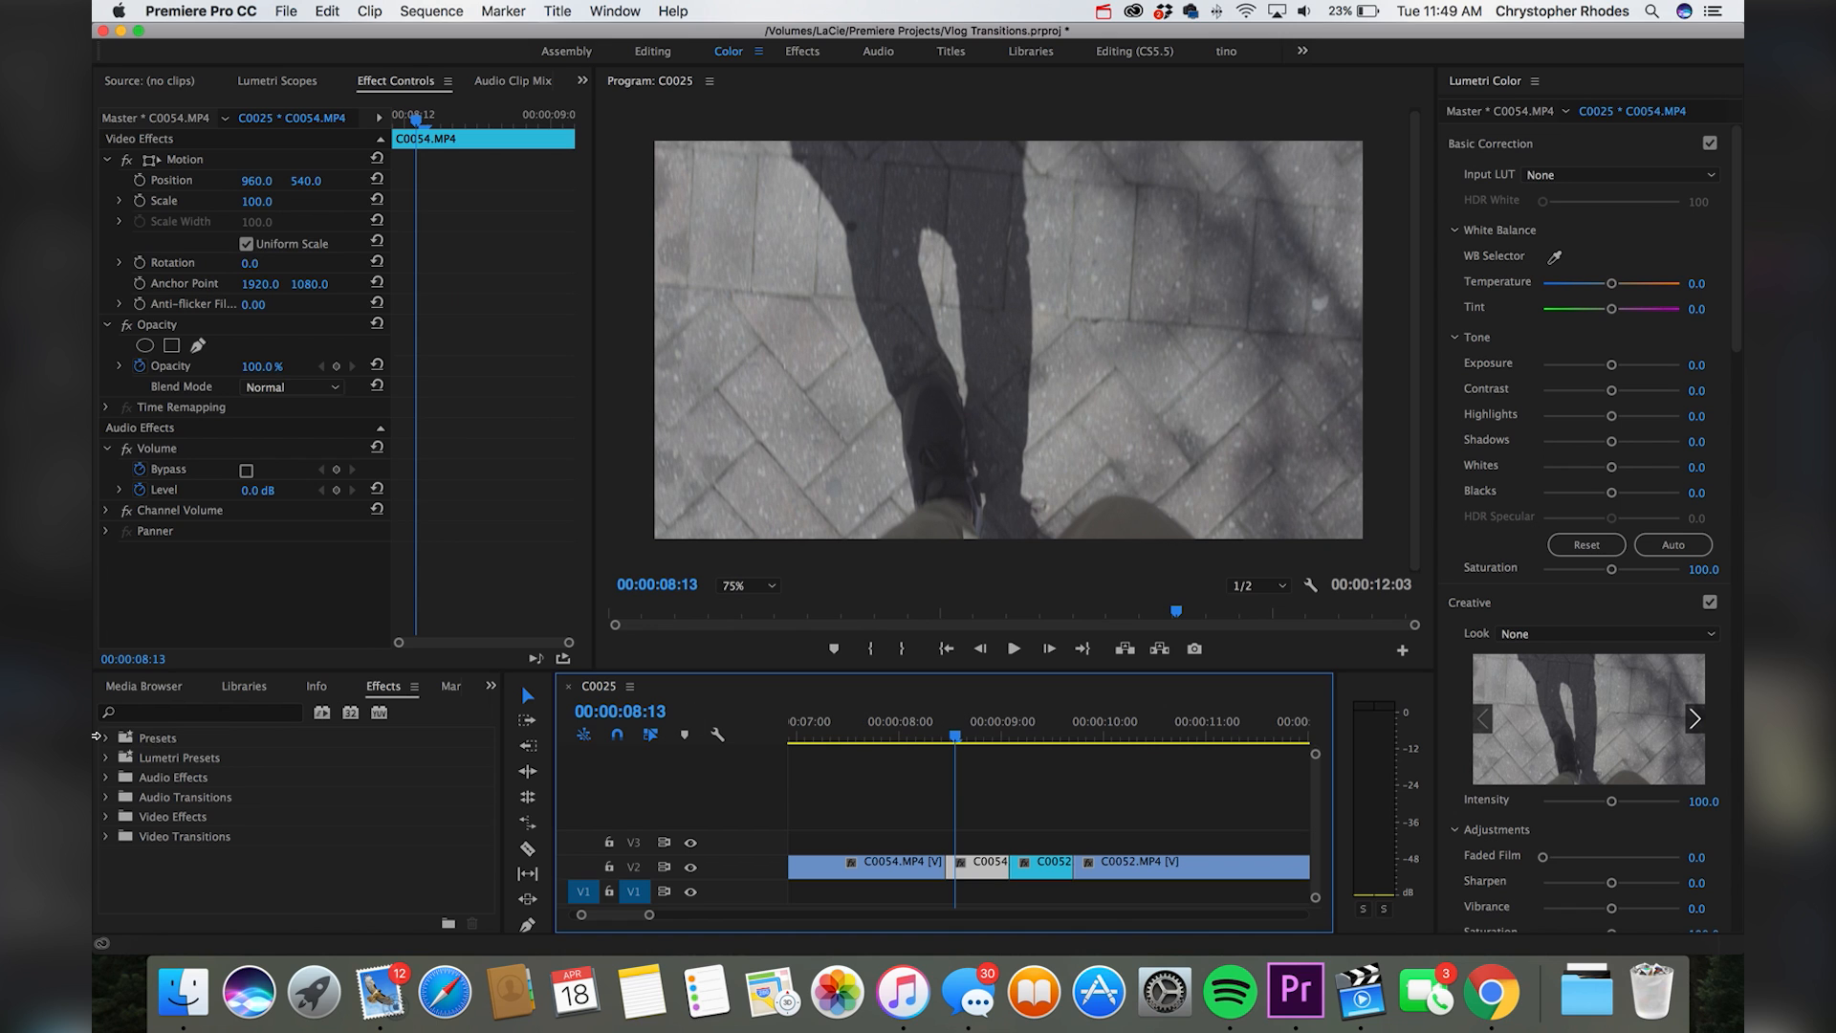
{"action": "left_click", "coordinate": [250, 713]}
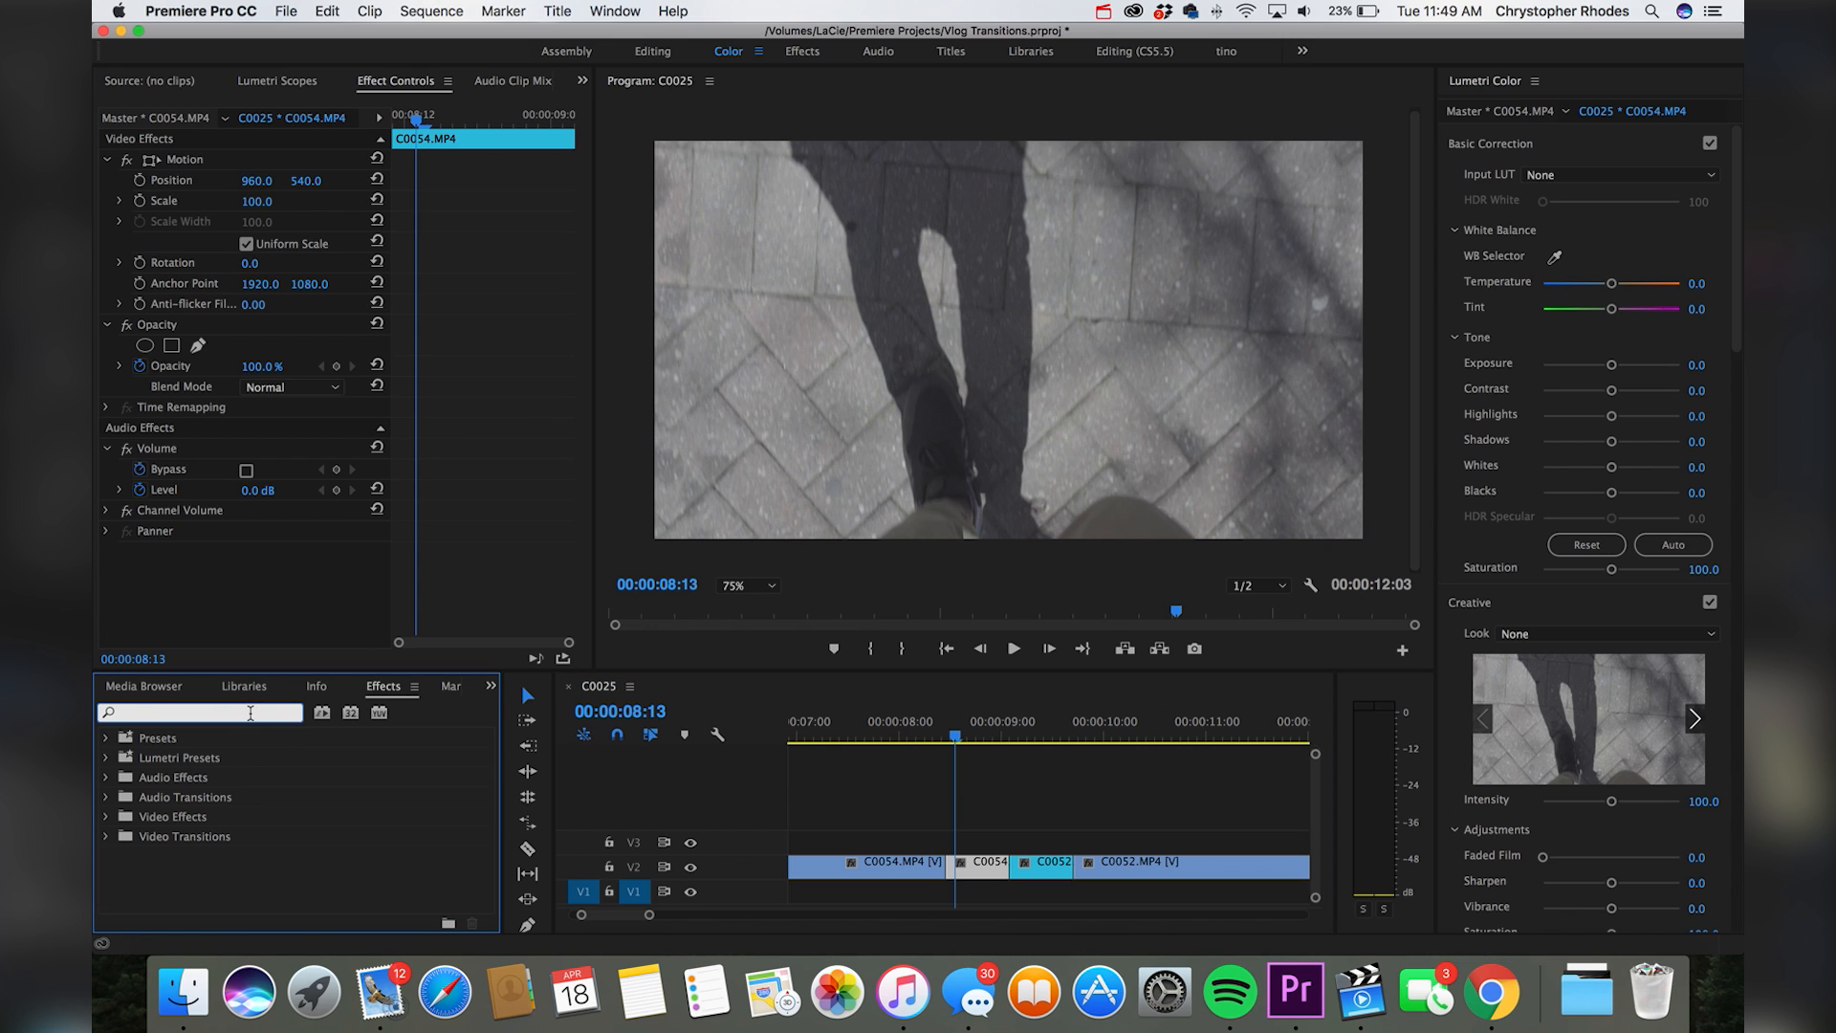
{"action": "type", "text": "repli"}
{"action": "left_click_drag", "start_coordinate": [183, 861], "coordinate": [994, 854]}
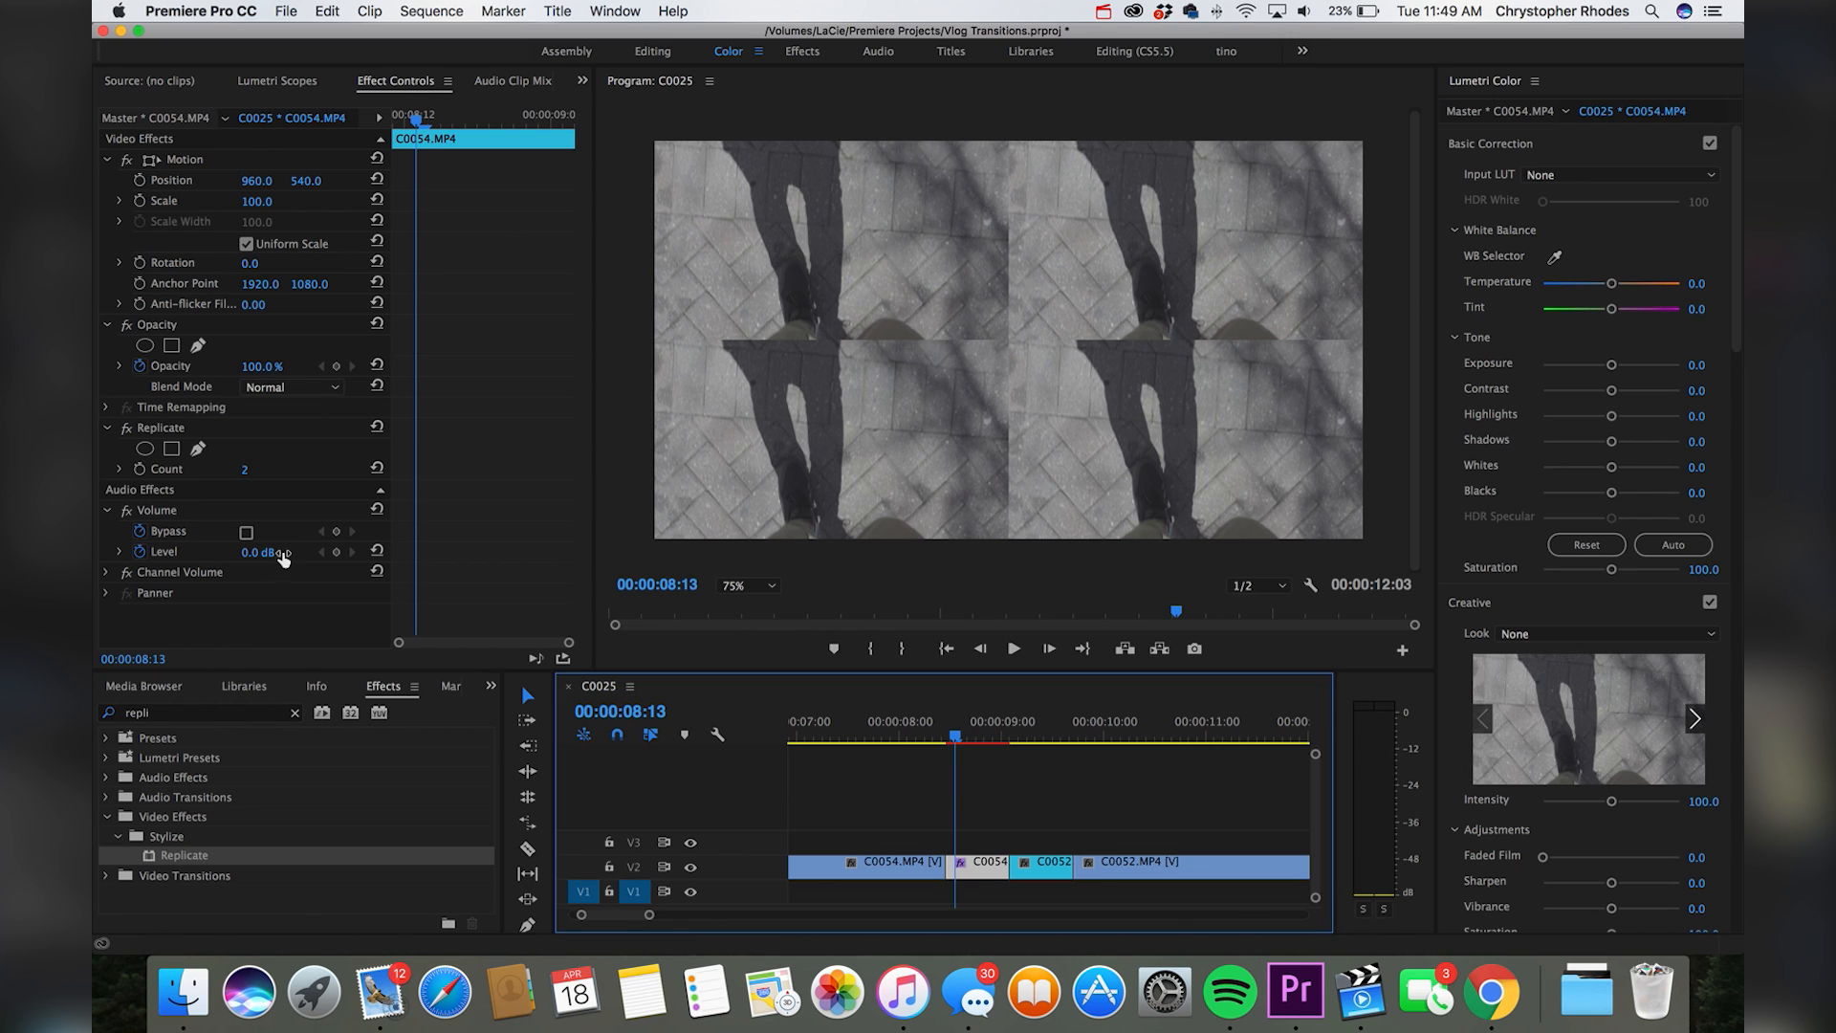
{"action": "left_click", "coordinate": [244, 471]}
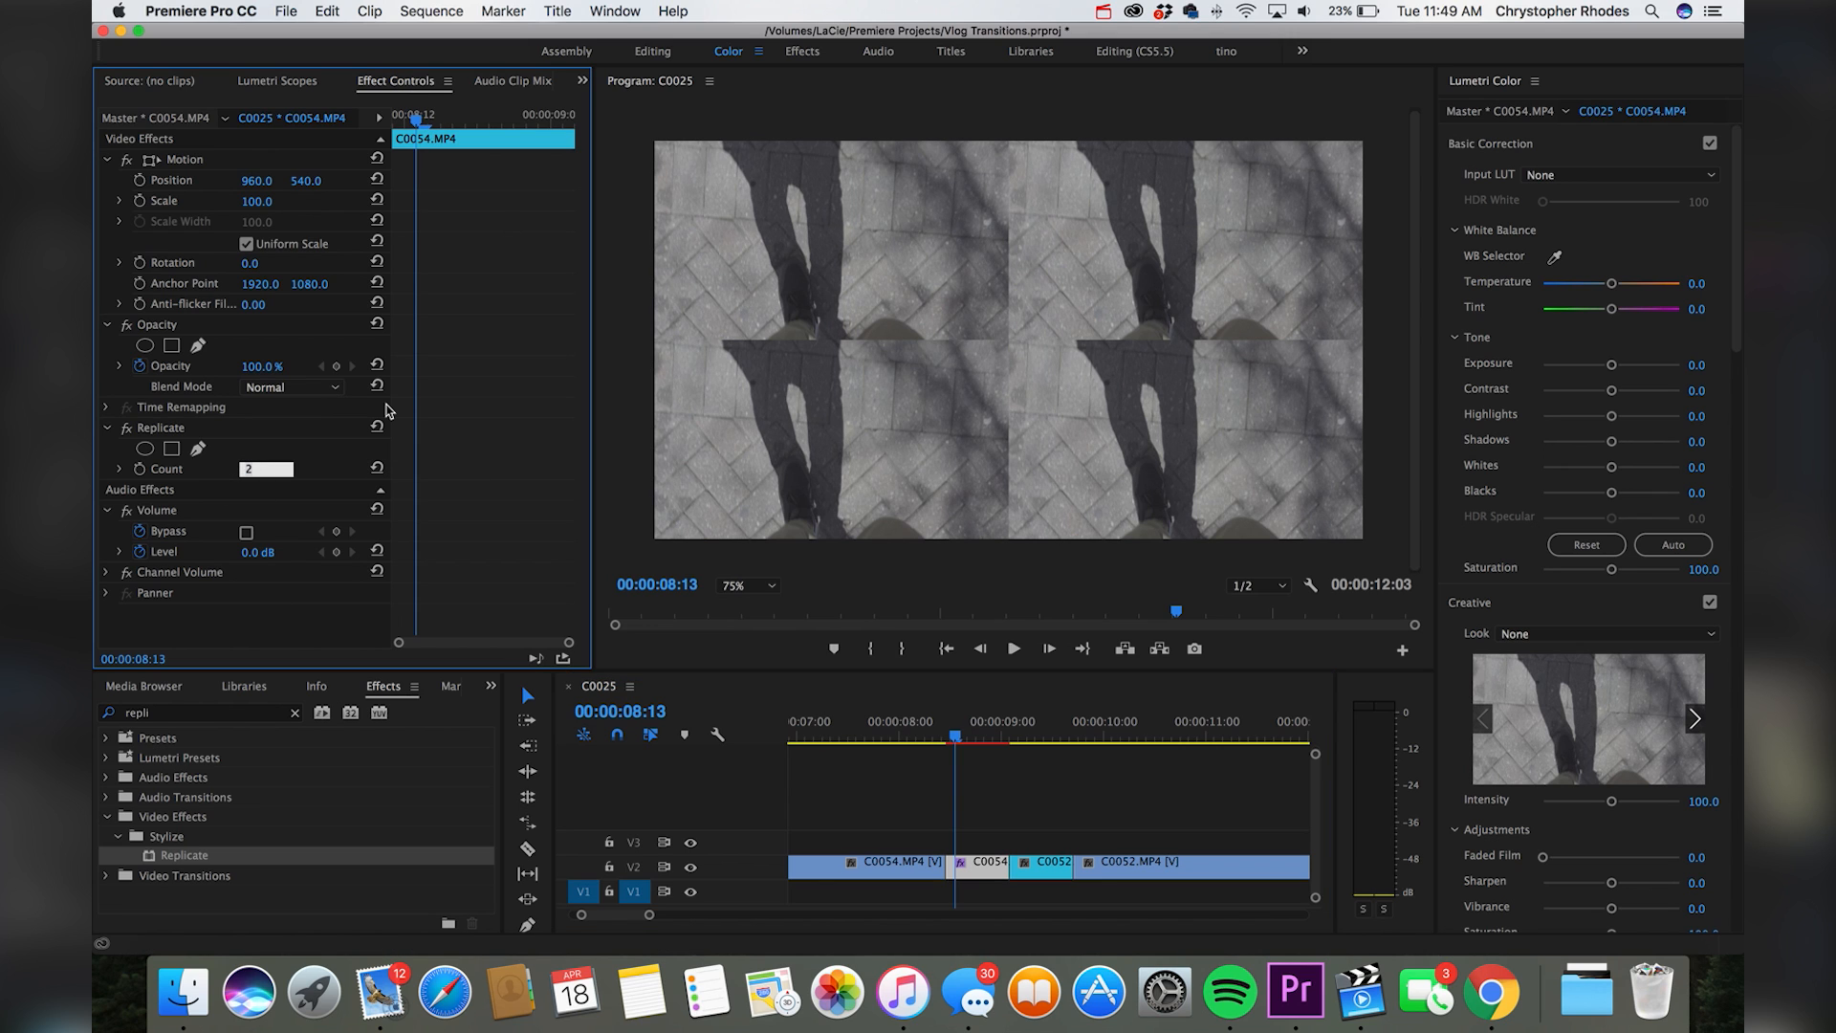
{"action": "key", "text": "Return"}
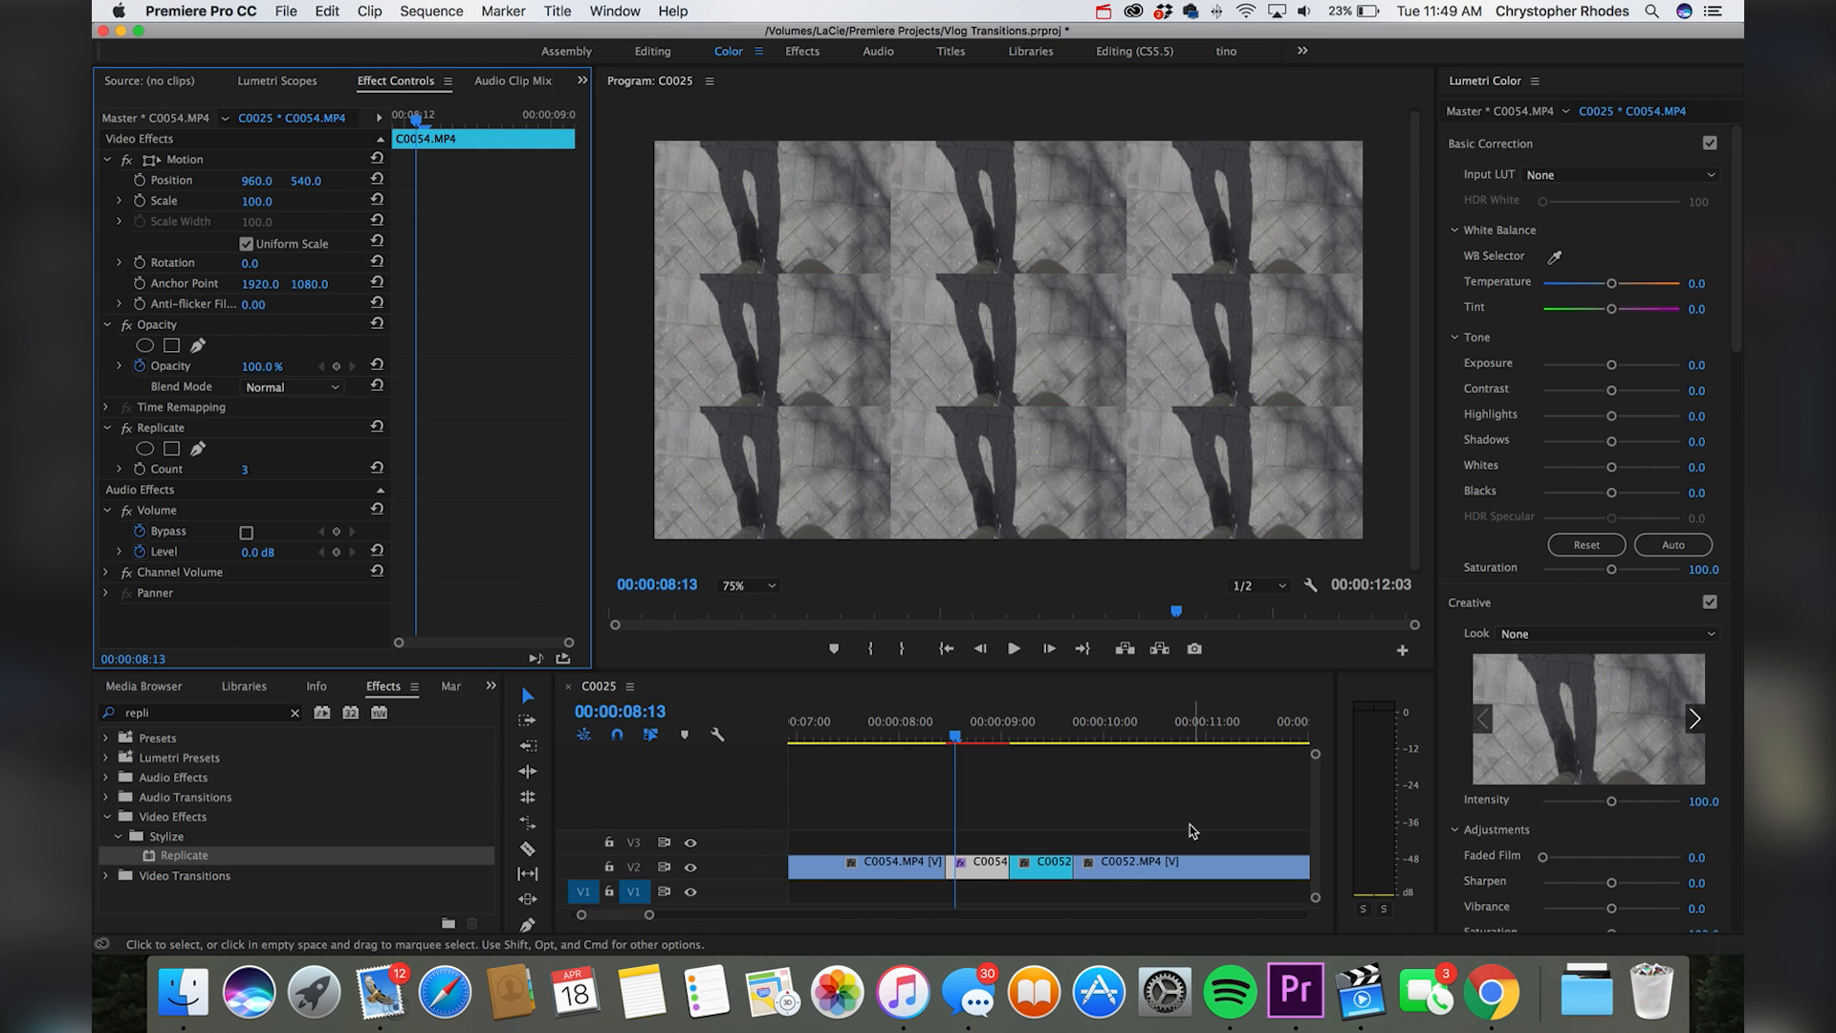
- Apply a Mirror effect to the short C0054.MP4 piece and set its horizontal Reflection Center to 2548
{"action": "left_click", "coordinate": [1011, 805]}
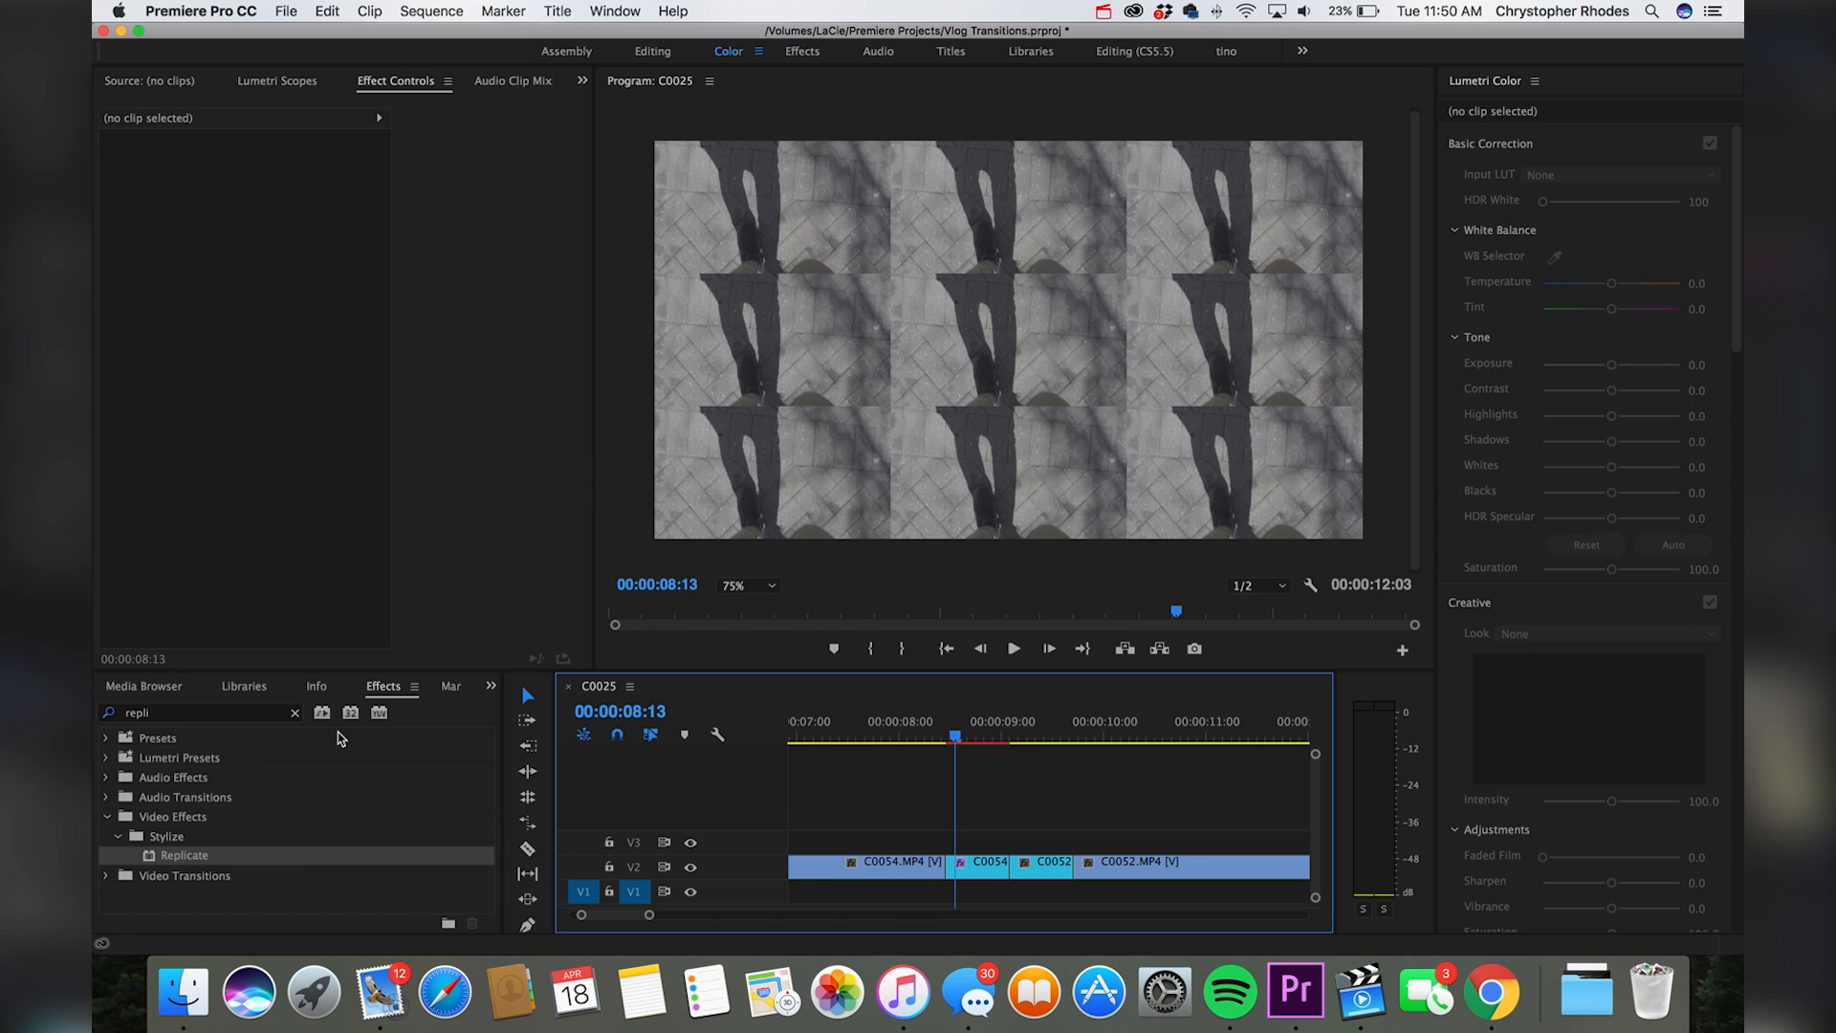
{"action": "left_click", "coordinate": [294, 712]}
{"action": "type", "text": "mirro"}
{"action": "left_click_drag", "start_coordinate": [191, 865], "coordinate": [980, 865]}
{"action": "left_click", "coordinate": [988, 817]}
{"action": "left_click", "coordinate": [985, 864]}
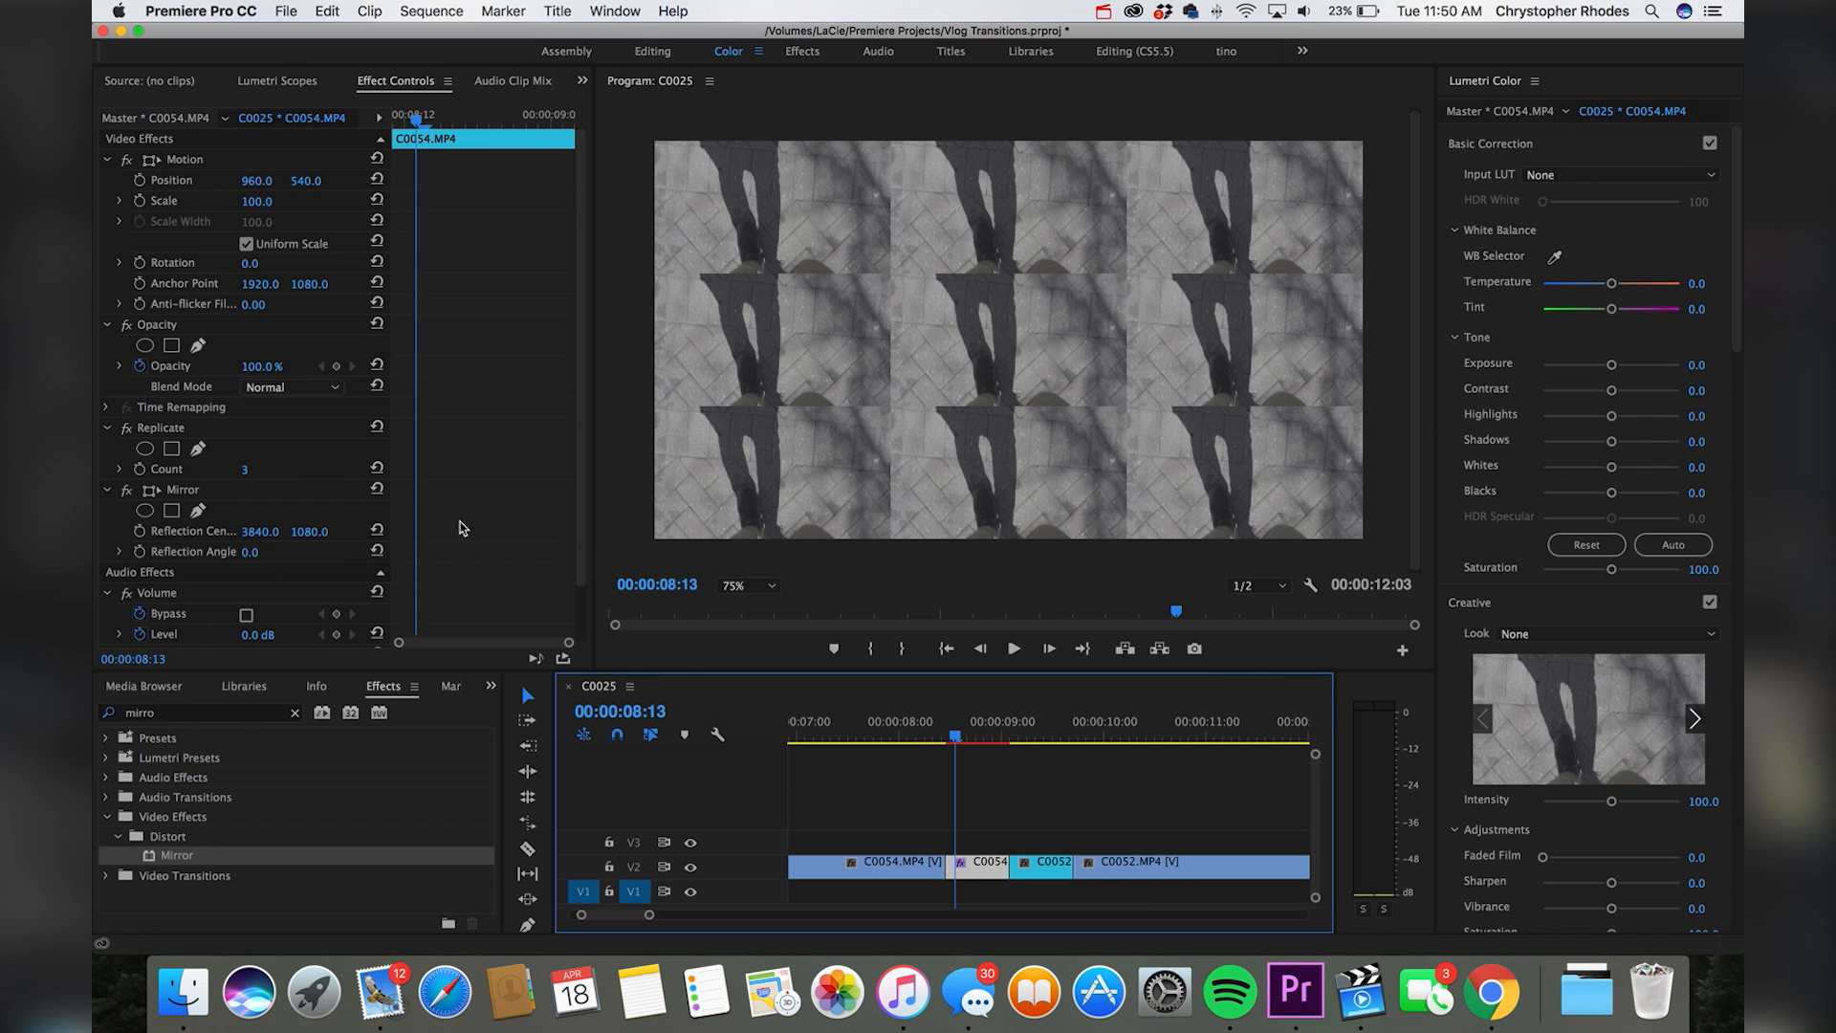
{"action": "left_click", "coordinate": [260, 531]}
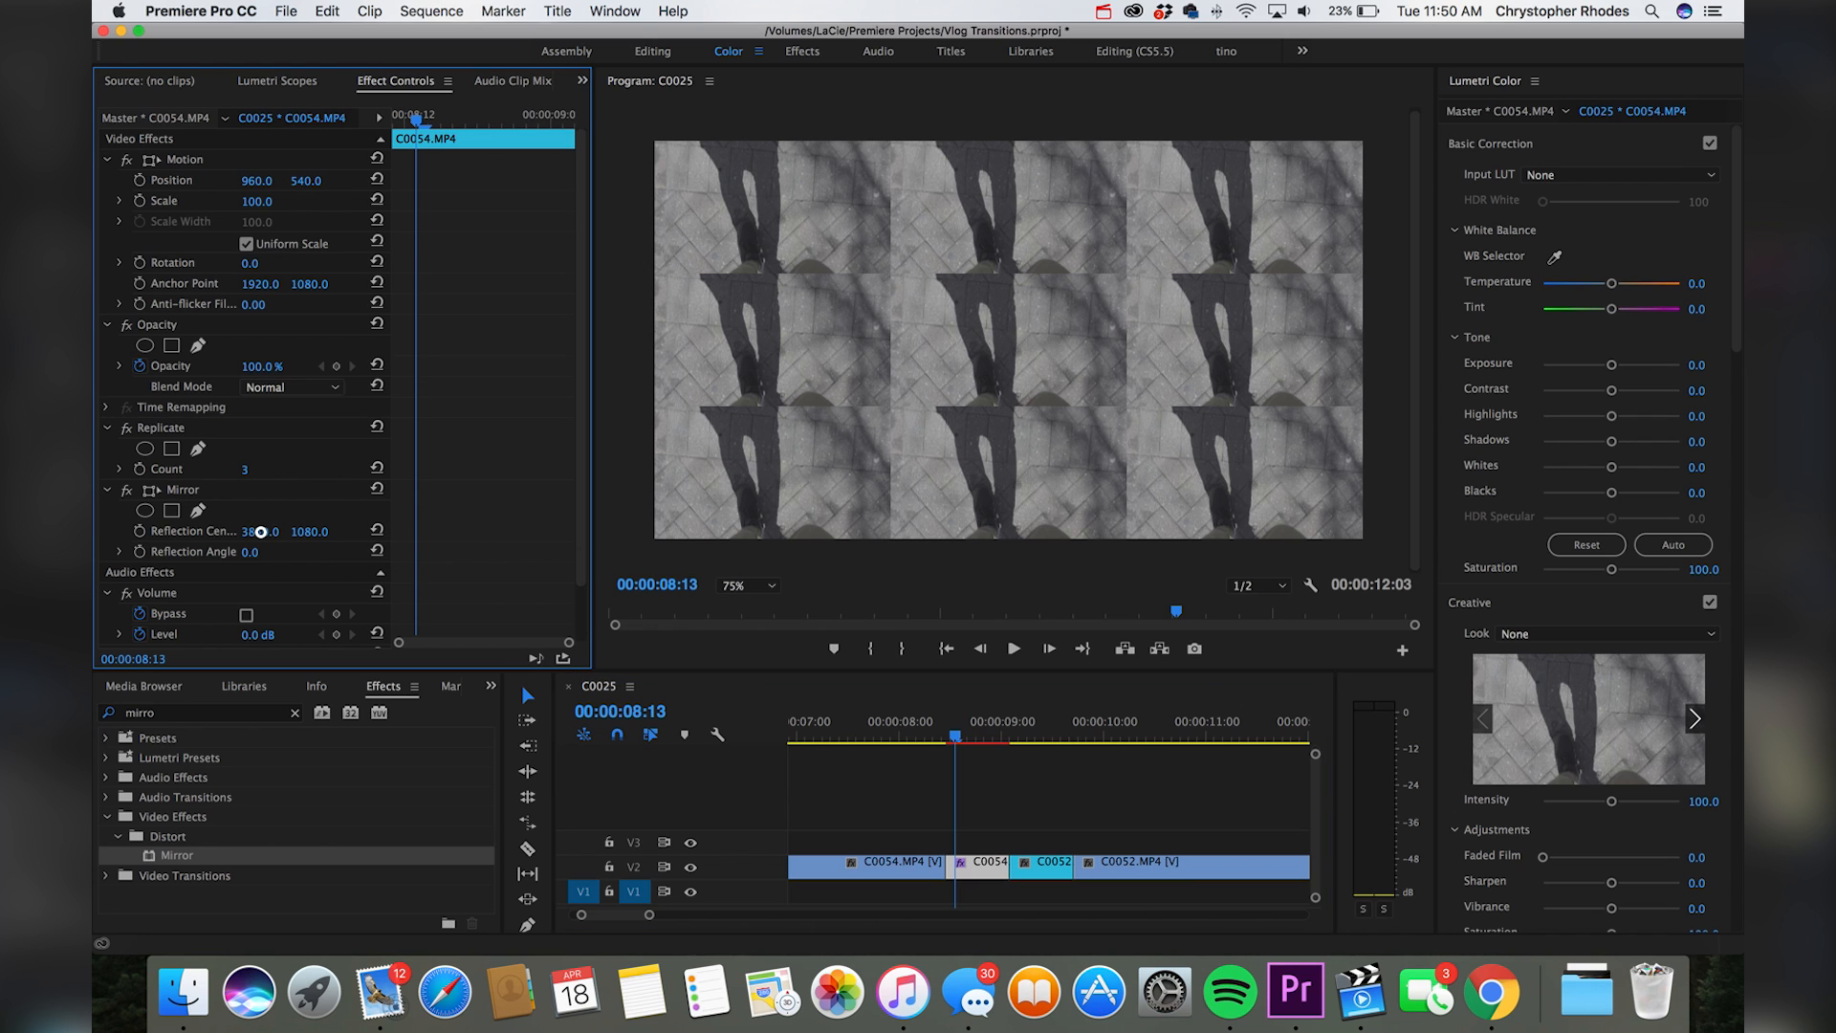
{"action": "left_click_drag", "start_coordinate": [260, 532], "coordinate": [260, 531]}
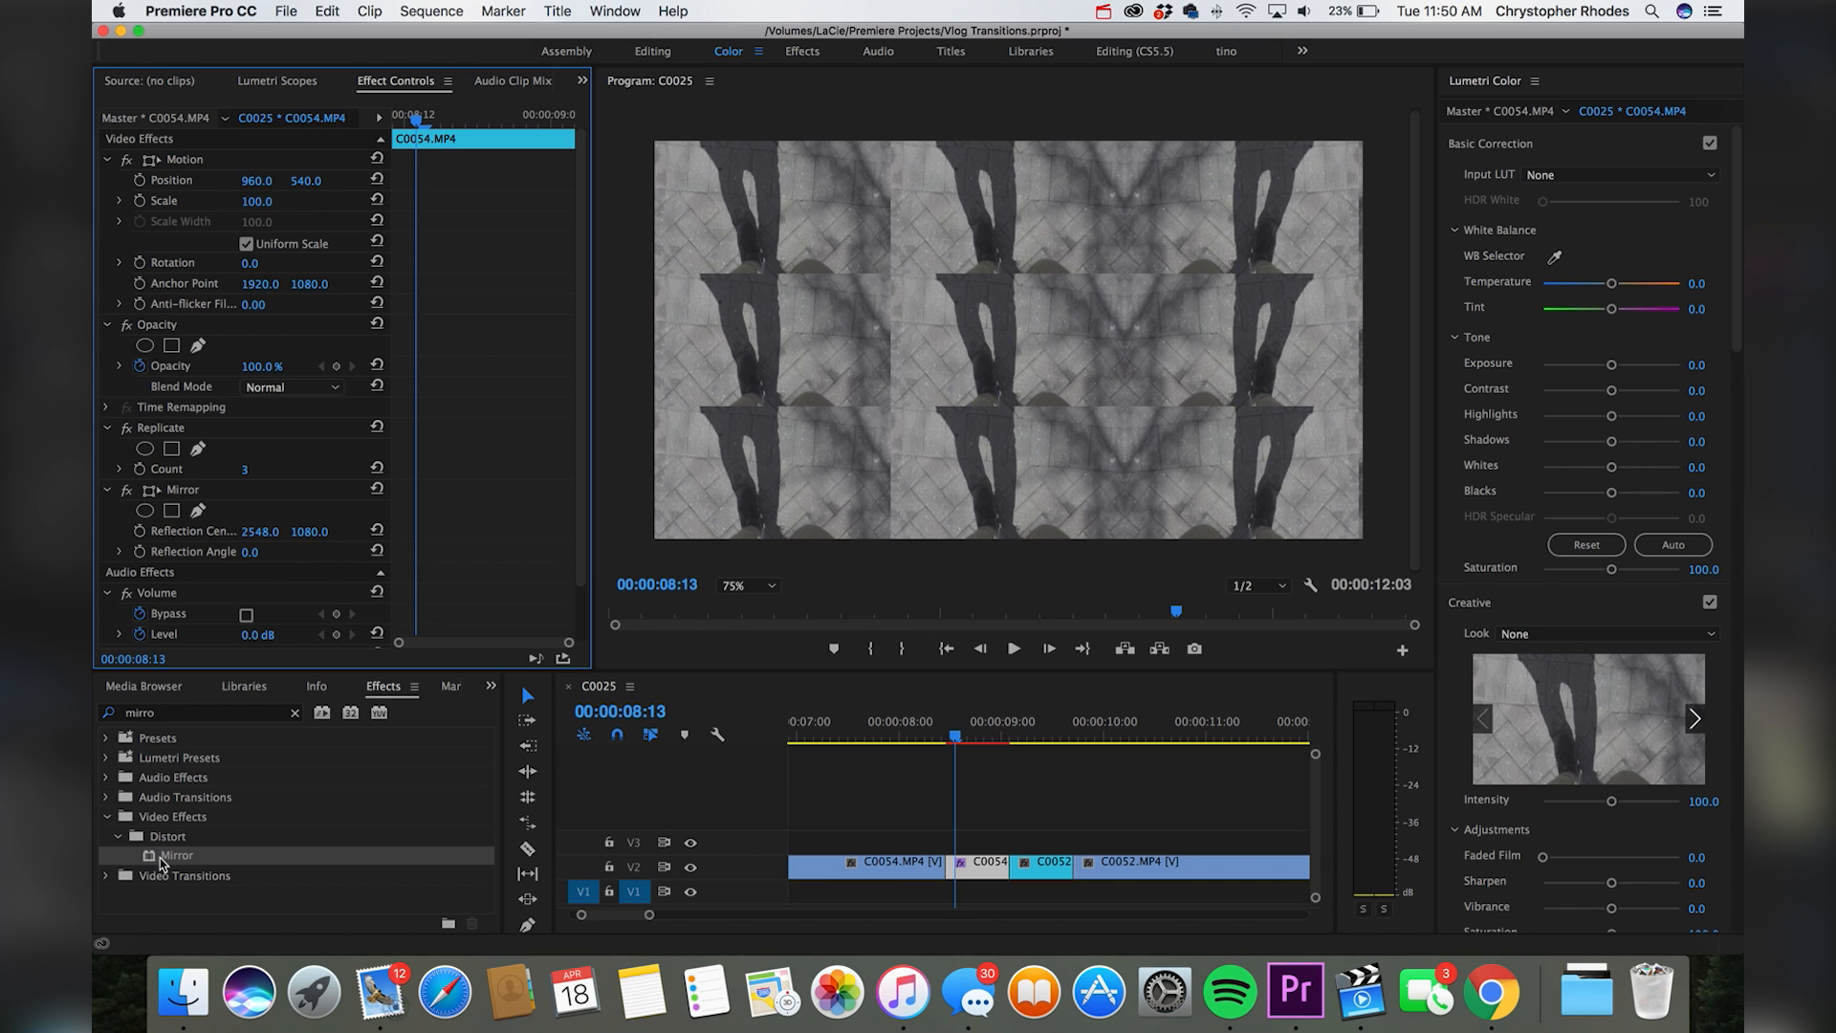
- Add a second Mirror to the short C0054.MP4 piece with Reflection Angle 180° and horizontal Reflection Center 1282
{"action": "left_click_drag", "start_coordinate": [170, 858], "coordinate": [985, 878]}
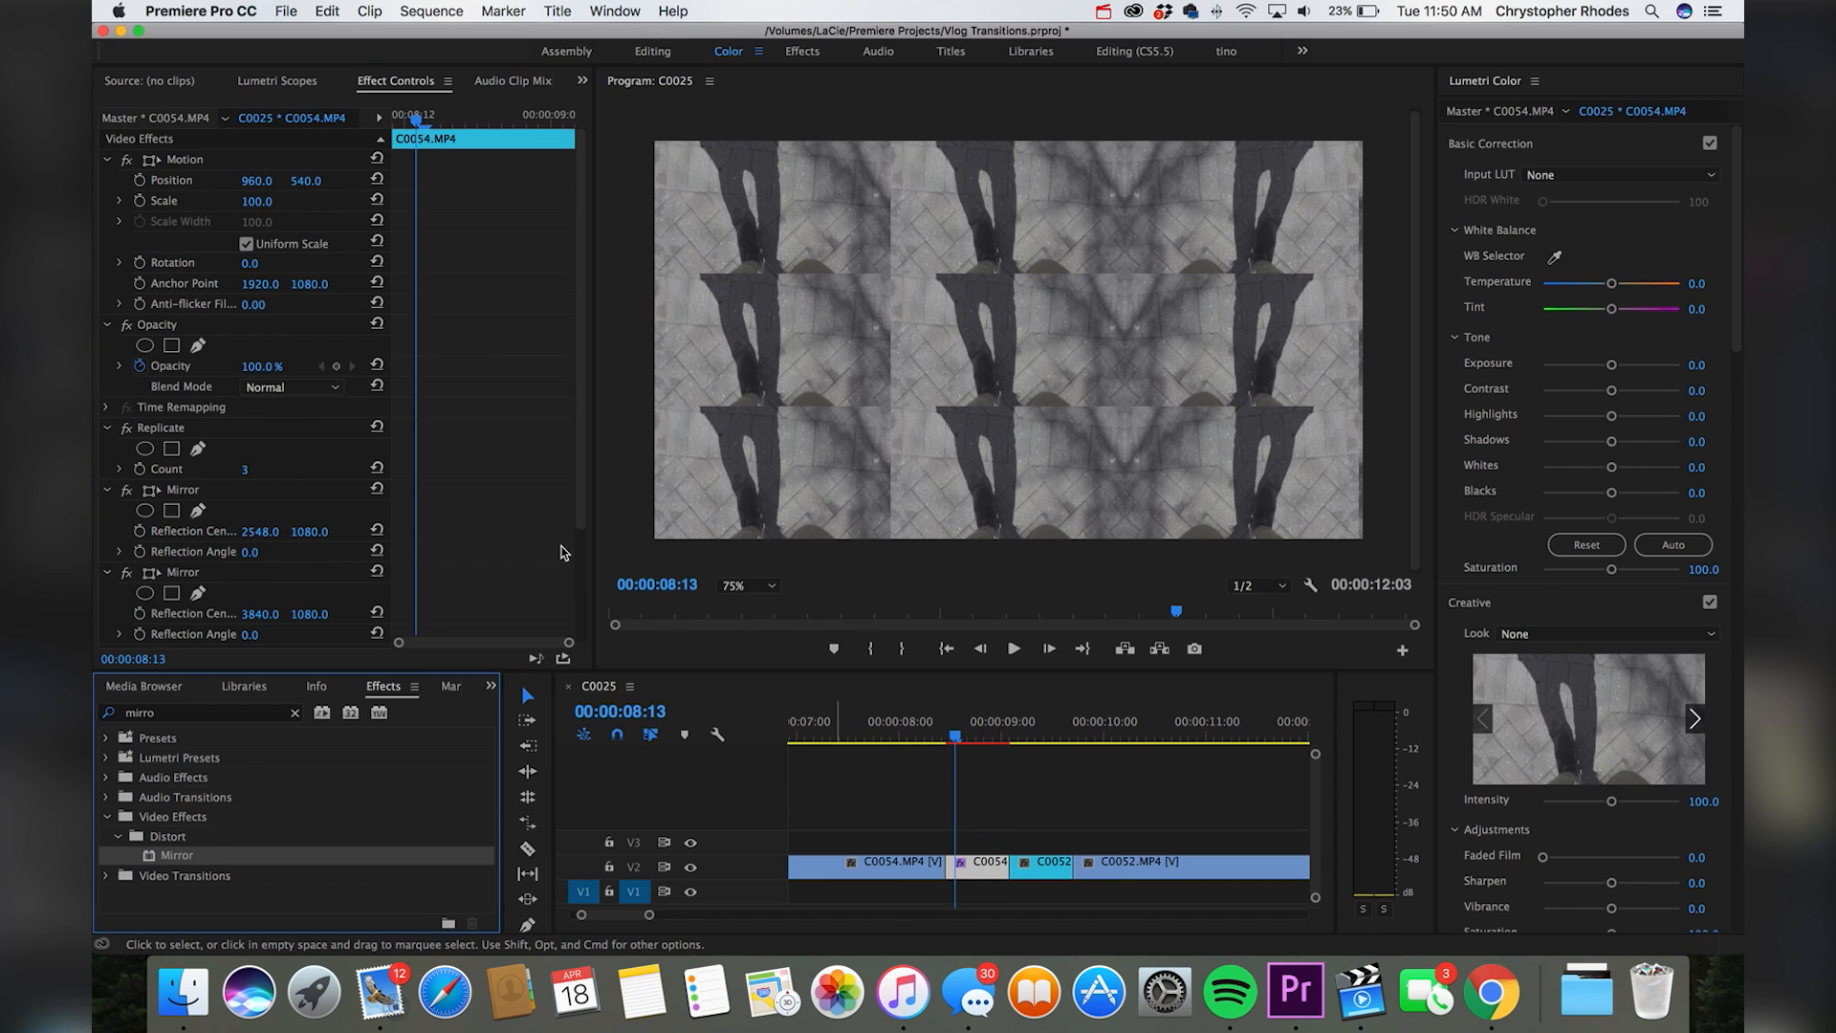
{"action": "scroll", "coordinate": [573, 507], "scroll_direction": "down", "scroll_amount": 3}
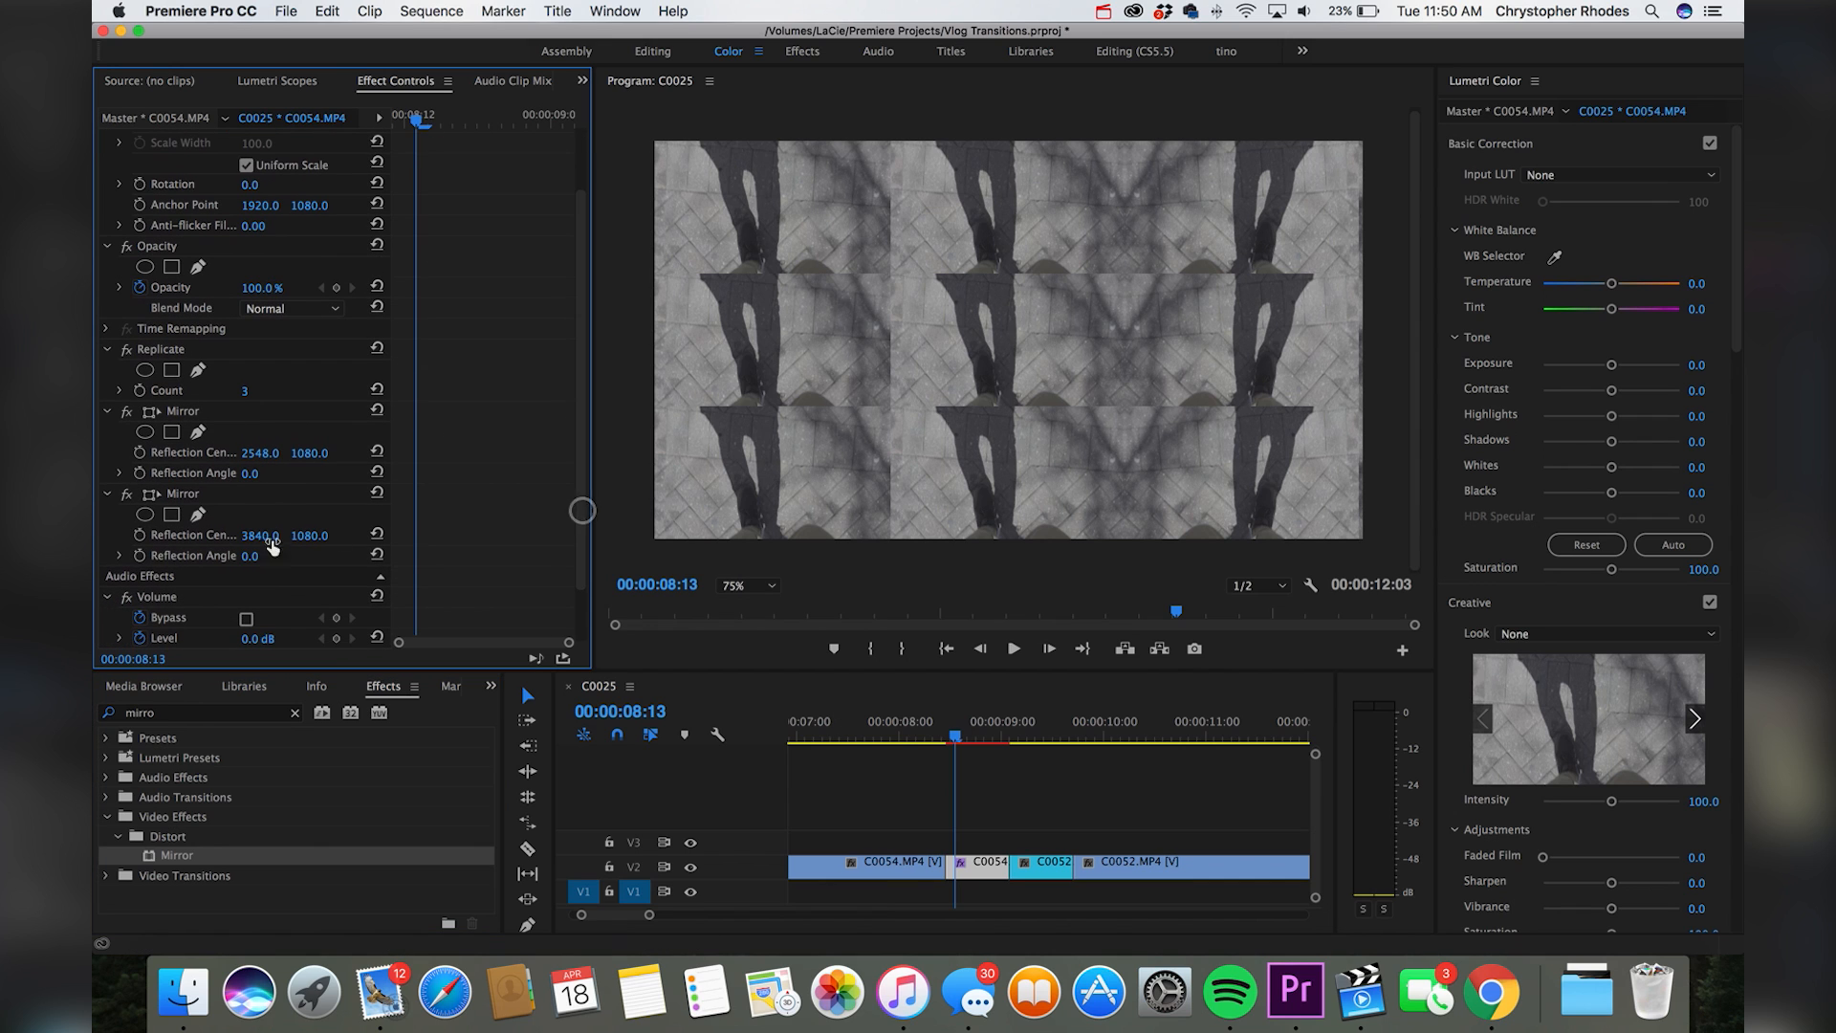
{"action": "left_click", "coordinate": [252, 555]}
{"action": "type", "text": "180"}
{"action": "key", "text": "Return"}
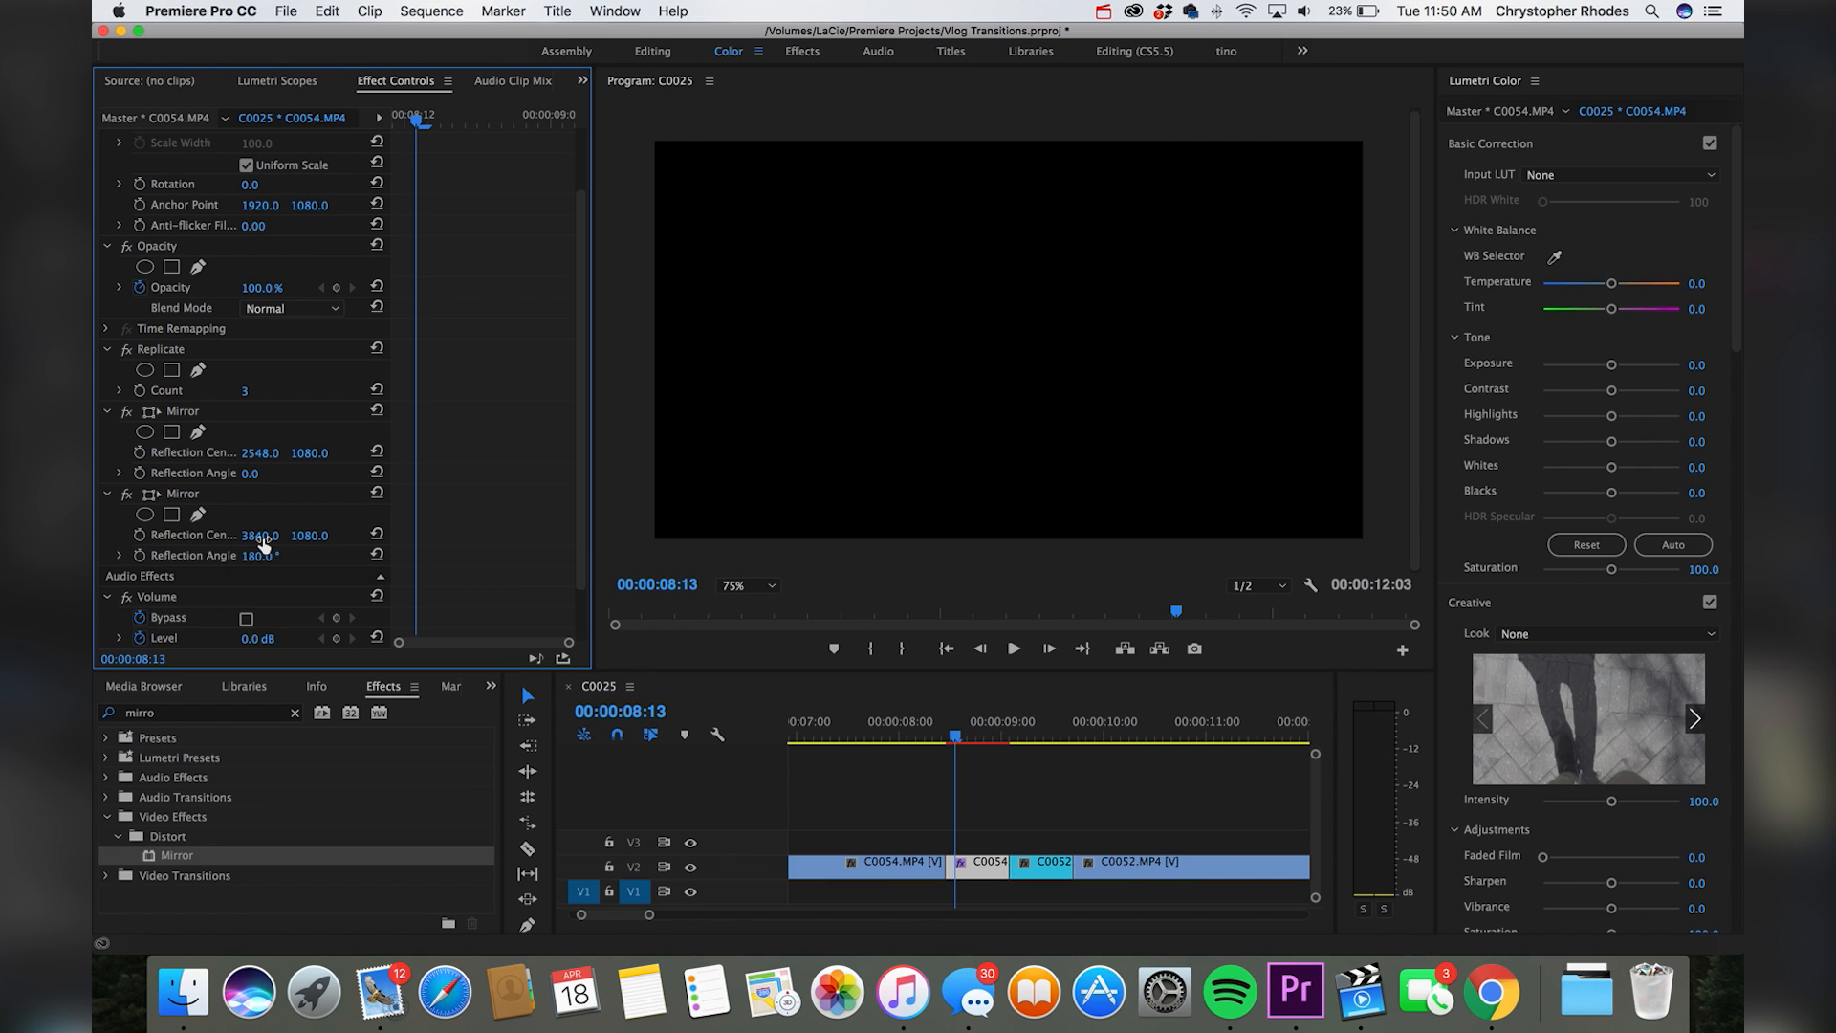
{"action": "left_click_drag", "start_coordinate": [260, 536], "coordinate": [262, 538]}
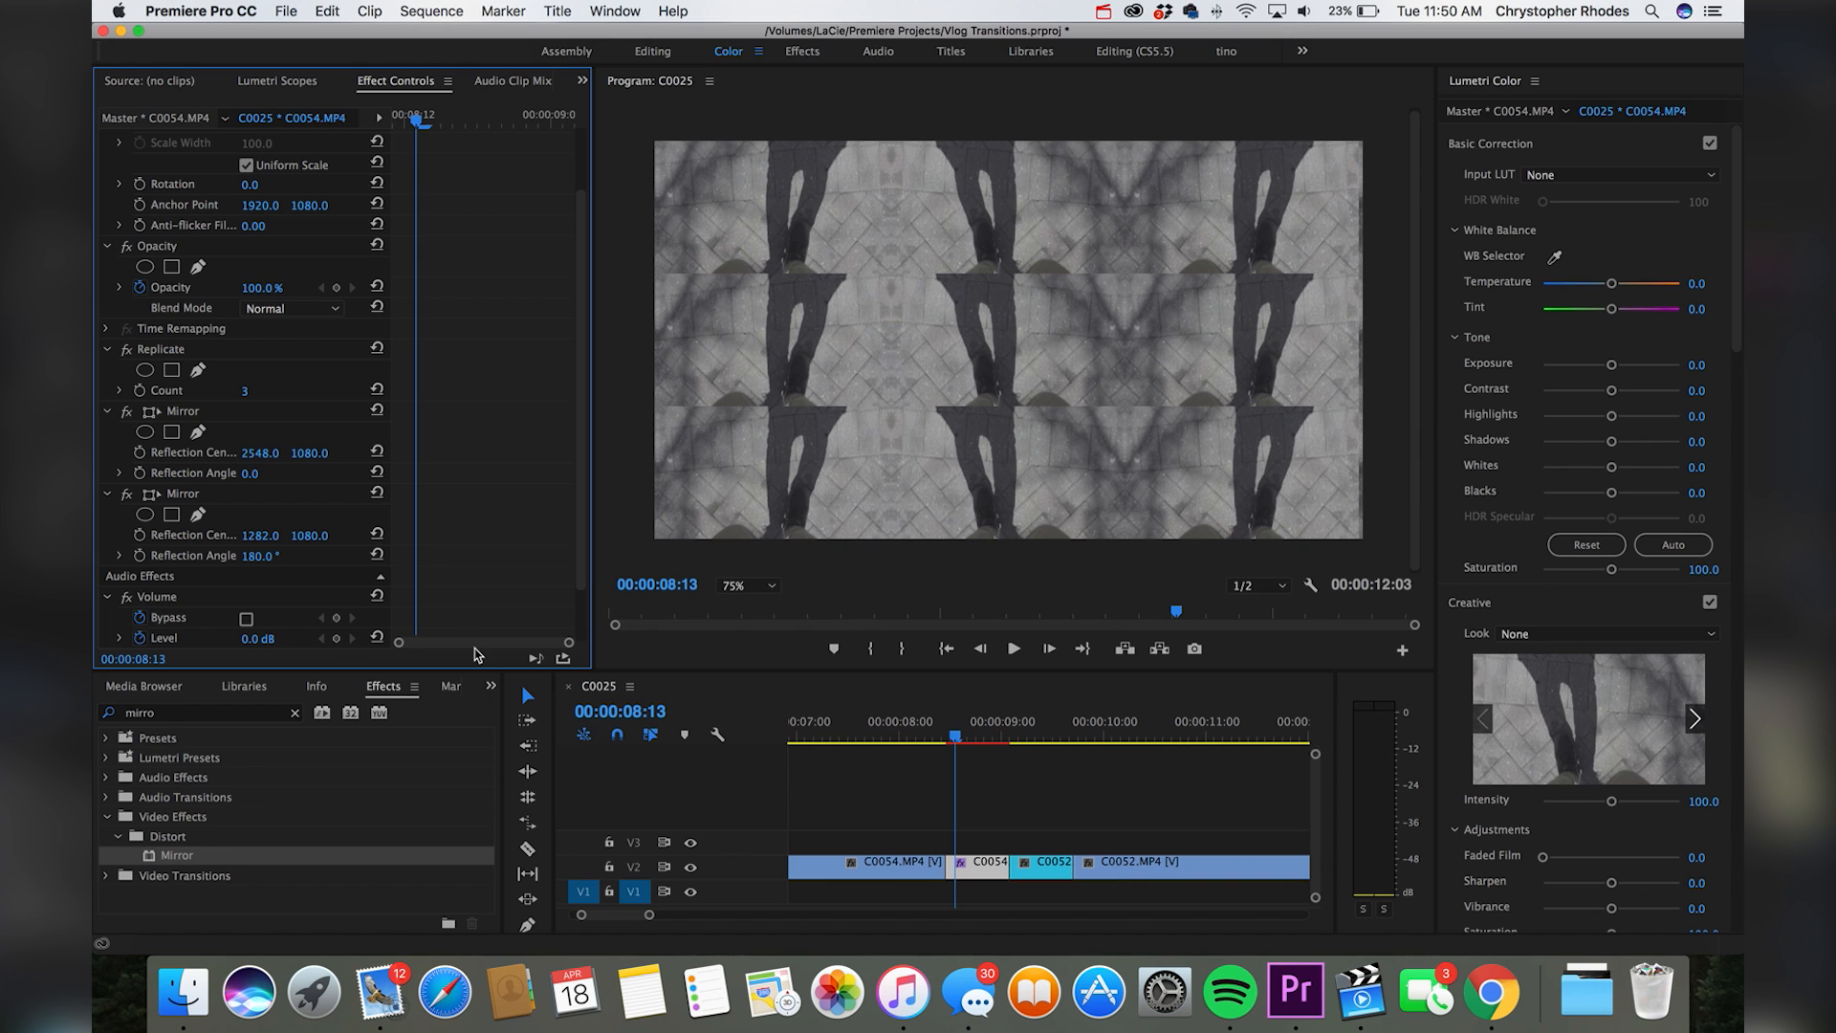
- Add a third Mirror to the short C0054.MP4 piece with Reflection Angle 90° and vertical Reflection Center 1433
{"action": "left_click_drag", "start_coordinate": [175, 858], "coordinate": [987, 875]}
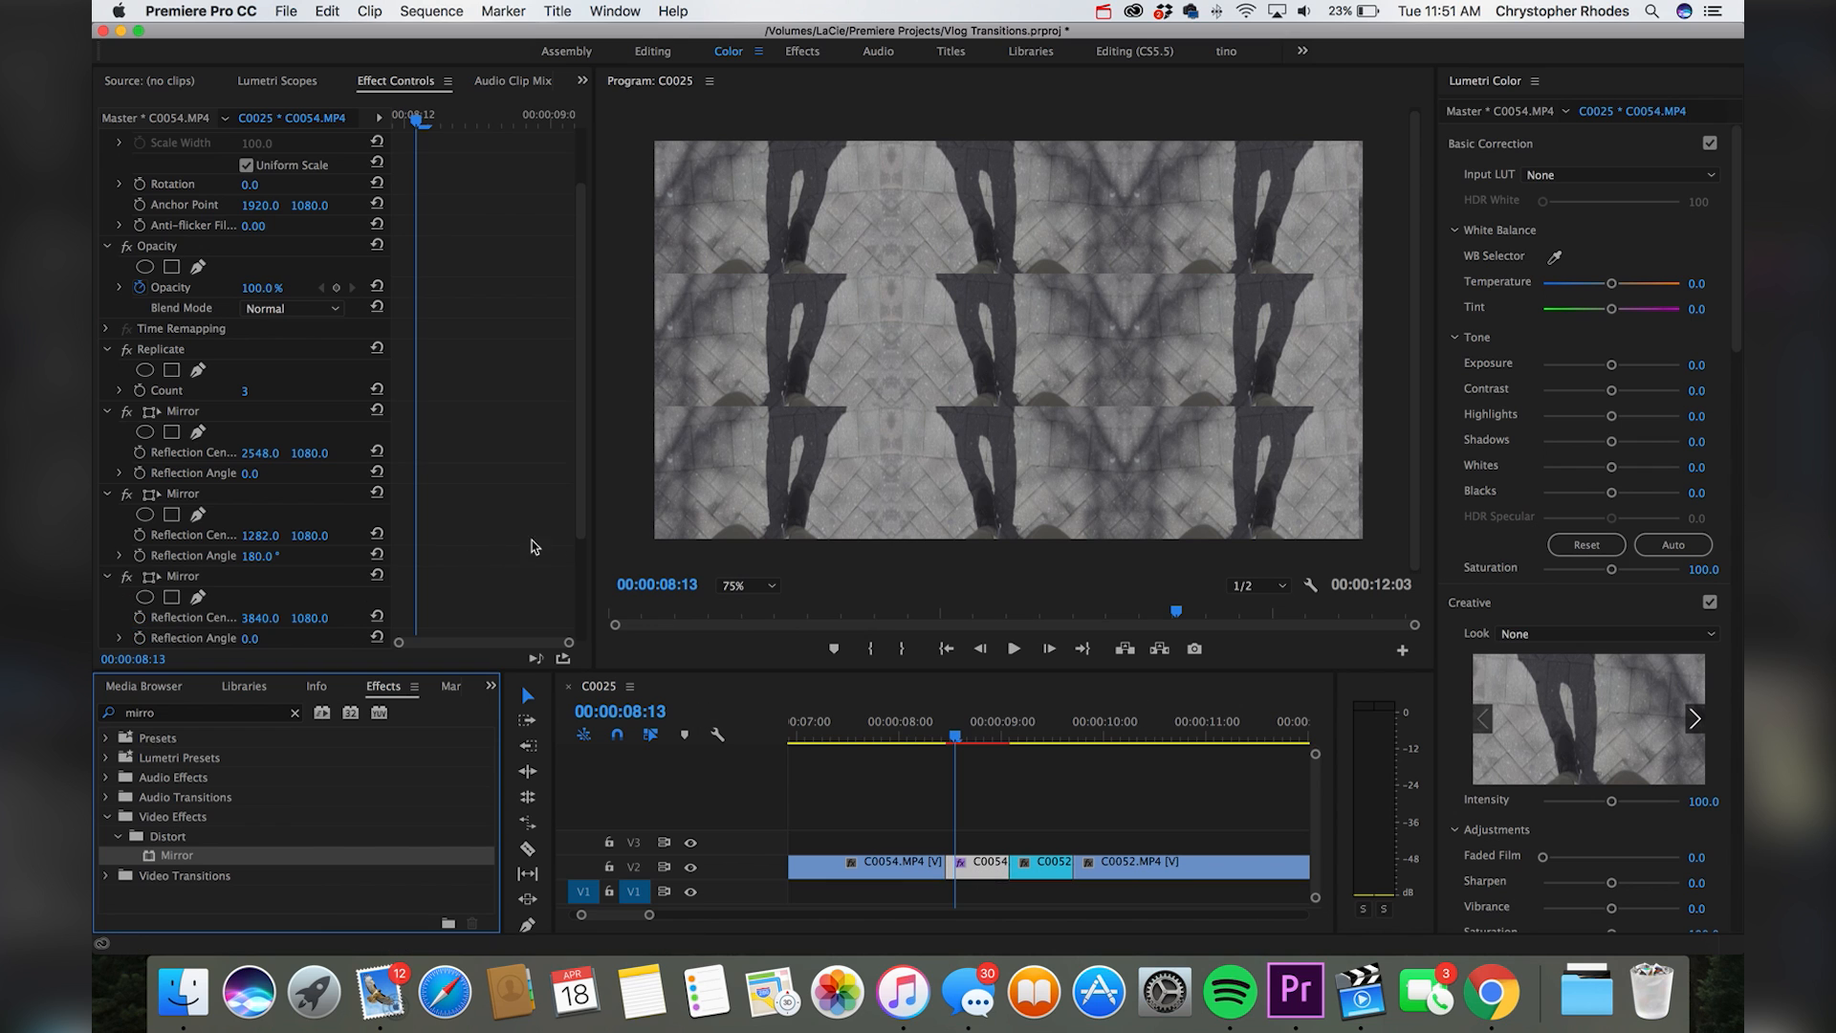
{"action": "left_click", "coordinate": [564, 603]}
{"action": "scroll", "coordinate": [266, 519], "scroll_direction": "down", "scroll_amount": 3}
{"action": "left_click", "coordinate": [251, 527]}
{"action": "type", "text": "90"}
{"action": "key", "text": "Return"}
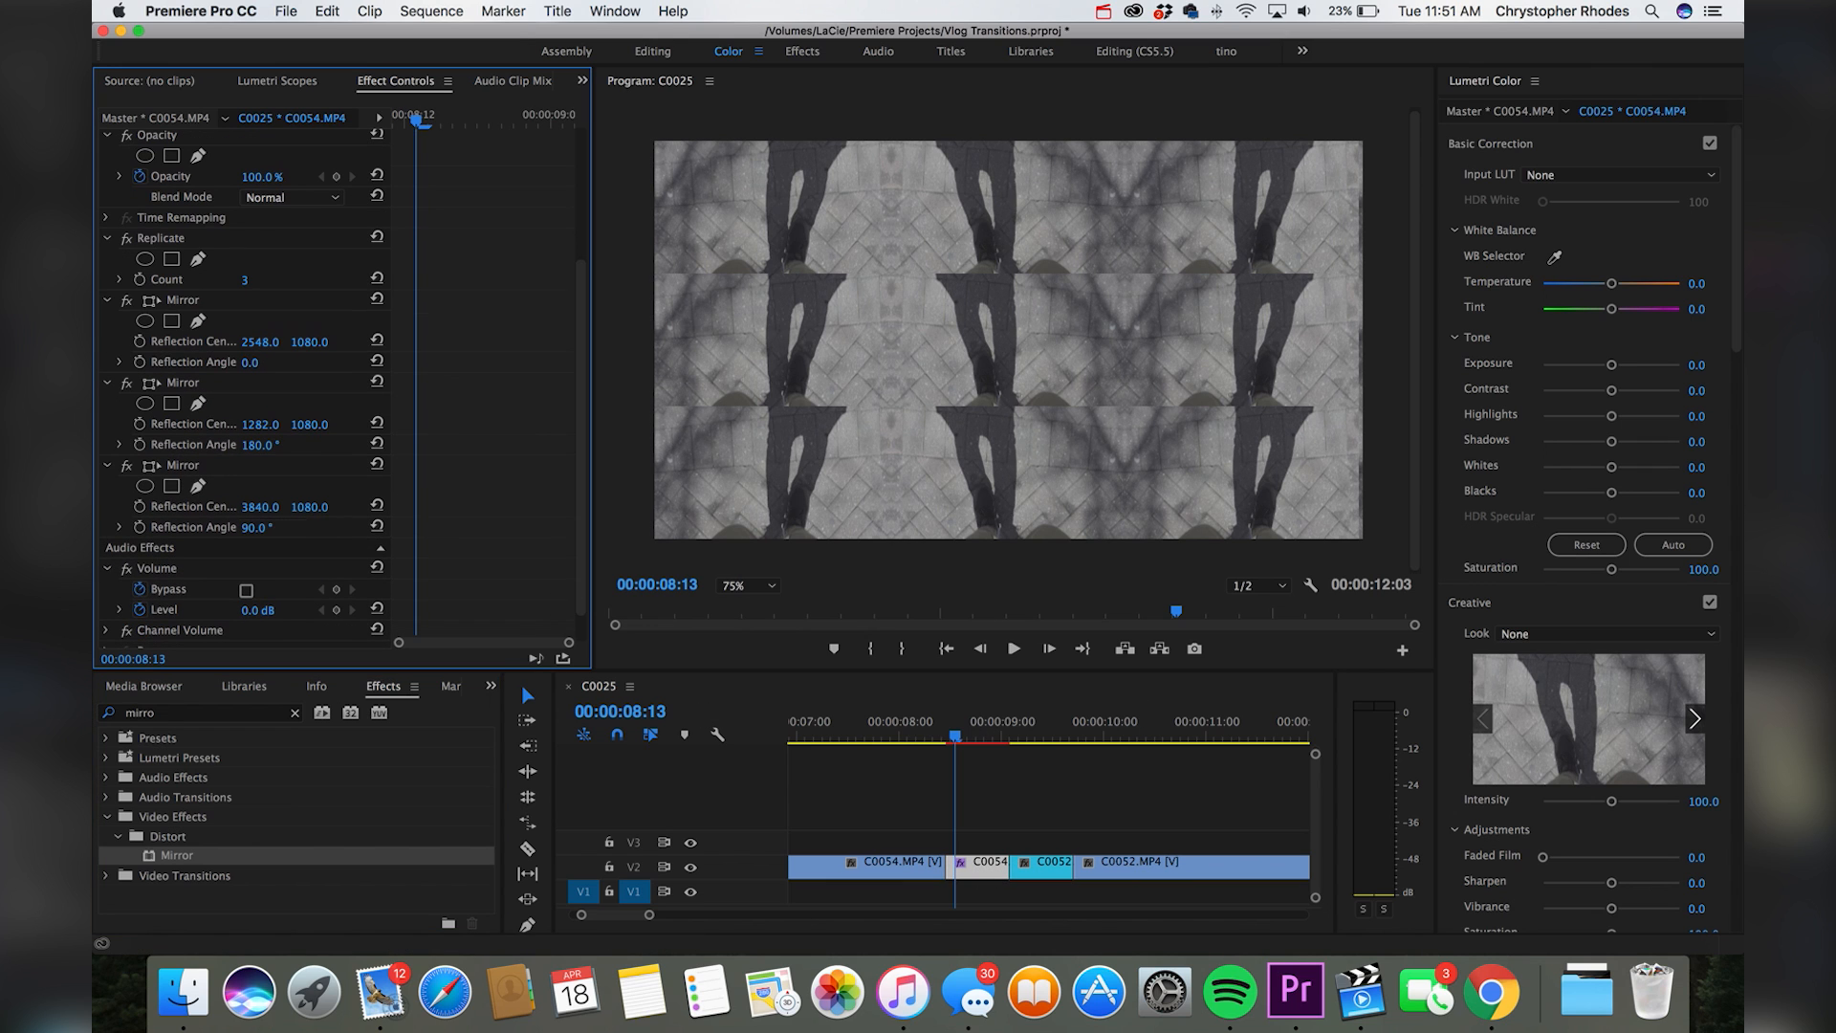
{"action": "mouse_move", "coordinate": [306, 506]}
{"action": "left_mouse_down"}
{"action": "mouse_move", "coordinate": [335, 507]}
{"action": "mouse_move", "coordinate": [303, 507]}
{"action": "left_mouse_up"}
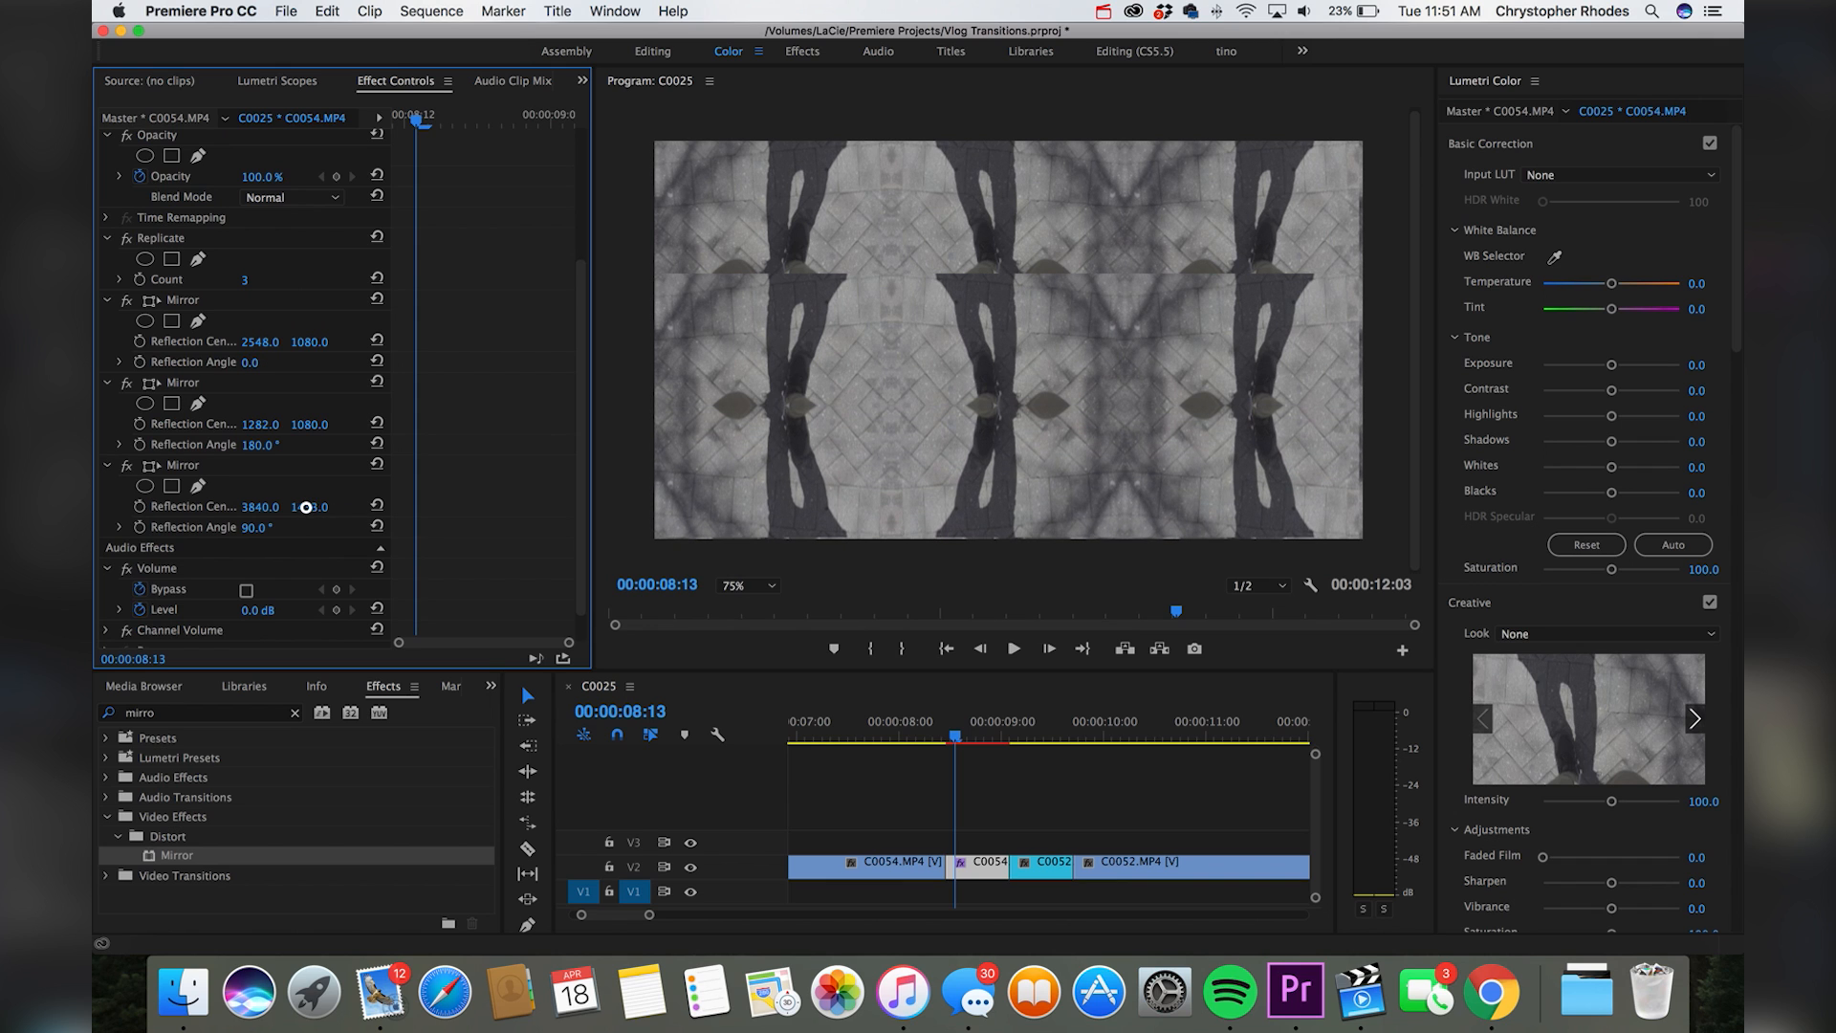
- Add a fourth Mirror to the short C0054.MP4 piece with Reflection Angle -90° and vertical Reflection Center 728
{"action": "left_click_drag", "start_coordinate": [180, 860], "coordinate": [987, 865]}
{"action": "left_click_drag", "start_coordinate": [579, 539], "coordinate": [579, 564]}
{"action": "left_click", "coordinate": [251, 569]}
{"action": "key", "text": "Return"}
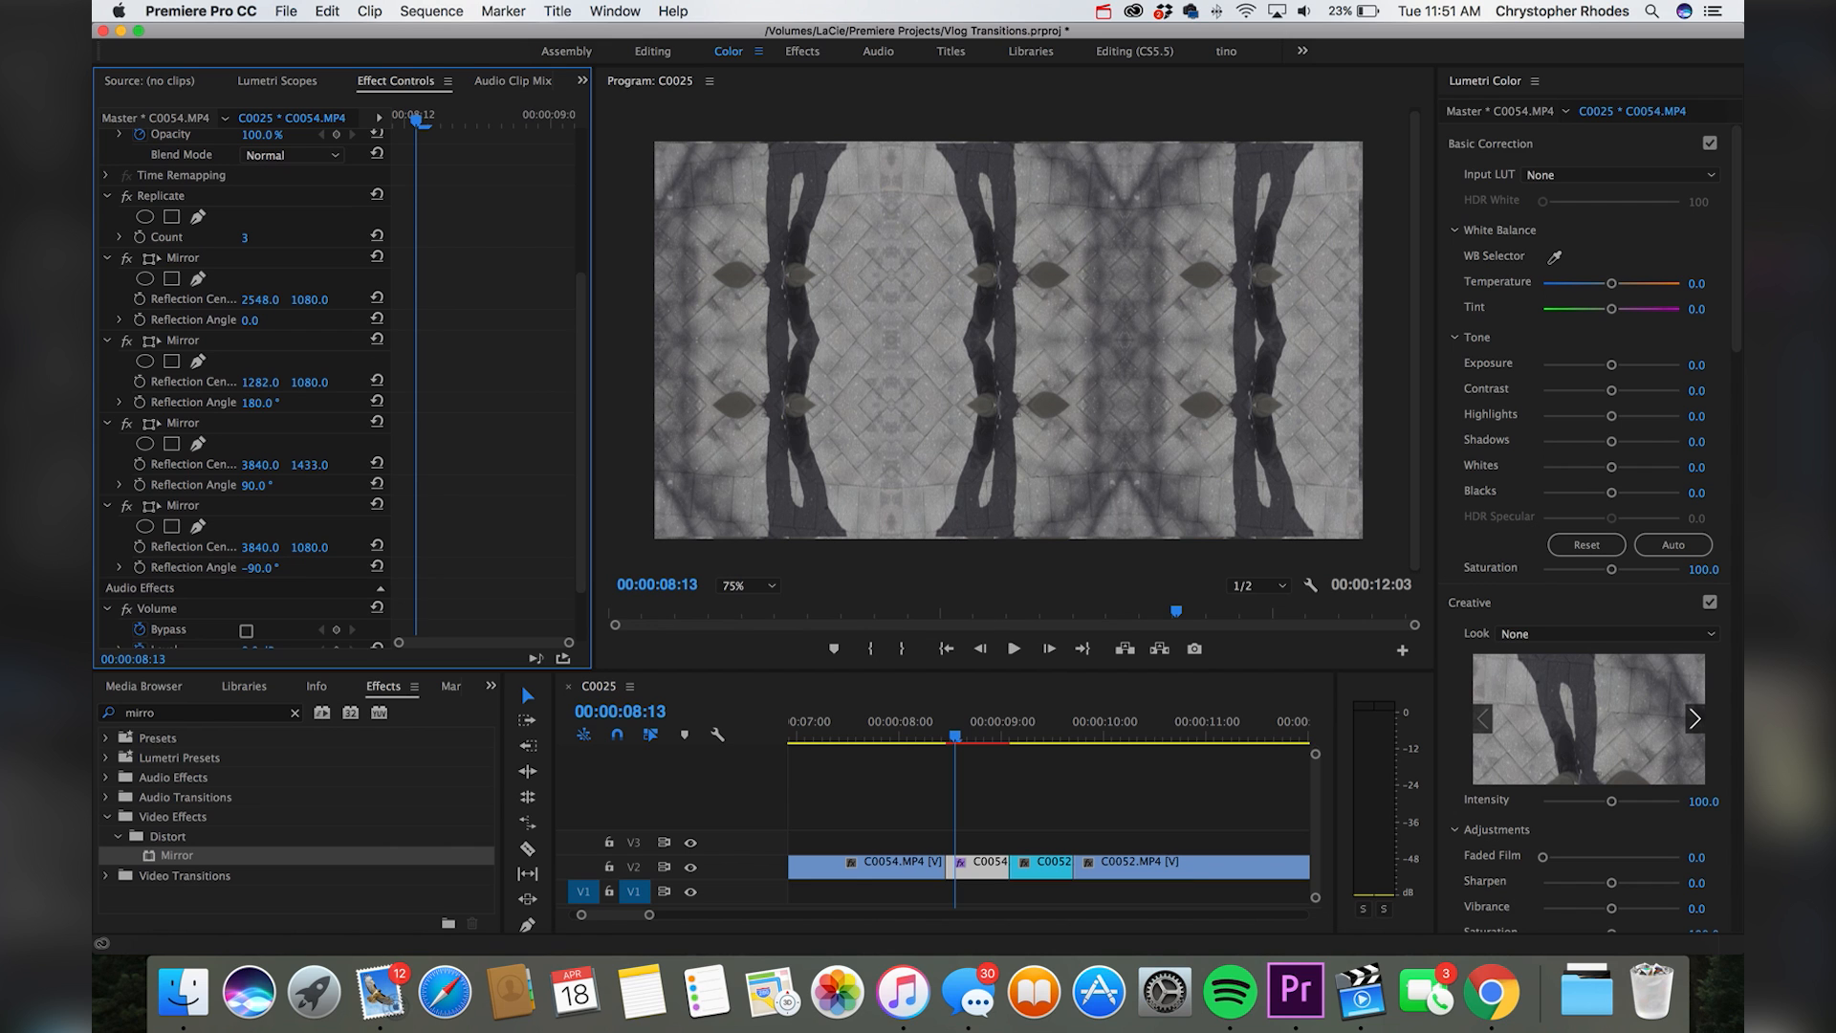
{"action": "left_click_drag", "start_coordinate": [308, 551], "coordinate": [309, 551]}
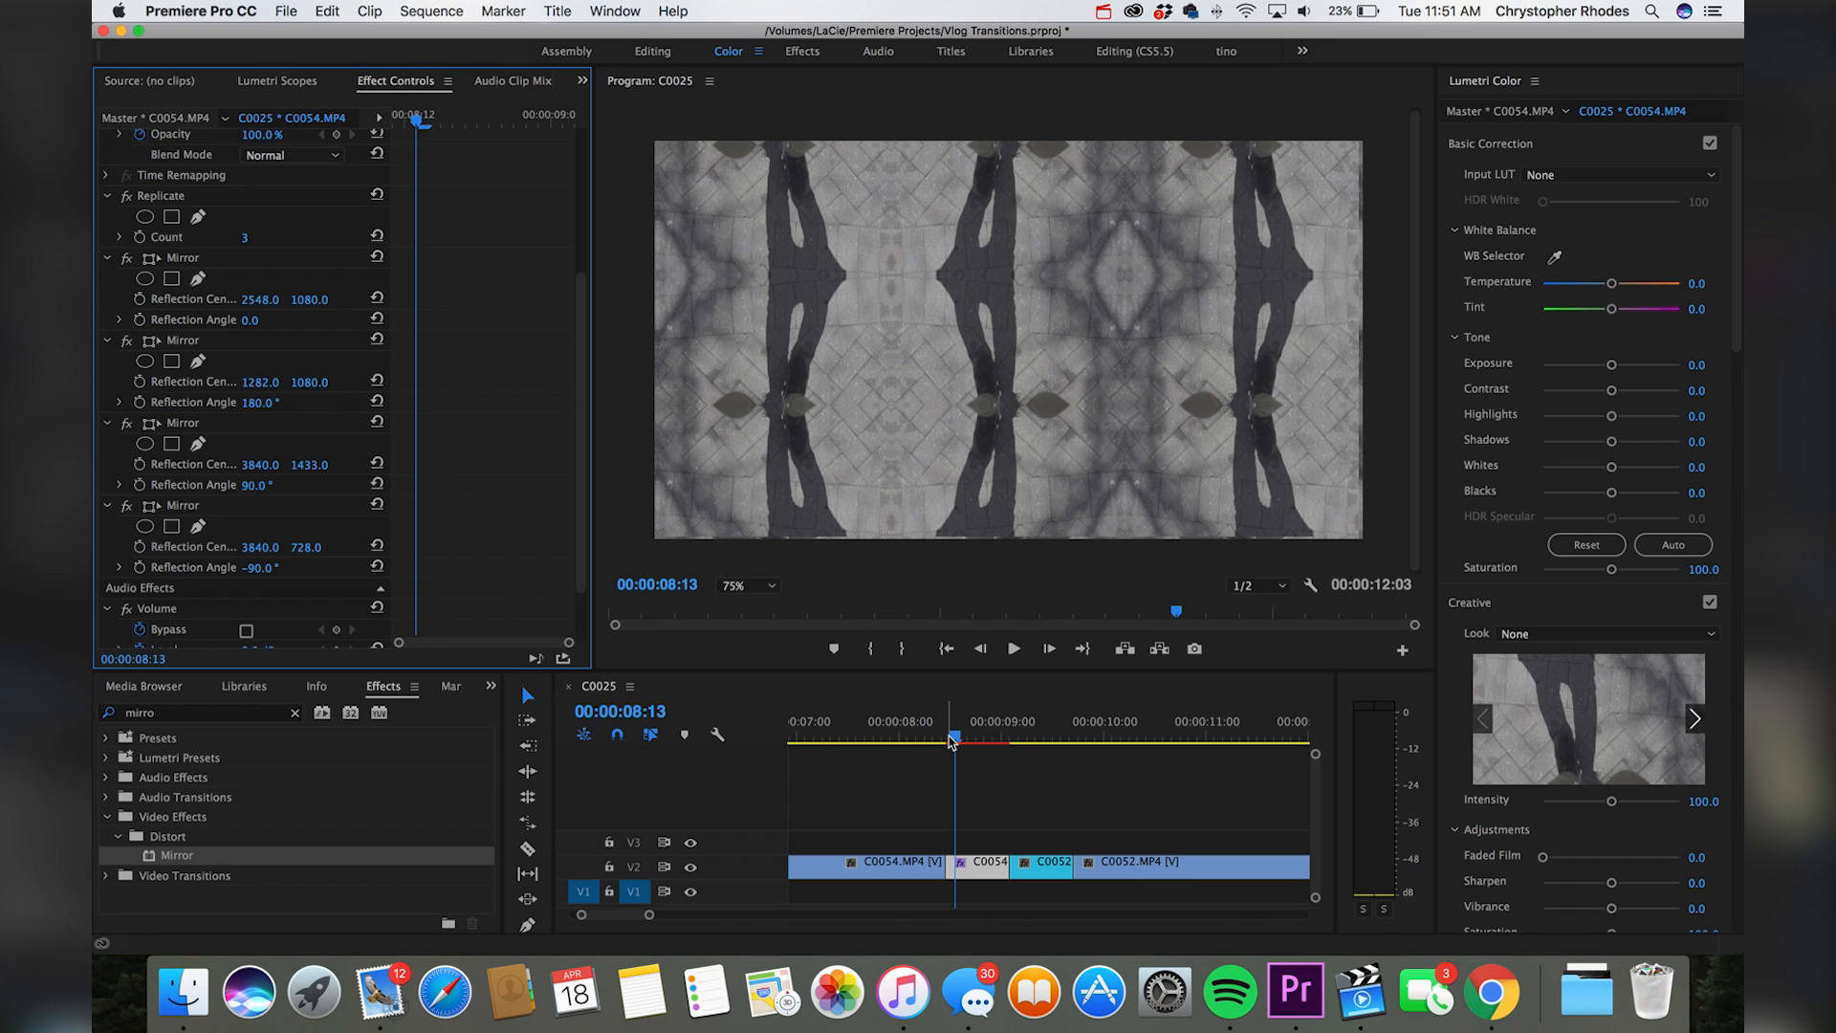
- Find the Transform effect under Distort and apply it to the short C0054.MP4 piece
{"action": "left_click", "coordinate": [296, 714]}
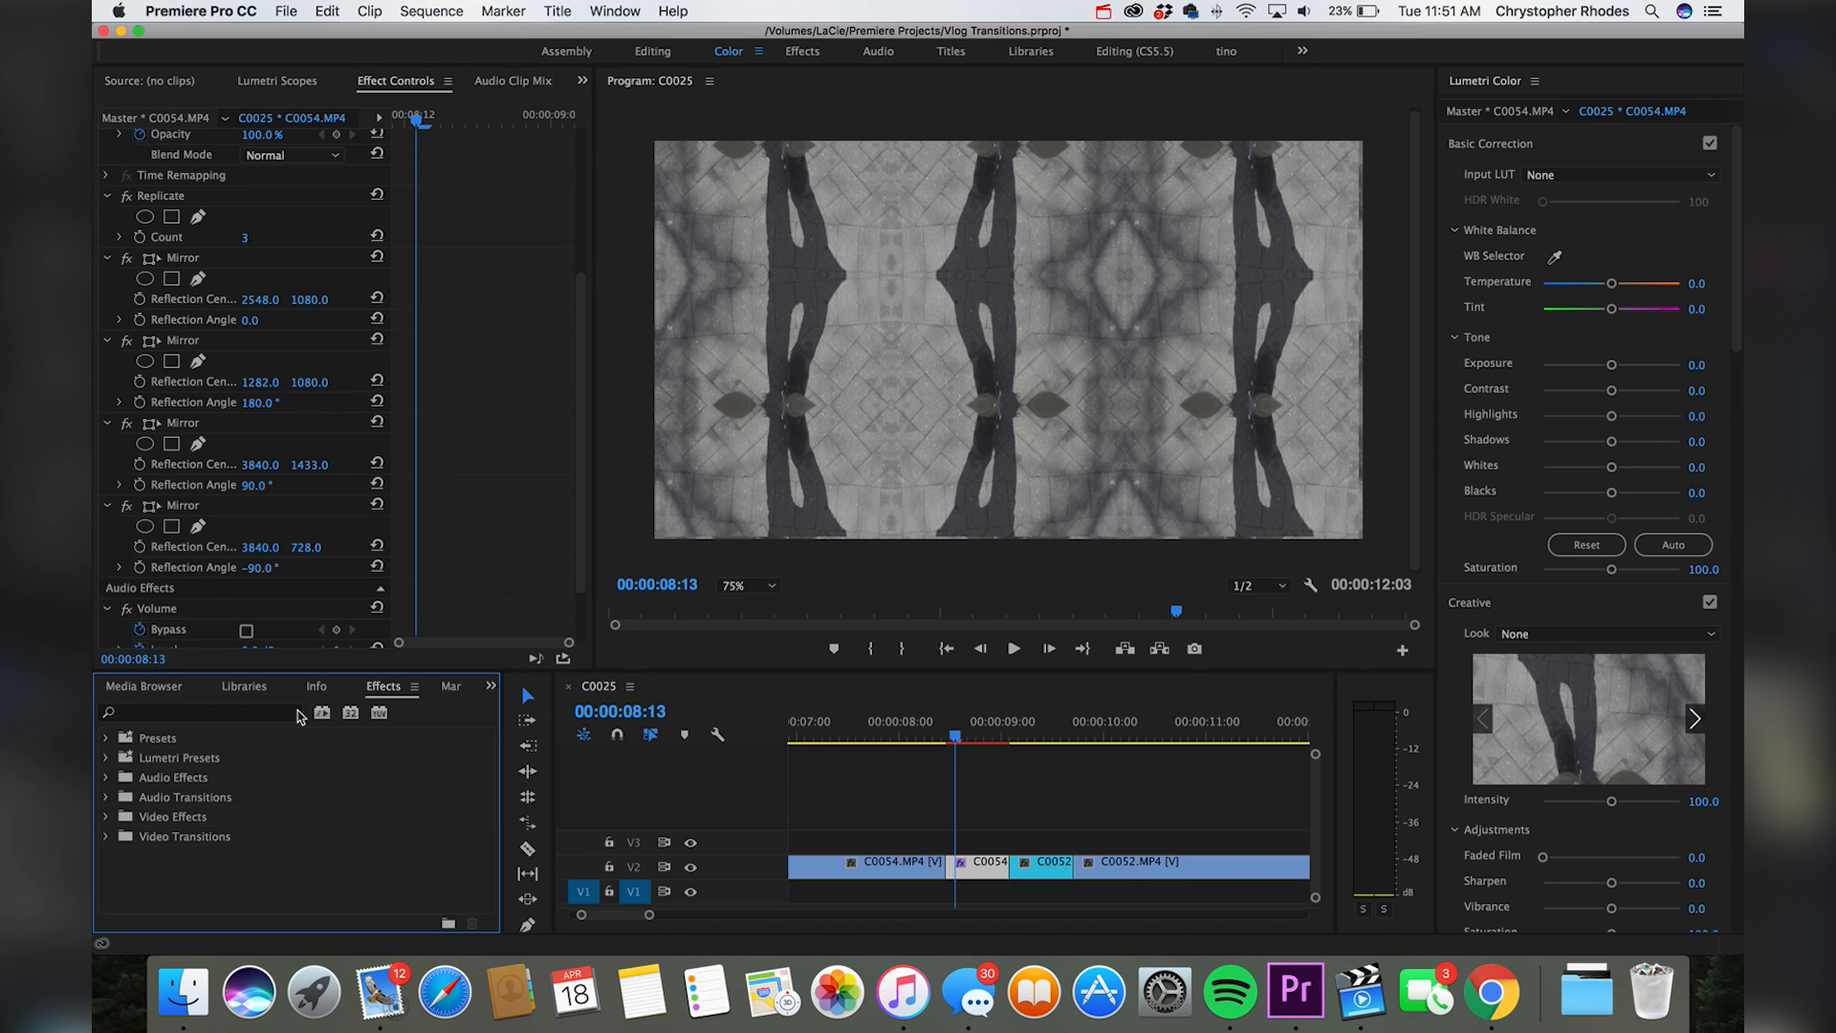
{"action": "left_click", "coordinate": [251, 716]}
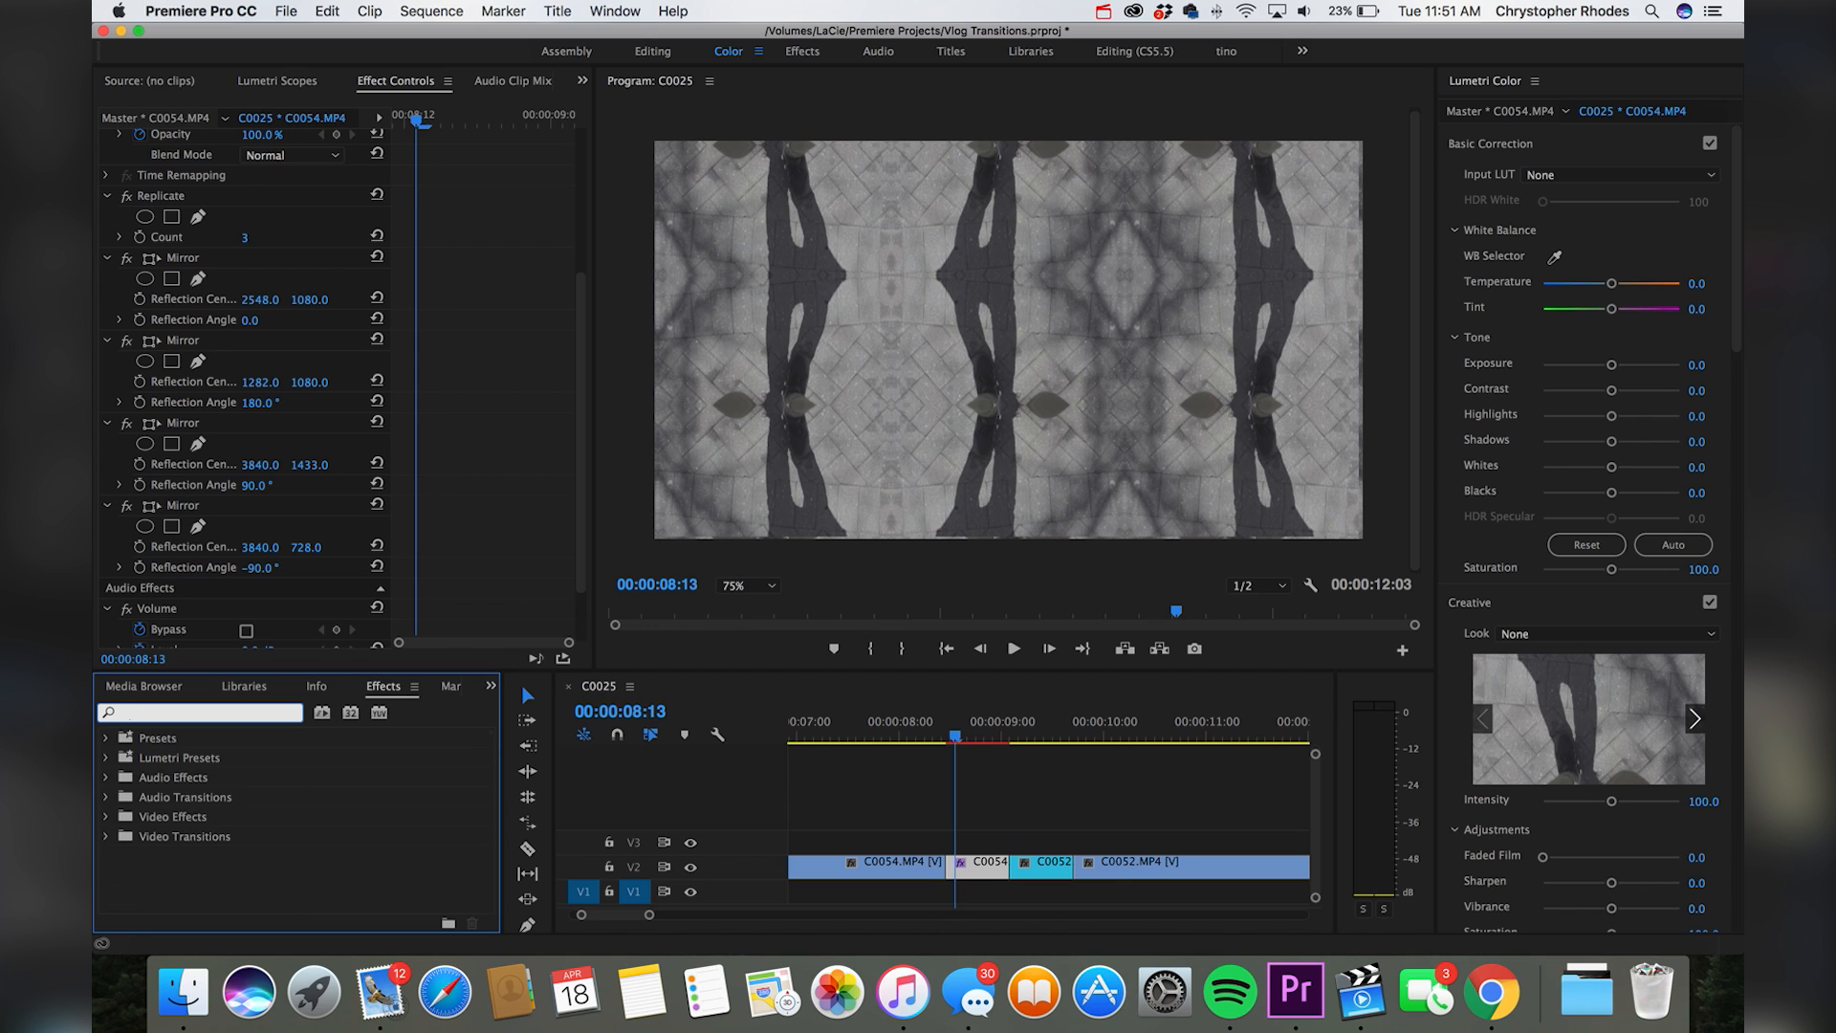
{"action": "type", "text": "trans"}
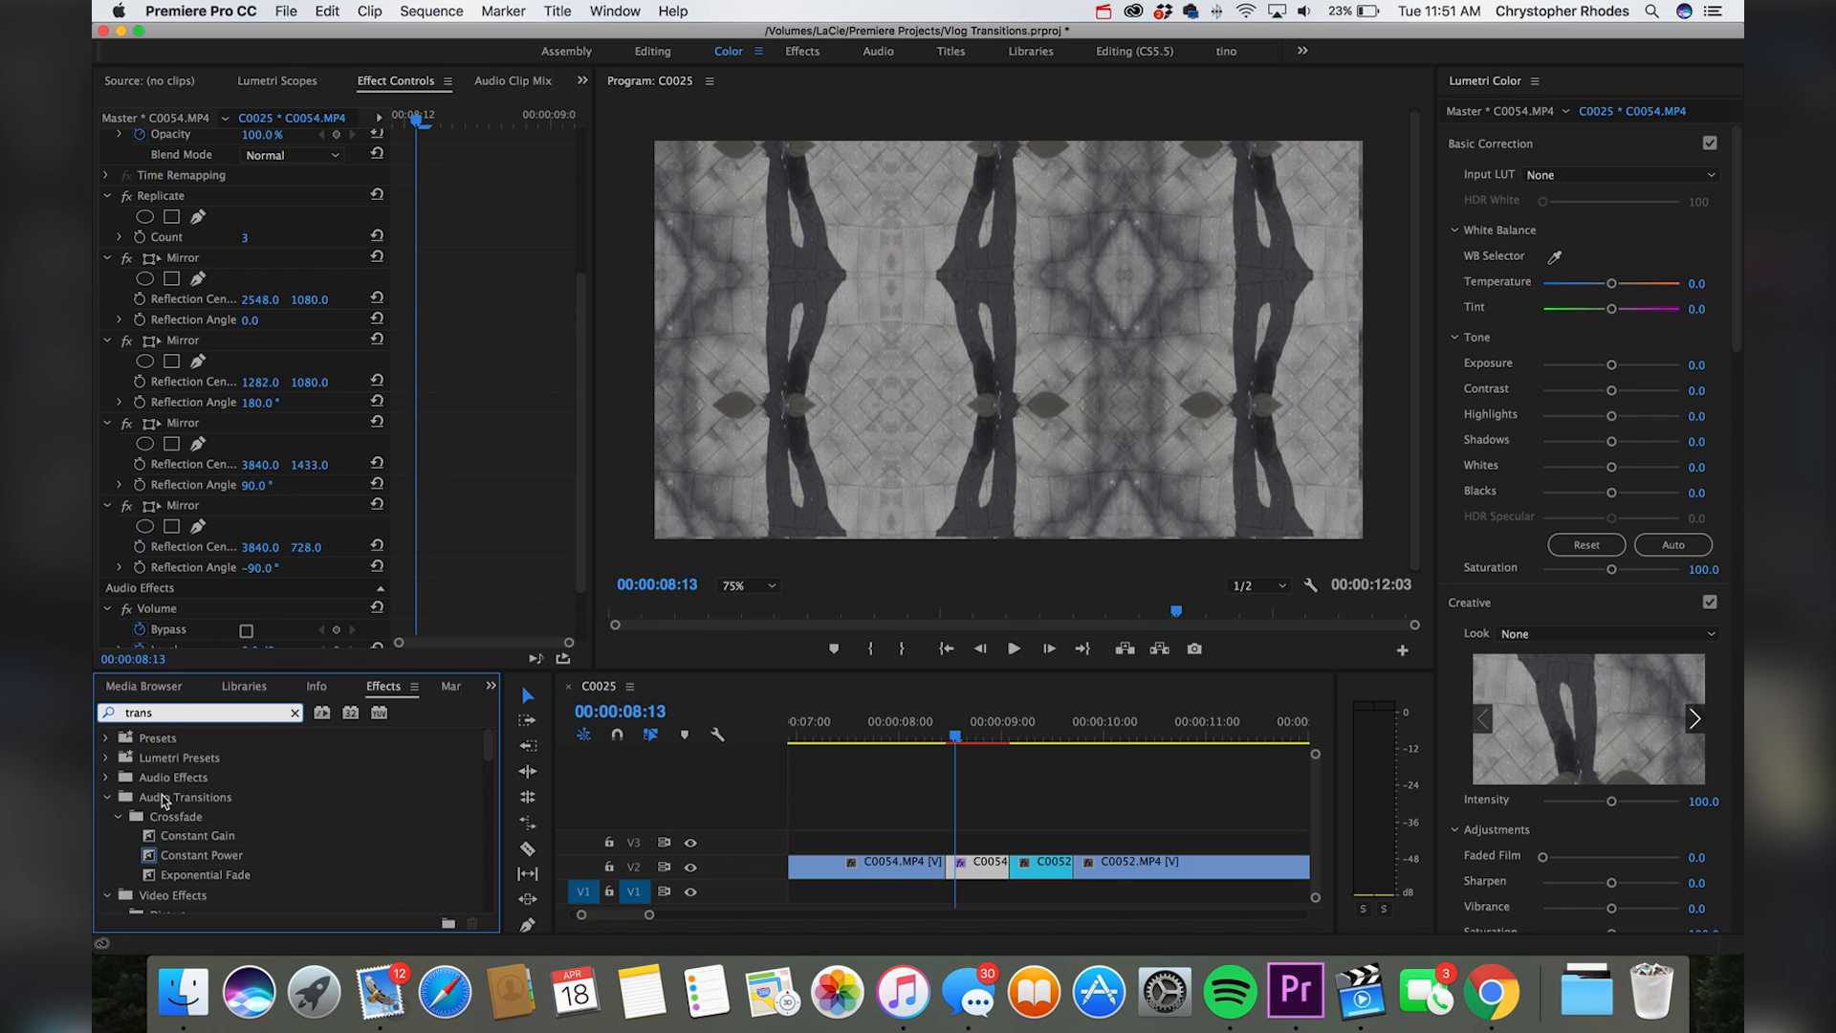
{"action": "type", "text": "fo"}
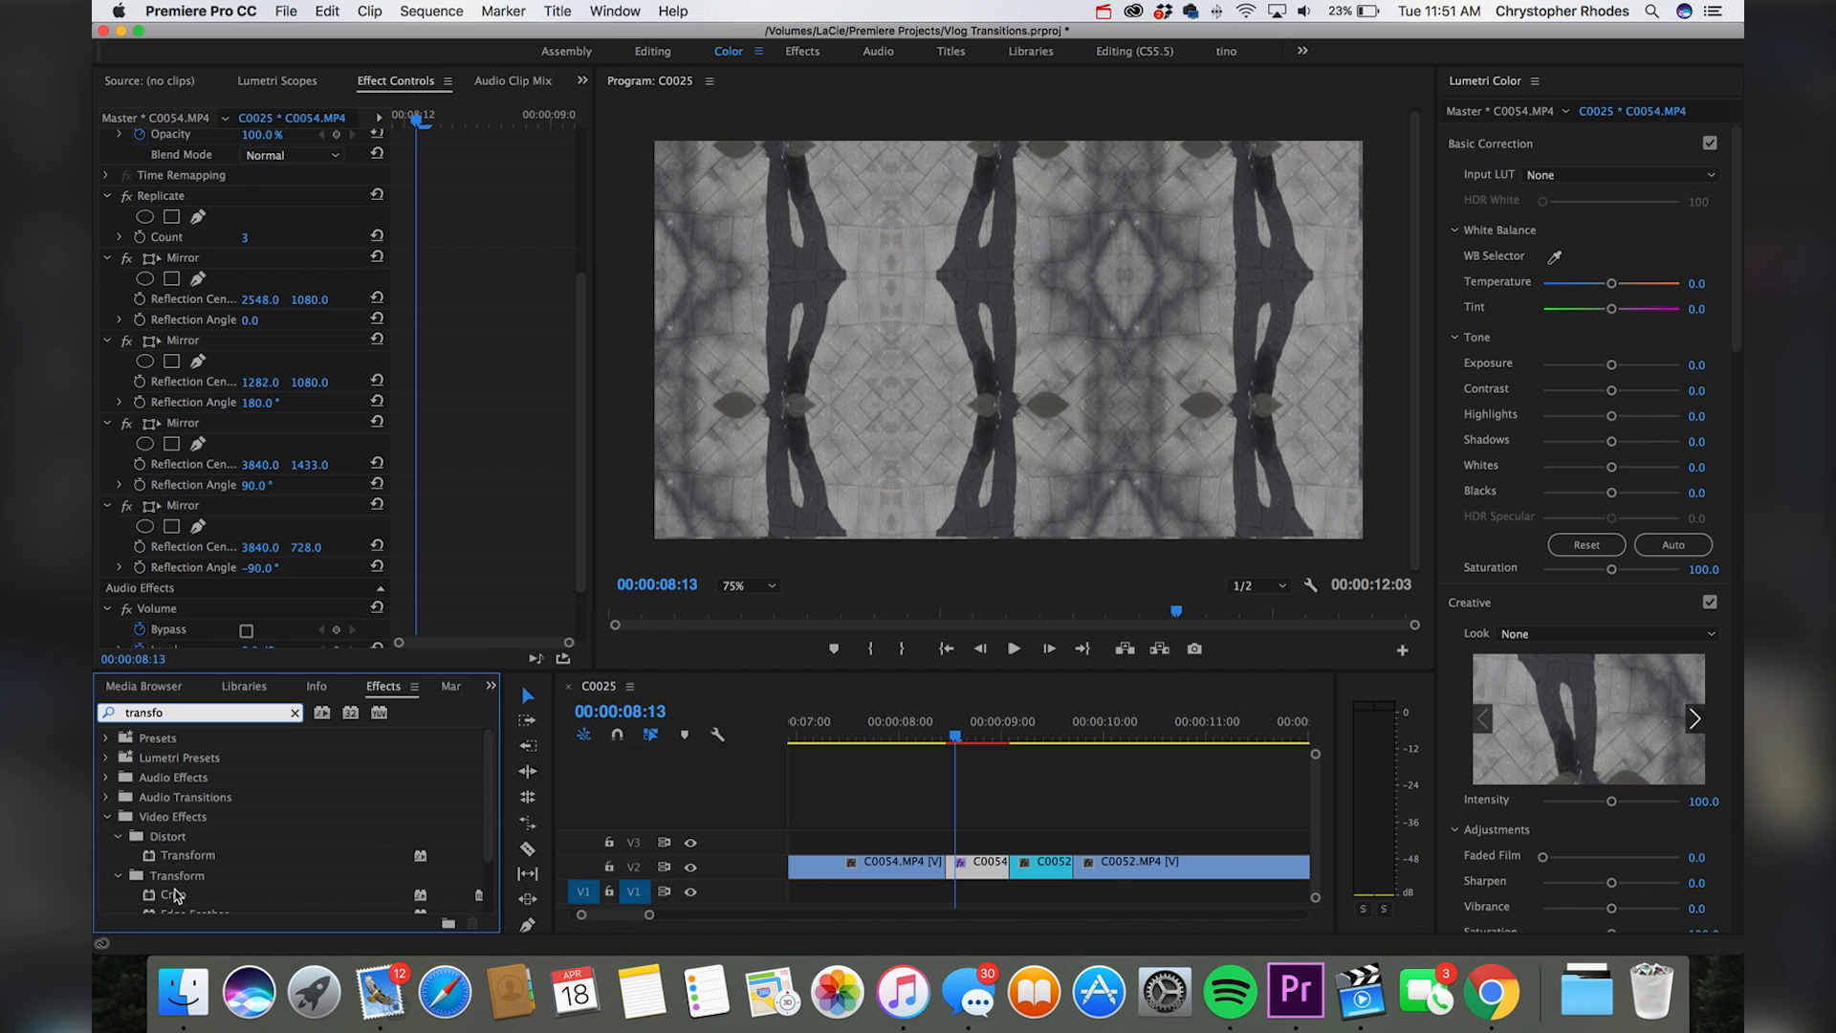
{"action": "left_click_drag", "start_coordinate": [207, 854], "coordinate": [984, 866]}
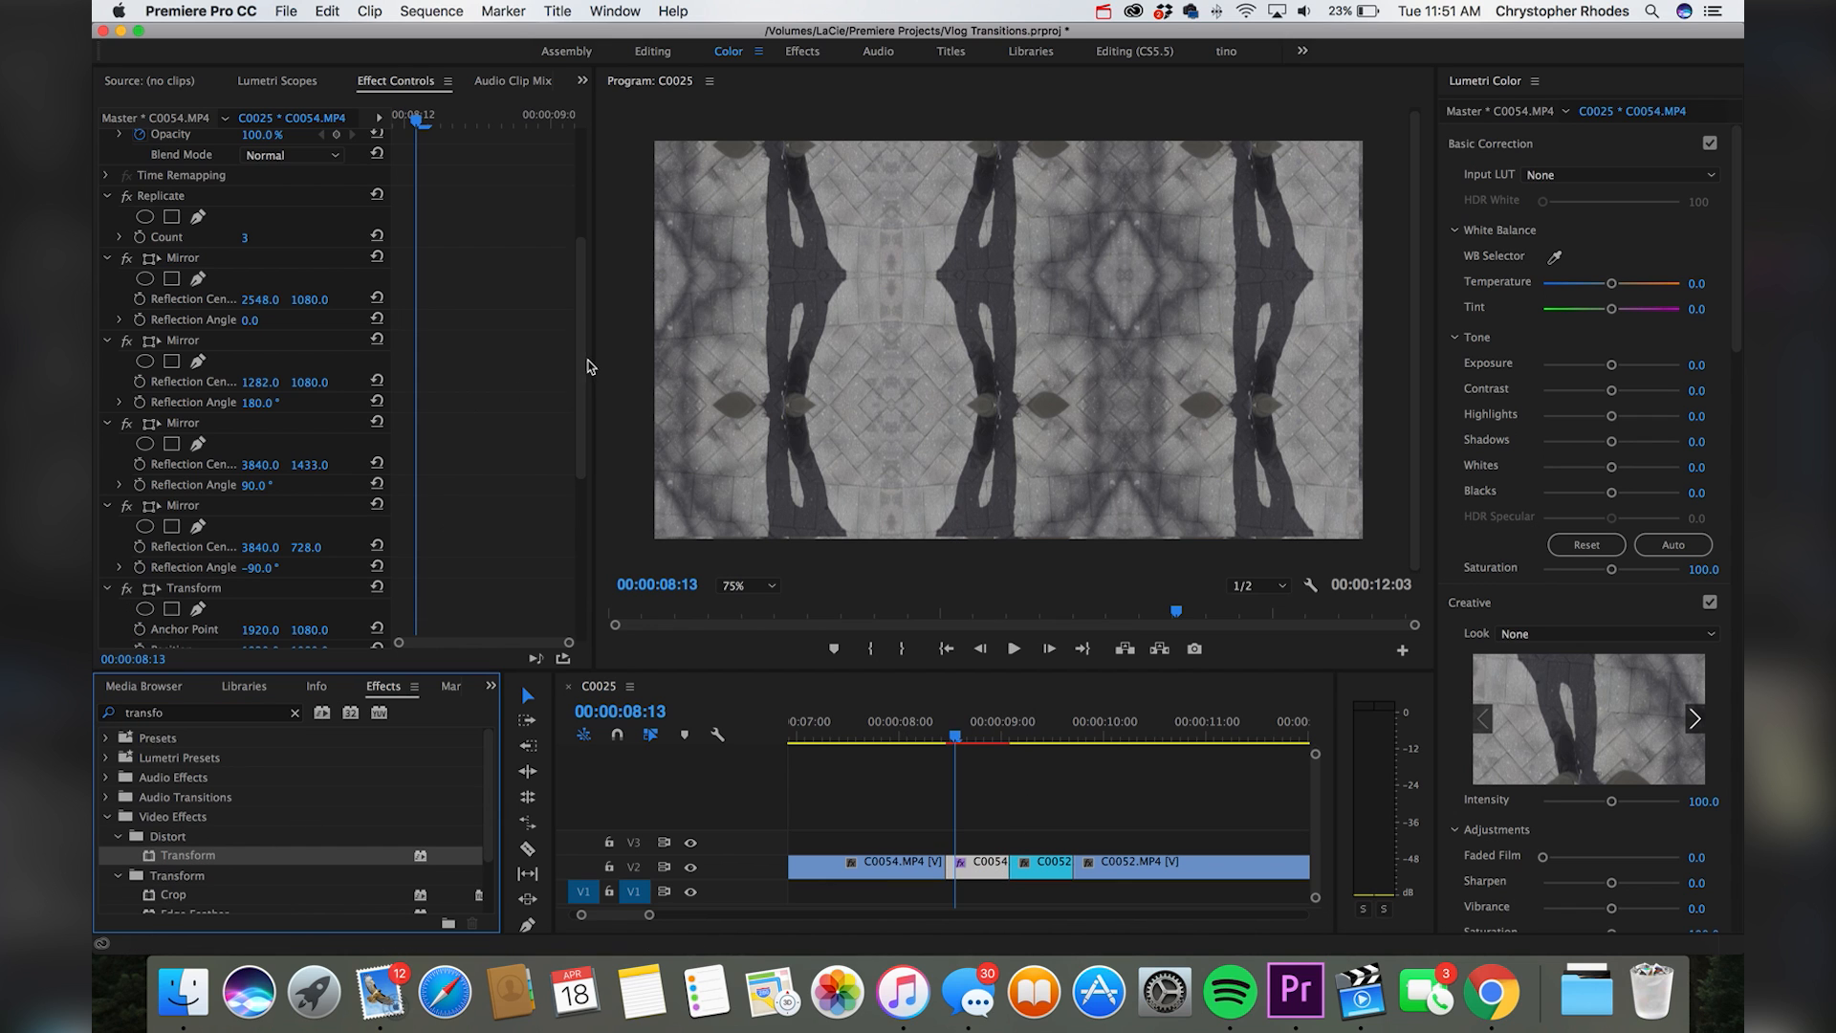
- Start keyframing the Transform Scale at 100 at 00:00:08:16, ten frames before the short C0054.MP4 piece ends
{"action": "left_click_drag", "start_coordinate": [582, 369], "coordinate": [584, 545]}
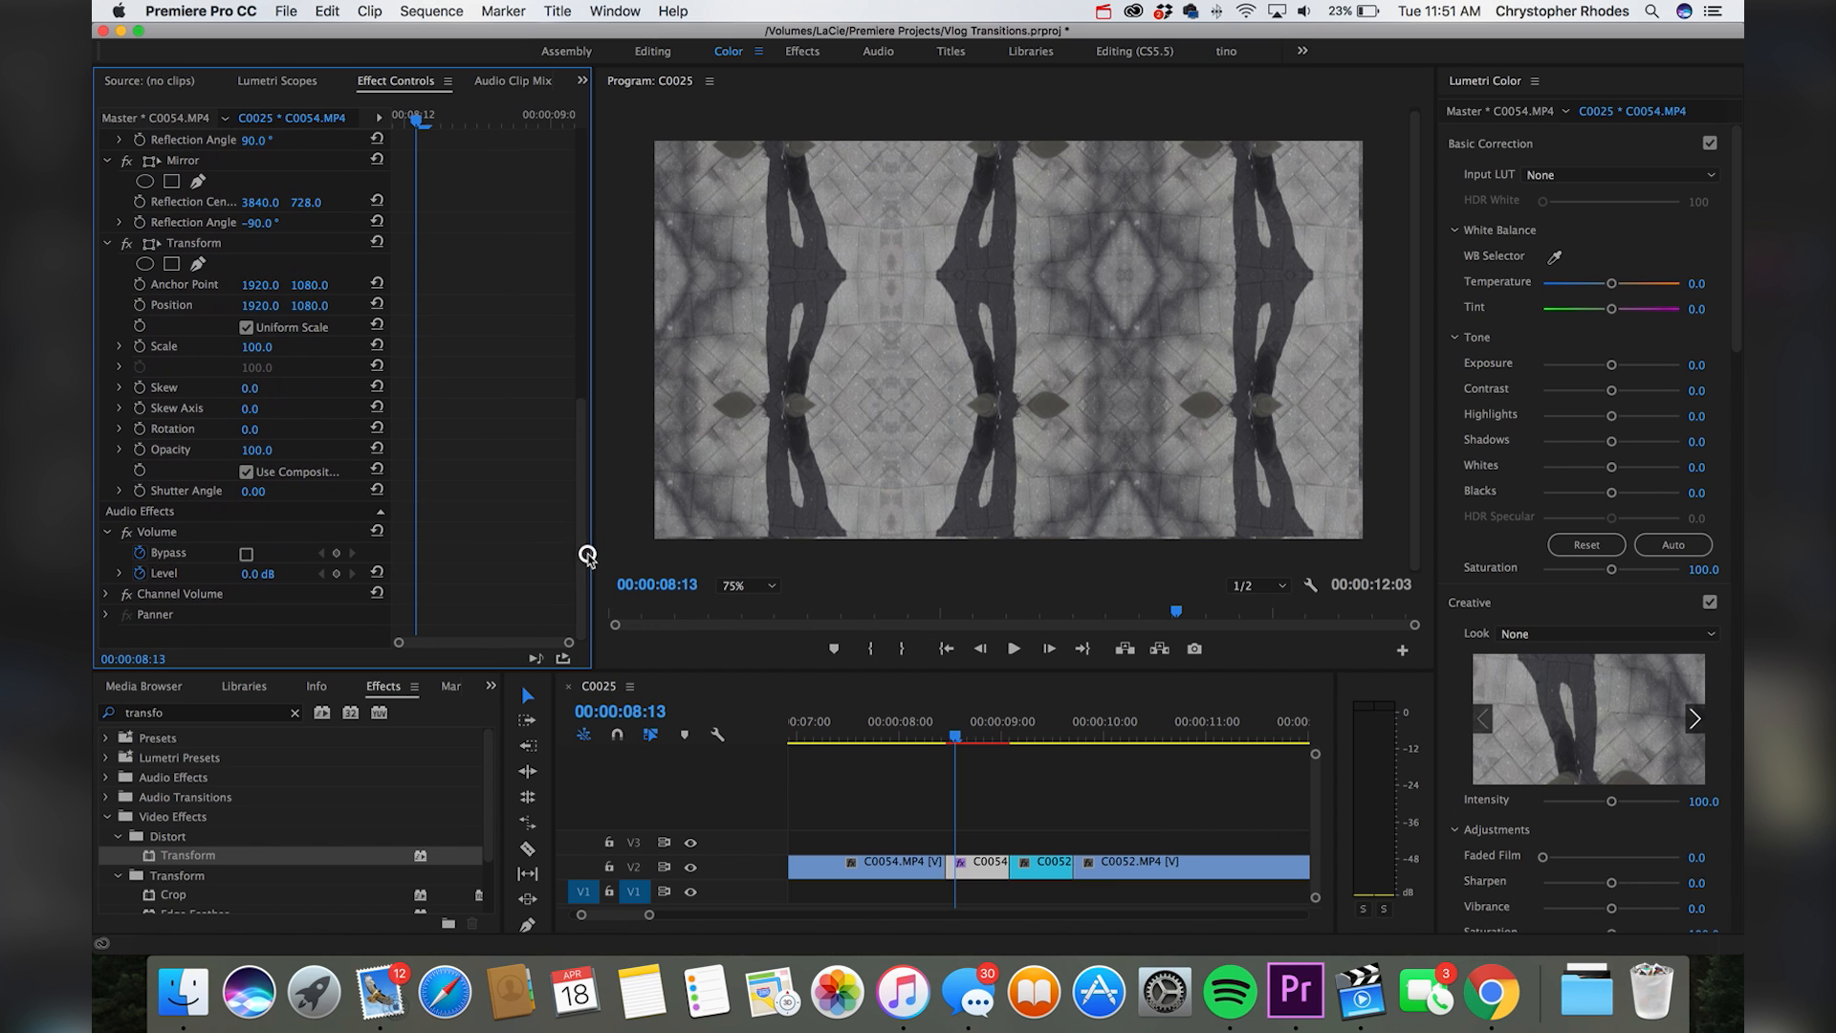
{"action": "left_click", "coordinate": [994, 738]}
{"action": "left_click_drag", "start_coordinate": [993, 738], "coordinate": [1012, 738]}
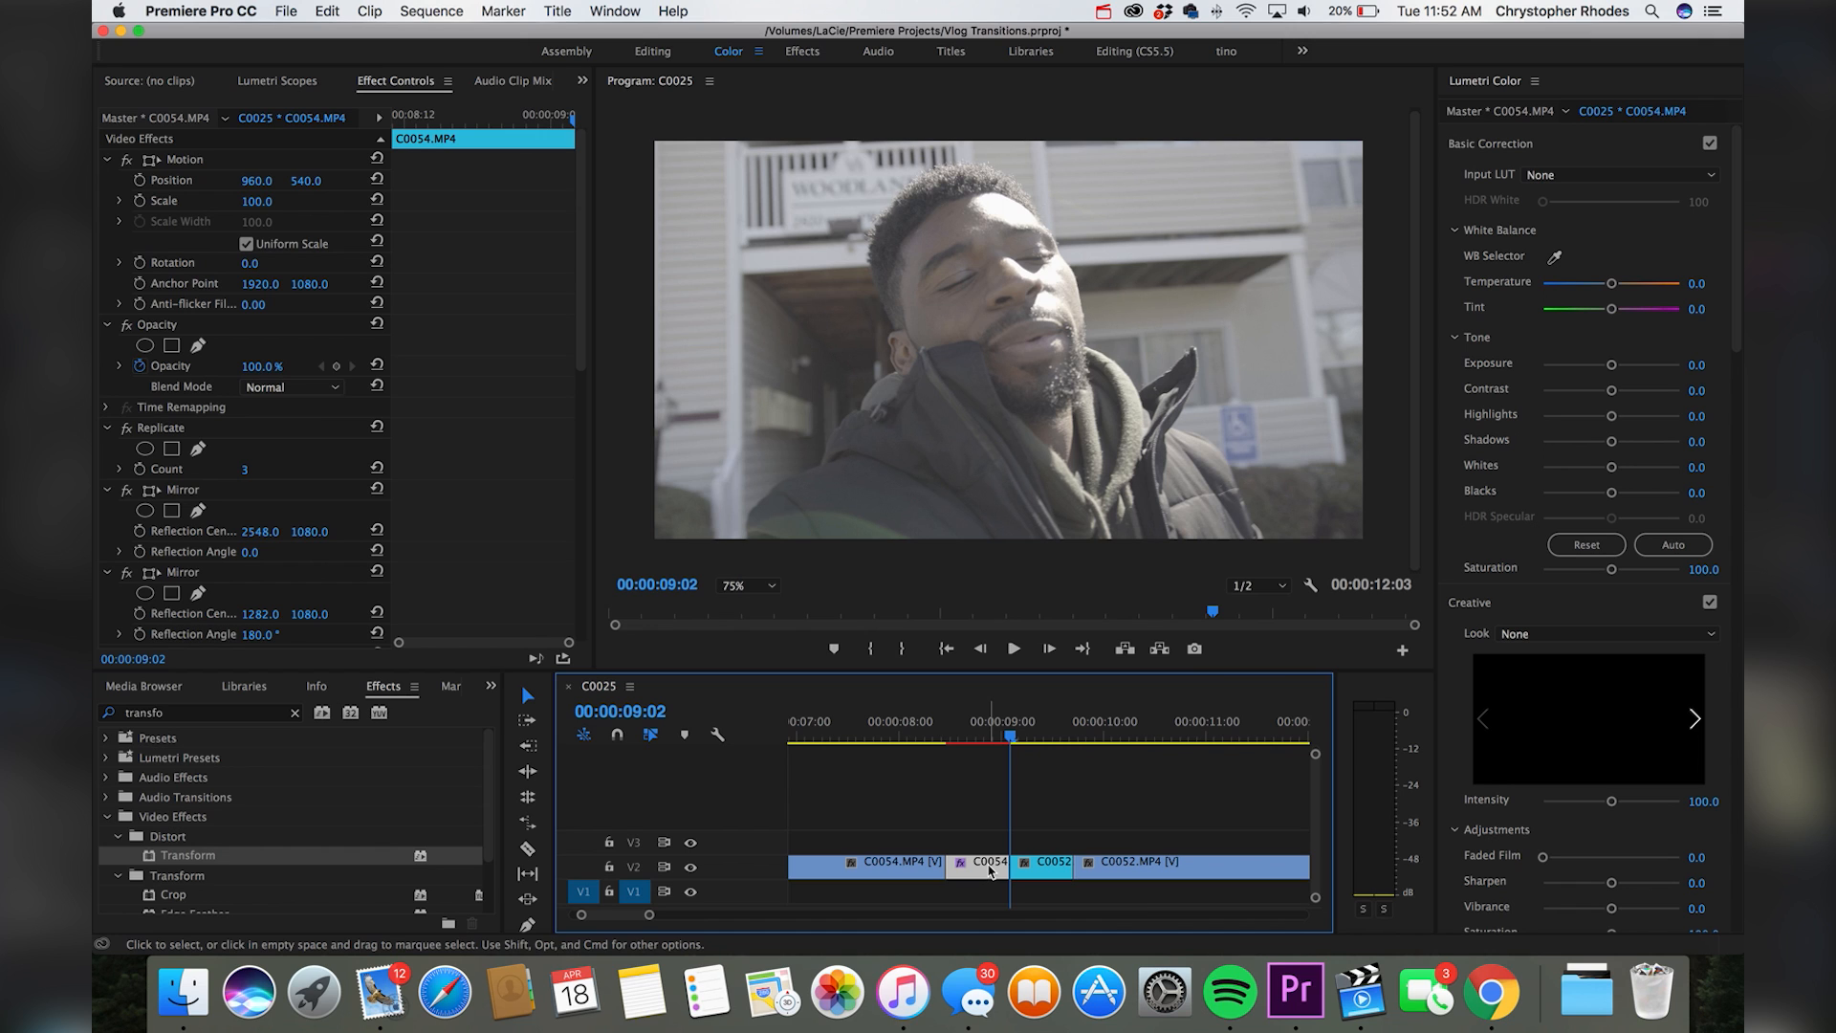
{"action": "left_click_drag", "start_coordinate": [580, 340], "coordinate": [571, 585]}
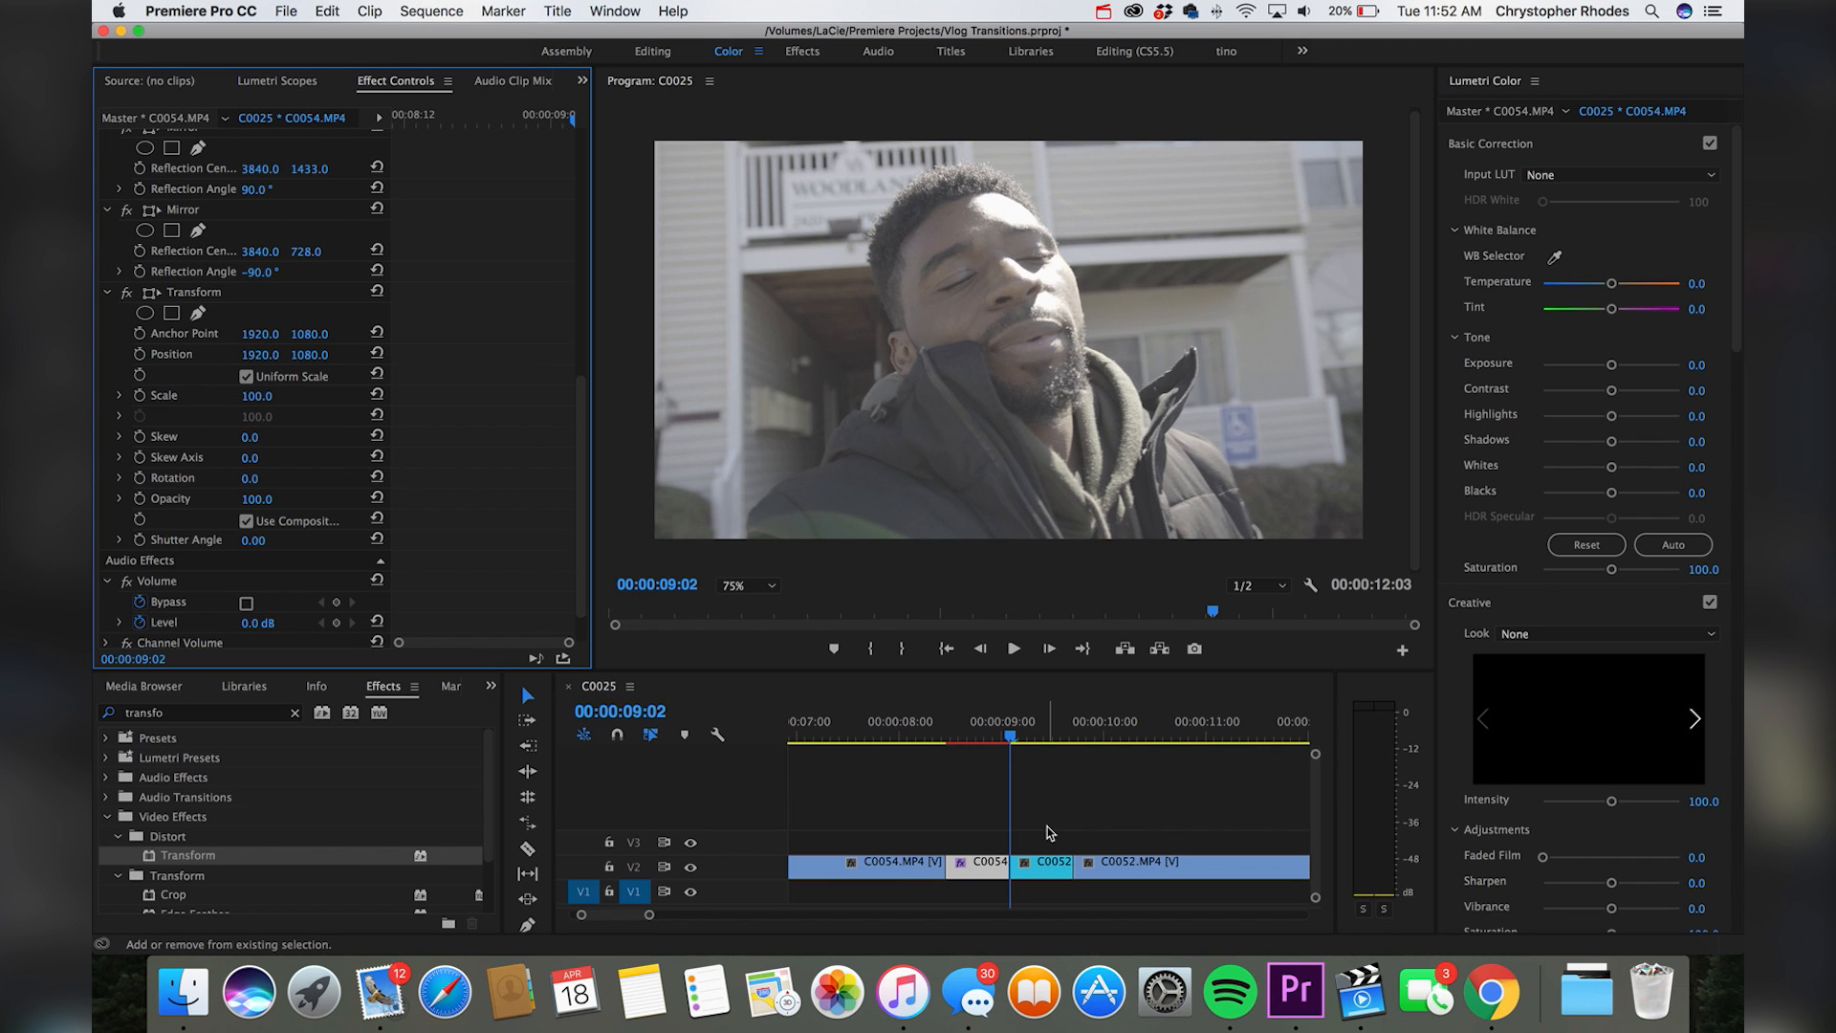
{"action": "key", "text": "shift+Left"}
{"action": "key", "text": "shift+Left"}
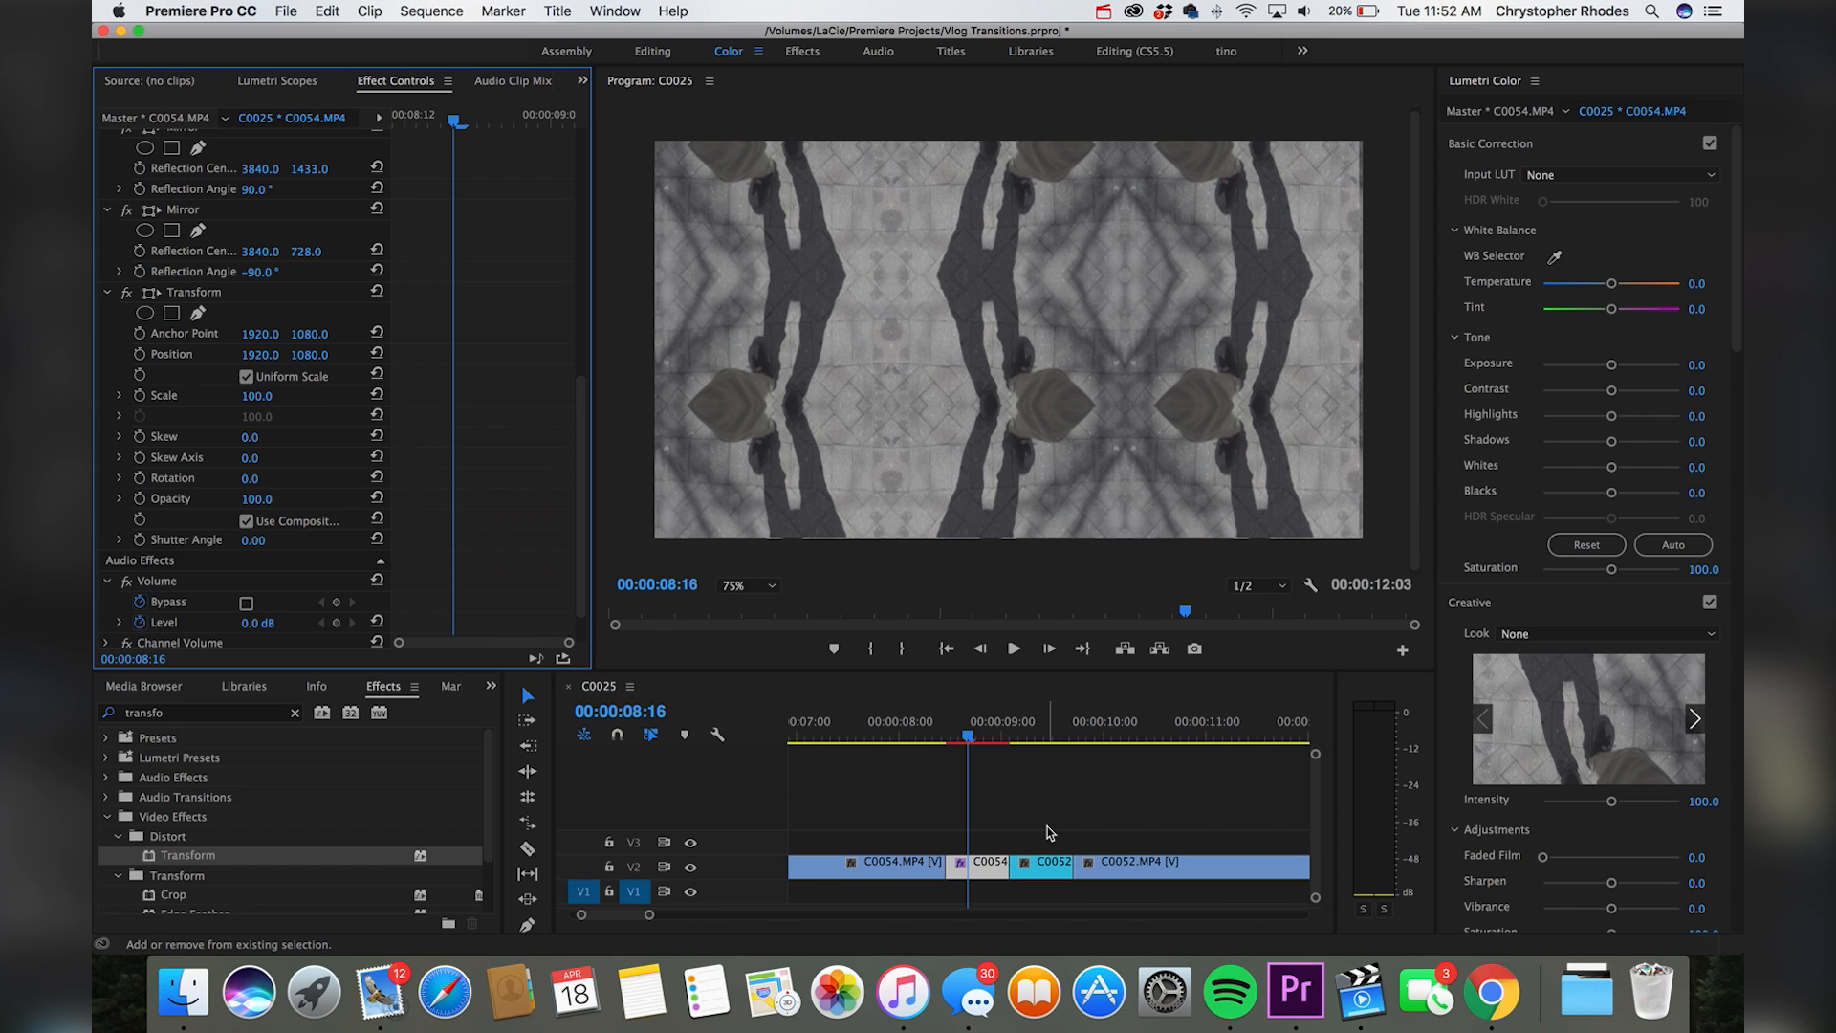
{"action": "left_click", "coordinate": [141, 396]}
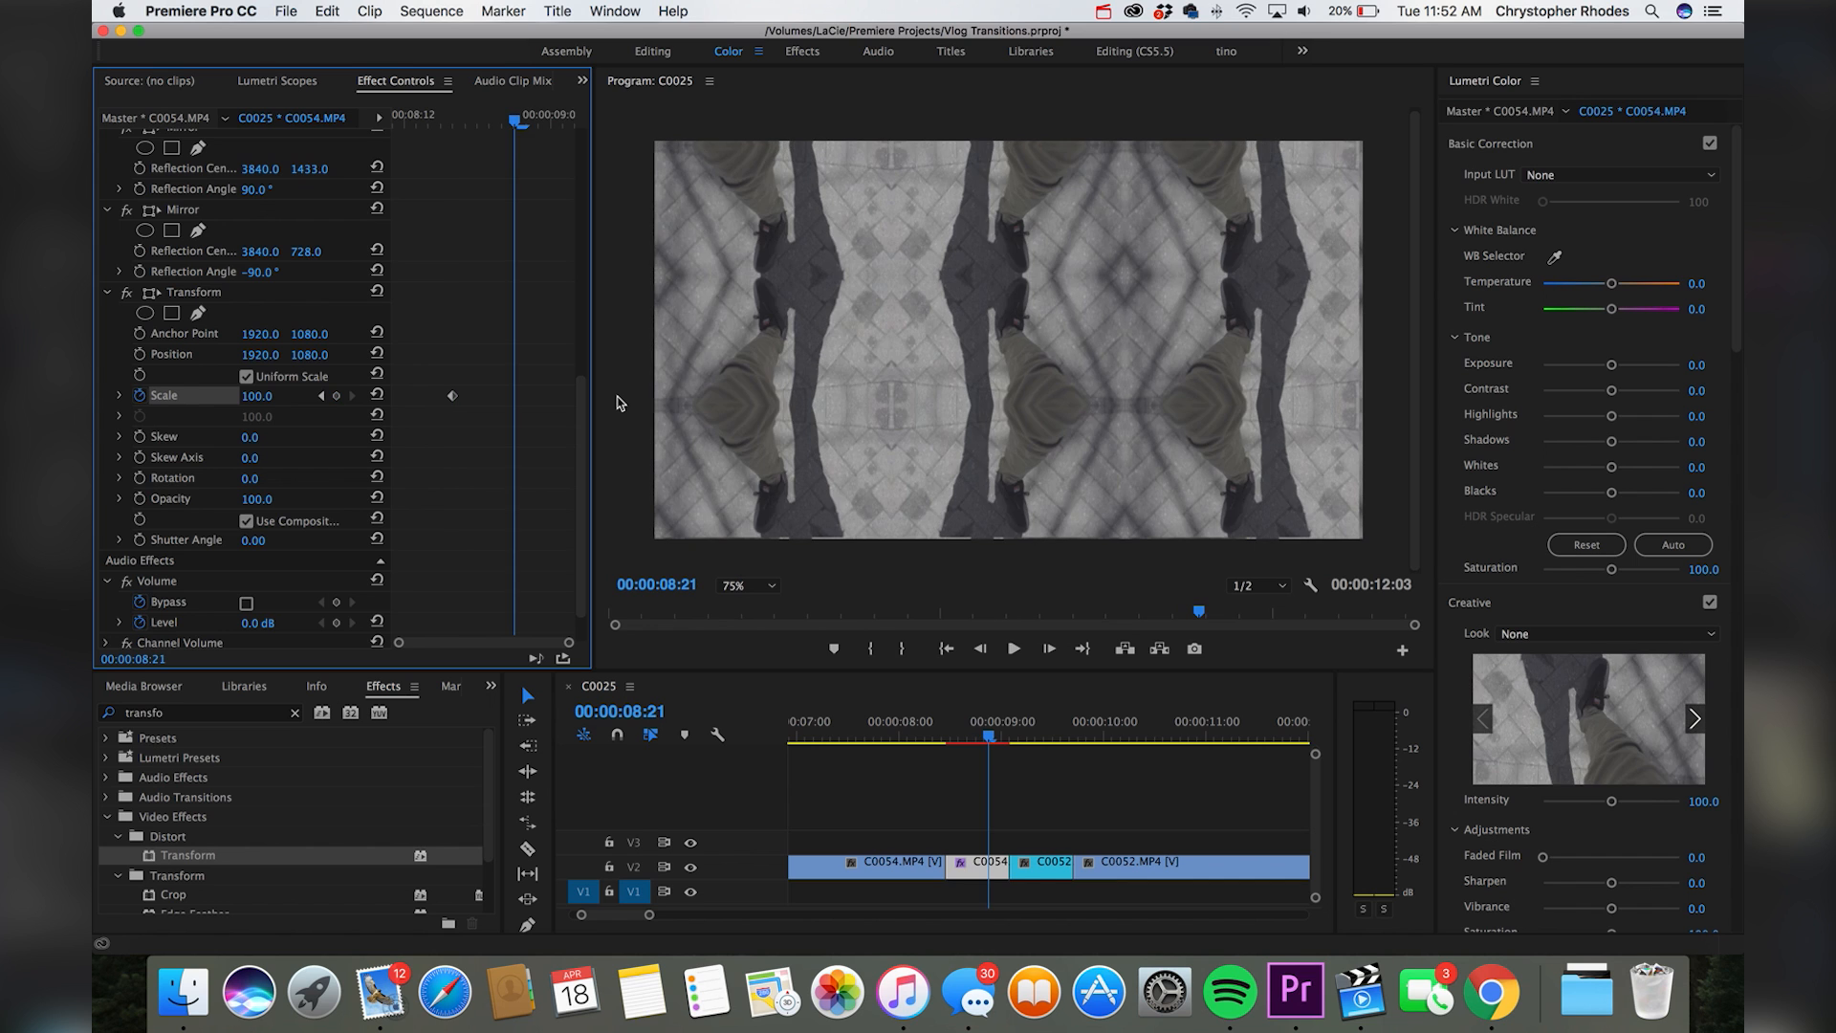
- Add a Transform Scale keyframe of 100 at 00:00:09:02 on the short C0054.MP4 piece and set the 00:00:08:16 keyframe to 300
{"action": "key", "text": "Down"}
{"action": "left_click", "coordinate": [984, 861]}
{"action": "left_click_drag", "start_coordinate": [579, 285], "coordinate": [589, 532]}
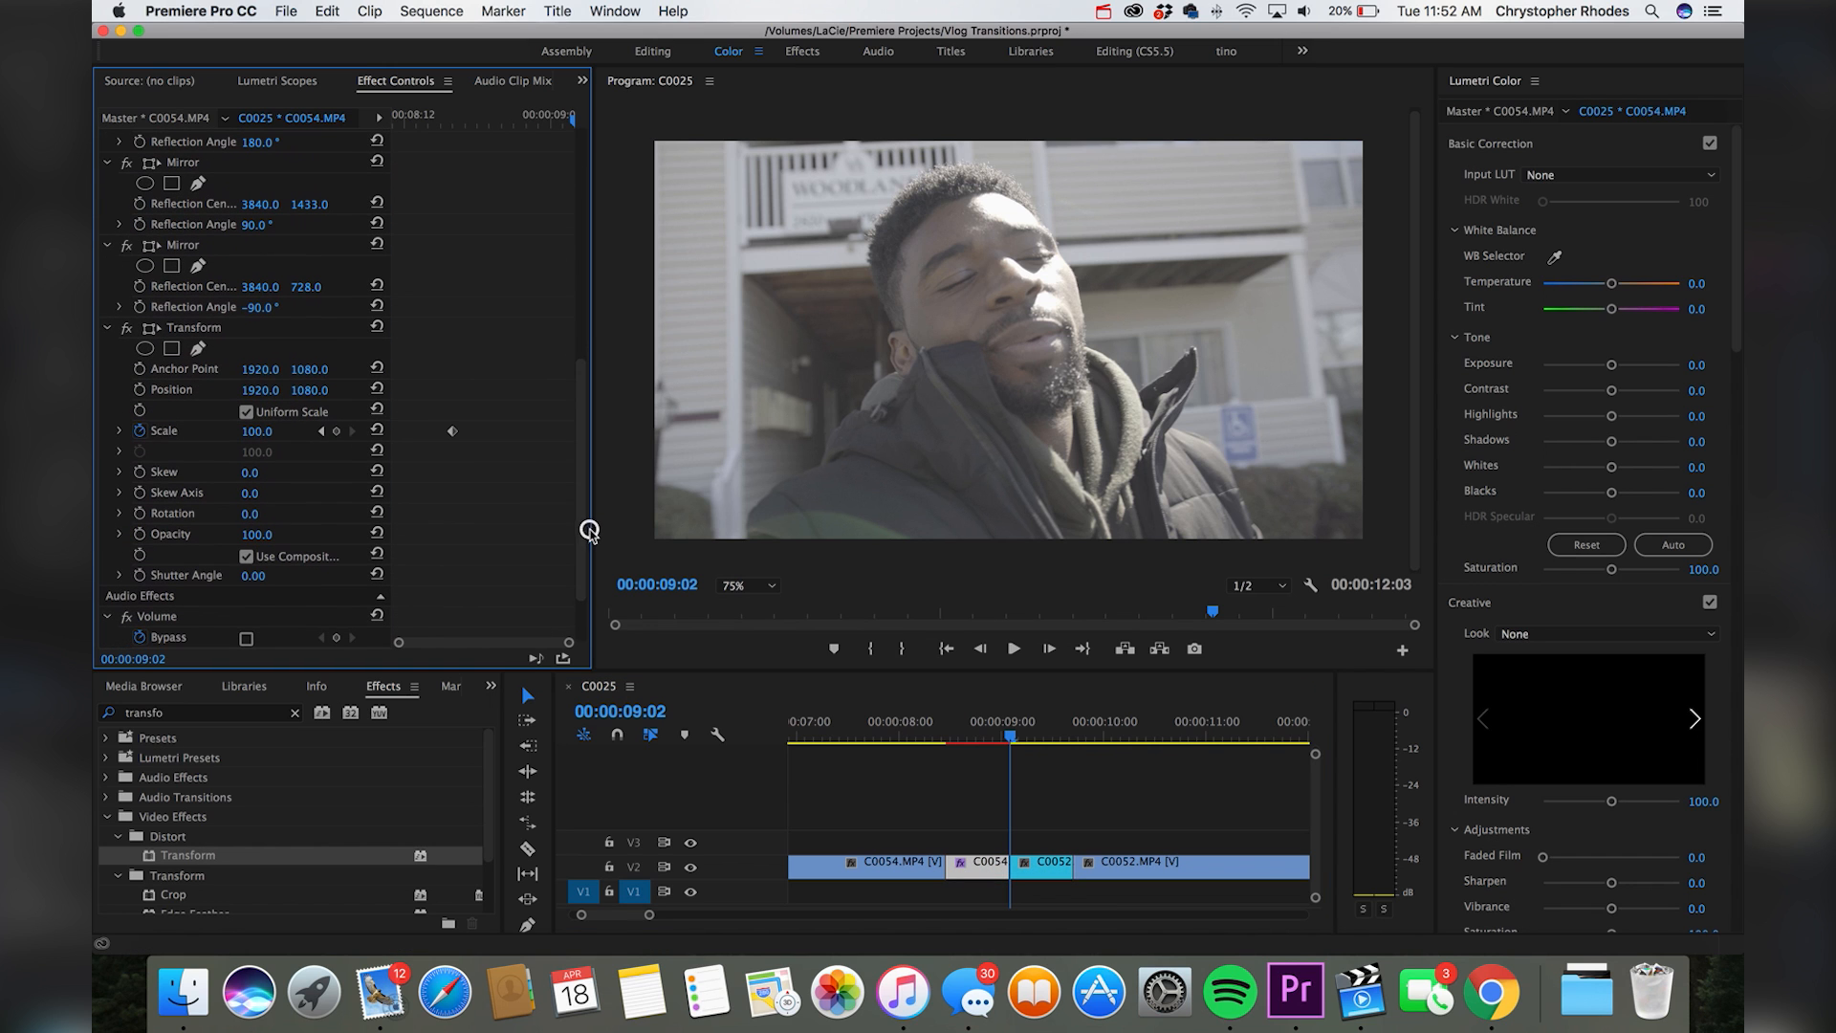
{"action": "left_click", "coordinate": [322, 431]}
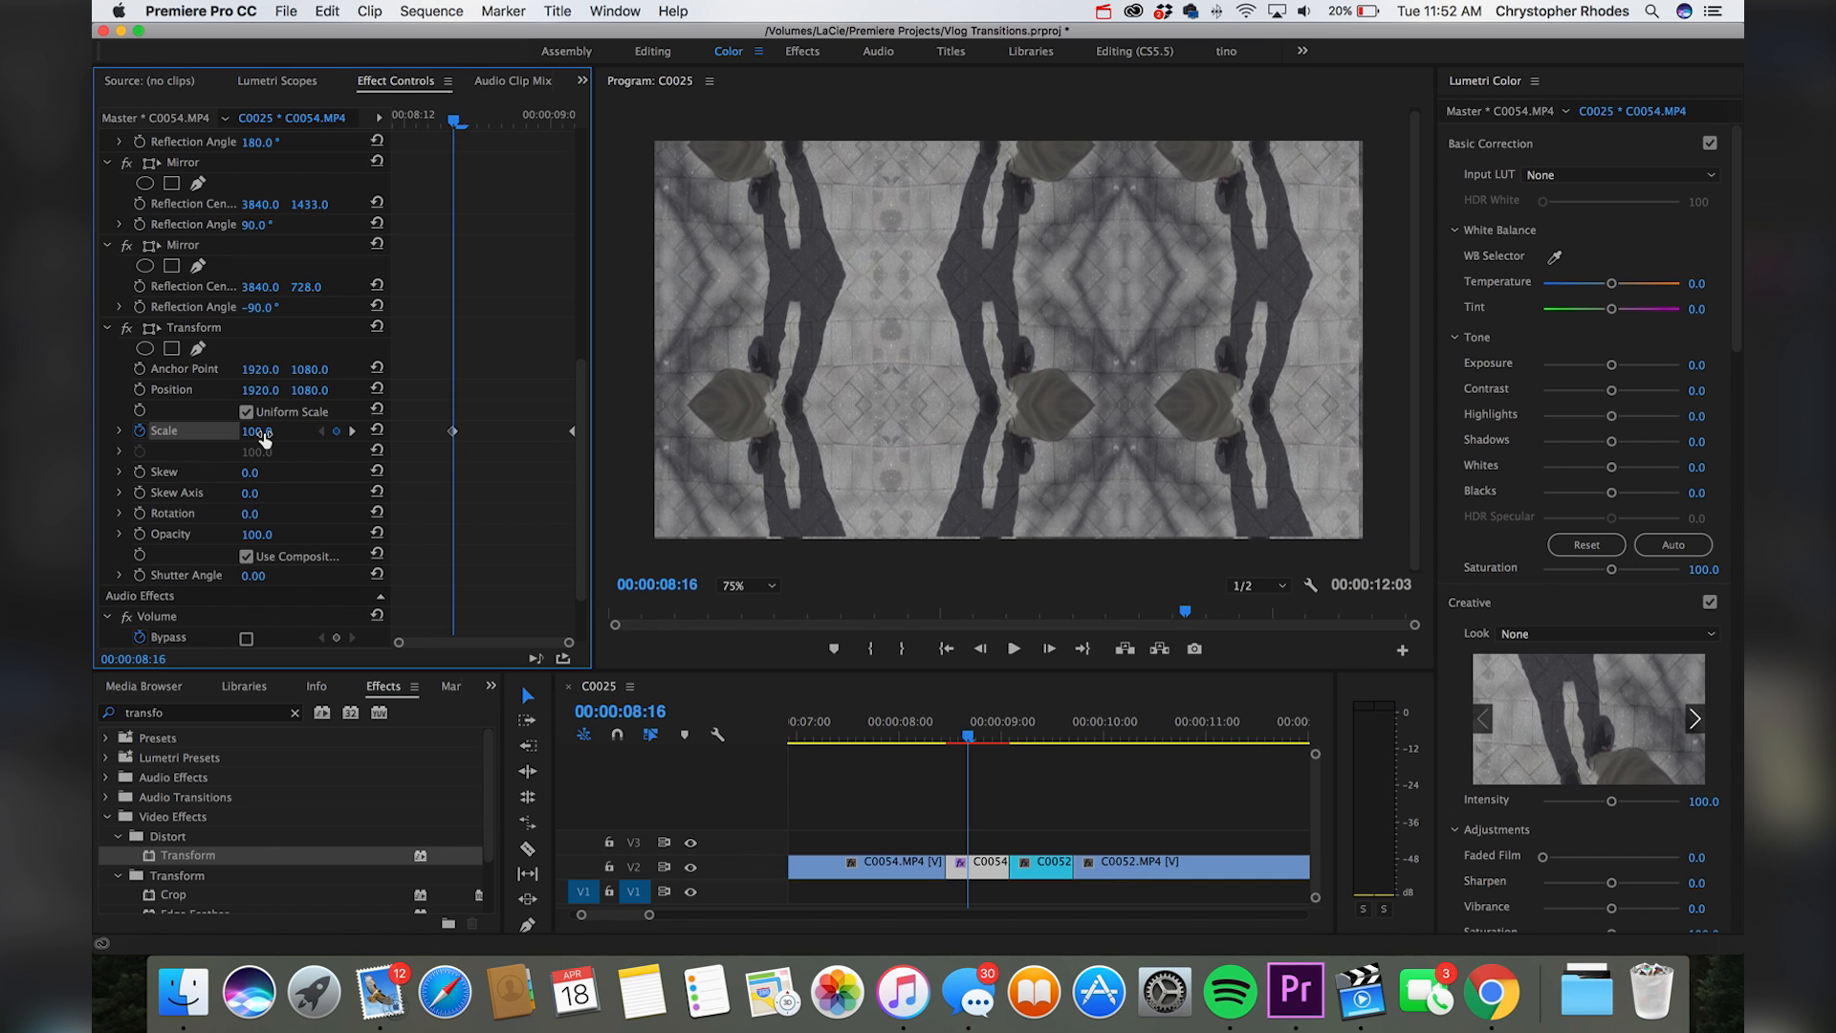
{"action": "left_click_drag", "start_coordinate": [263, 432], "coordinate": [267, 433]}
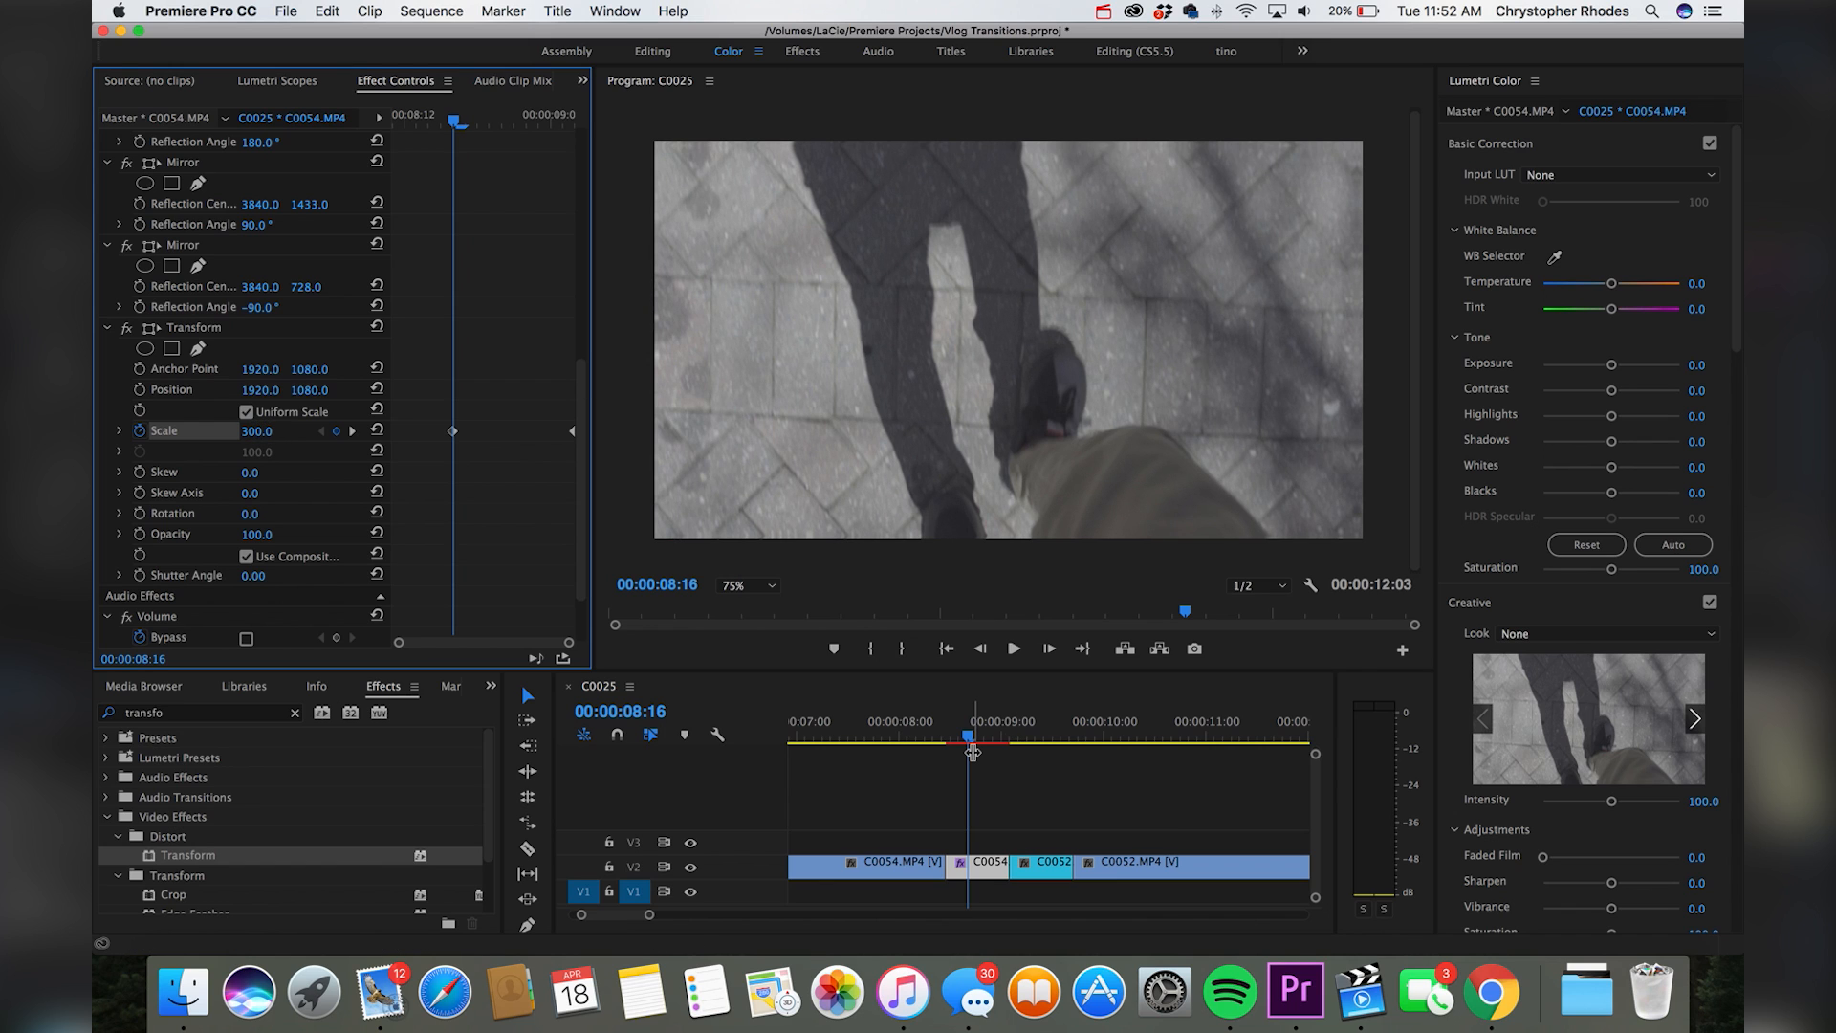
- Turn off Use Composition's Shutter Angle in the short C0054.MP4 piece's Transform effect and set Shutter Angle to 166
{"action": "mouse_move", "coordinate": [963, 738]}
{"action": "left_mouse_down"}
{"action": "mouse_move", "coordinate": [1004, 739]}
{"action": "mouse_move", "coordinate": [981, 740]}
{"action": "left_mouse_up"}
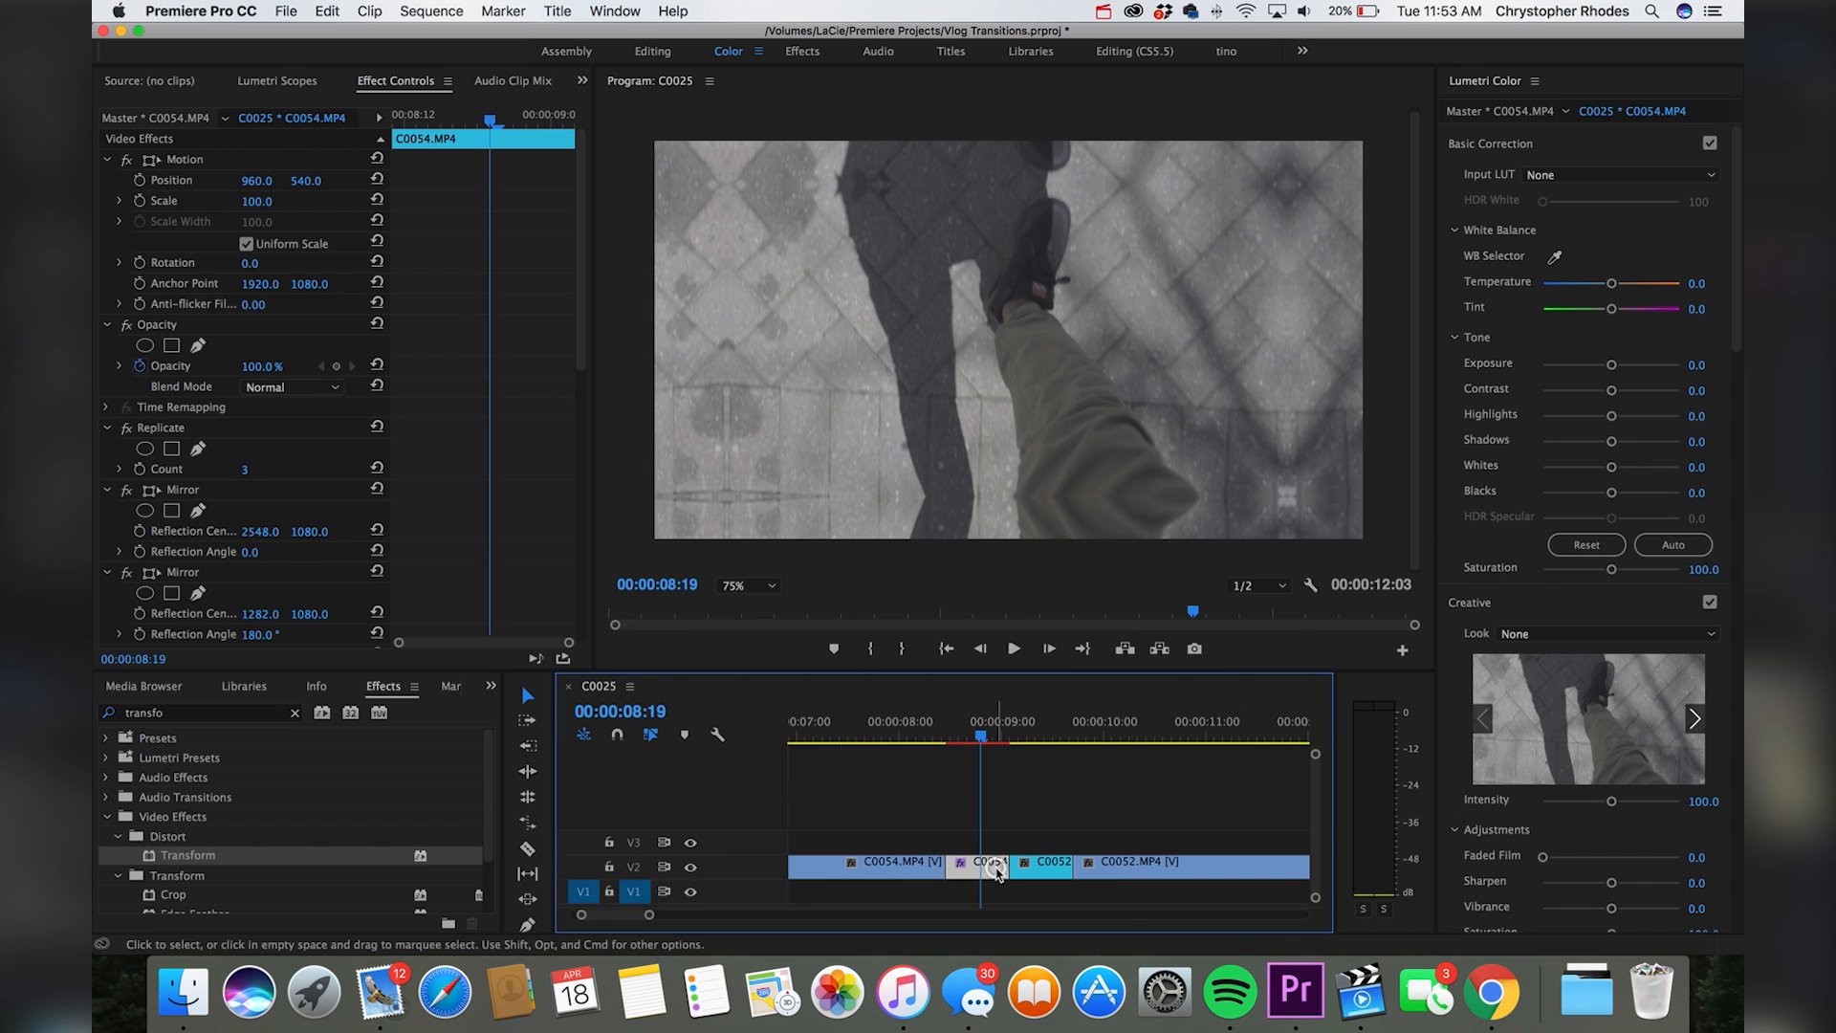
{"action": "left_click_drag", "start_coordinate": [579, 353], "coordinate": [585, 650]}
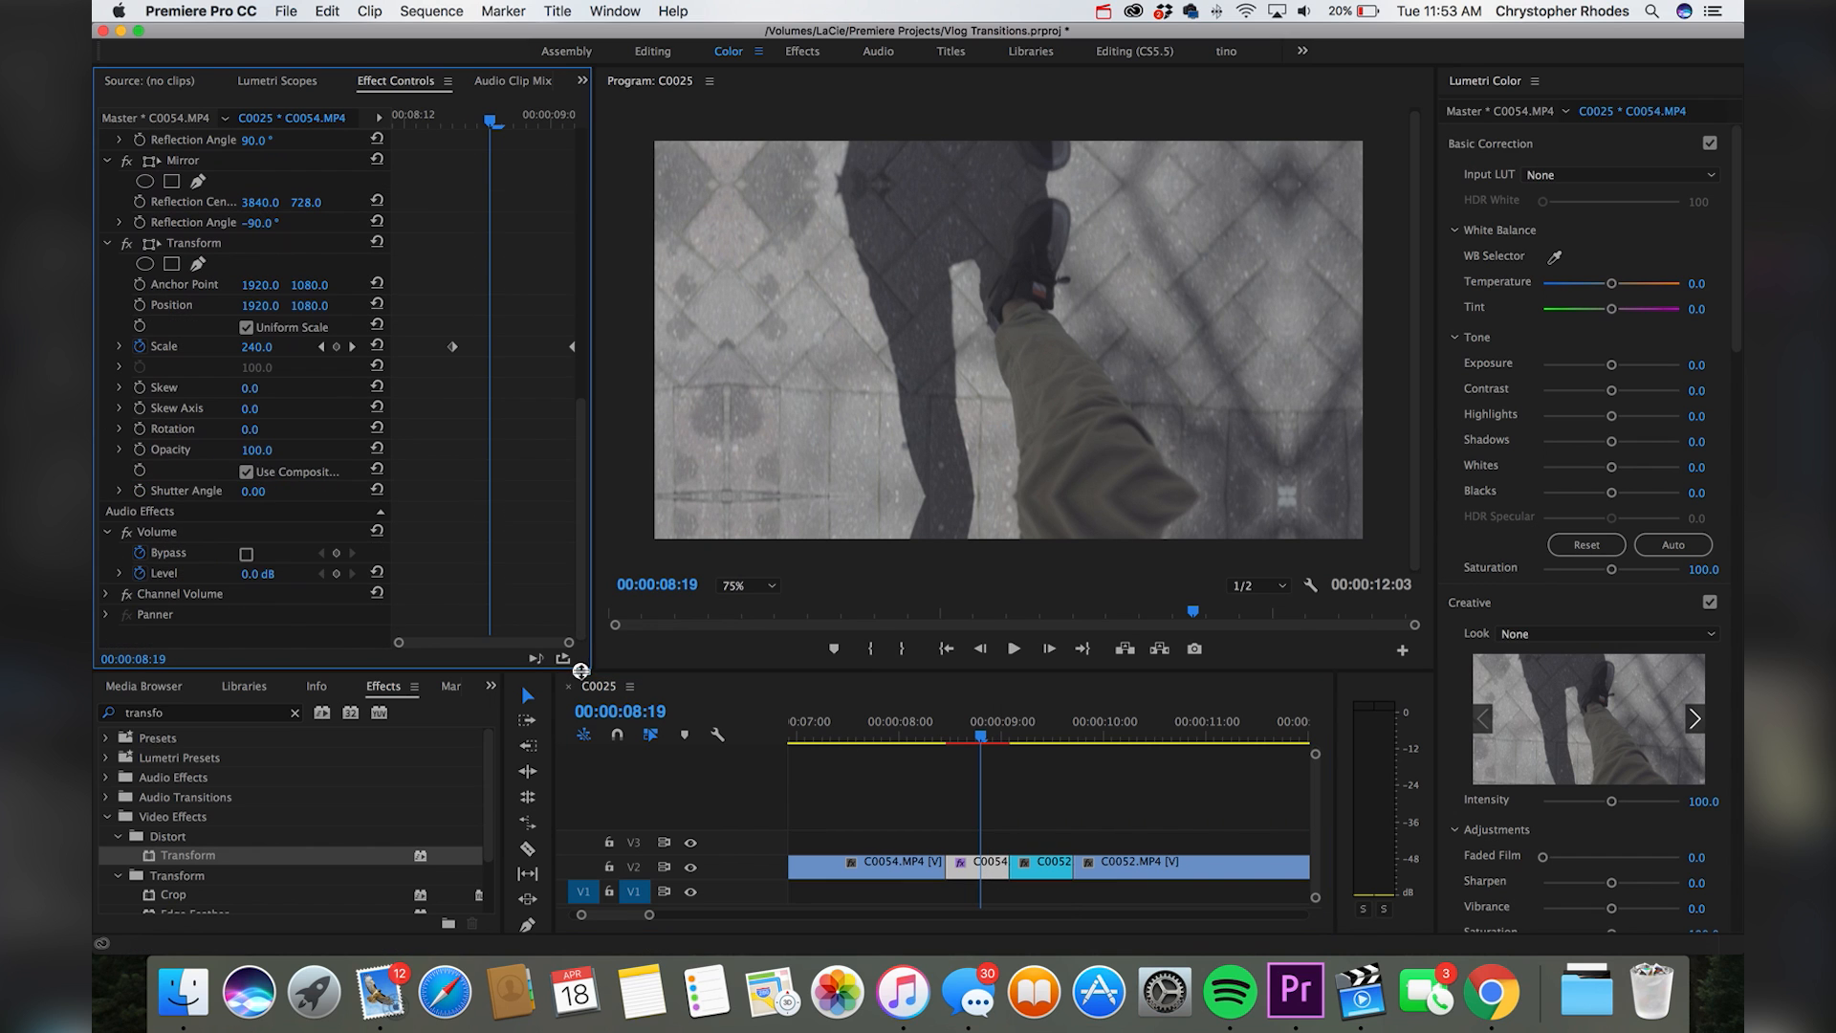
{"action": "left_click", "coordinate": [245, 472]}
{"action": "left_click_drag", "start_coordinate": [255, 495], "coordinate": [255, 495]}
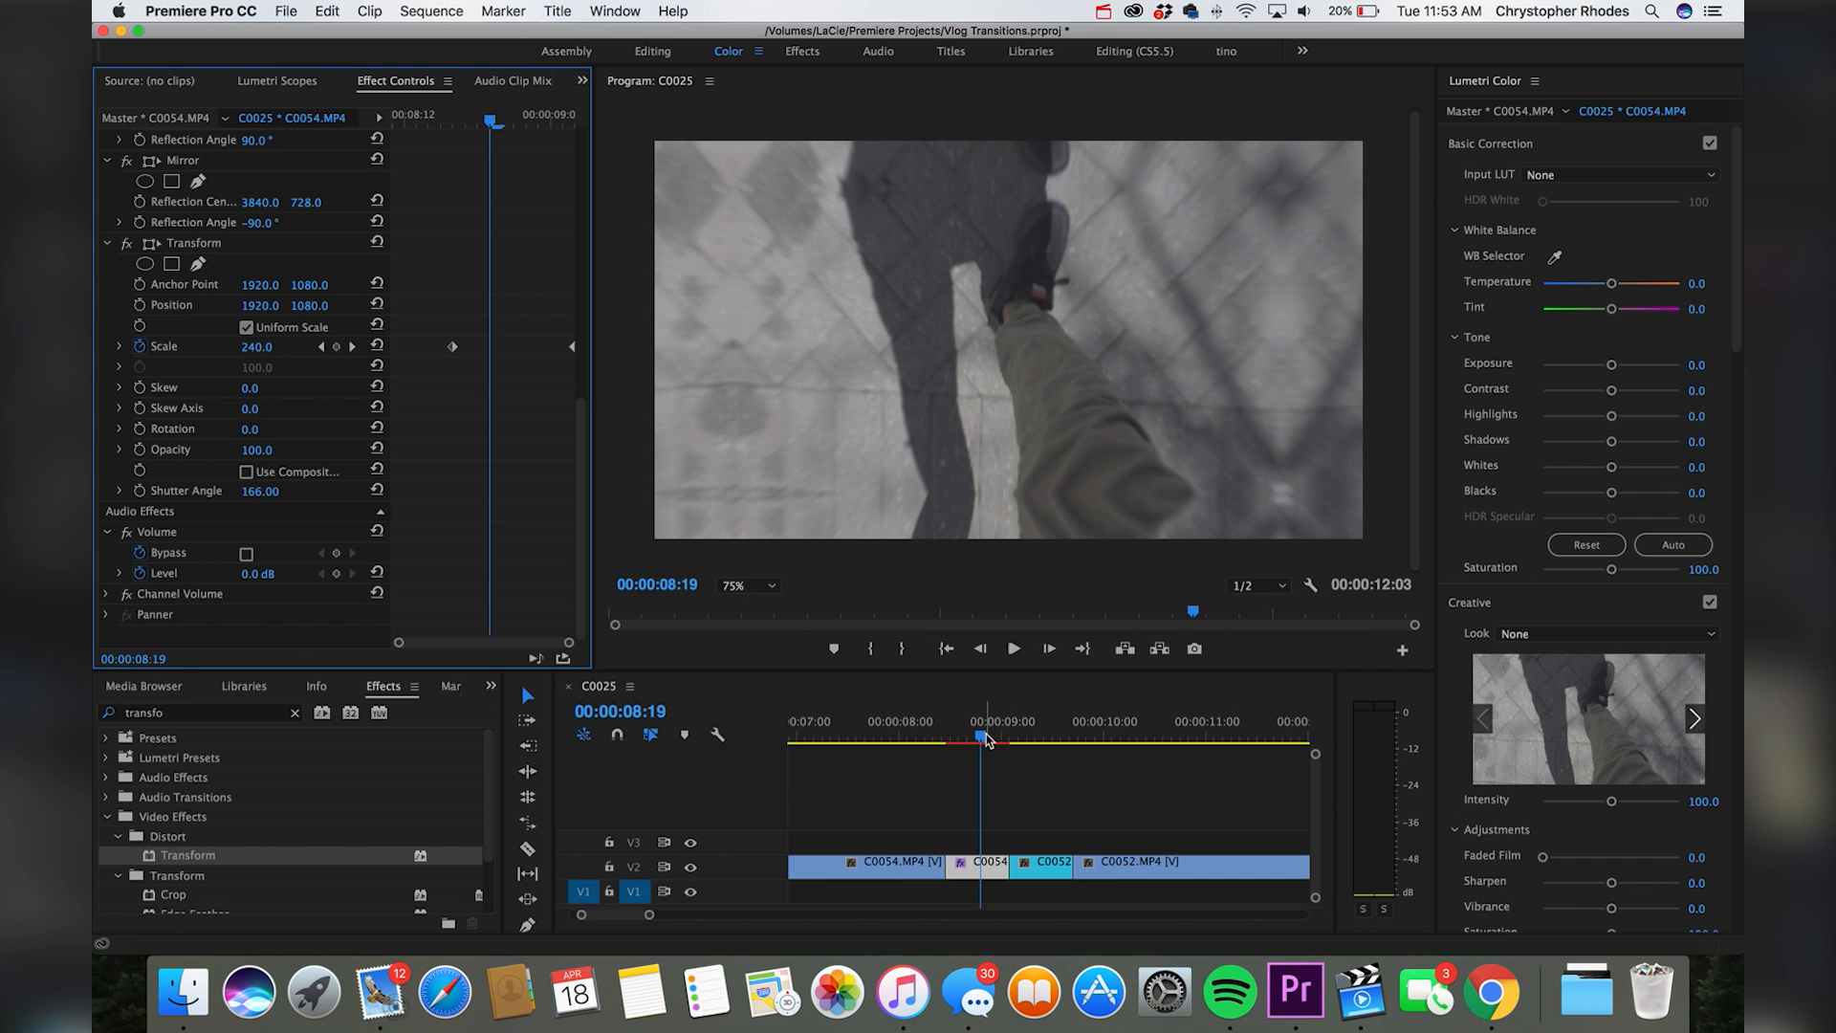
- Ease the Scale velocity curve out of the 00:00:08:16 keyframe on the short C0054.MP4 piece and play back the zoom
{"action": "left_click_drag", "start_coordinate": [593, 461], "coordinate": [650, 461]}
{"action": "left_click", "coordinate": [119, 348]}
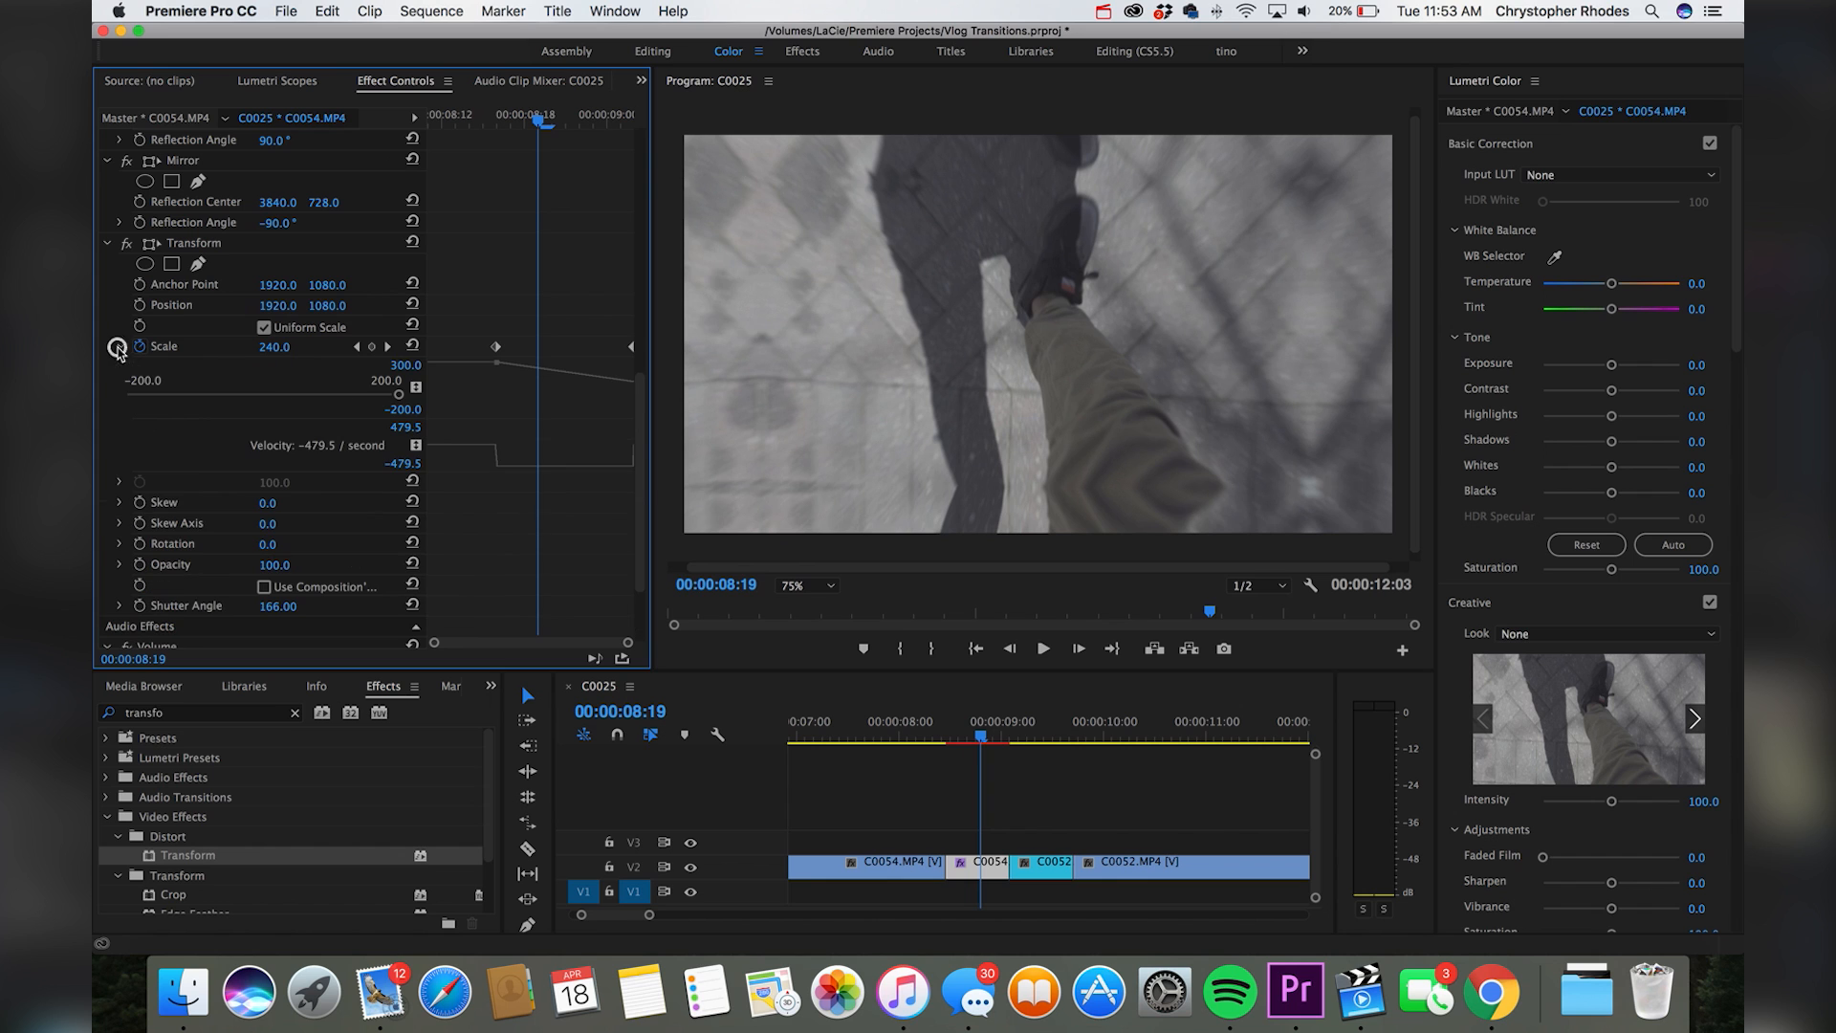
{"action": "left_click_drag", "start_coordinate": [653, 480], "coordinate": [760, 482]}
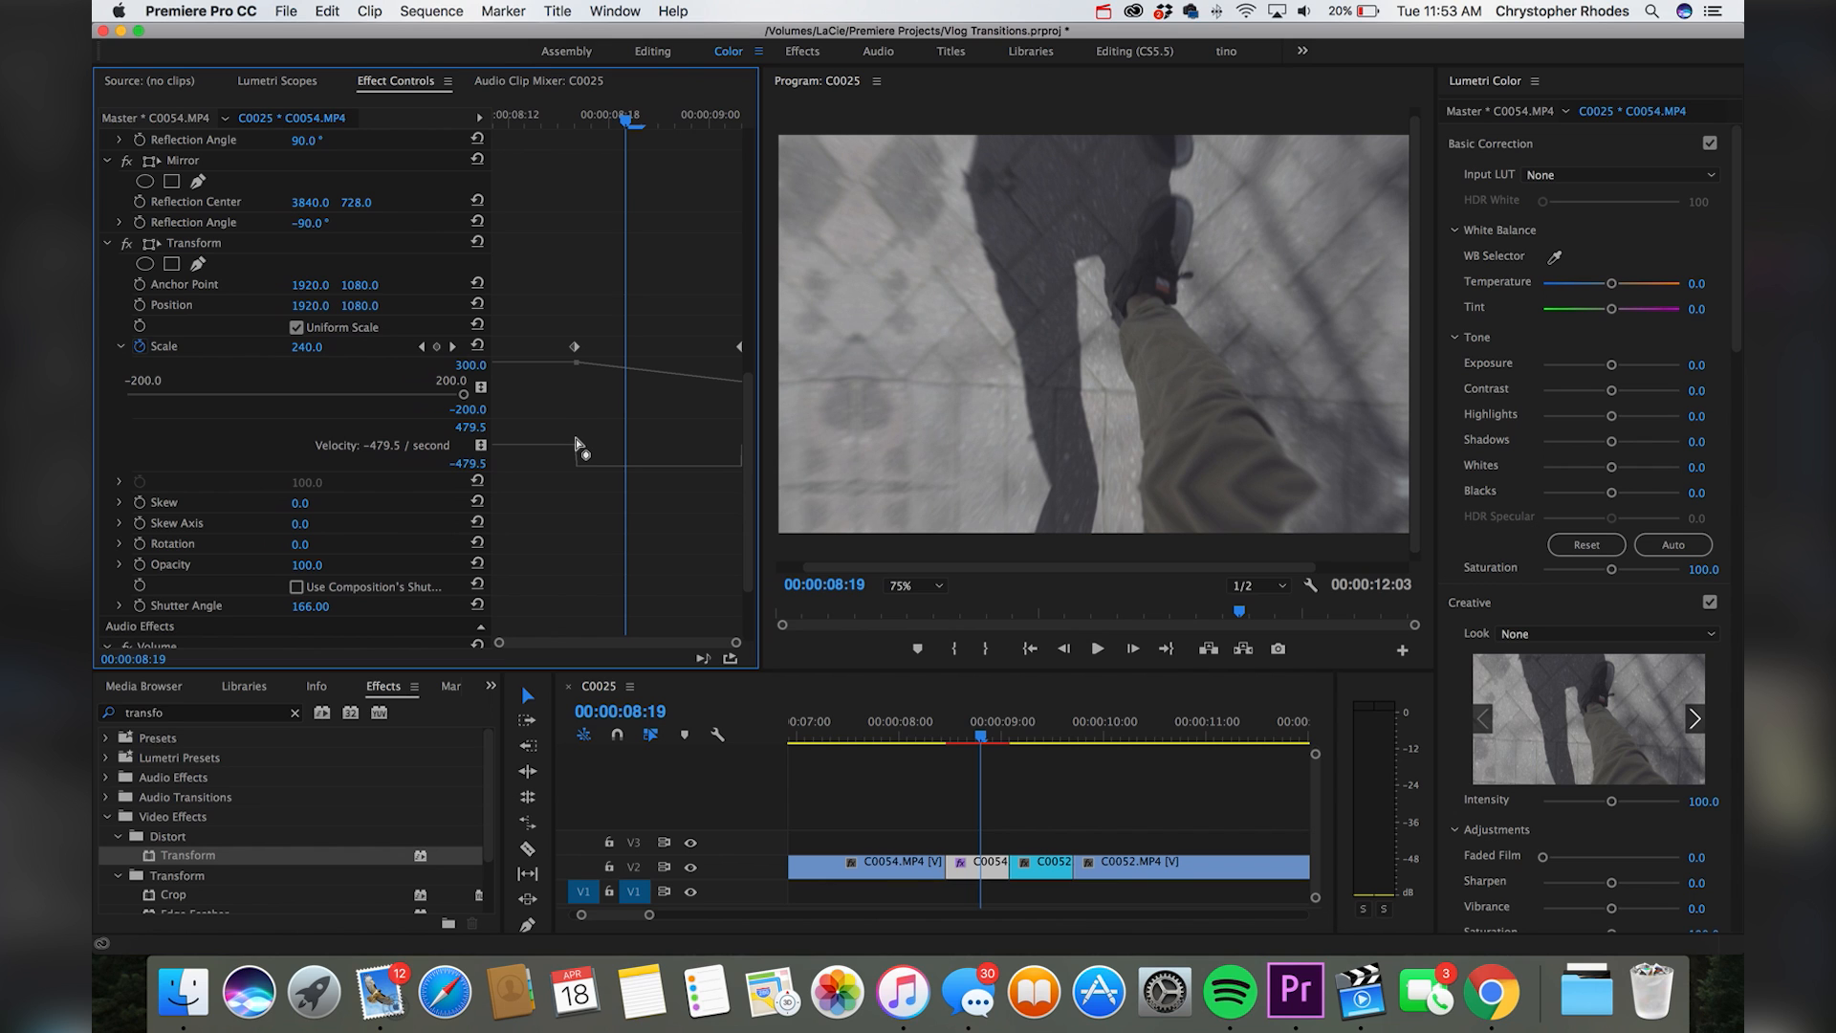
{"action": "left_click", "coordinate": [116, 346]}
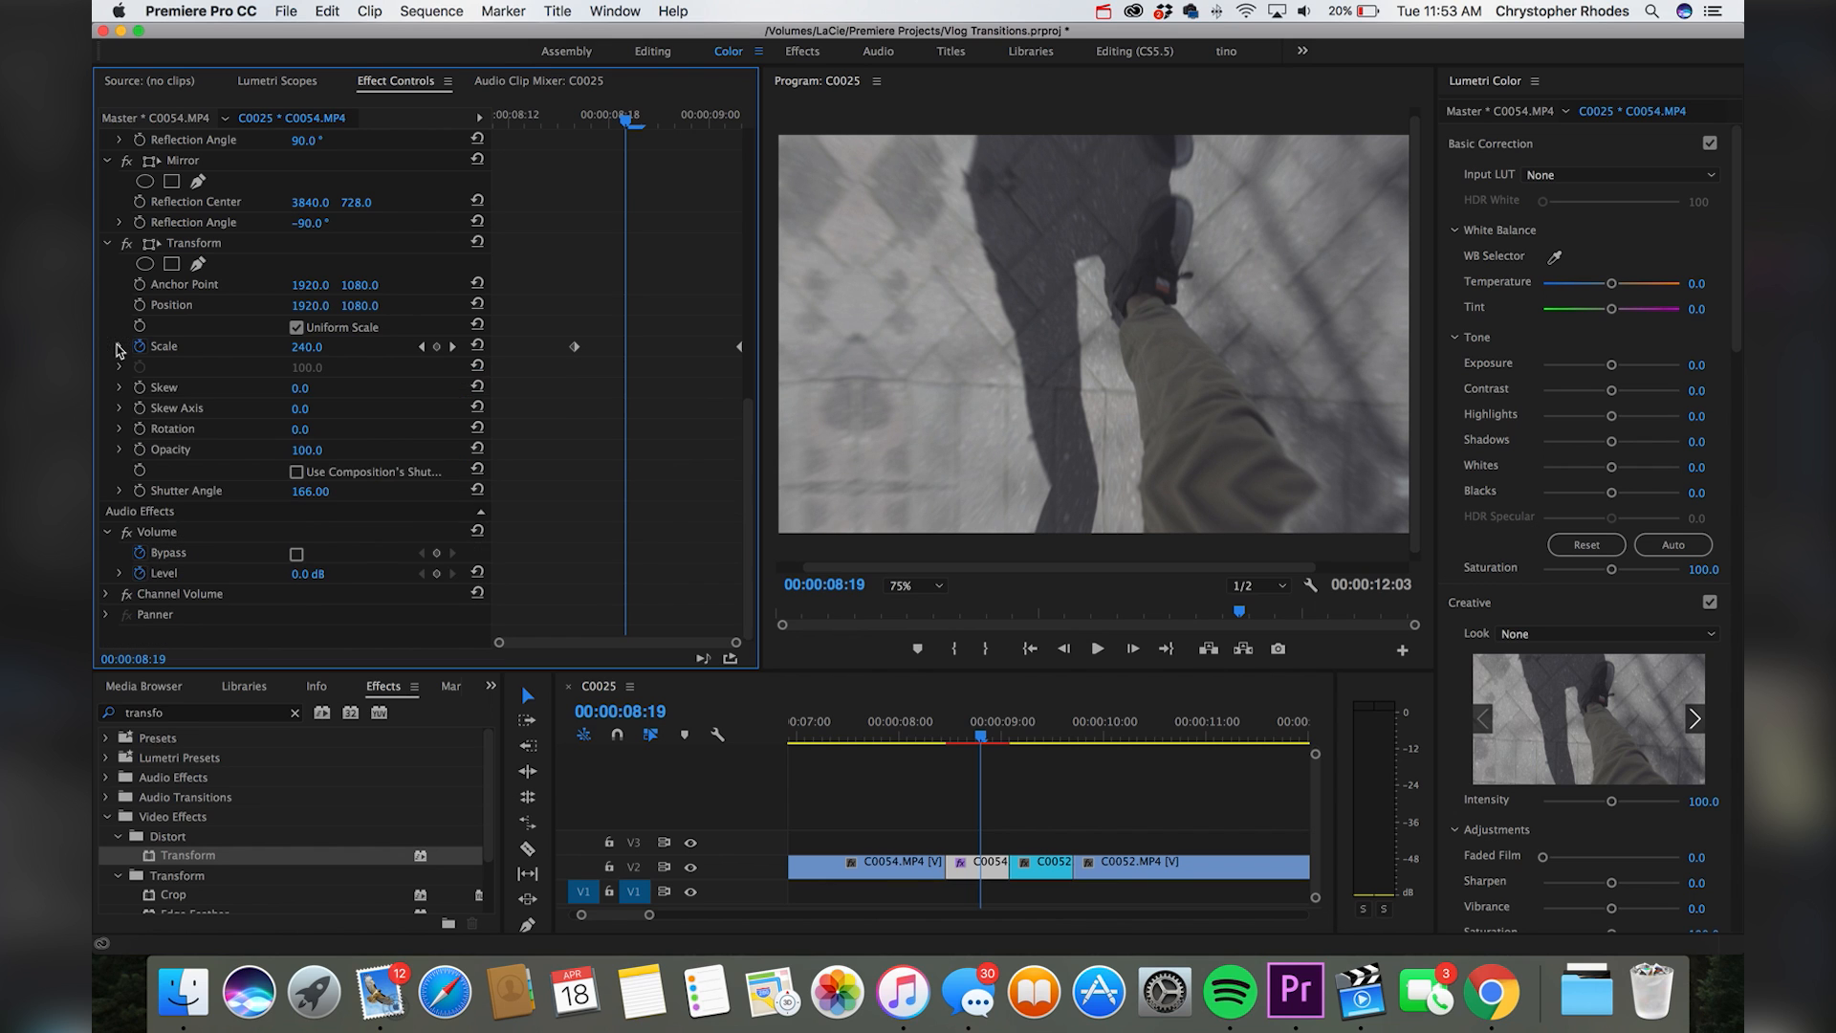
{"action": "left_click", "coordinate": [117, 346]}
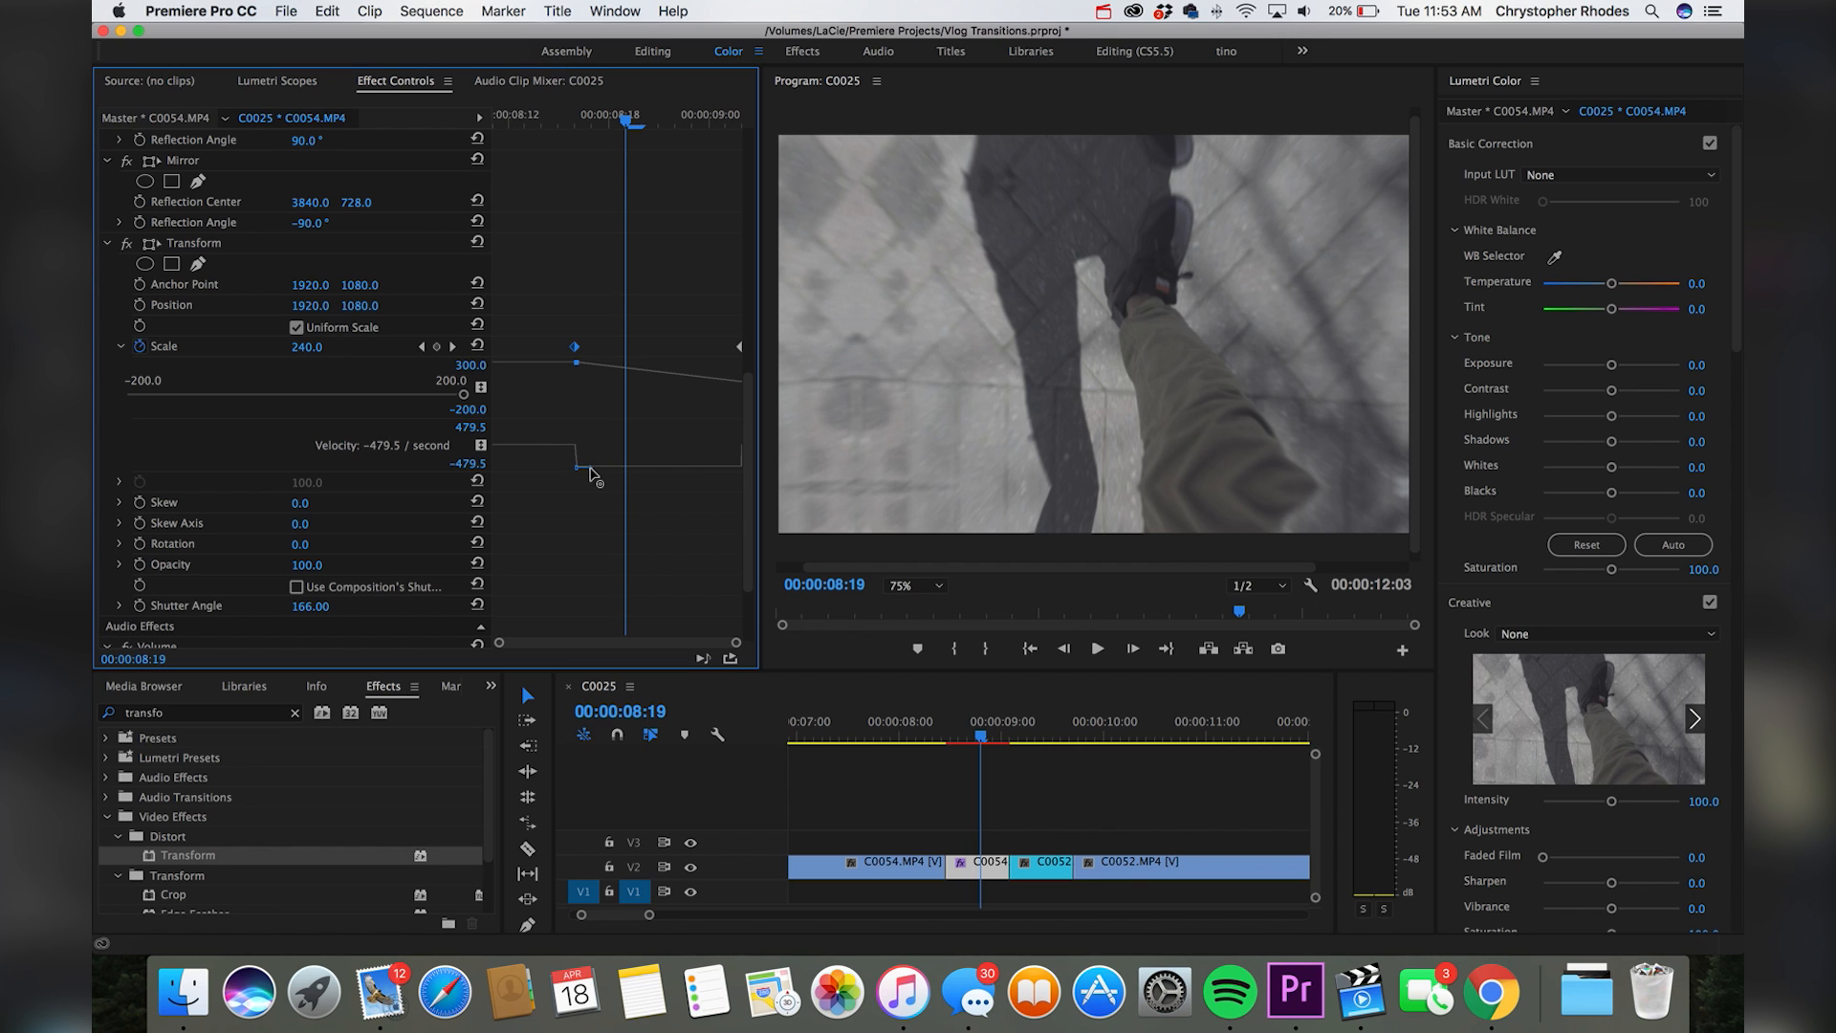
{"action": "left_click_drag", "start_coordinate": [591, 469], "coordinate": [659, 447]}
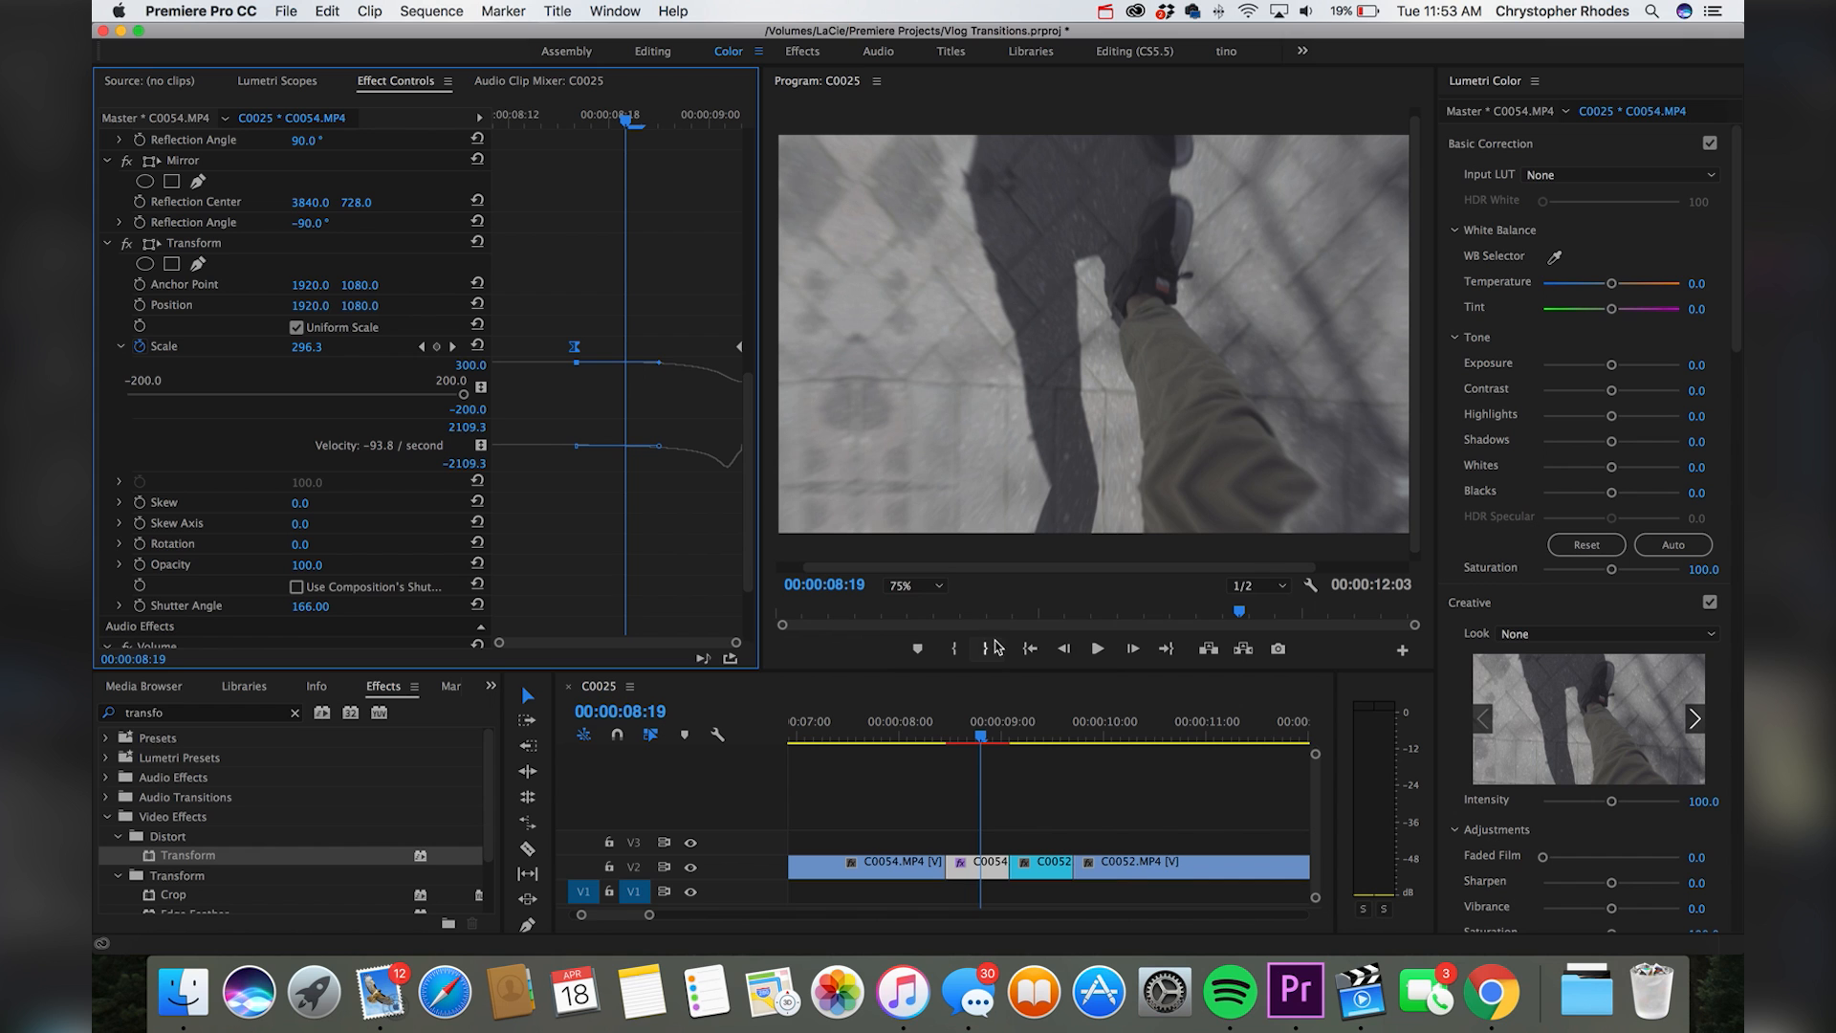
{"action": "mouse_move", "coordinate": [985, 741]}
{"action": "left_mouse_down"}
{"action": "mouse_move", "coordinate": [960, 741]}
{"action": "mouse_move", "coordinate": [1010, 731]}
{"action": "mouse_move", "coordinate": [957, 736]}
{"action": "left_mouse_up"}
{"action": "key", "text": "space"}
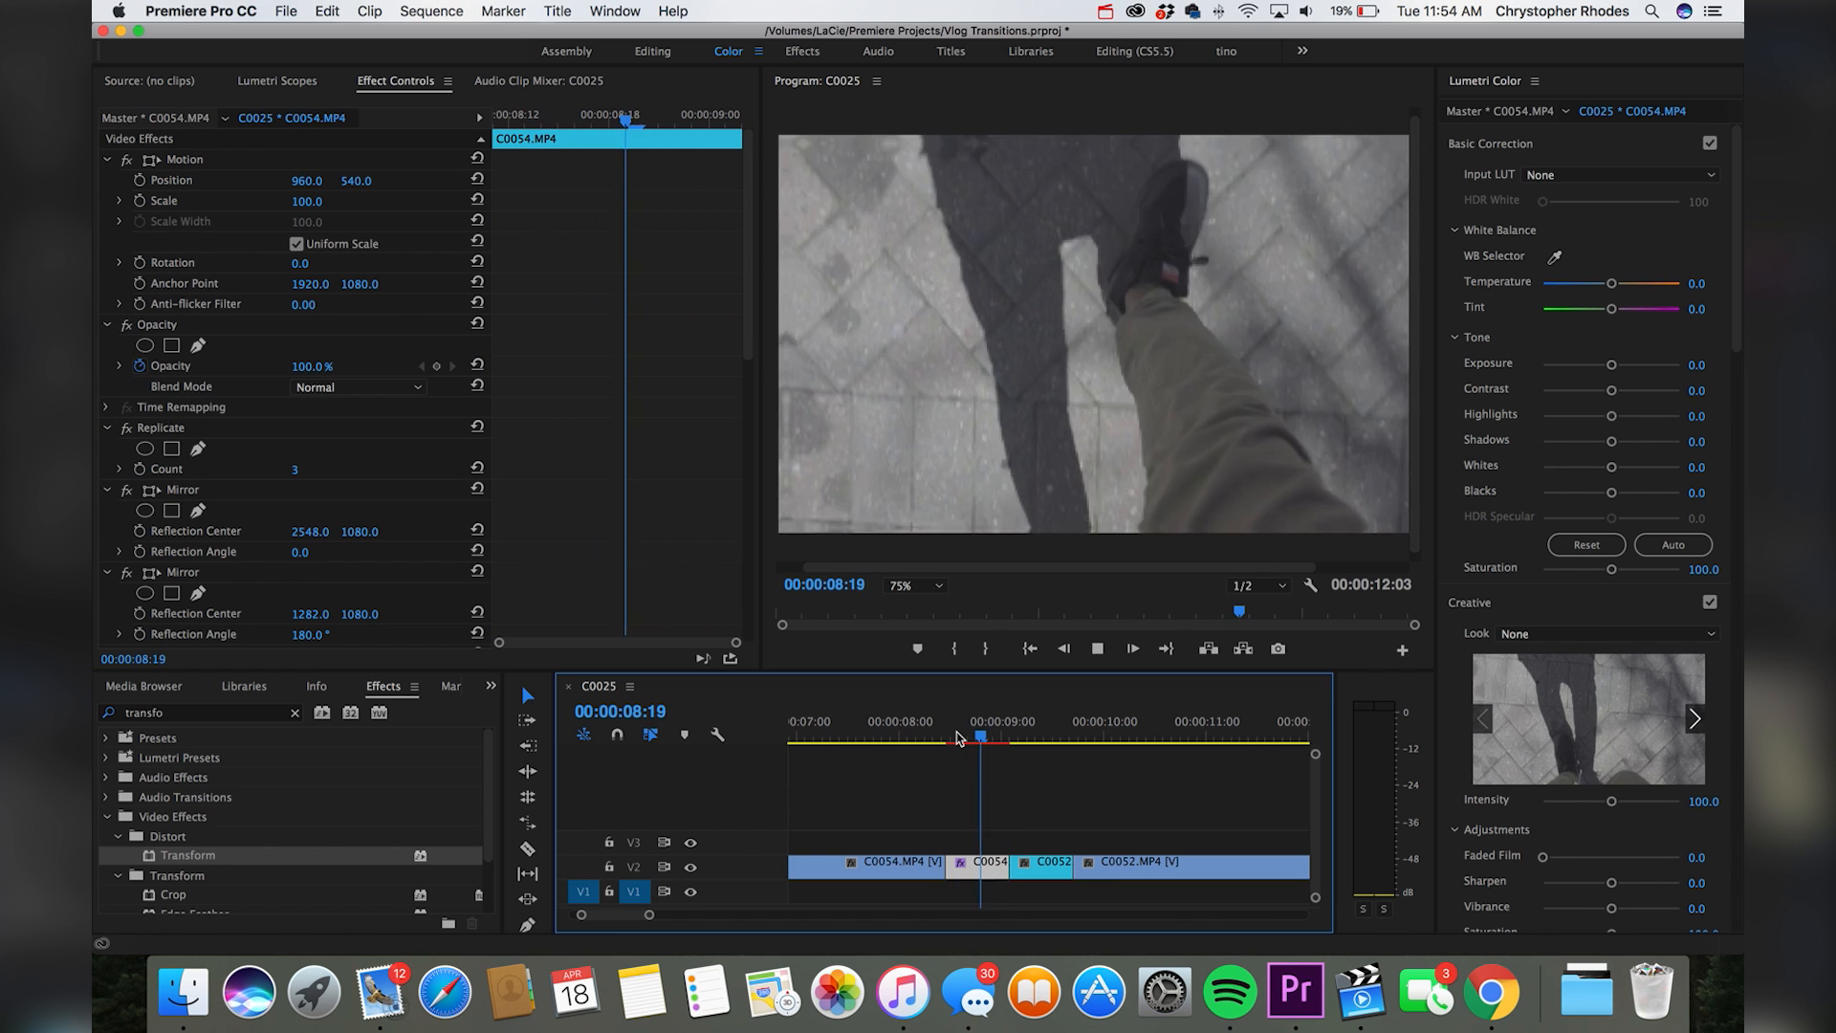
- Find the Transform effect under Distort and apply it to the short C0052.MP4 piece
{"action": "left_click_drag", "start_coordinate": [957, 736], "coordinate": [1012, 734]}
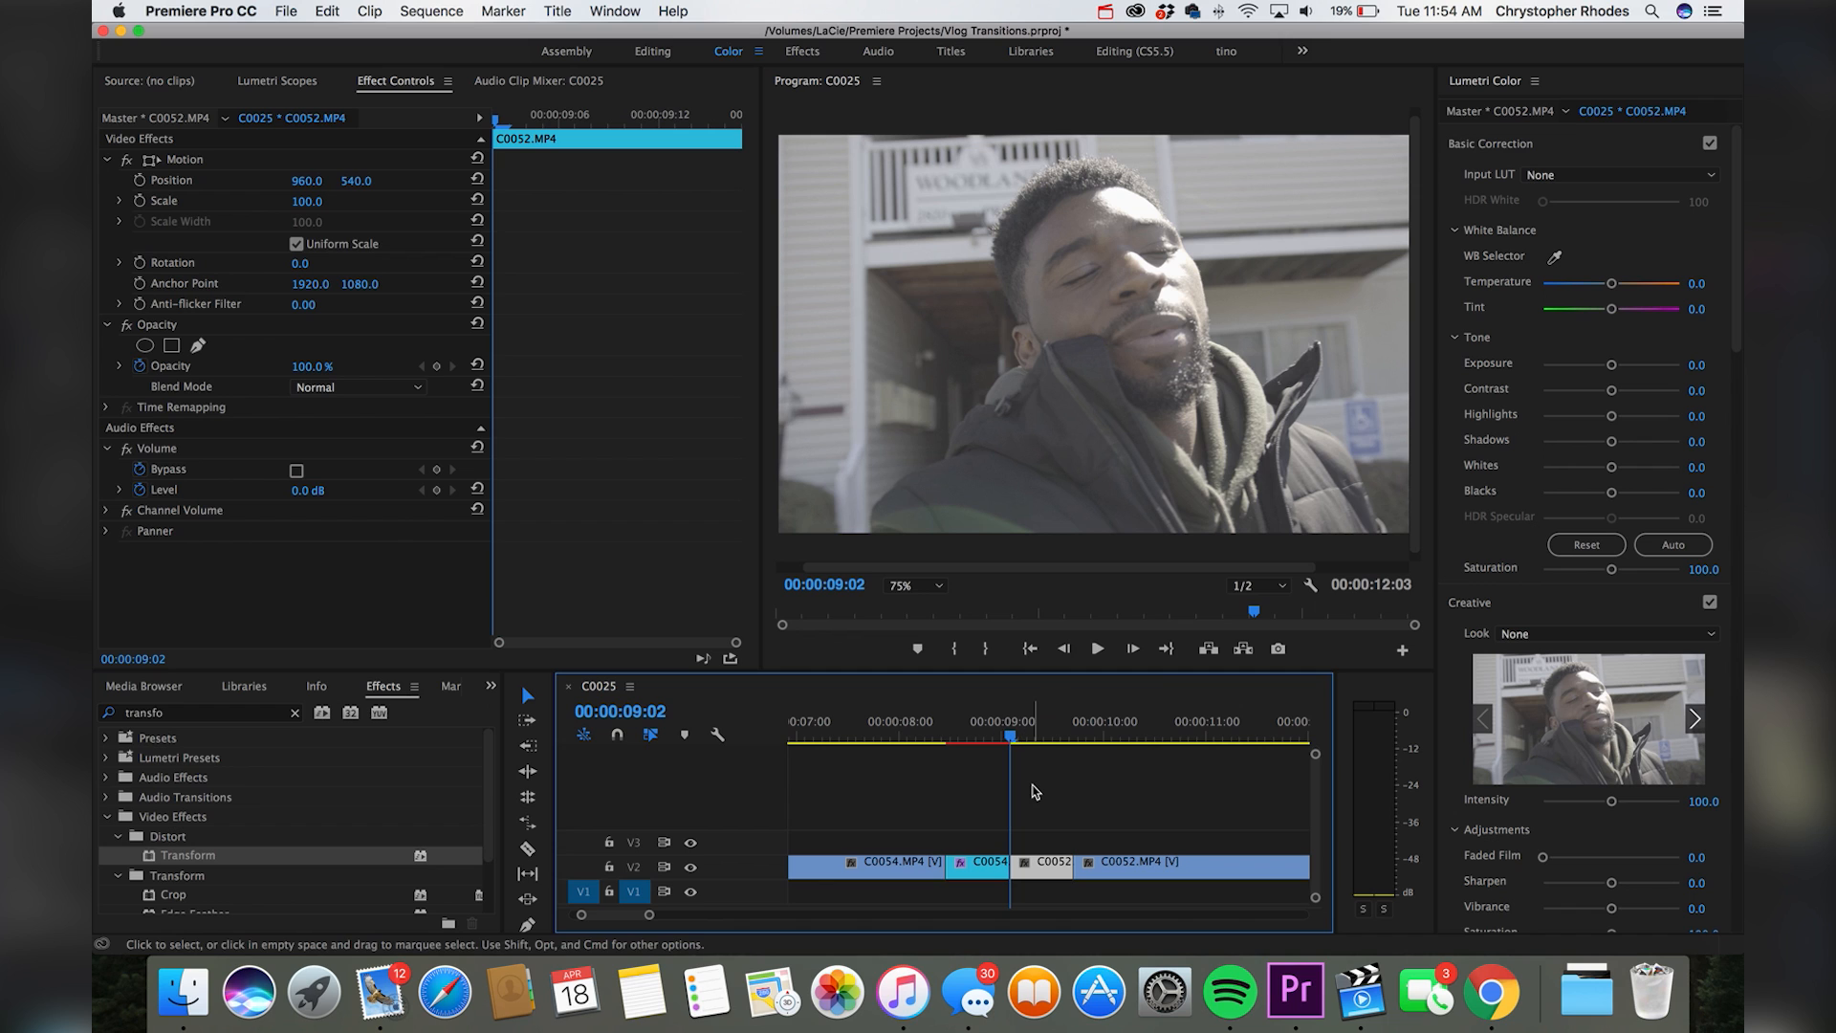
{"action": "left_click", "coordinate": [298, 714]}
{"action": "left_click", "coordinate": [248, 712]}
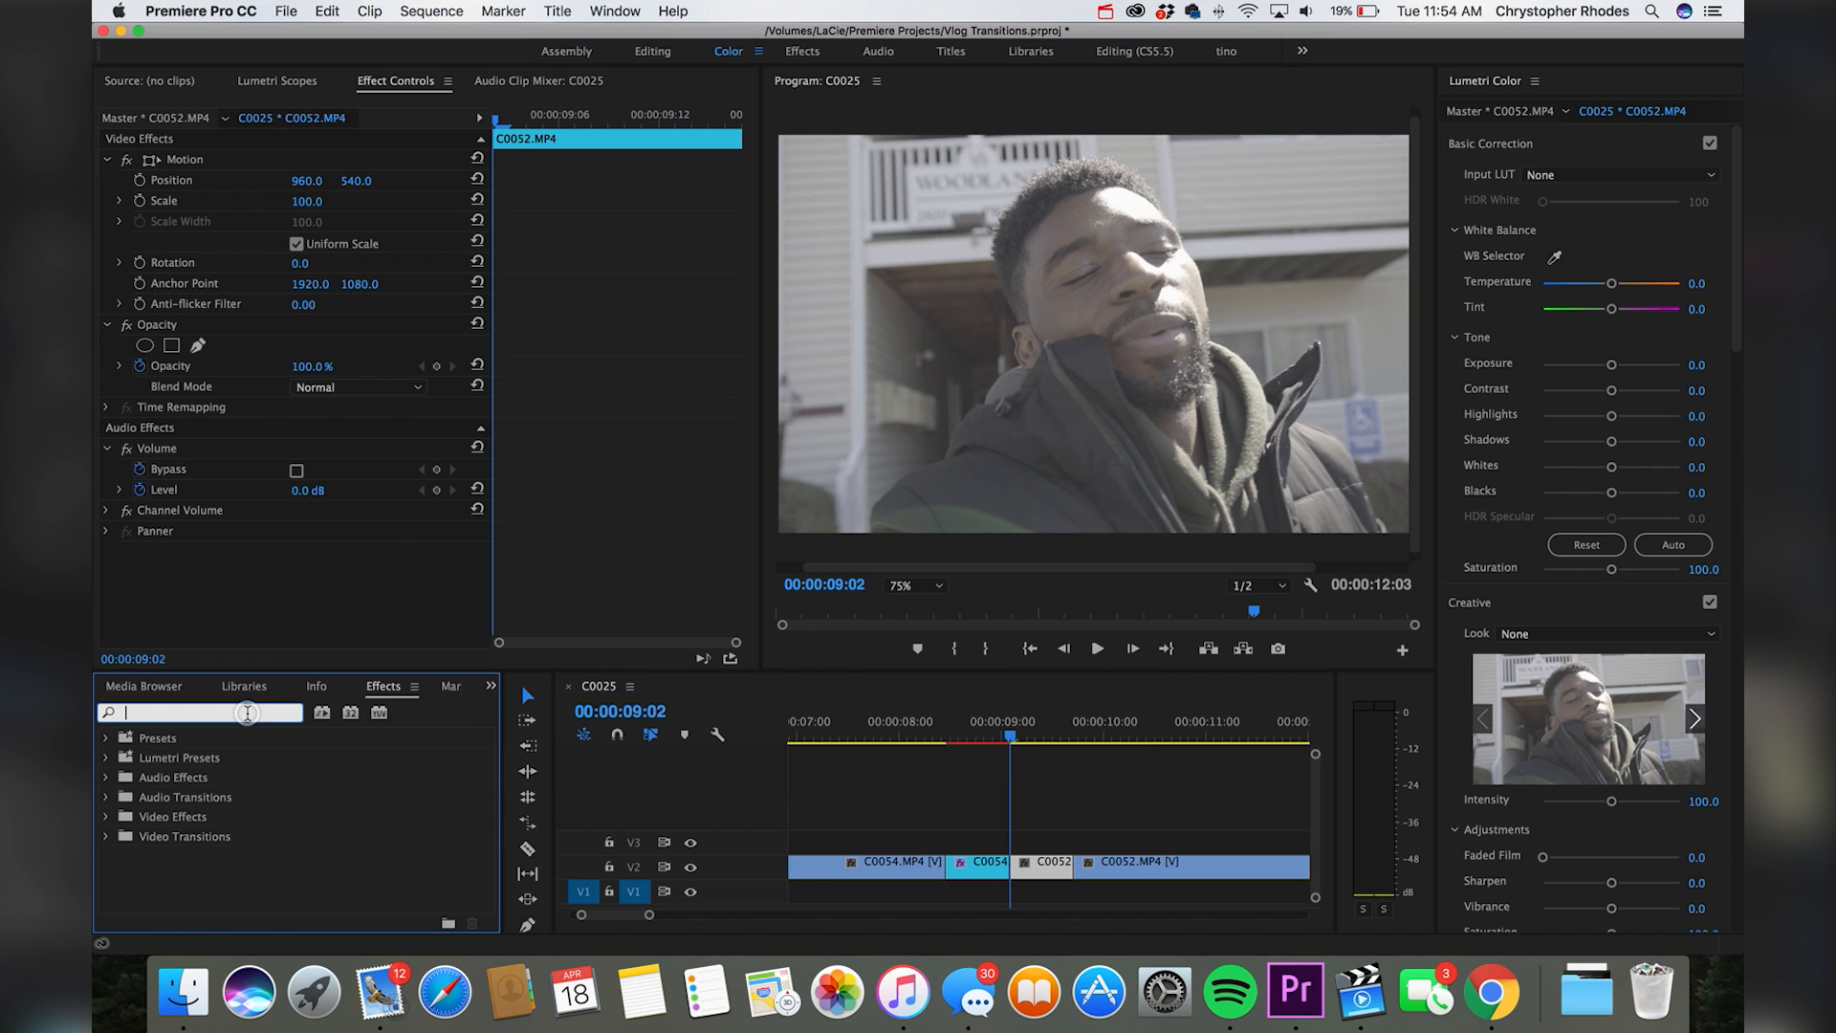
{"action": "left_click", "coordinate": [1017, 730]}
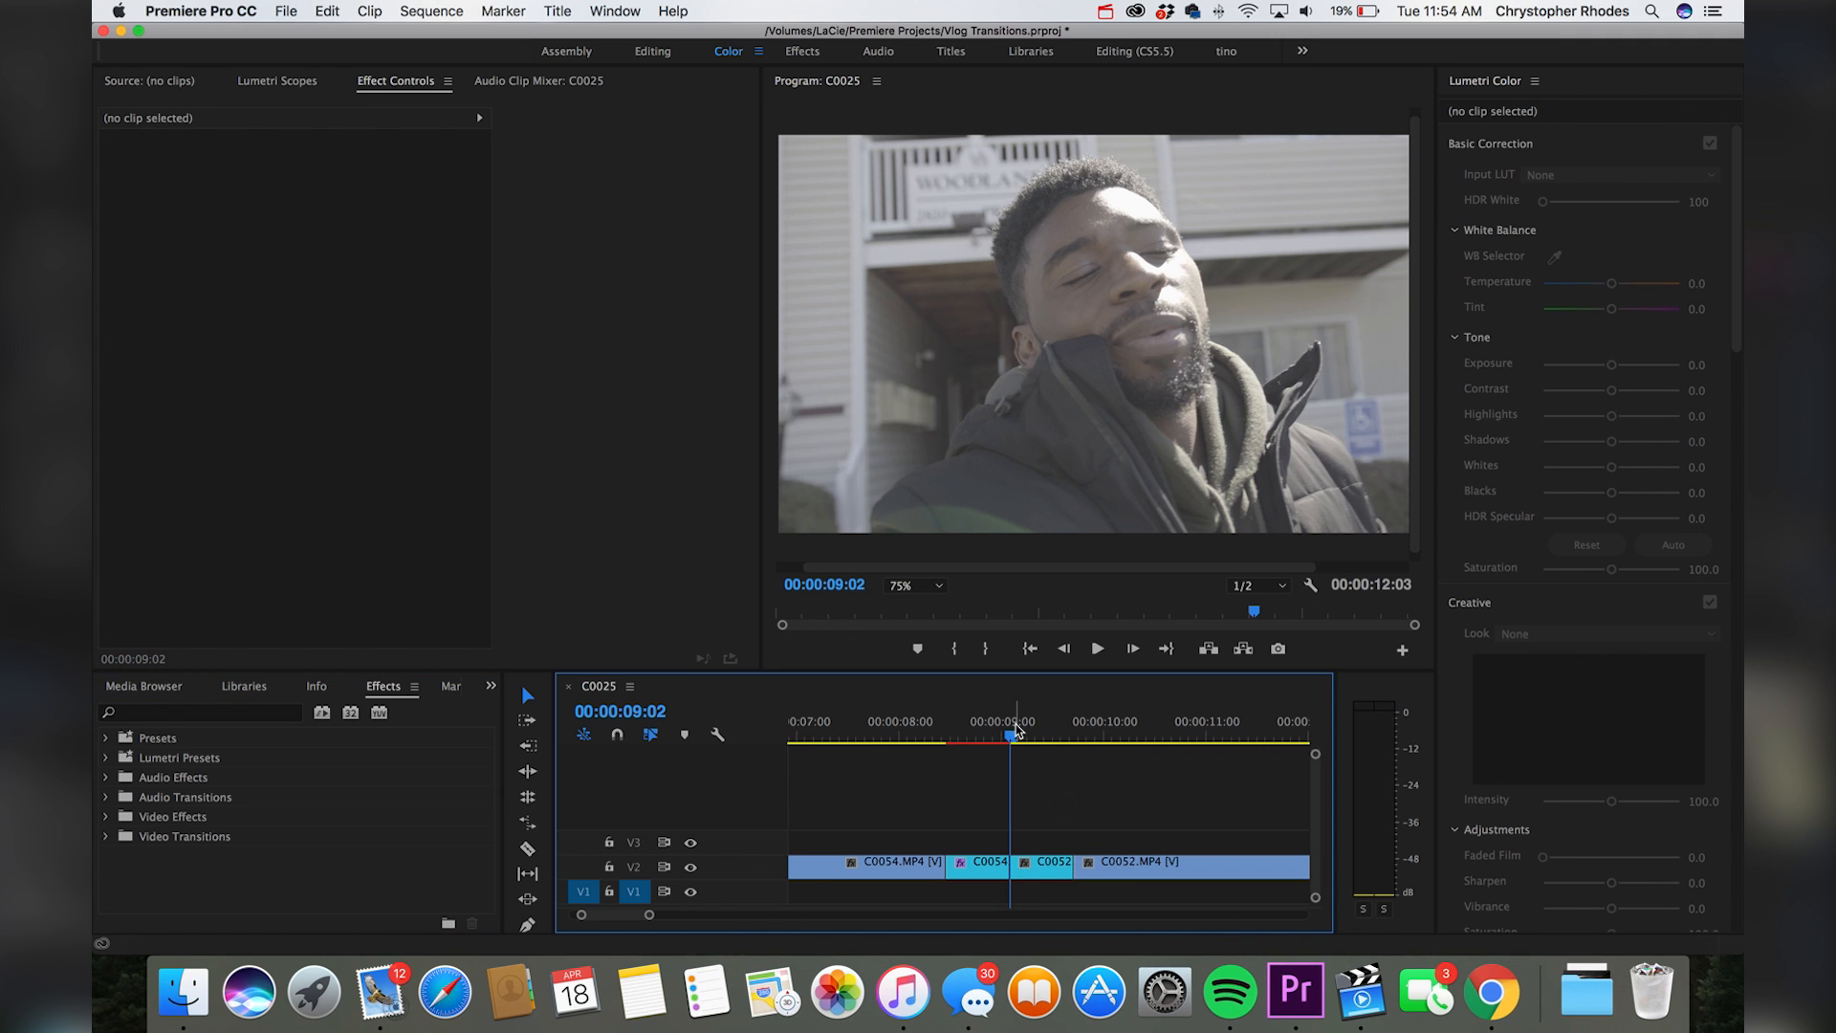
{"action": "left_click", "coordinate": [227, 713]}
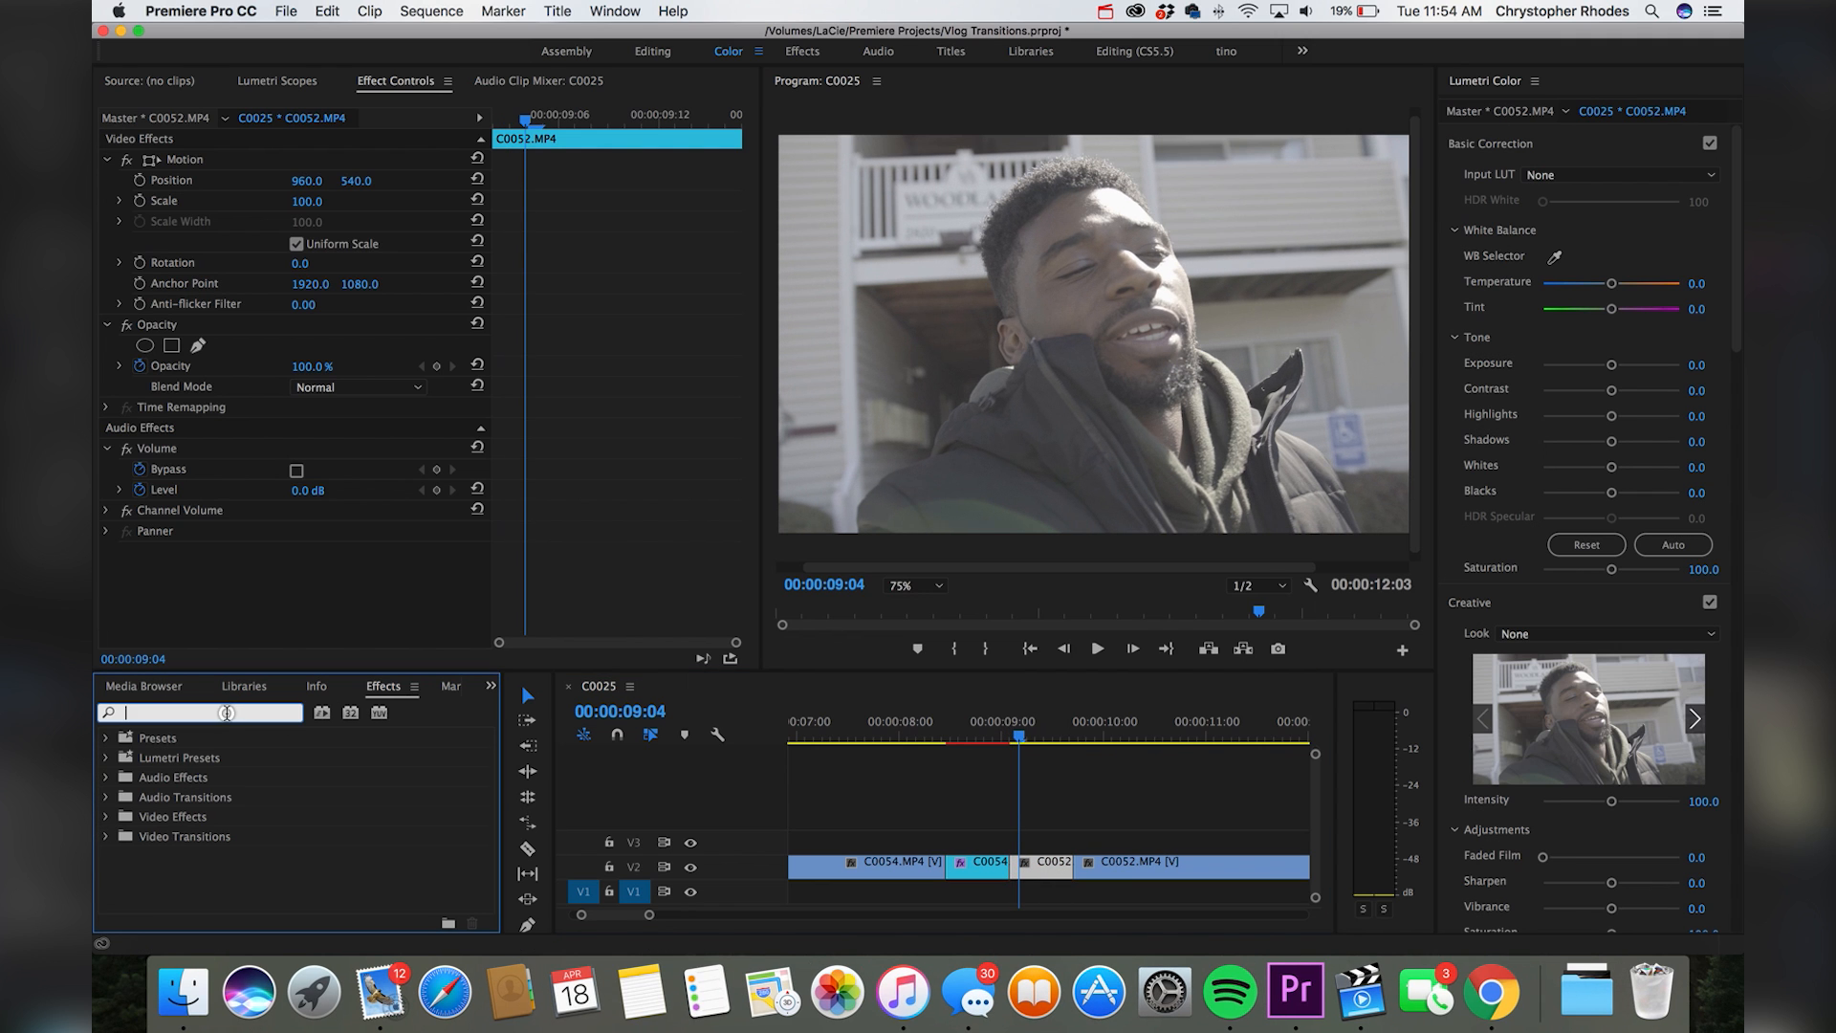
{"action": "type", "text": "tra"}
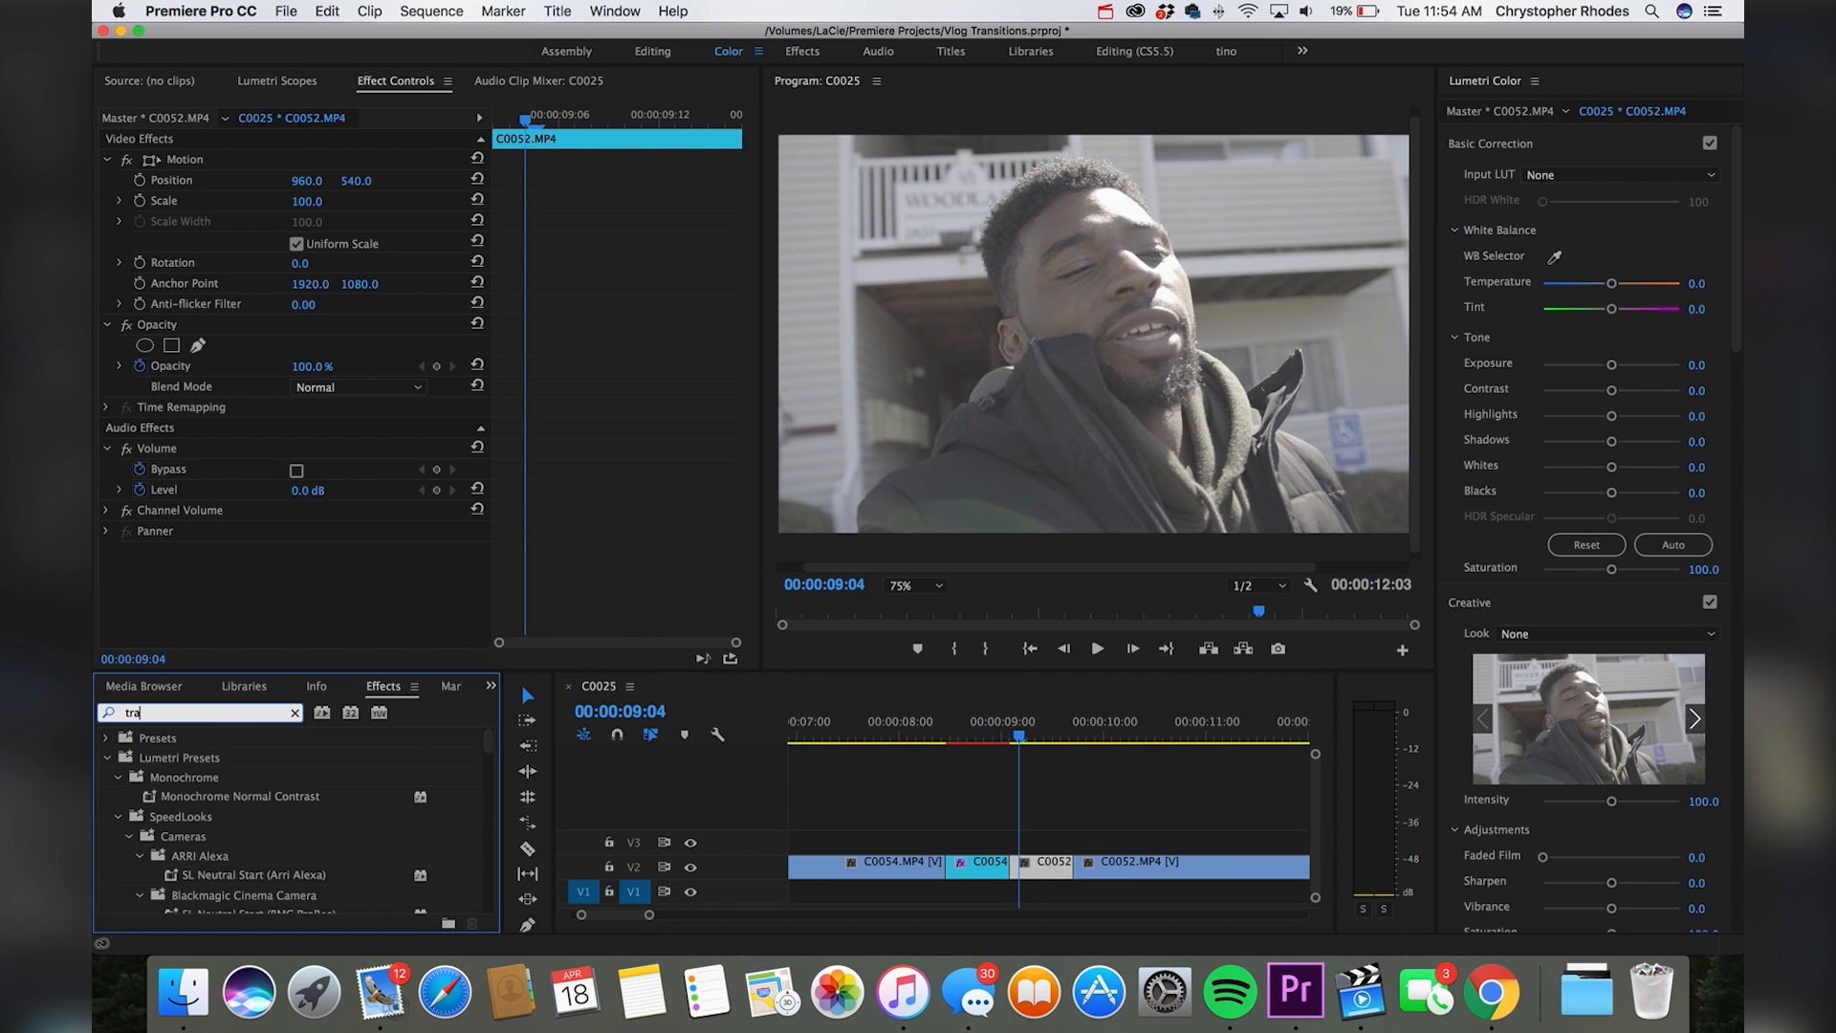
{"action": "type", "text": "ns"}
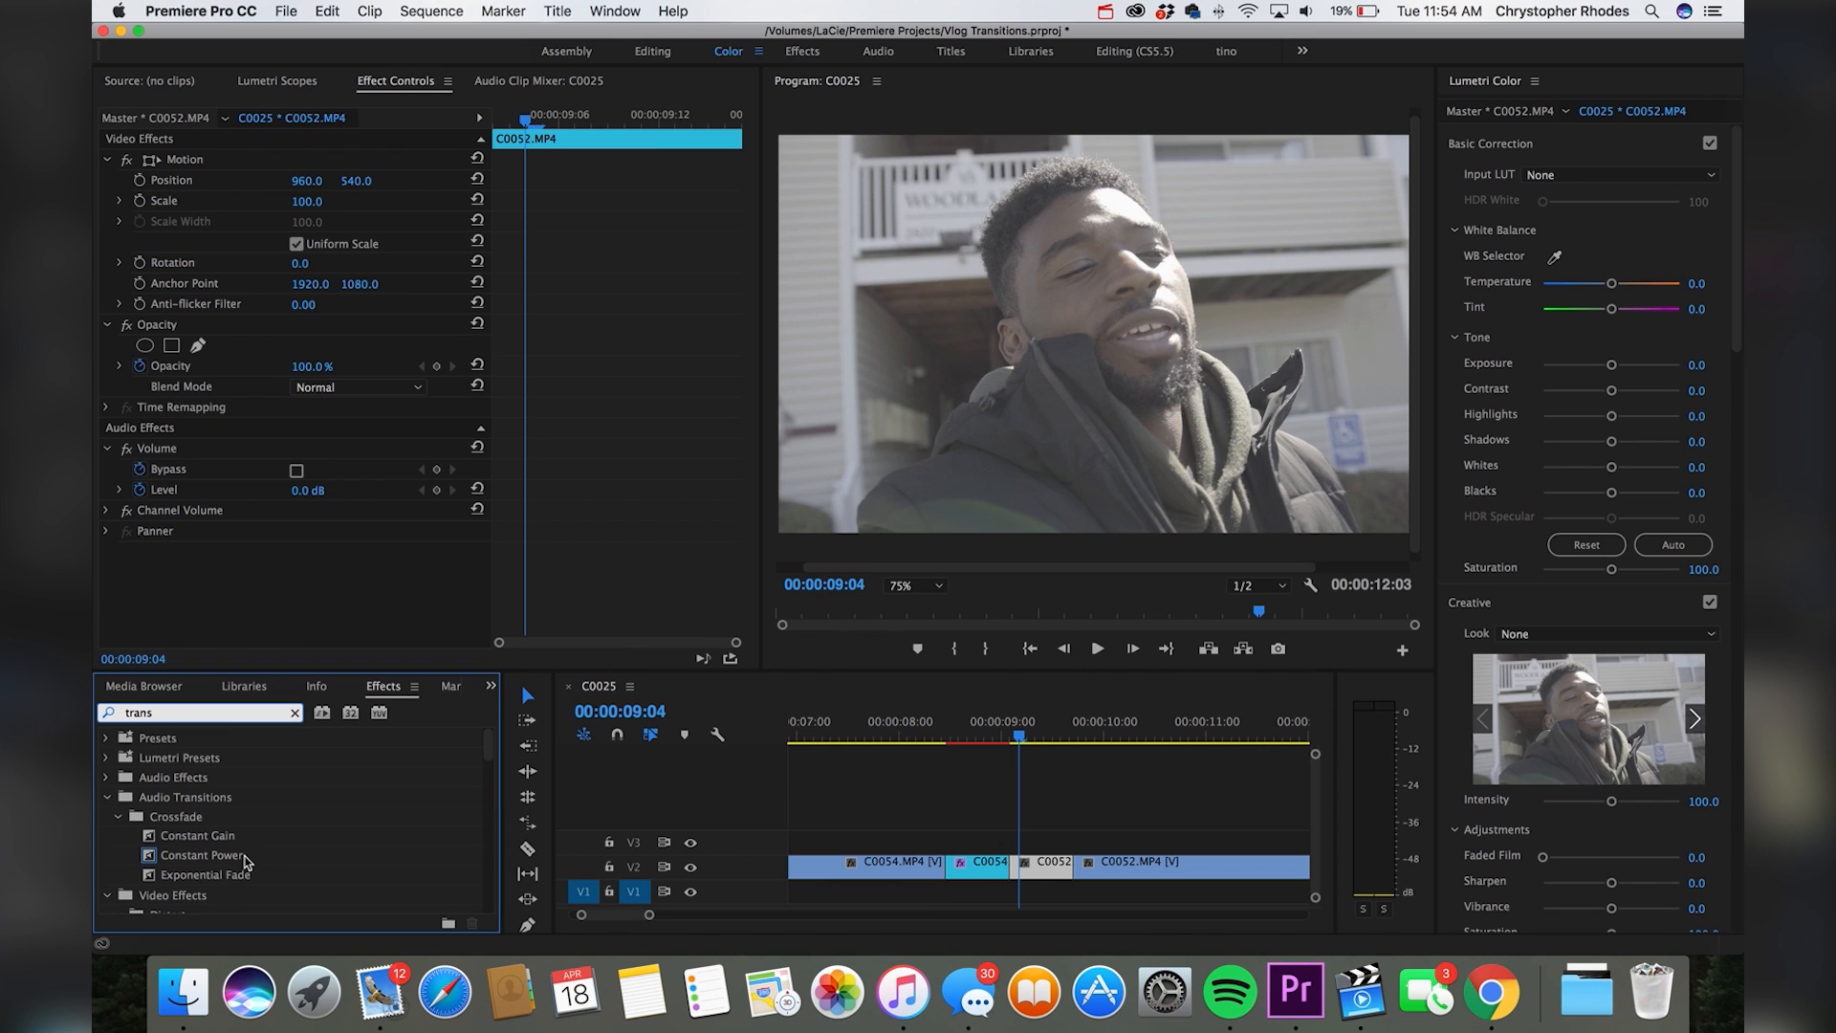
{"action": "scroll", "coordinate": [246, 861], "scroll_direction": "down", "scroll_amount": 5}
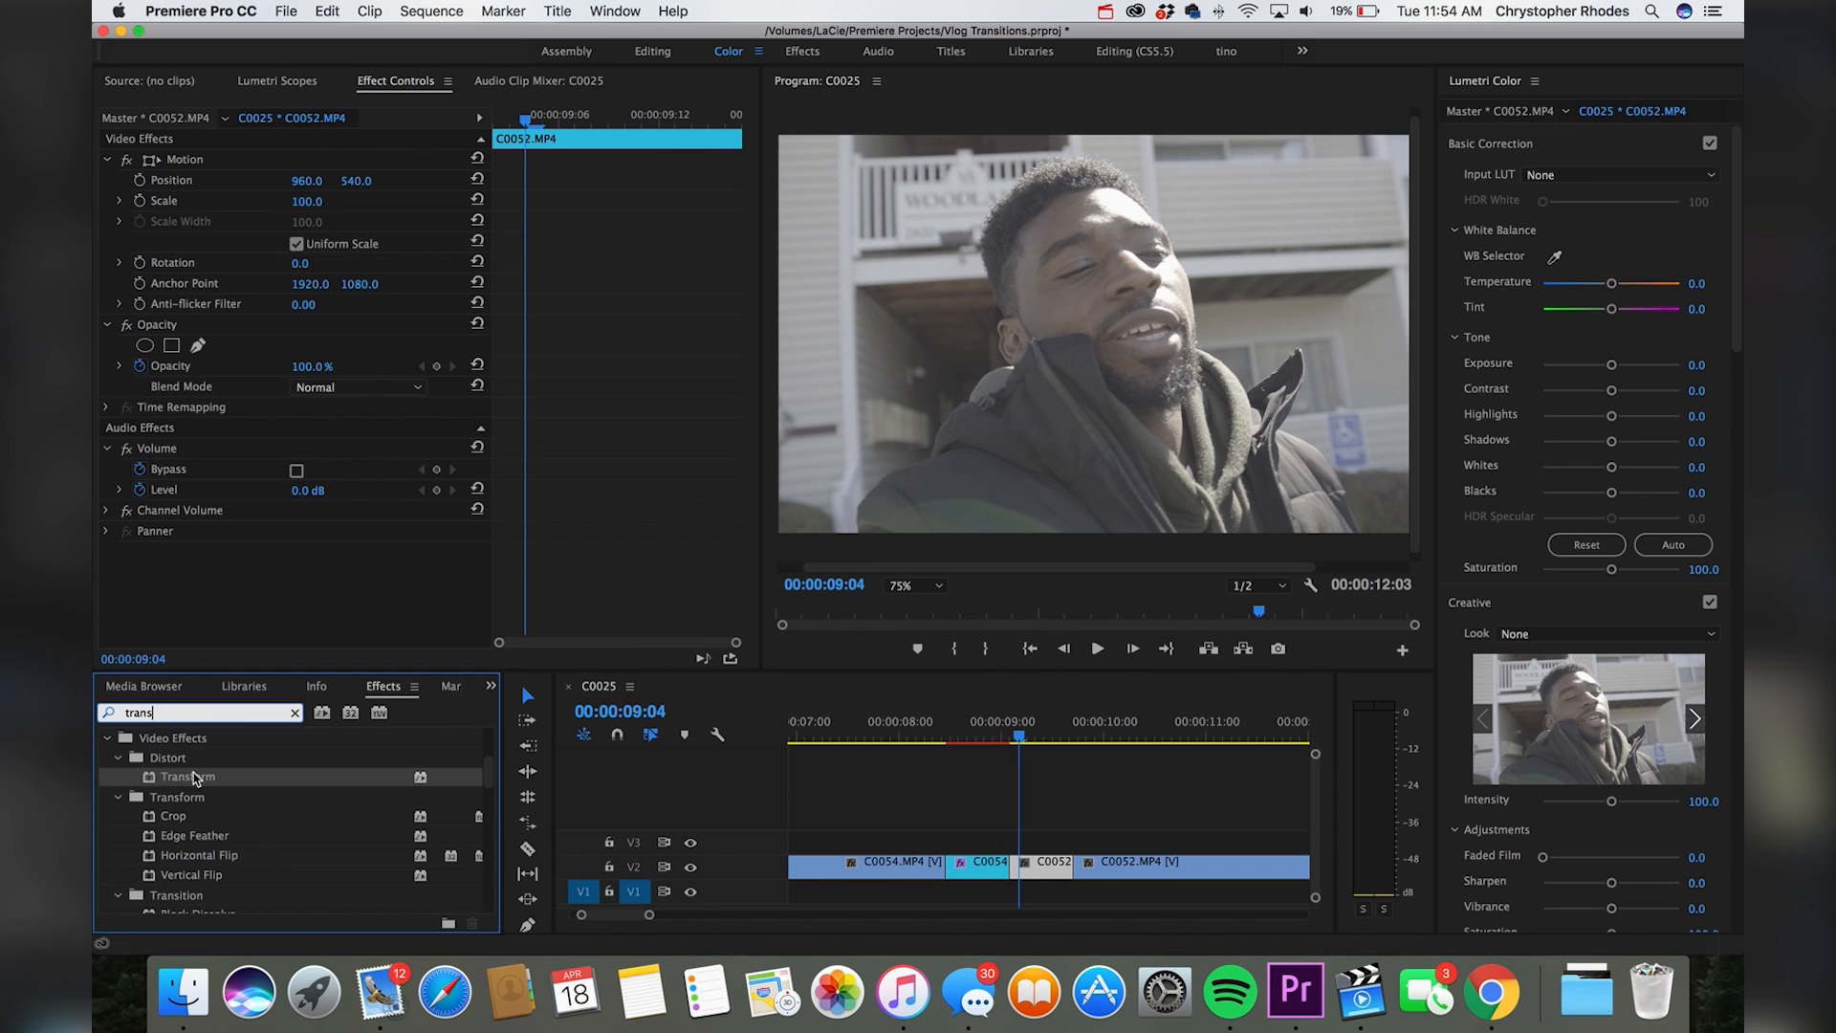
{"action": "left_click_drag", "start_coordinate": [194, 778], "coordinate": [1044, 866]}
- Keyframe the Transform Scale on the short C0052.MP4 piece from 300 at 00:00:09:02 to 100 at 00:00:09:12
{"action": "left_click", "coordinate": [1019, 734]}
{"action": "left_click_drag", "start_coordinate": [1019, 733], "coordinate": [1012, 732]}
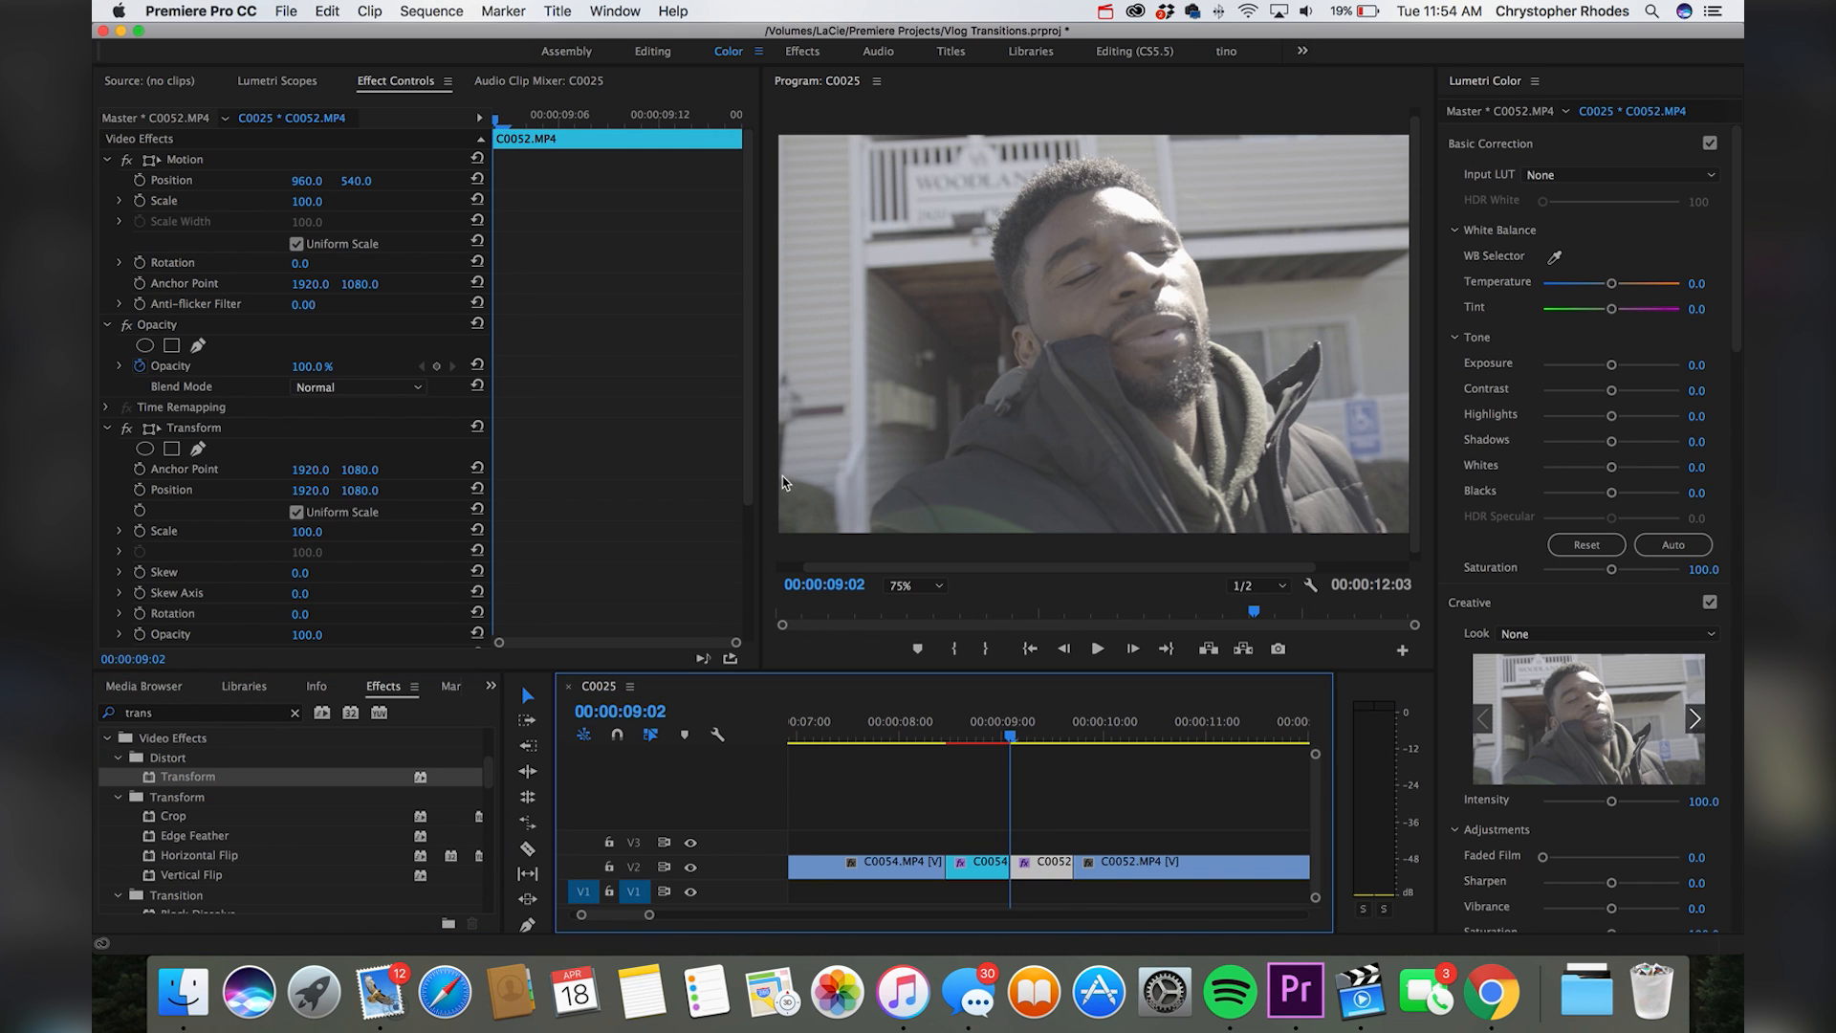
{"action": "left_click_drag", "start_coordinate": [755, 455], "coordinate": [752, 571]}
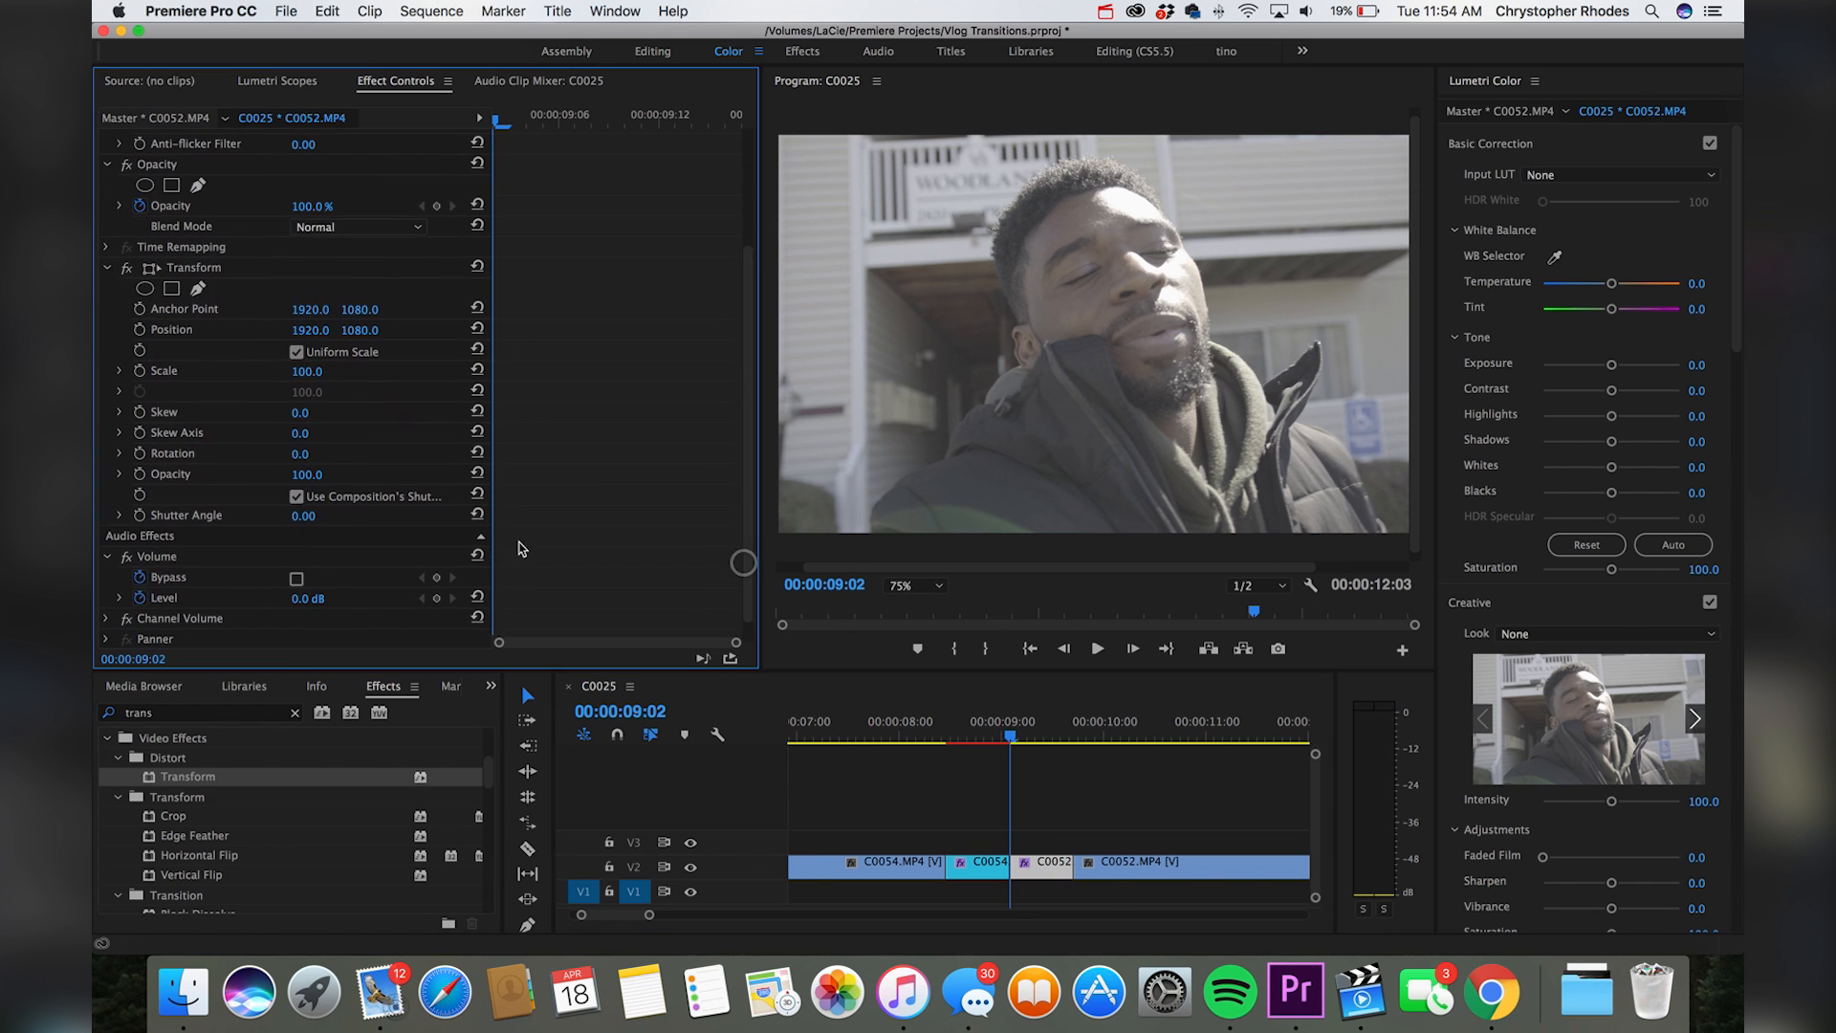
{"action": "left_click", "coordinate": [138, 372]}
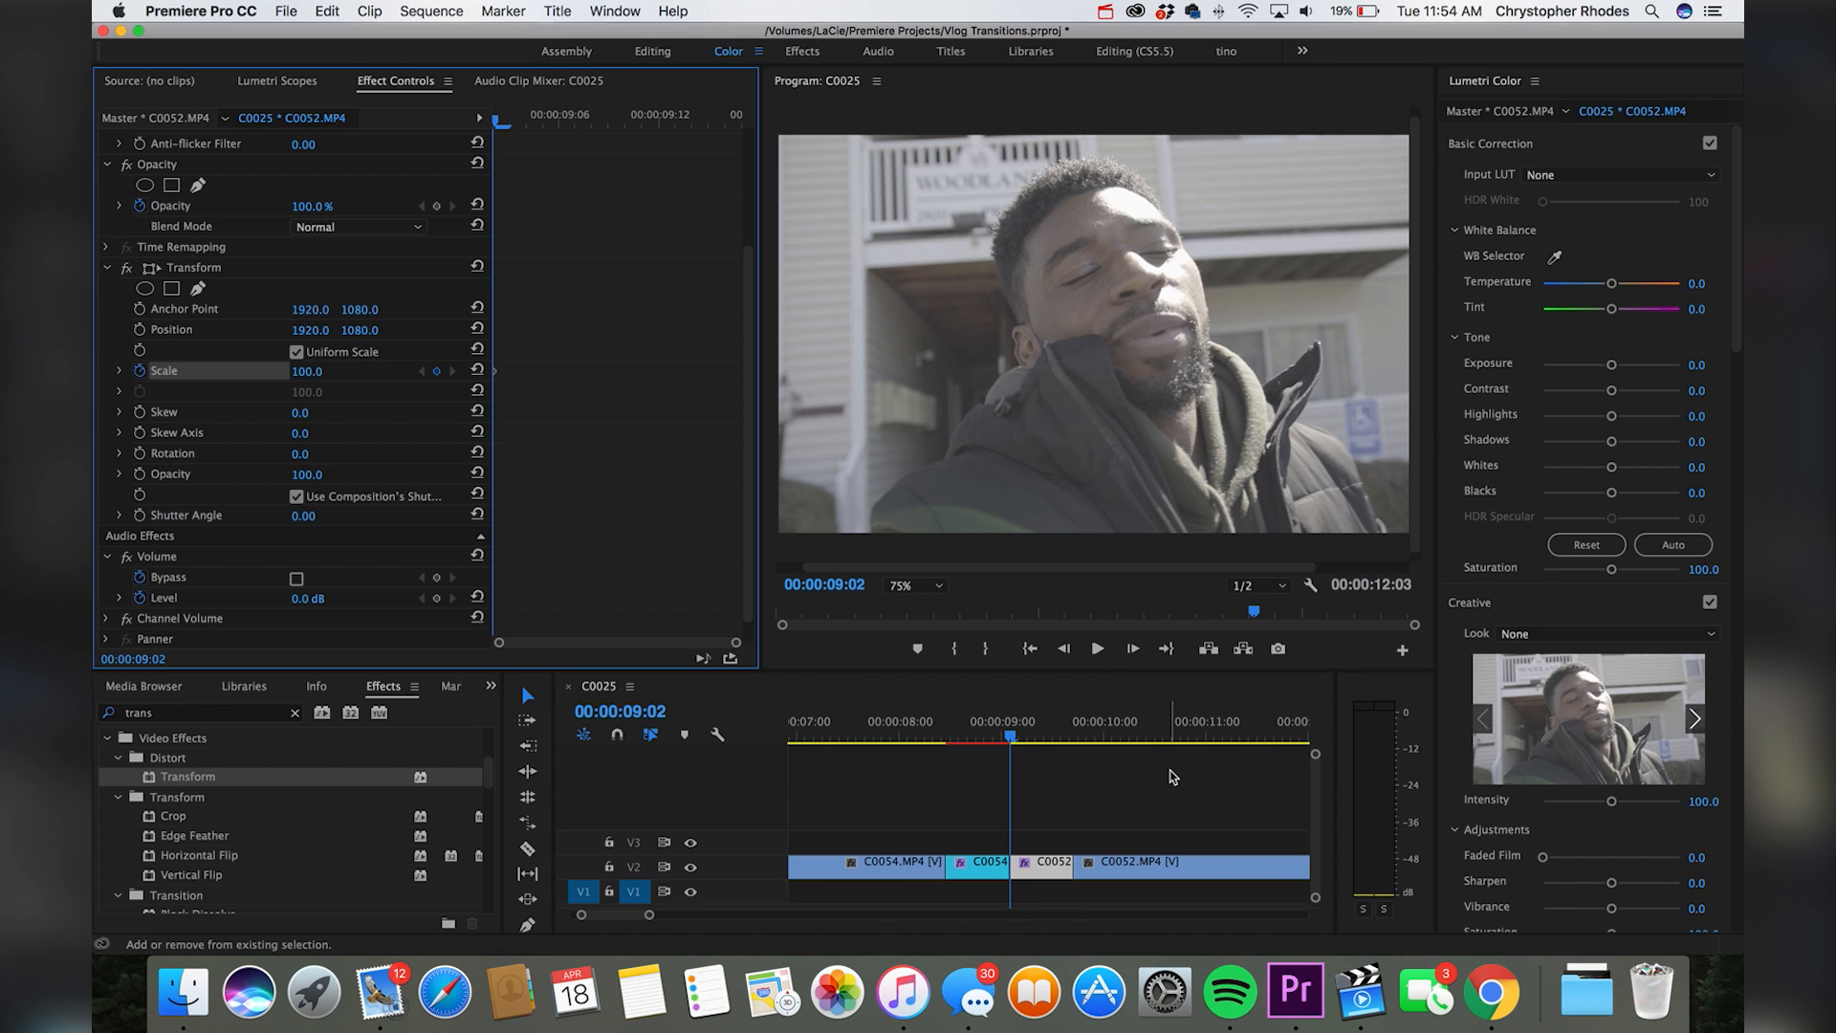
{"action": "key", "text": "shift+Right"}
{"action": "key", "text": "shift+Right"}
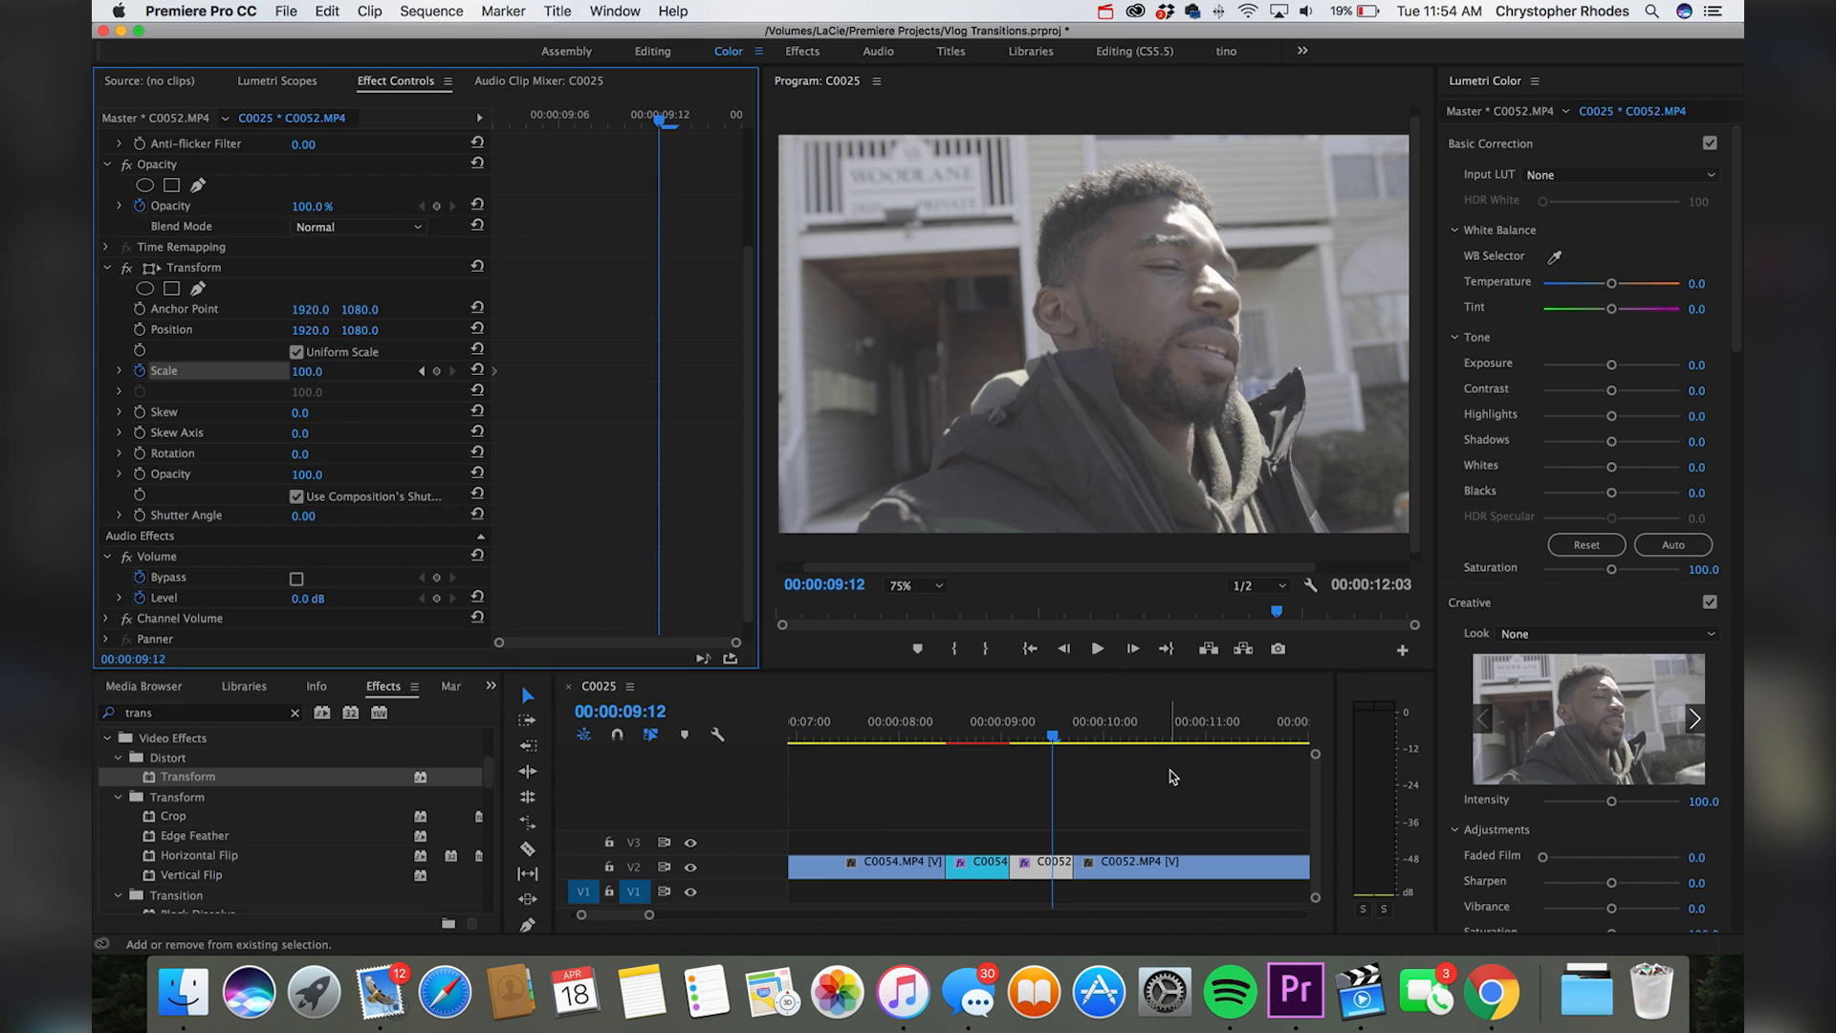
{"action": "left_click", "coordinate": [437, 371]}
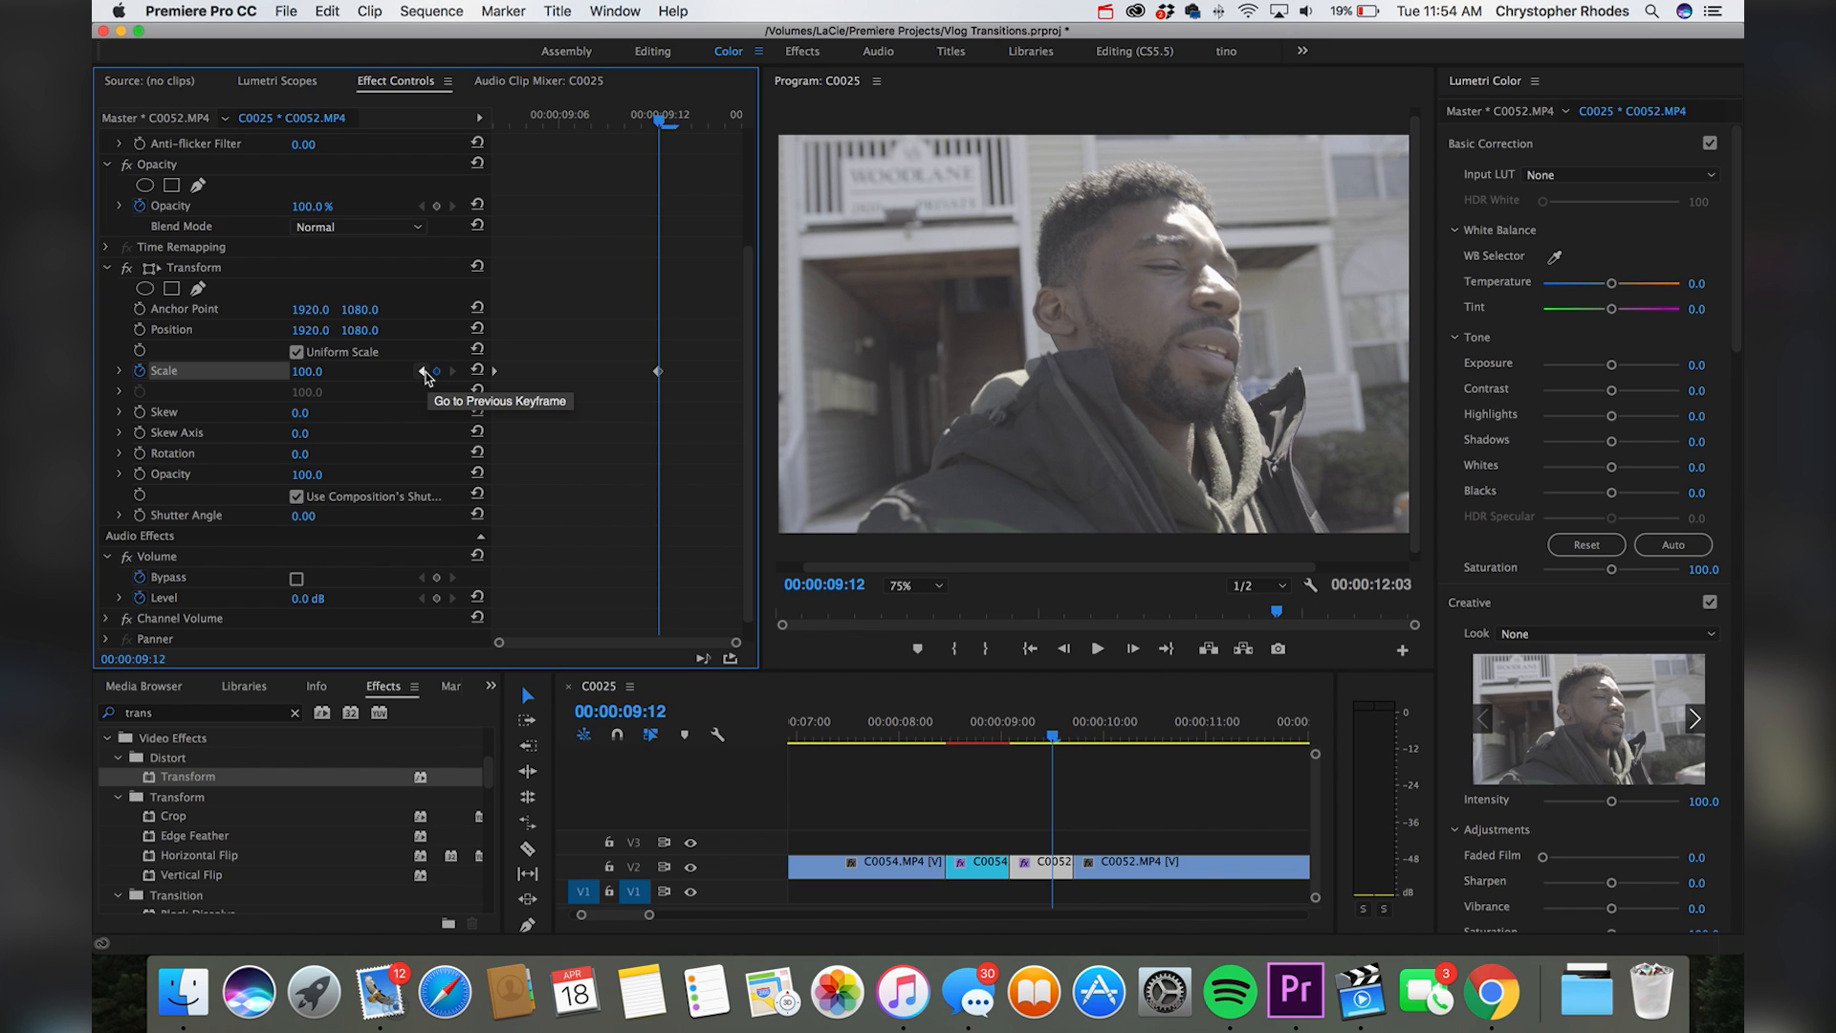
{"action": "left_click", "coordinate": [423, 372]}
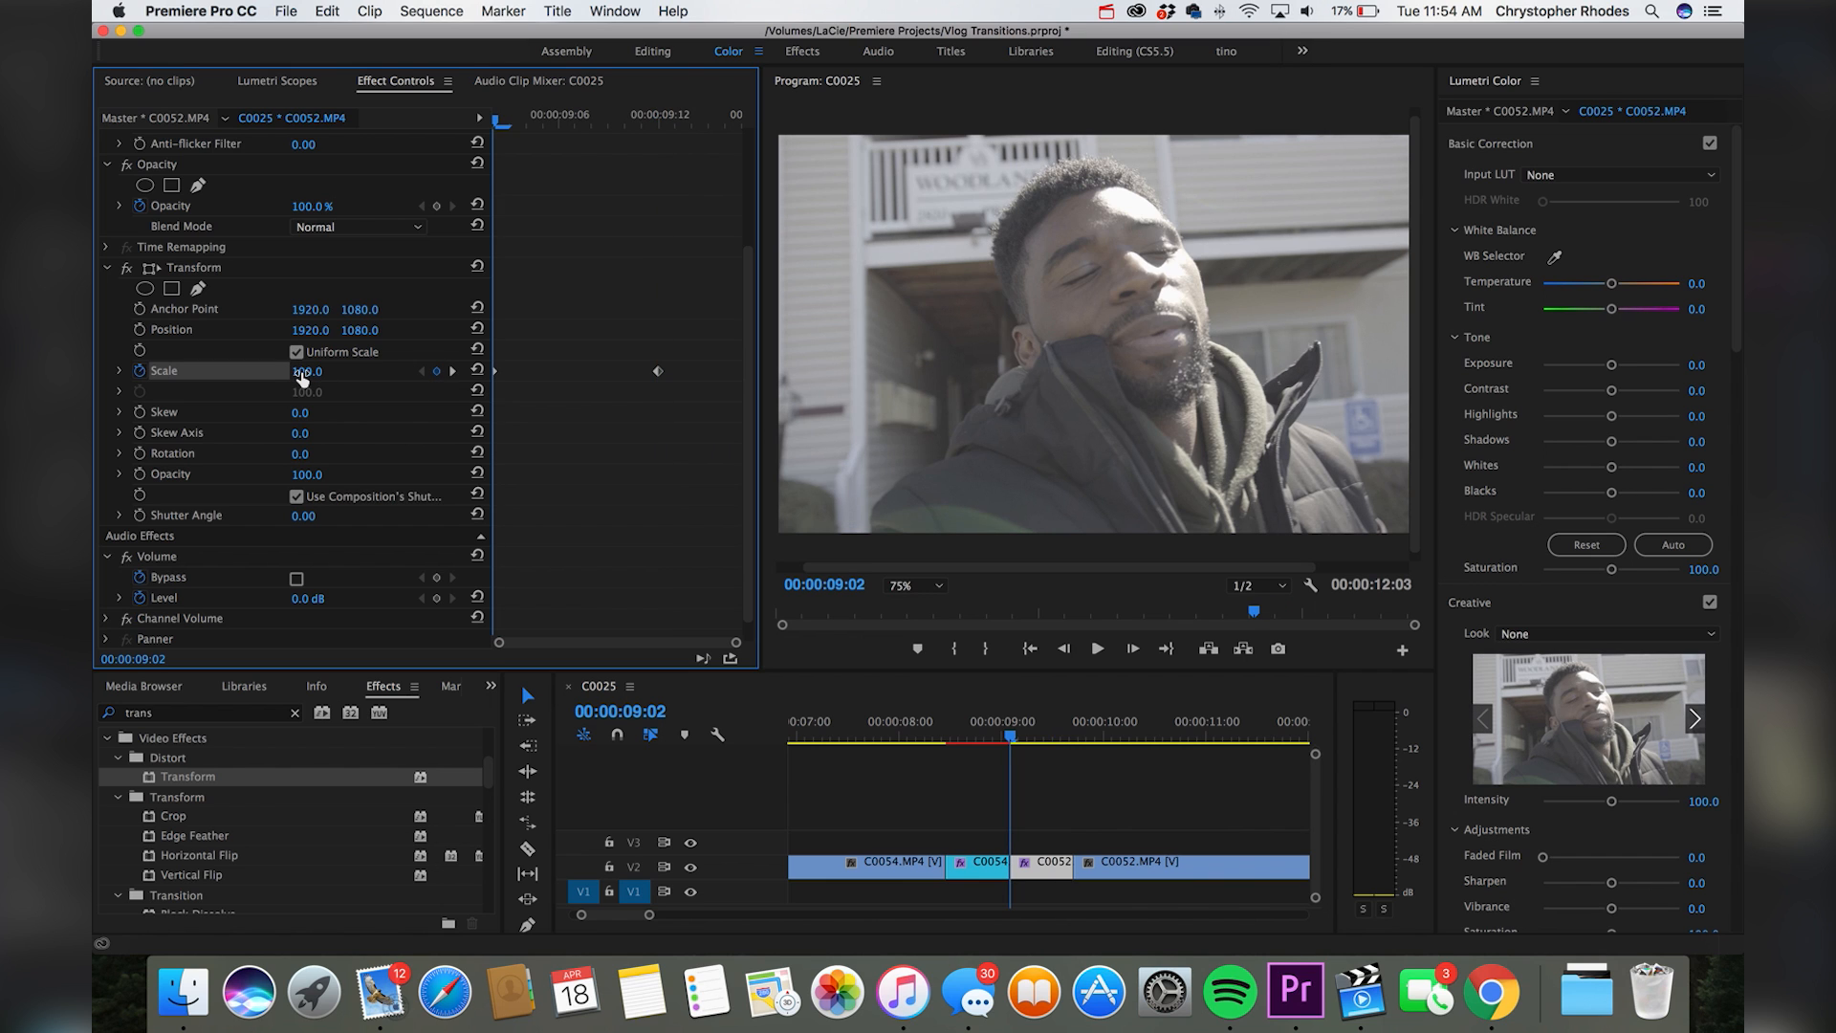
{"action": "left_click_drag", "start_coordinate": [311, 376], "coordinate": [312, 375]}
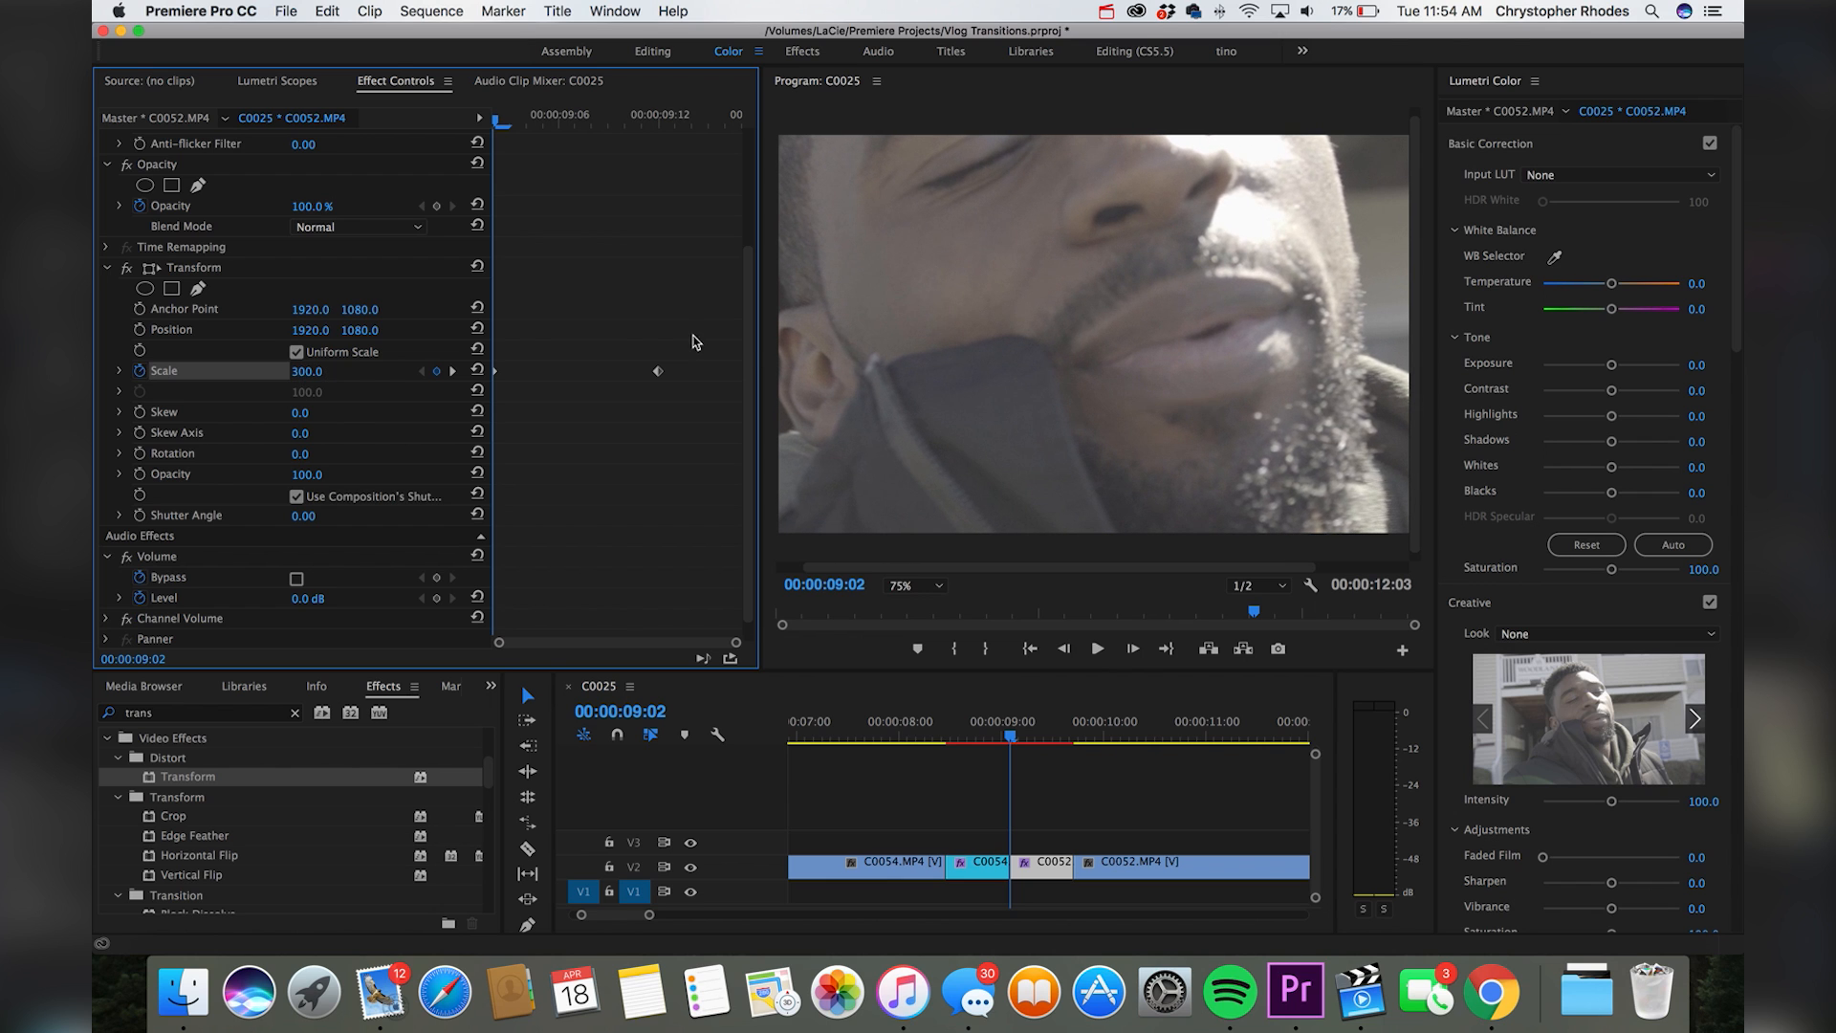
- Turn off Use Composition's Shutter Angle in the short C0052.MP4 piece's Transform effect and set Shutter Angle to 221
{"action": "left_click_drag", "start_coordinate": [746, 348], "coordinate": [751, 332]}
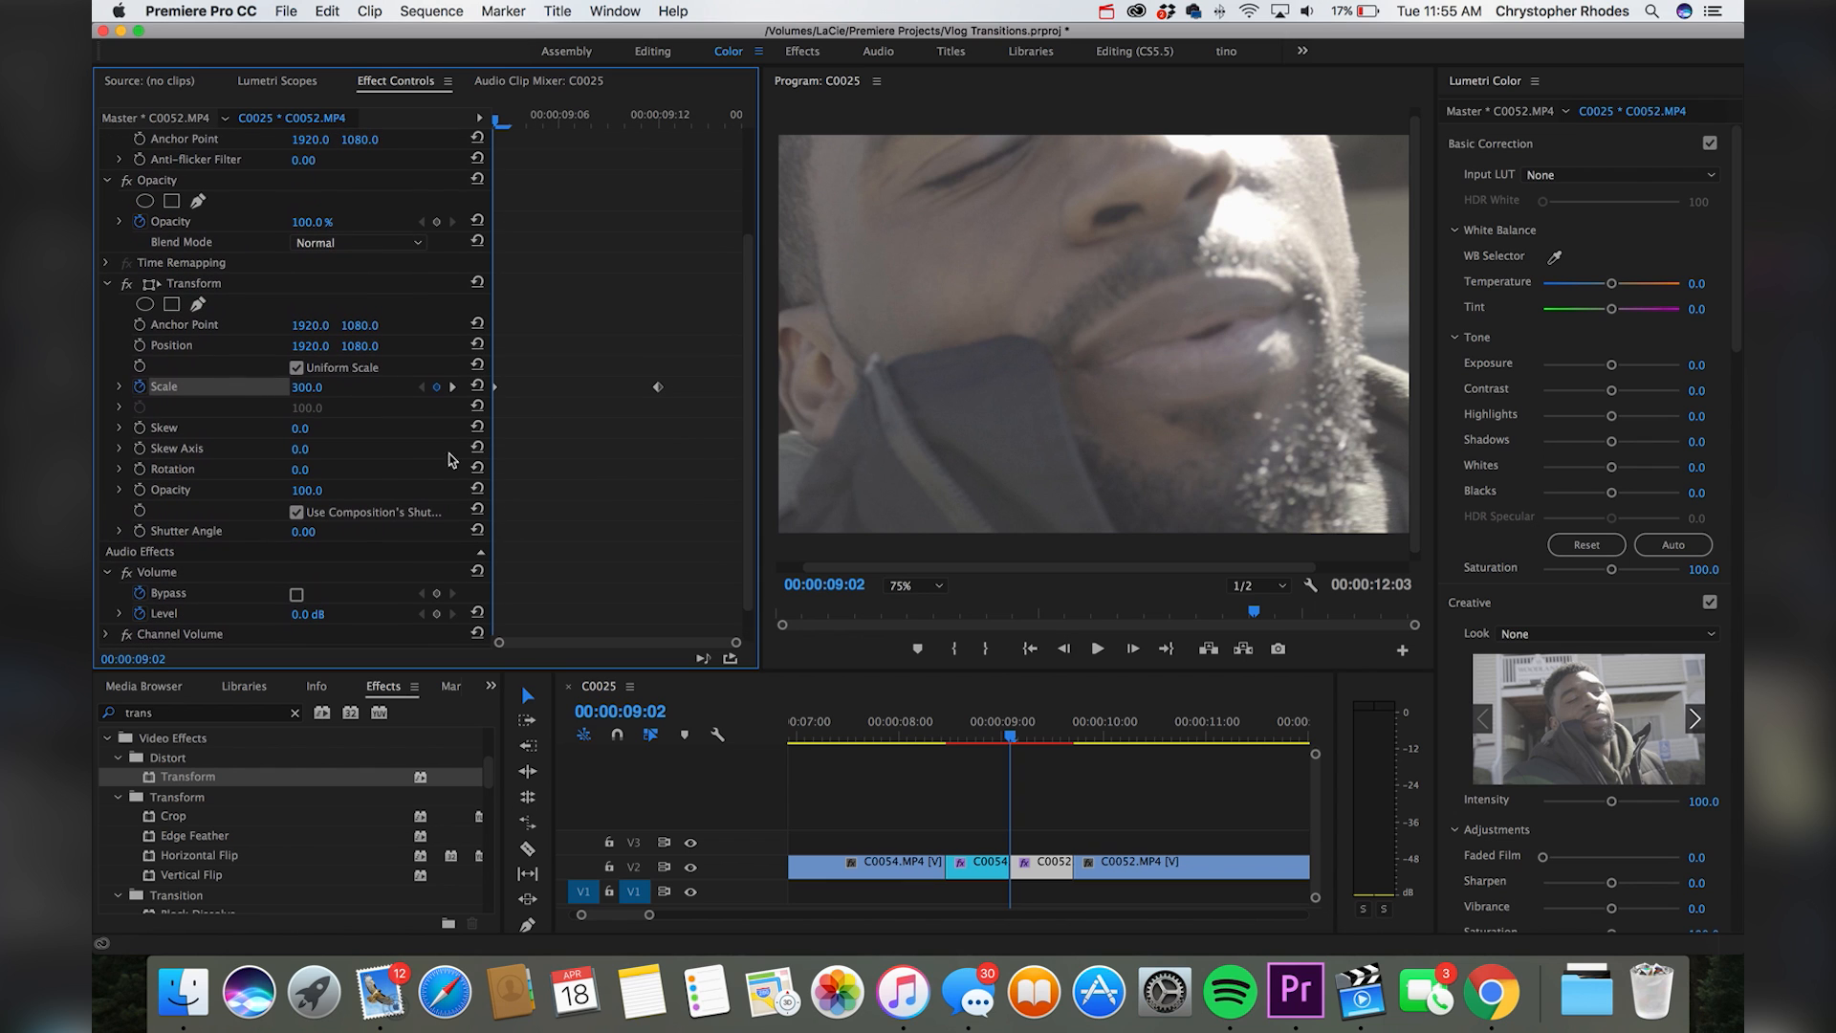
{"action": "left_click", "coordinate": [297, 514]}
{"action": "left_click_drag", "start_coordinate": [304, 534], "coordinate": [304, 533]}
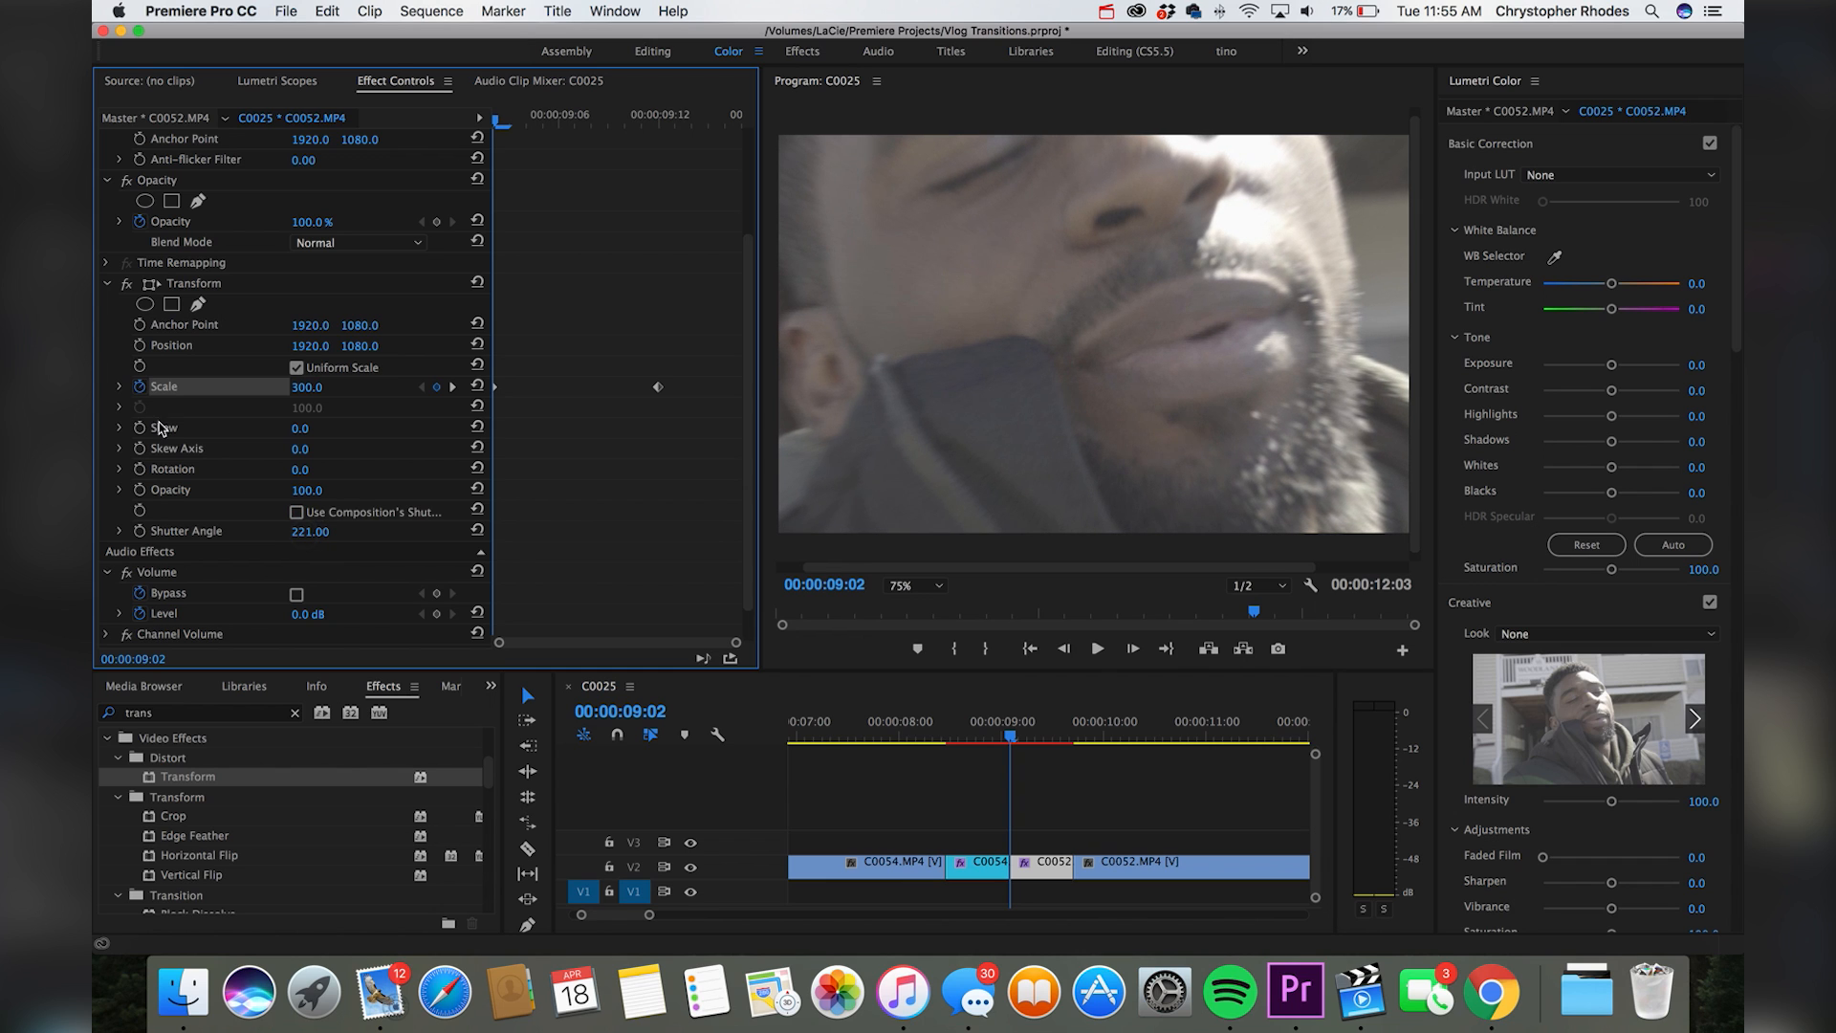
- Ease the Scale velocity curve into the 00:00:09:12 keyframe on the short C0052.MP4 piece for a fast start and slow finish
{"action": "left_click", "coordinate": [119, 387]}
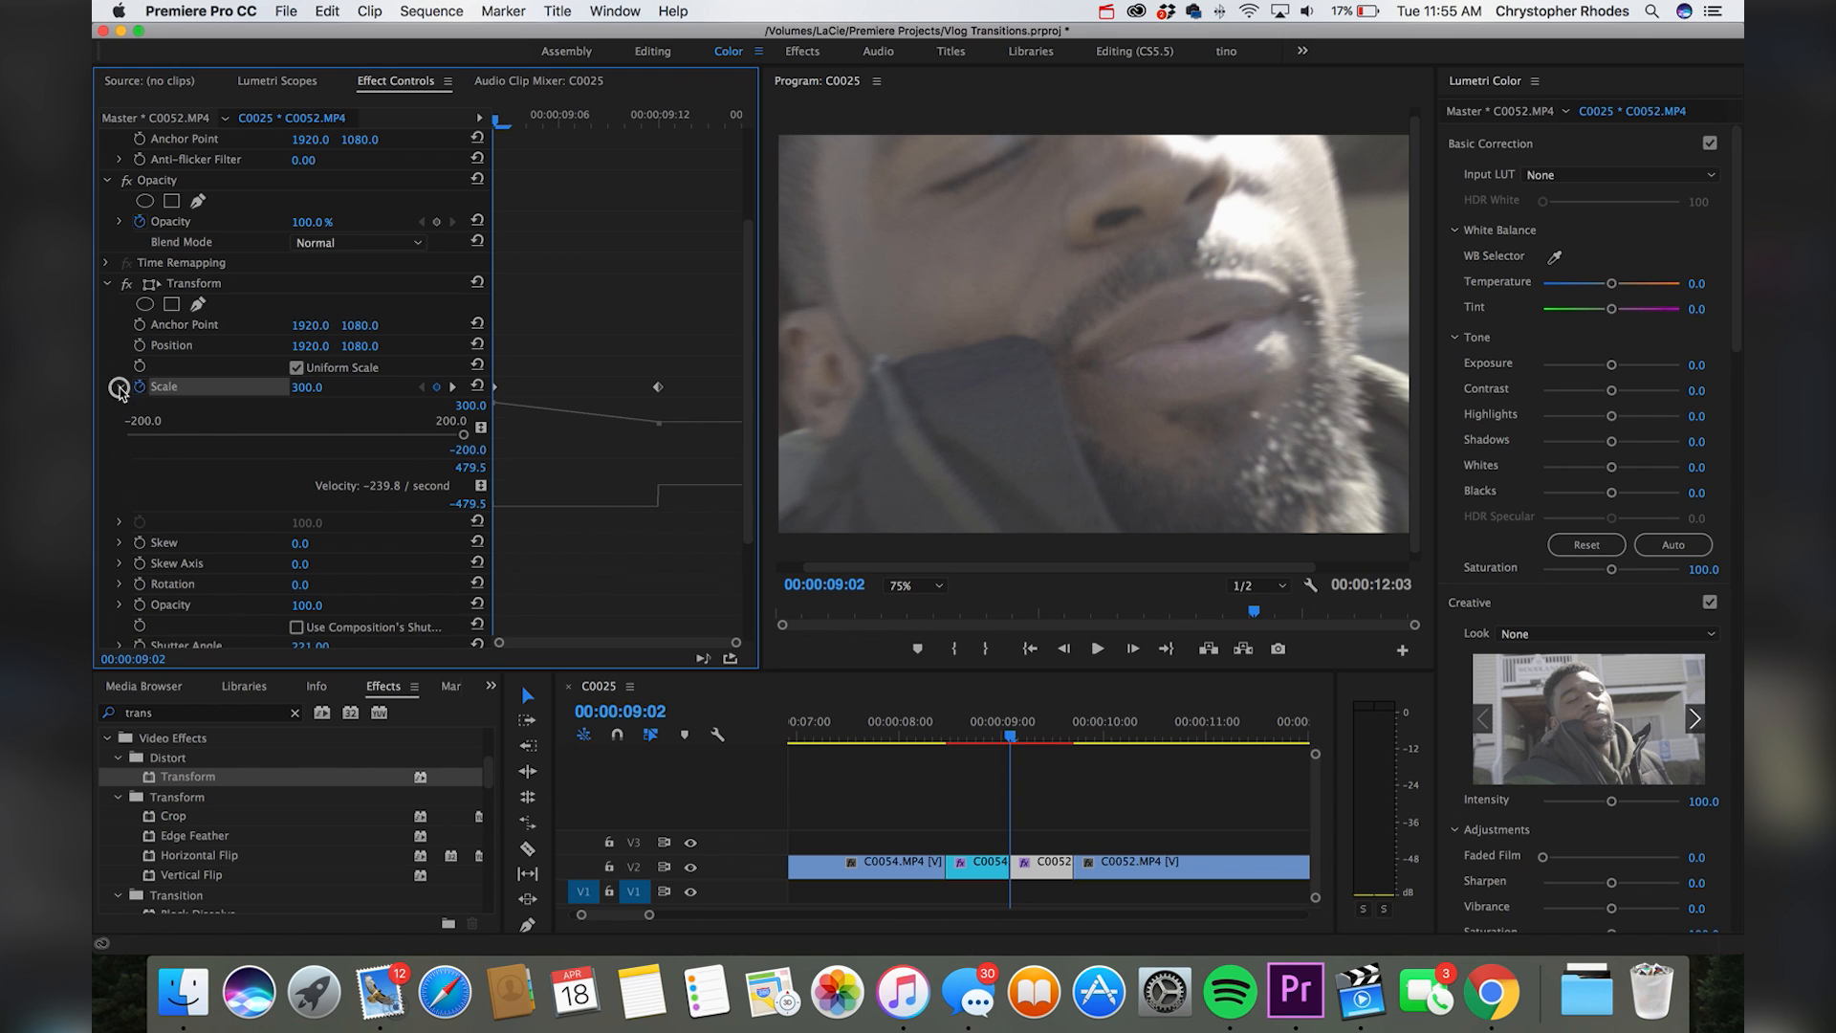
{"action": "left_click", "coordinate": [657, 491]}
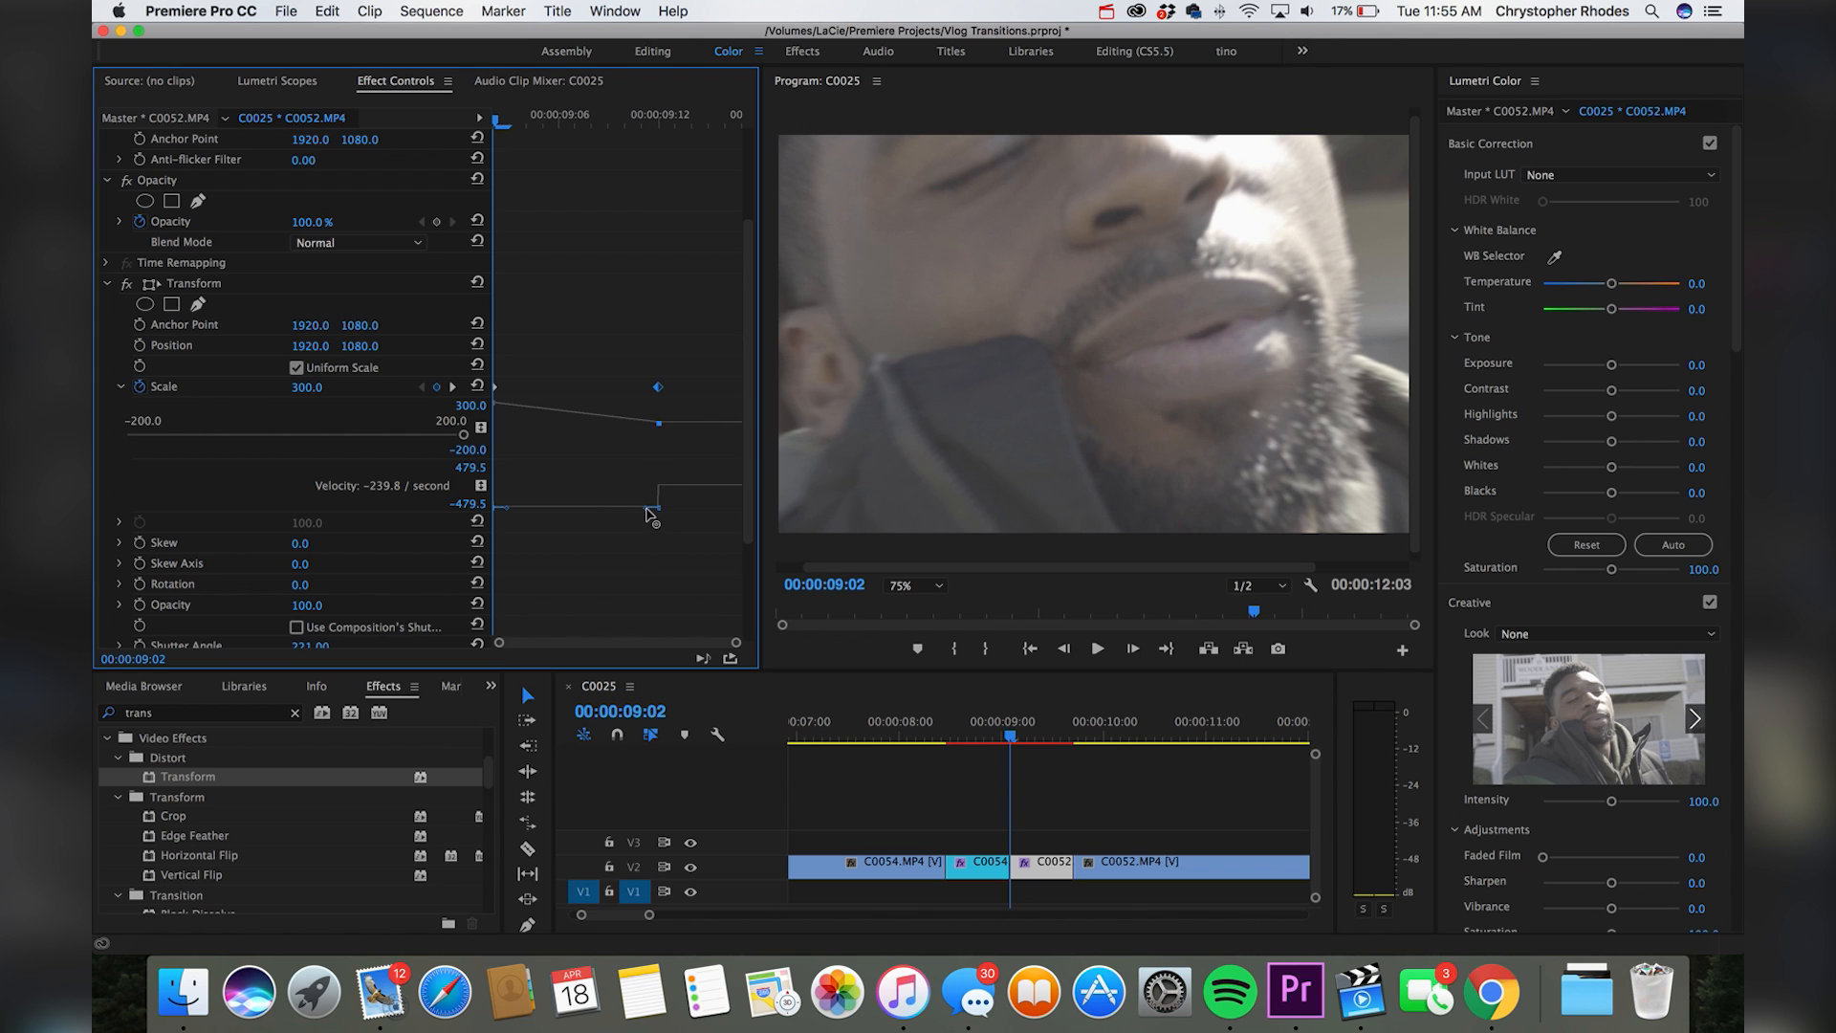
{"action": "left_click_drag", "start_coordinate": [646, 508], "coordinate": [505, 489]}
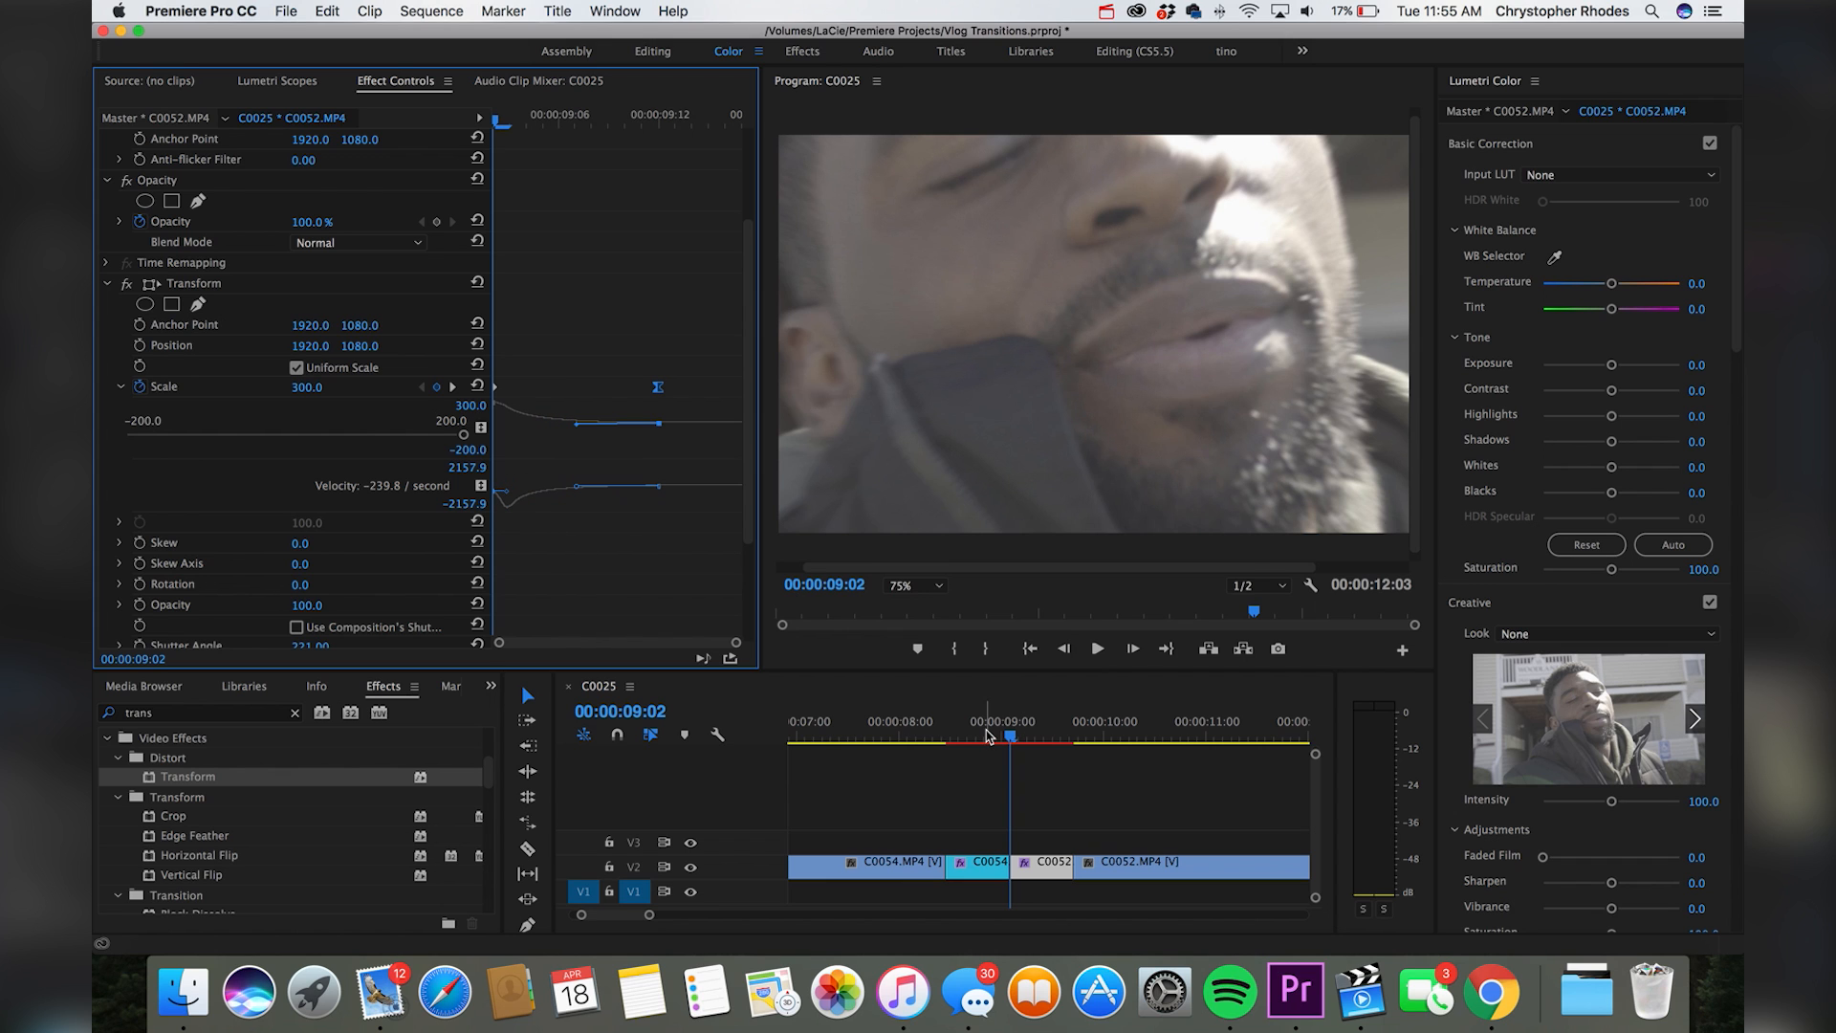
- Scrub and play back the finished zoom transition from C0054.MP4 into C0052.MP4
{"action": "left_click_drag", "start_coordinate": [987, 734], "coordinate": [959, 735]}
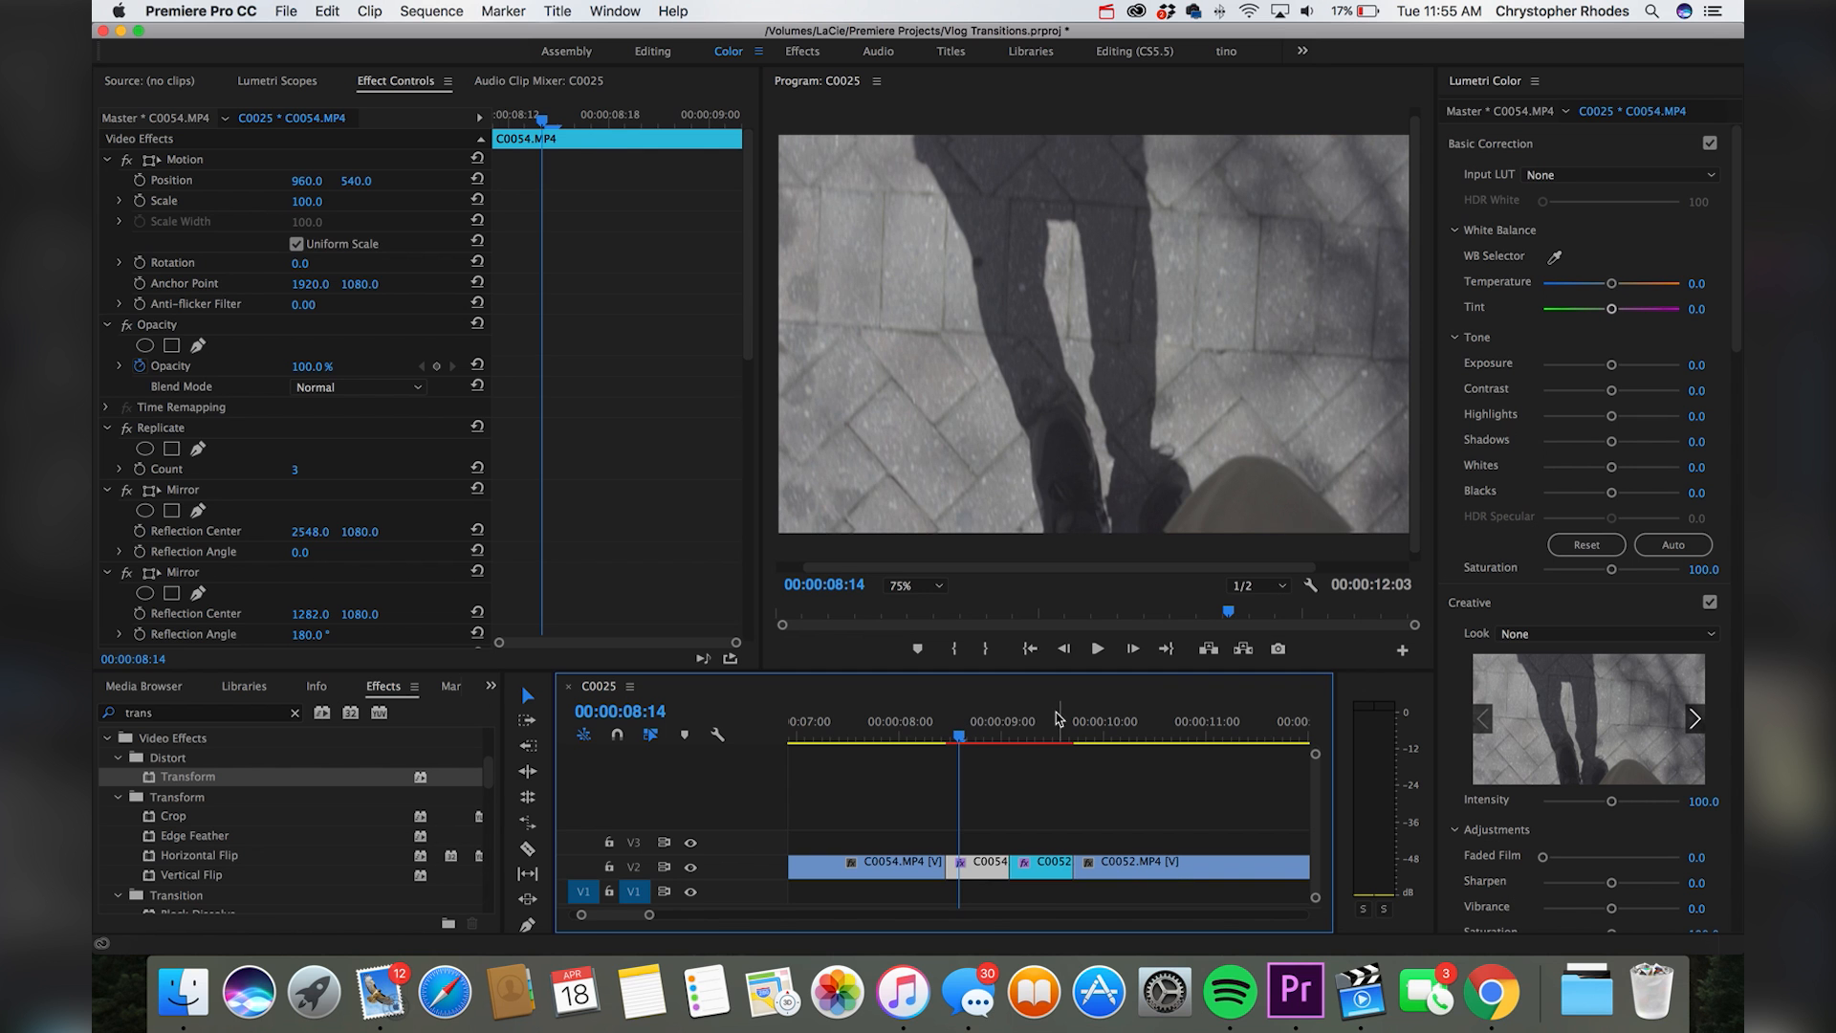
{"action": "left_click_drag", "start_coordinate": [966, 737], "coordinate": [1007, 742]}
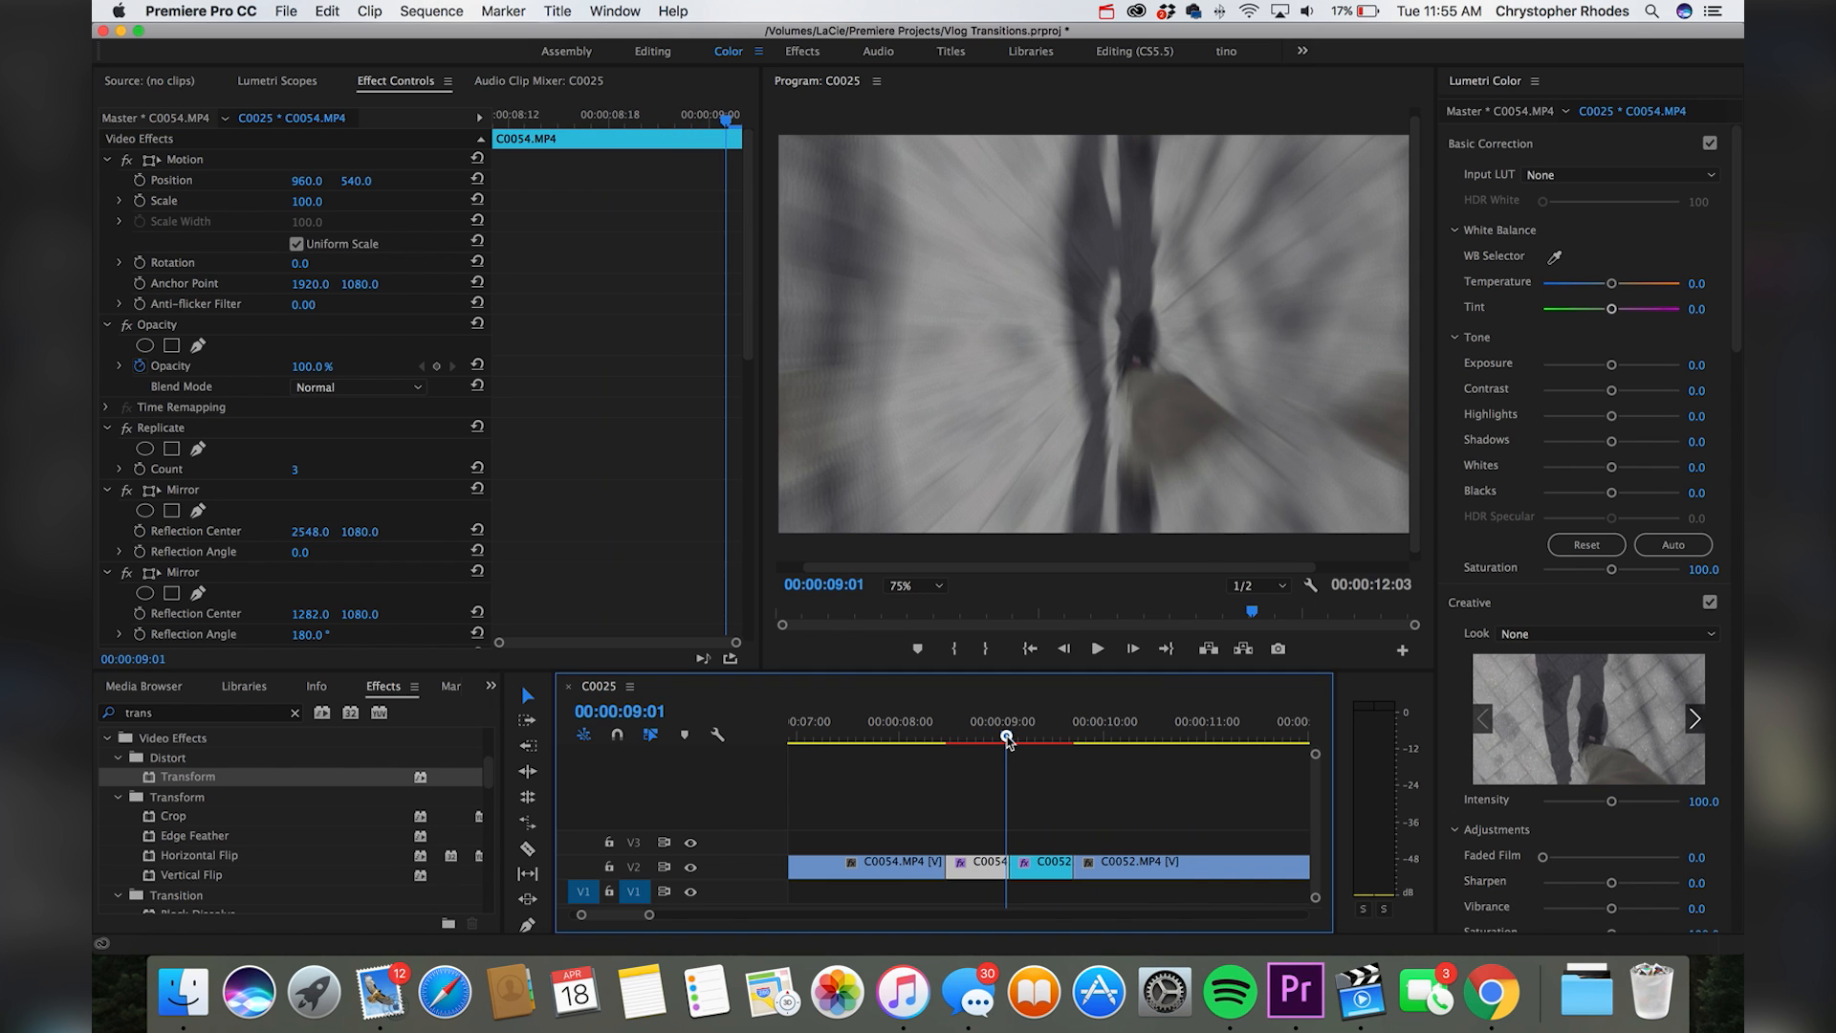
{"action": "left_click_drag", "start_coordinate": [1010, 742], "coordinate": [976, 737]}
{"action": "key", "text": "space"}
{"action": "left_click", "coordinate": [976, 734]}
{"action": "key", "text": "space"}
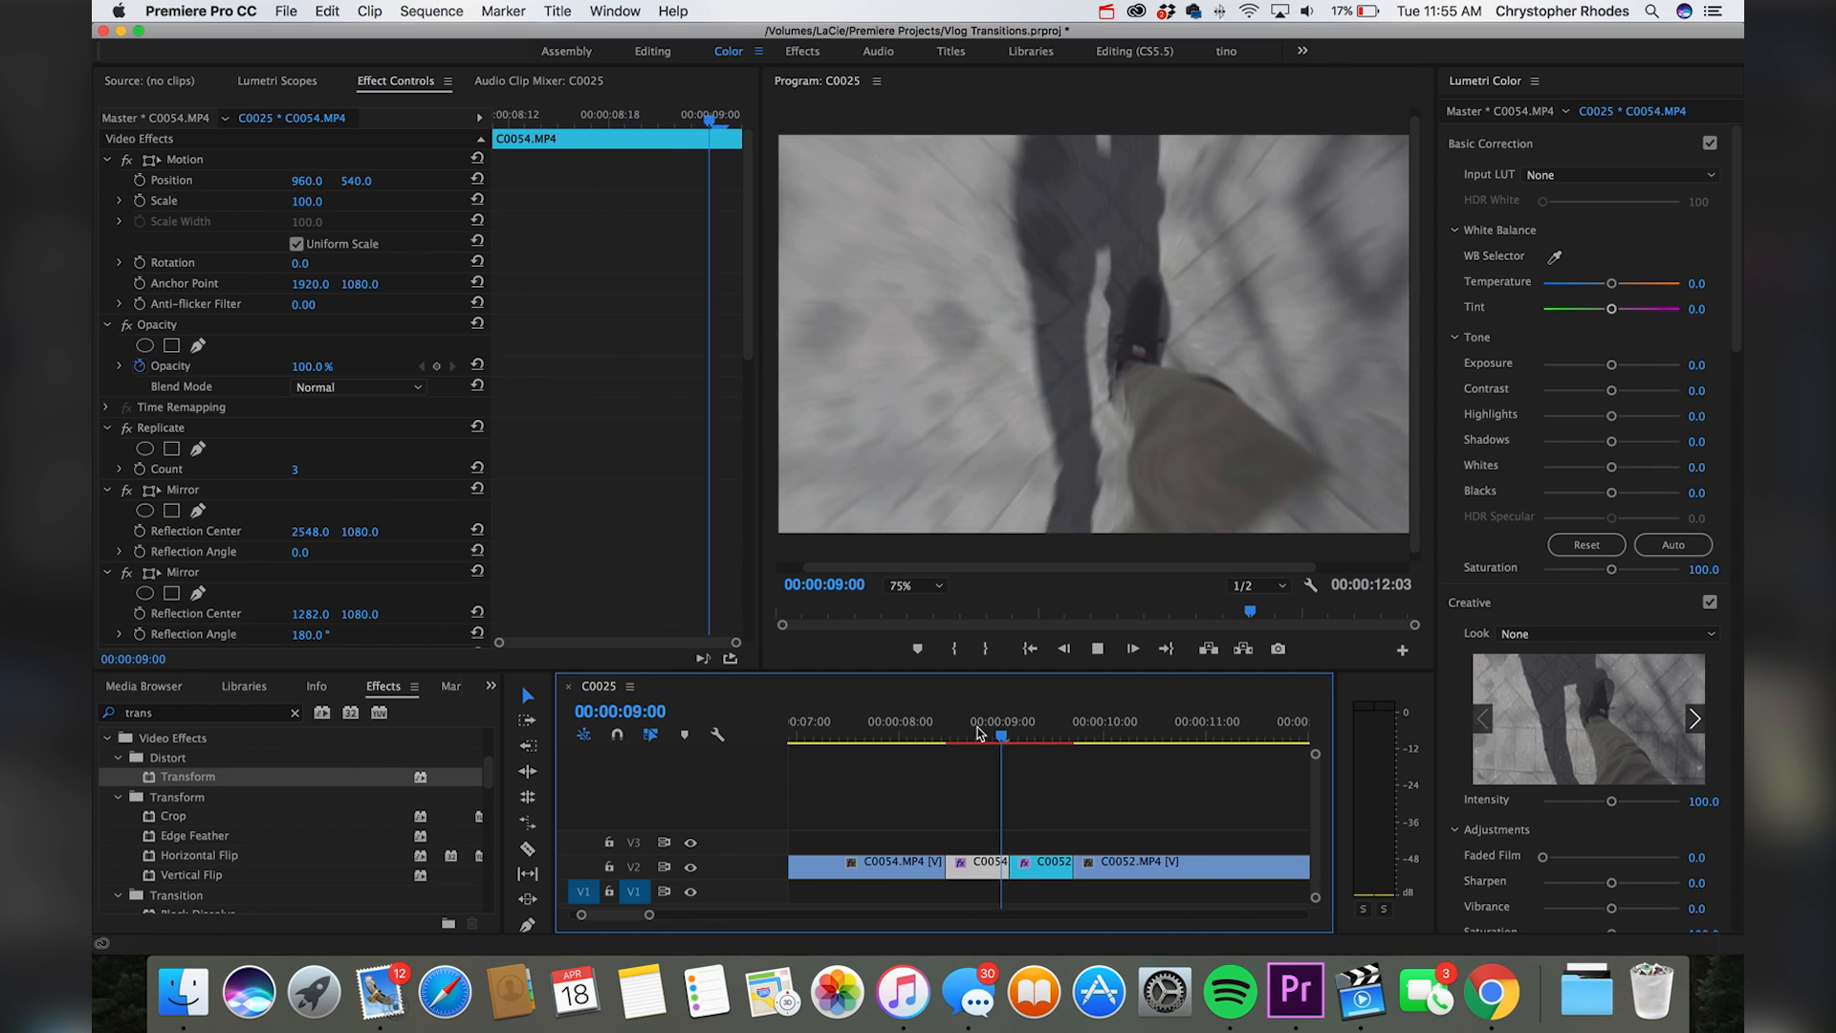
{"action": "key", "text": "space"}
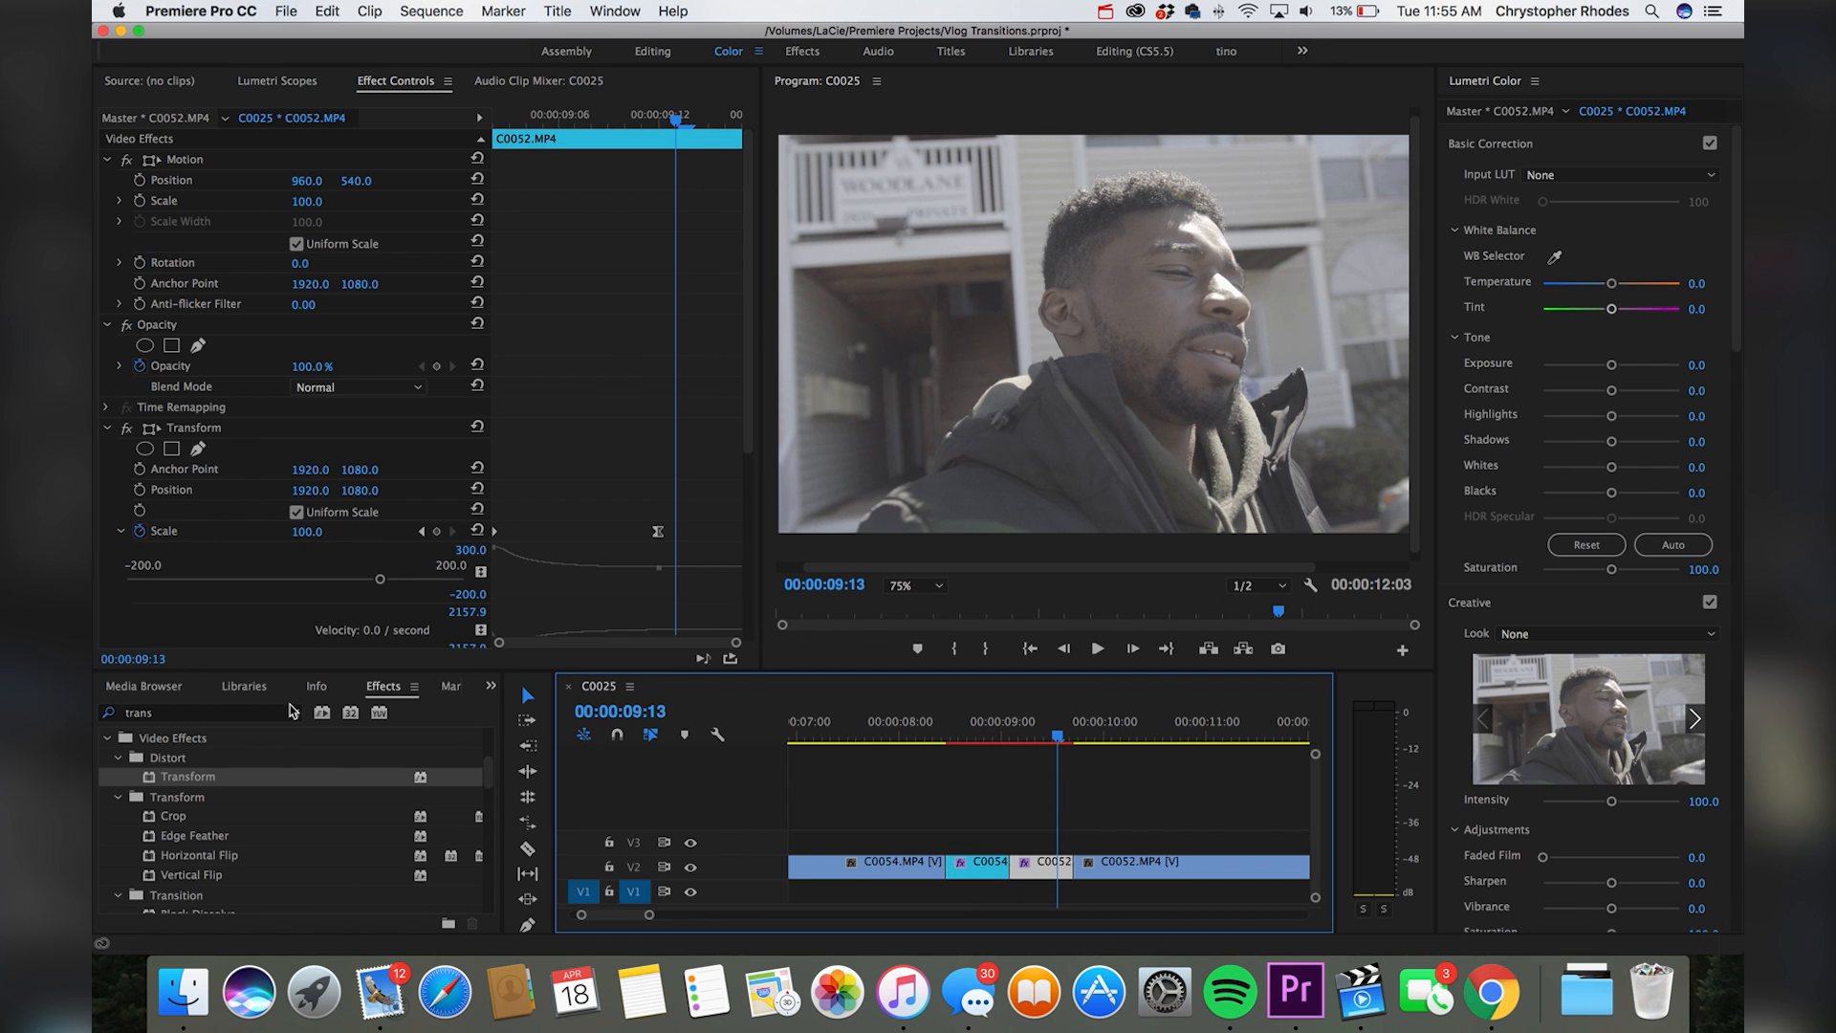
- Add an Additive Dissolve between the short C0054.MP4 and C0052.MP4 pieces, trim it to 00:00:00:04 and preview the transition
{"action": "left_click", "coordinate": [294, 714]}
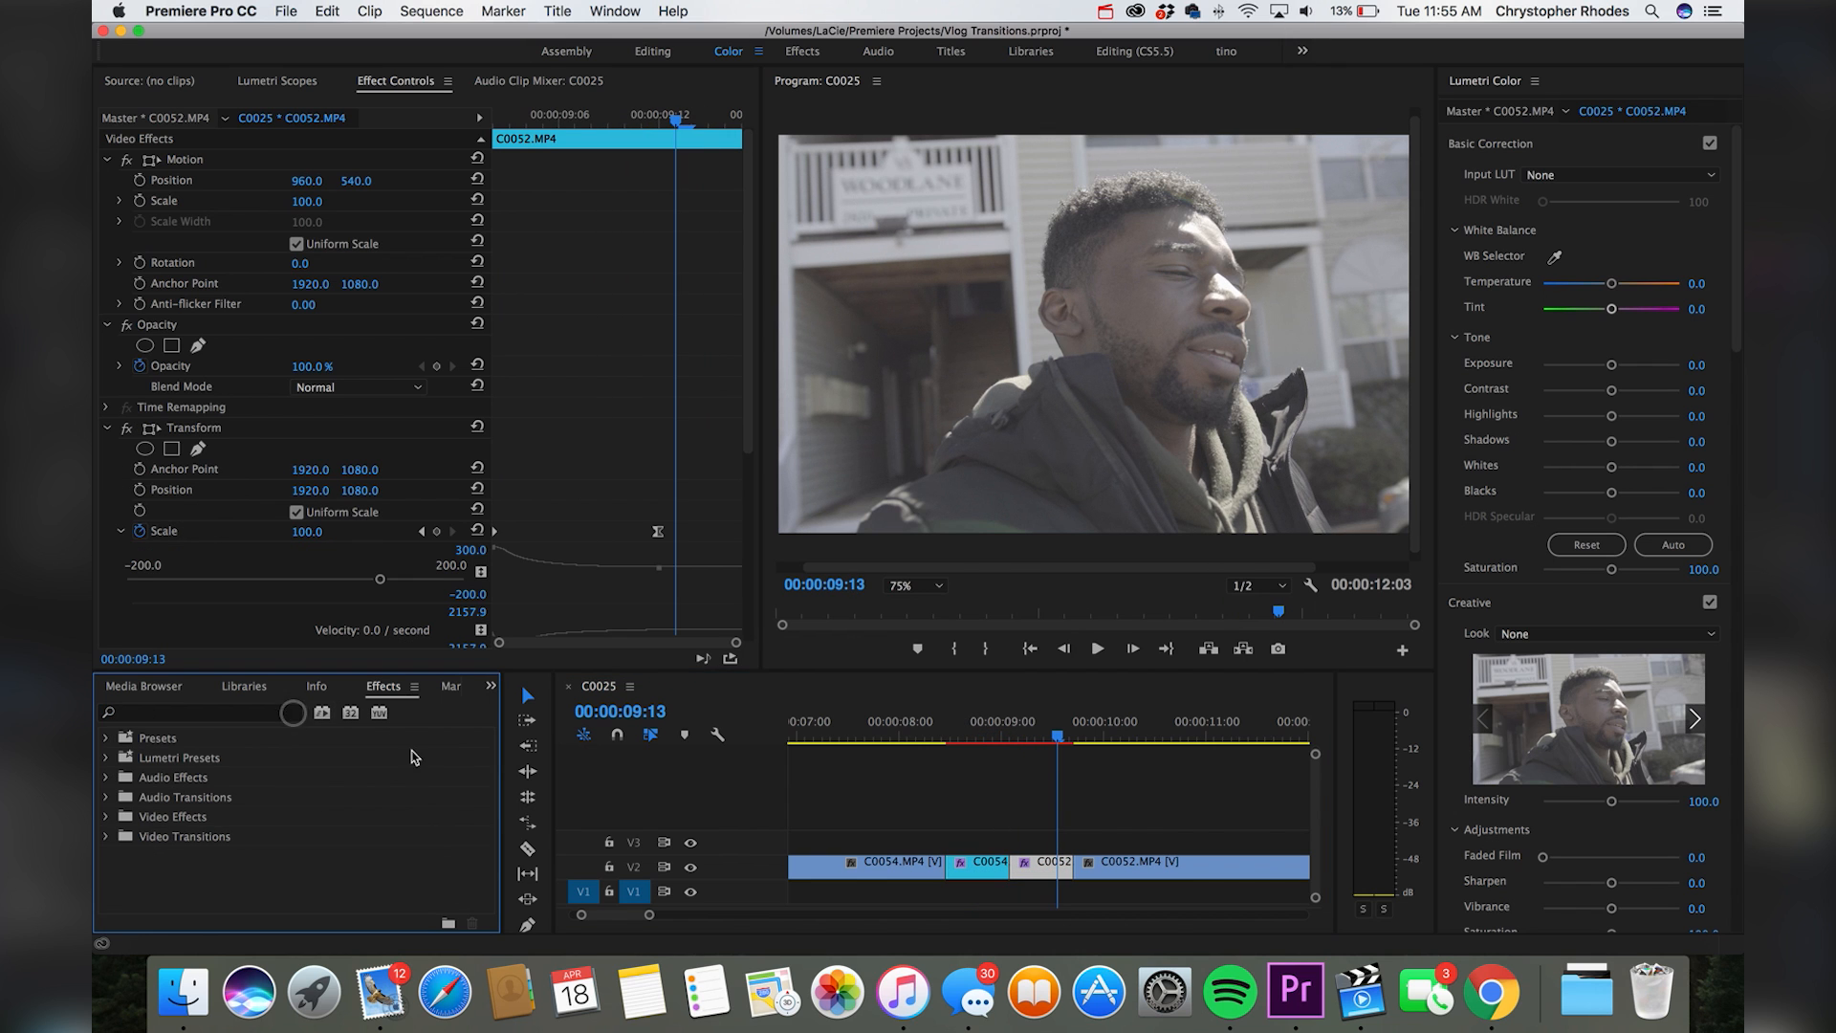
{"action": "left_click", "coordinate": [107, 838]}
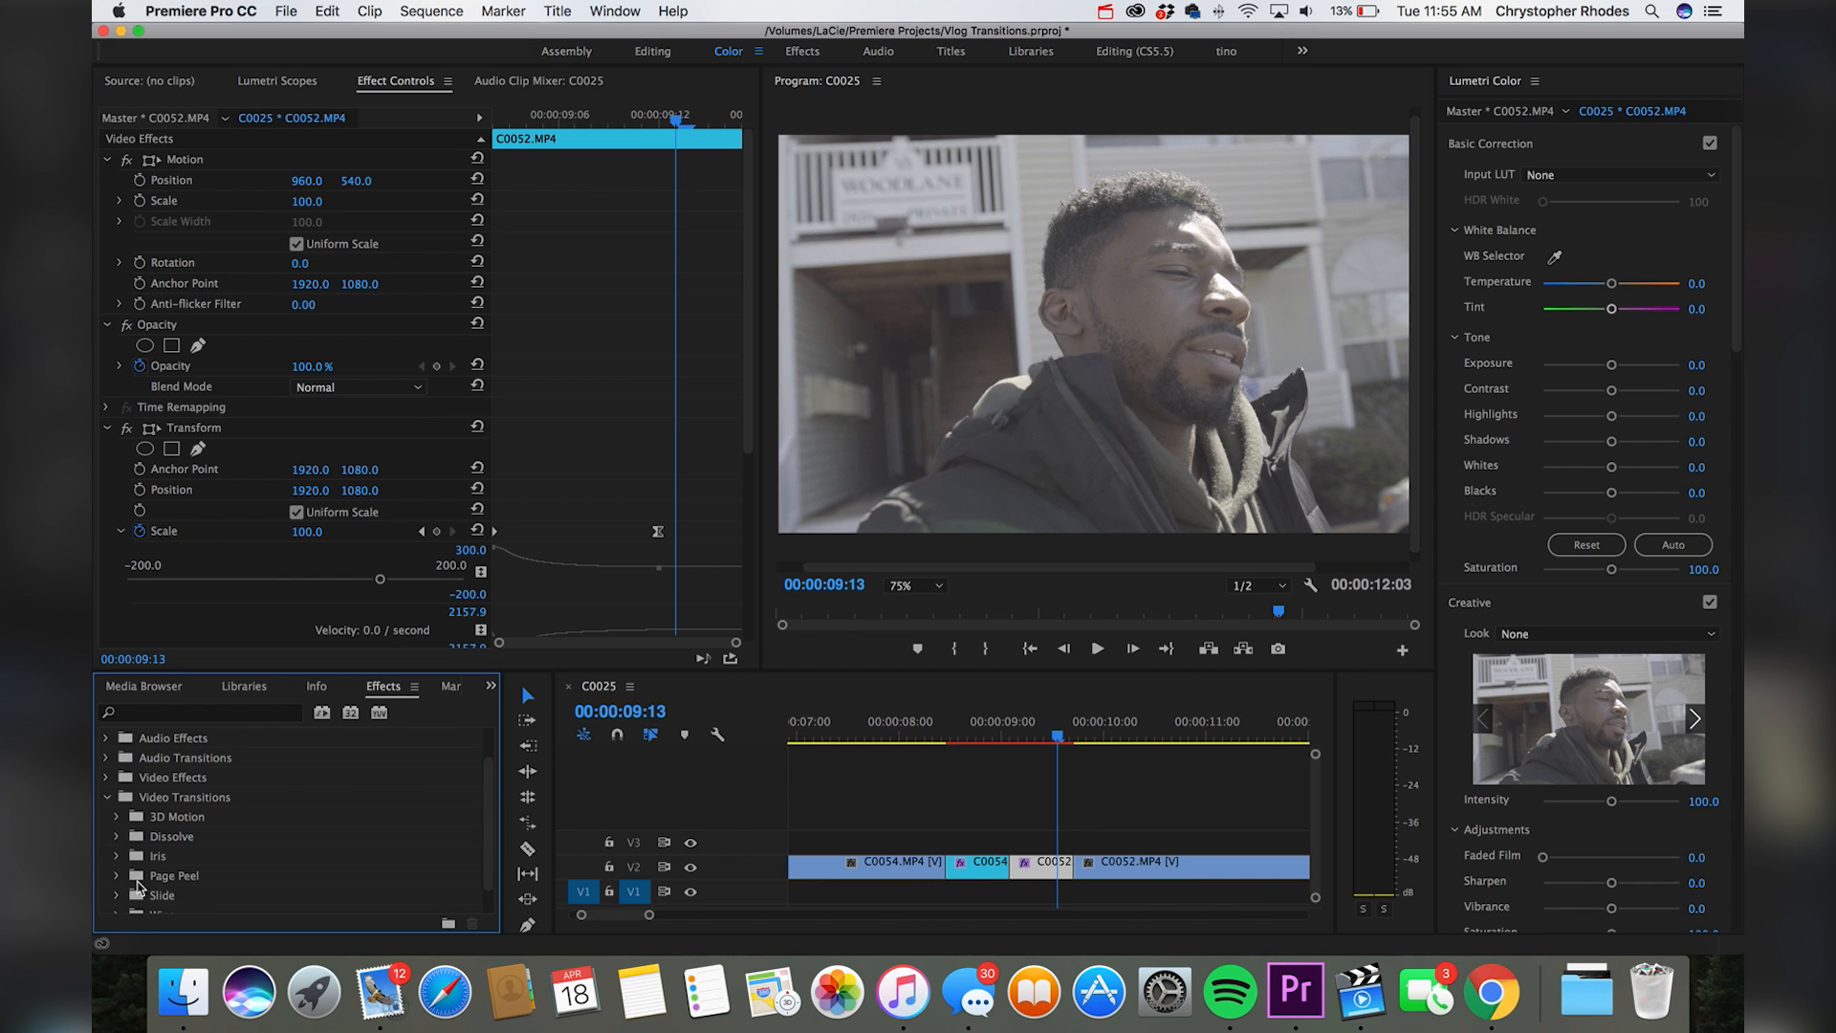
{"action": "scroll", "coordinate": [132, 858], "scroll_direction": "down", "scroll_amount": 2}
{"action": "left_click", "coordinate": [118, 806]}
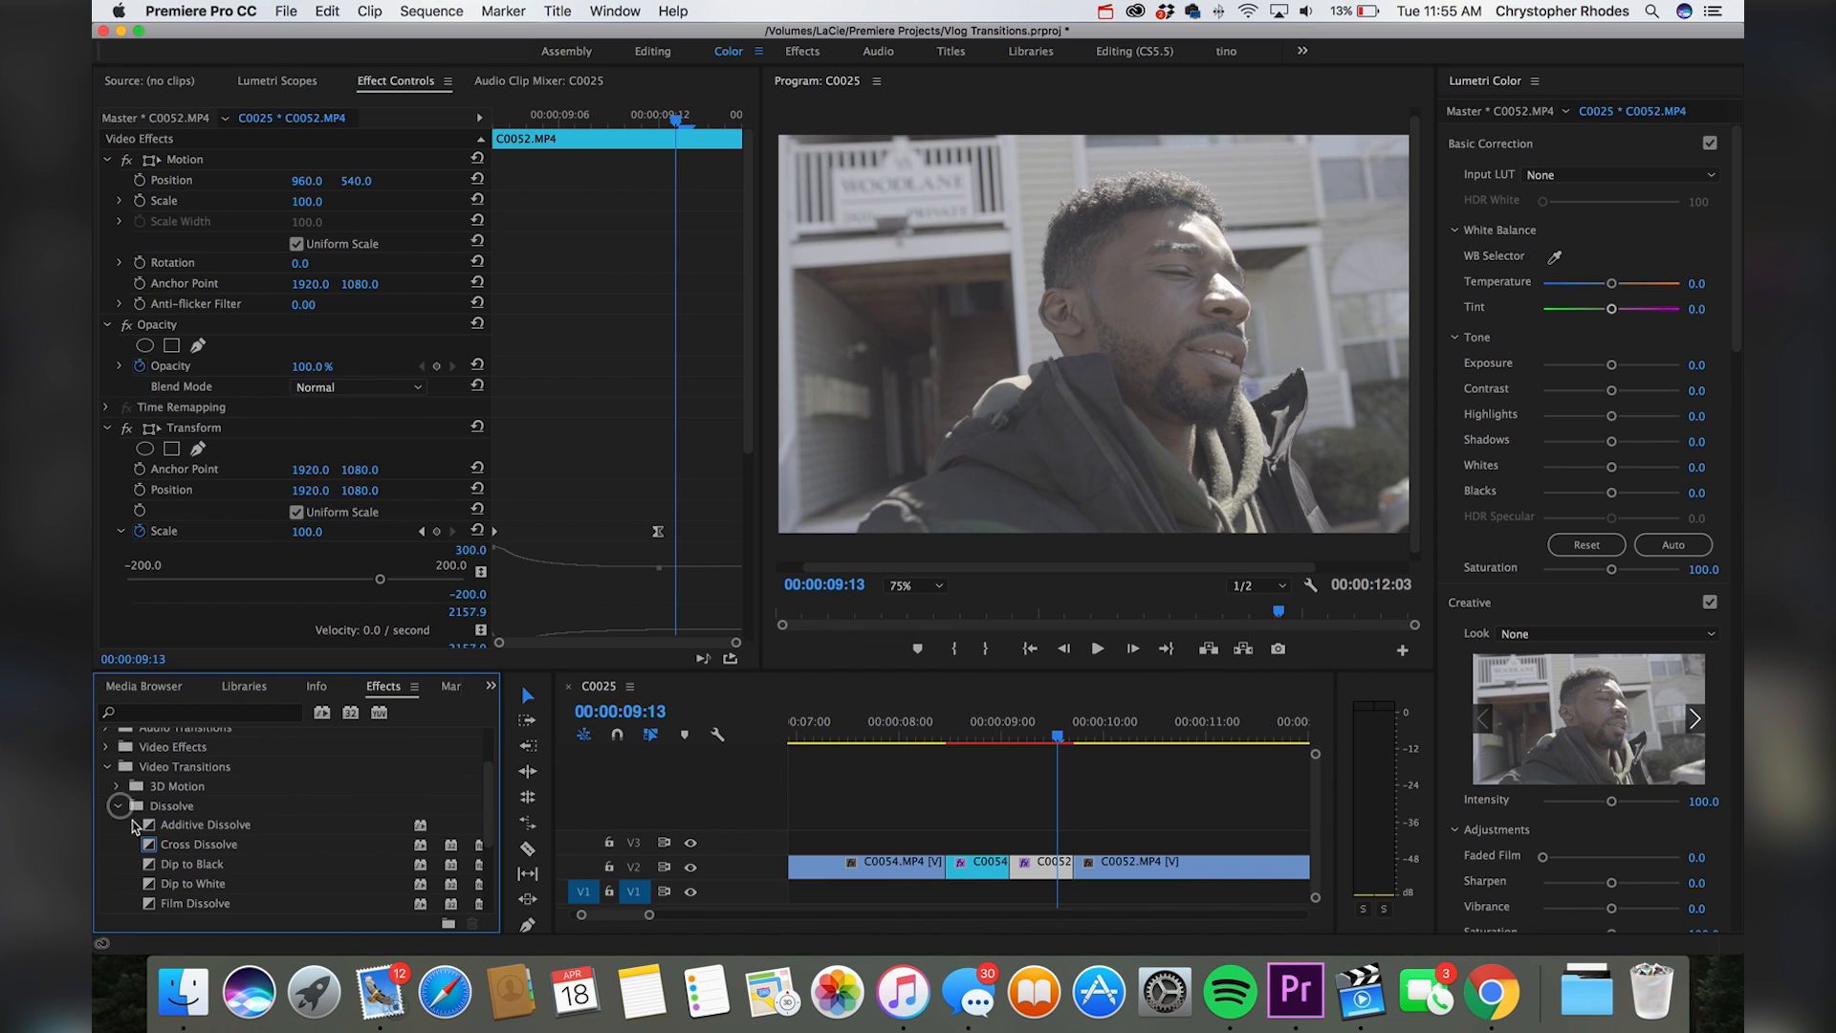
{"action": "left_click_drag", "start_coordinate": [148, 824], "coordinate": [1008, 870]}
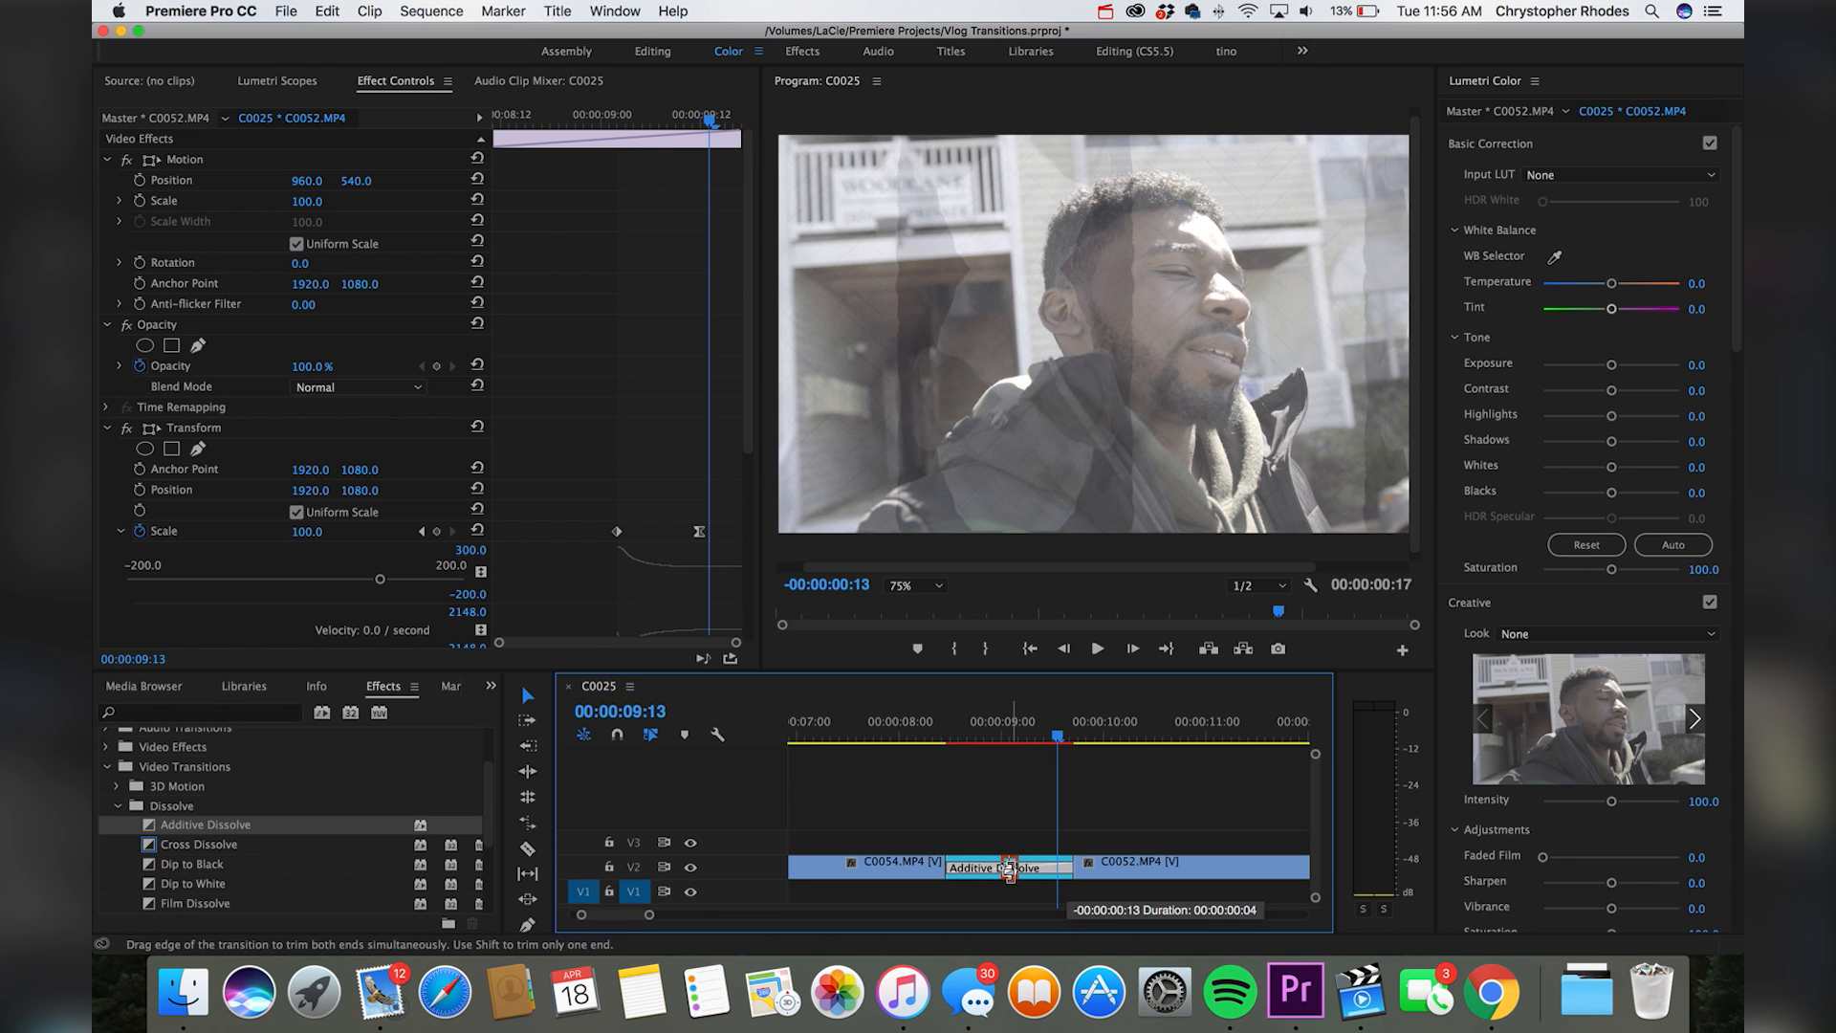
{"action": "left_click", "coordinate": [929, 734]}
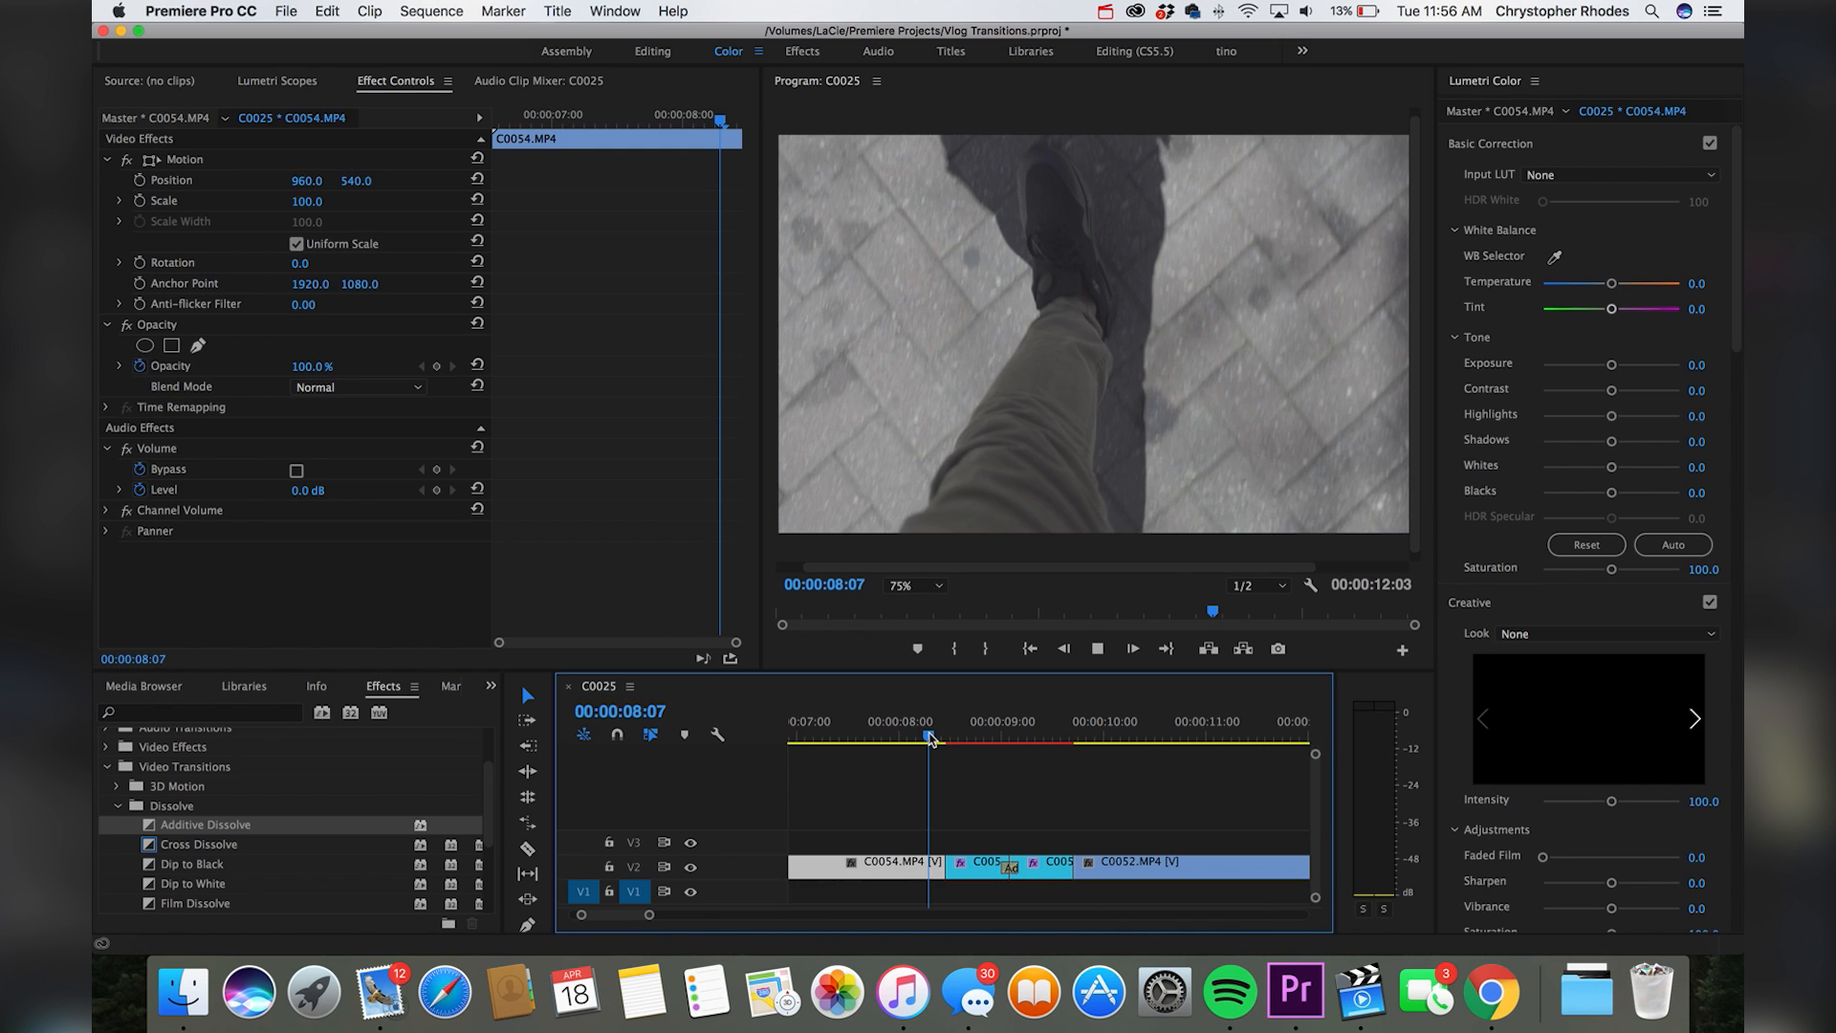
{"action": "key", "text": "space"}
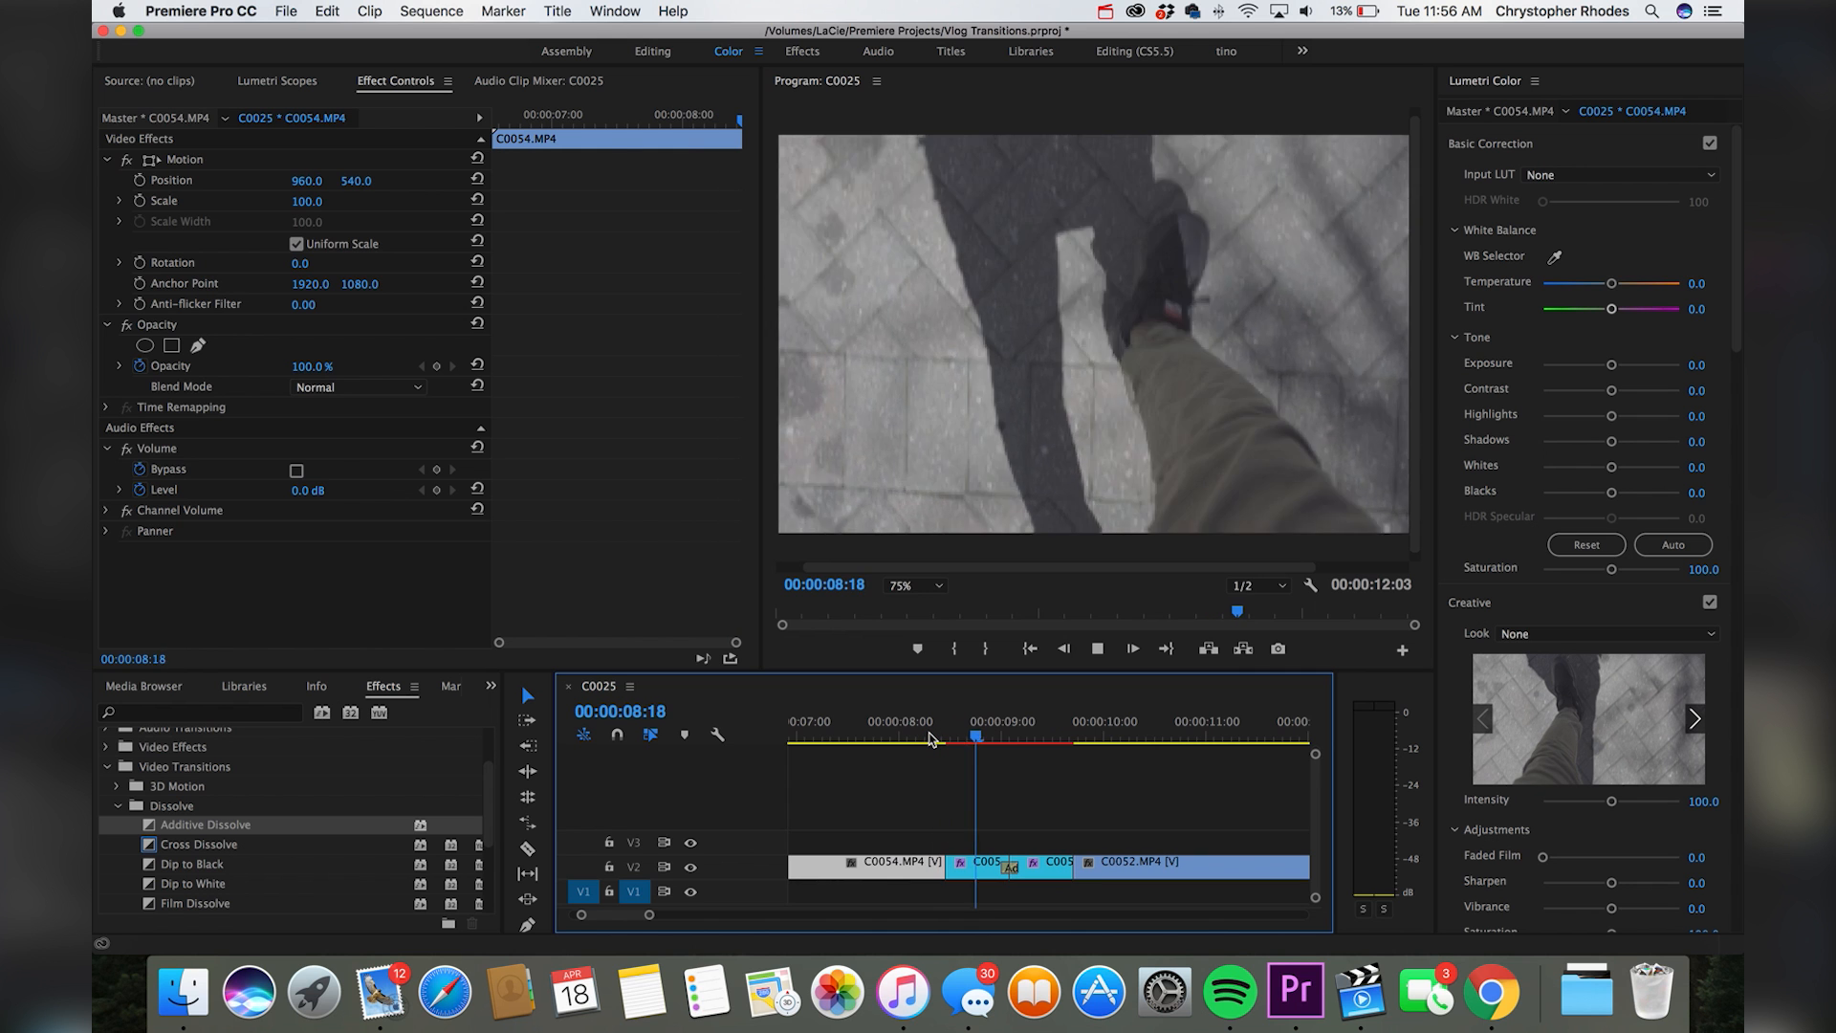
{"action": "left_click", "coordinate": [997, 727]}
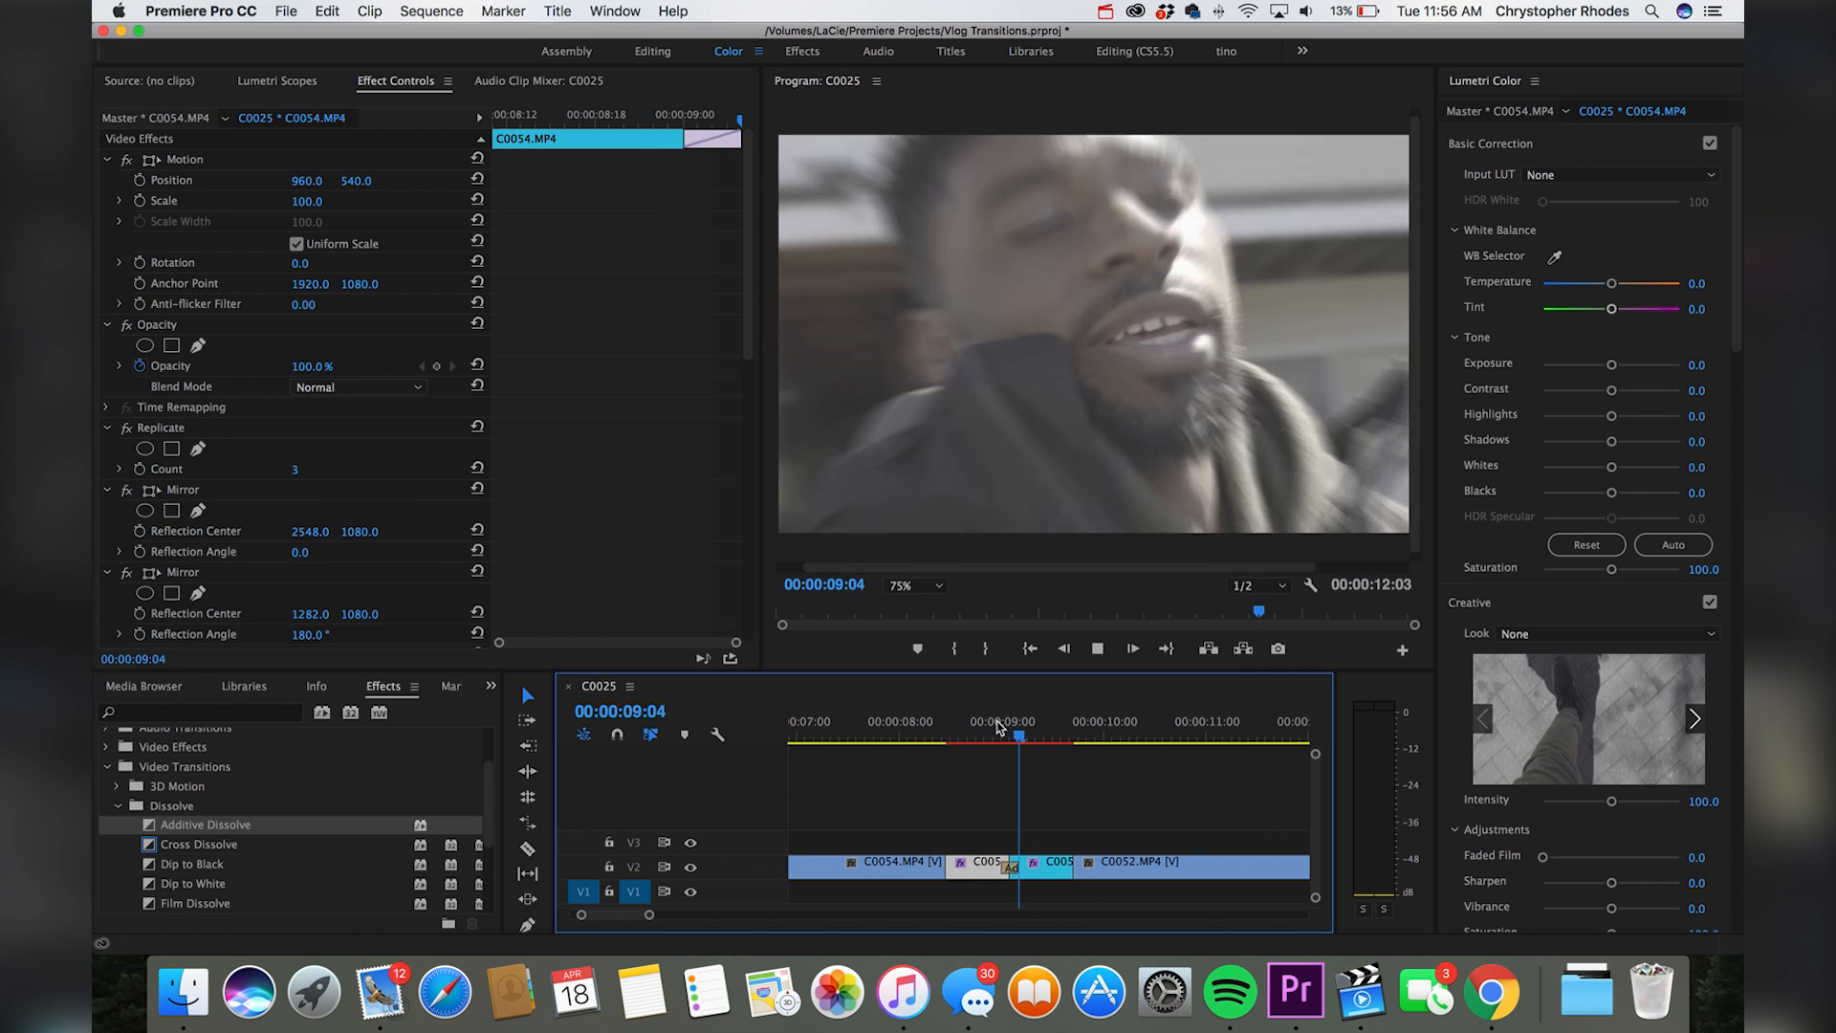
- Undo the dissolve's trim, shorten the Additive Dissolve to 00:00:00:02 and play back the transition
{"action": "left_click", "coordinate": [1021, 872]}
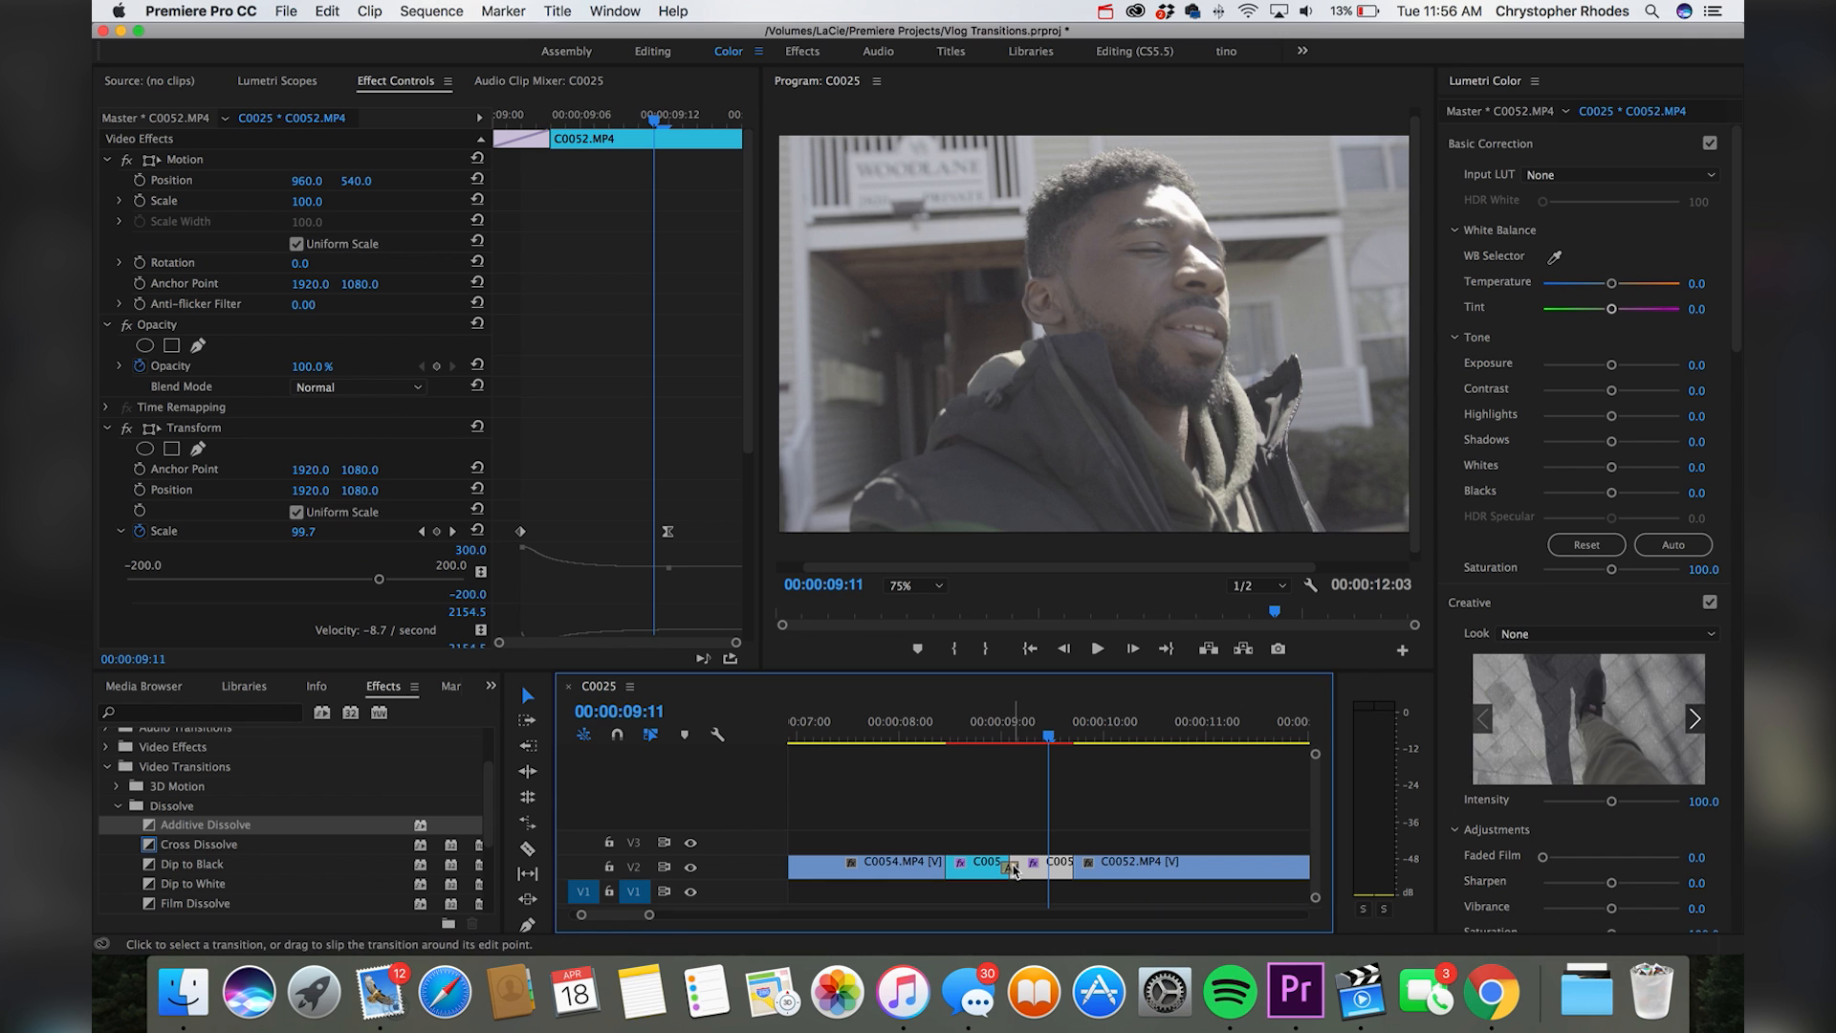
{"action": "key", "text": "super+z"}
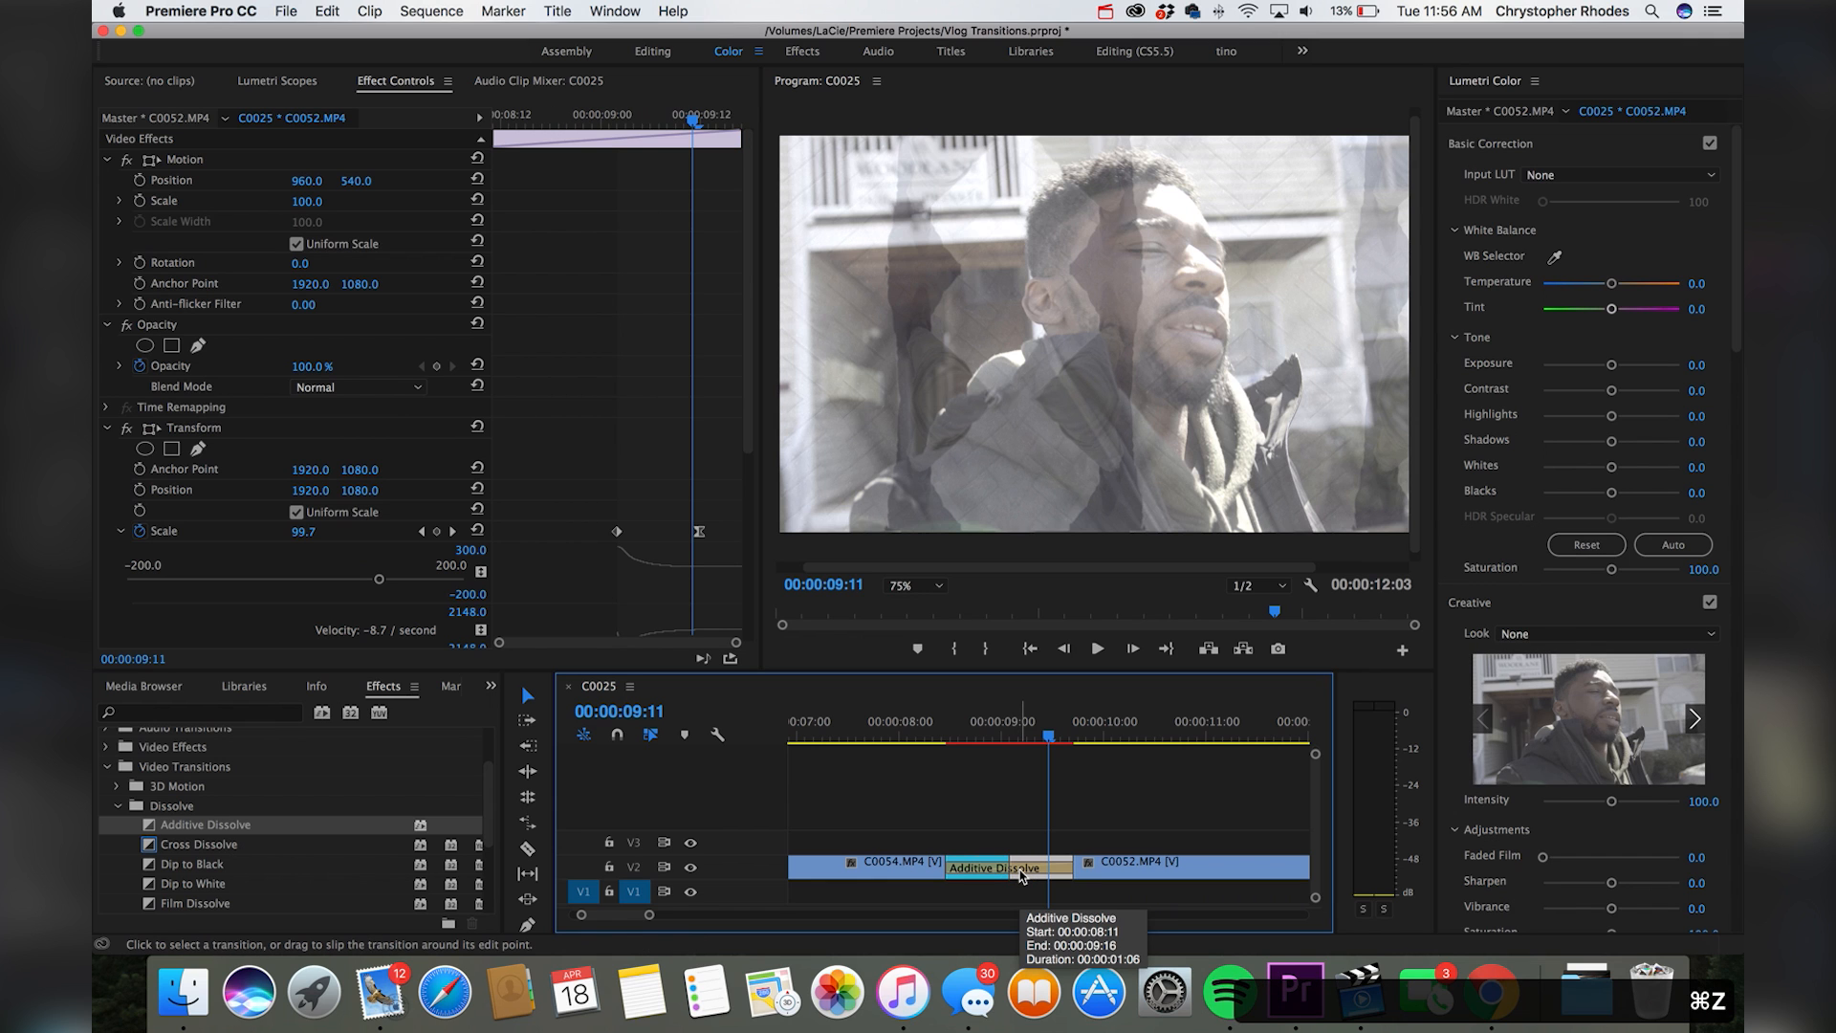
{"action": "left_click_drag", "start_coordinate": [949, 870], "coordinate": [1010, 870]}
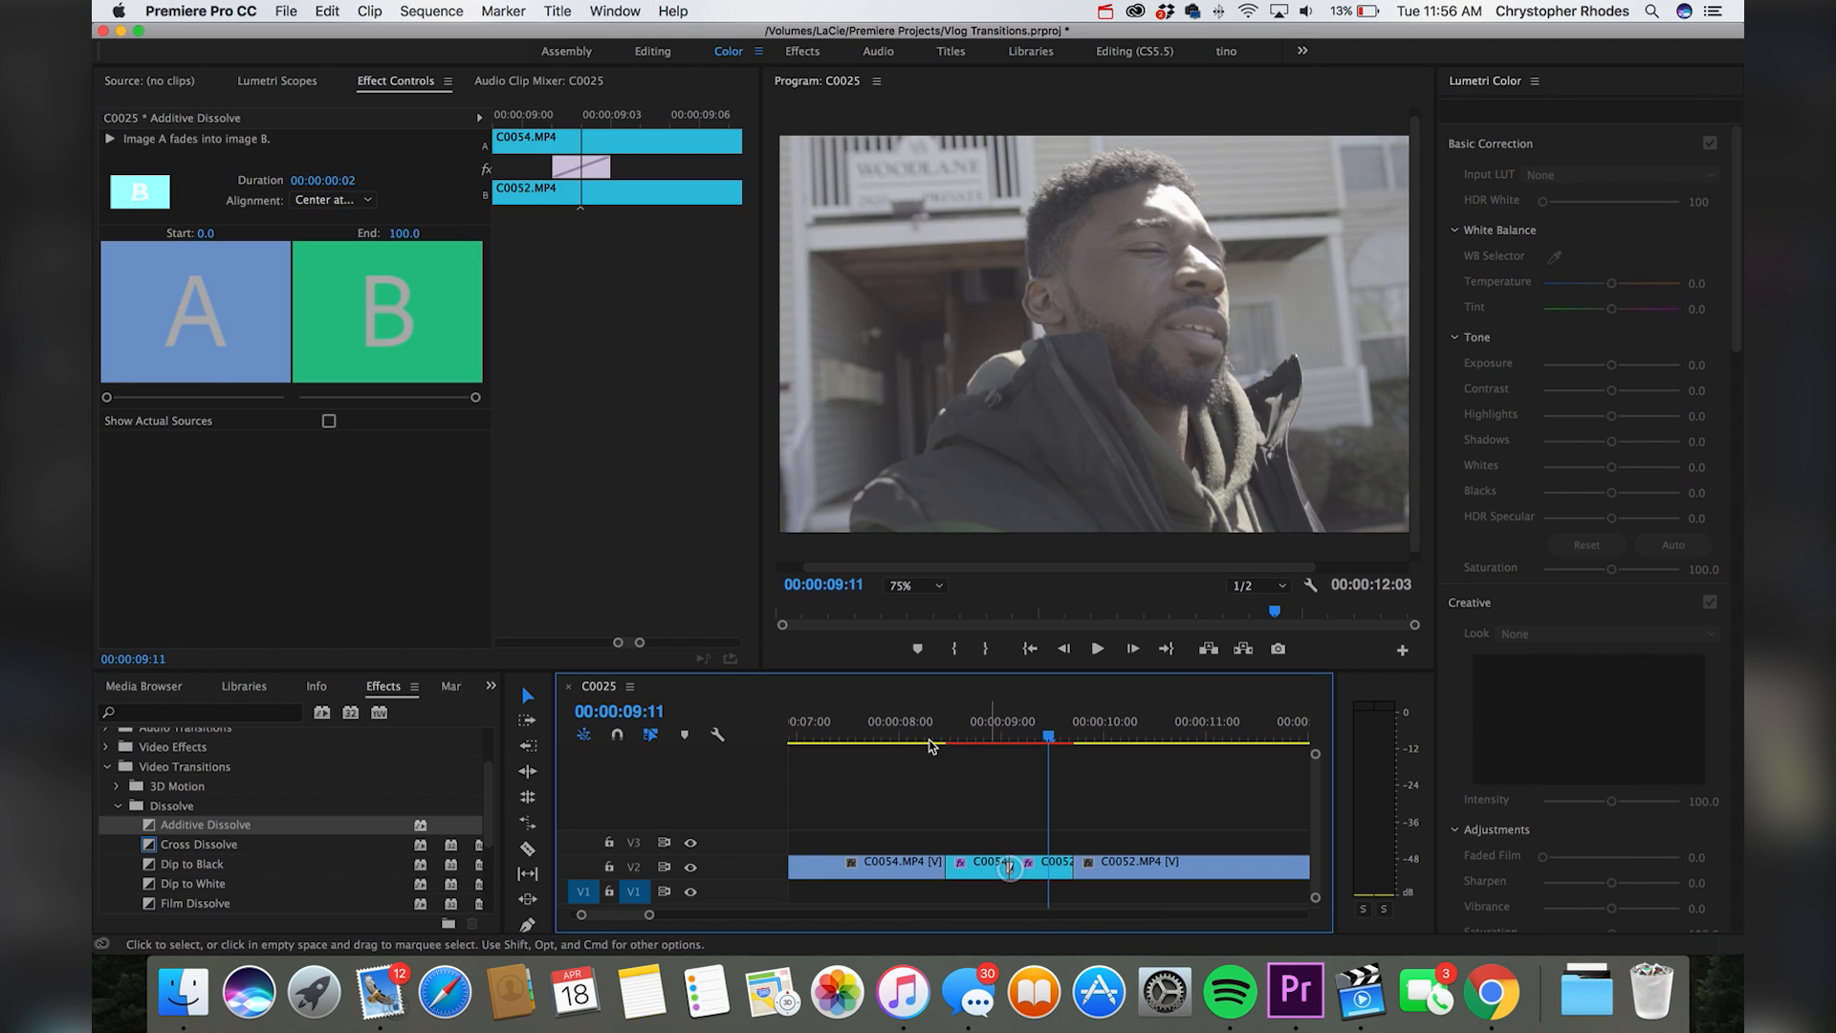
{"action": "left_click", "coordinate": [895, 739]}
{"action": "key", "text": "space"}
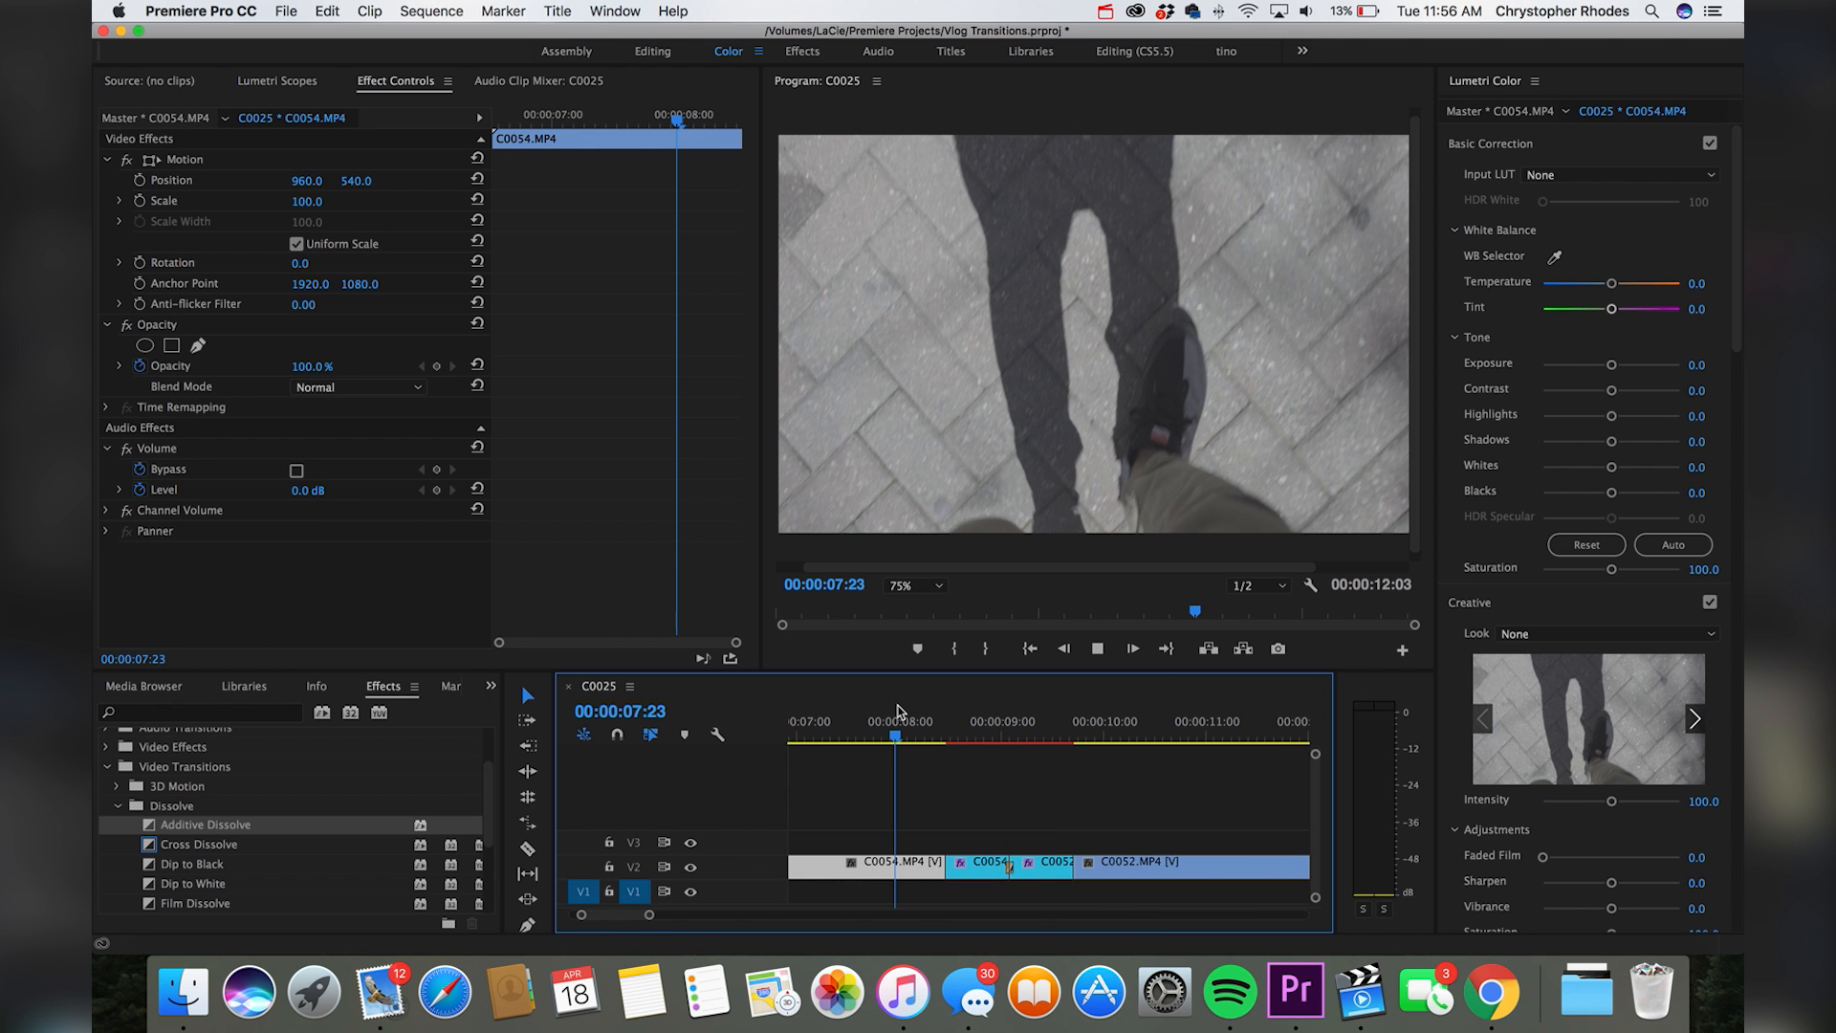
{"action": "key", "text": "space"}
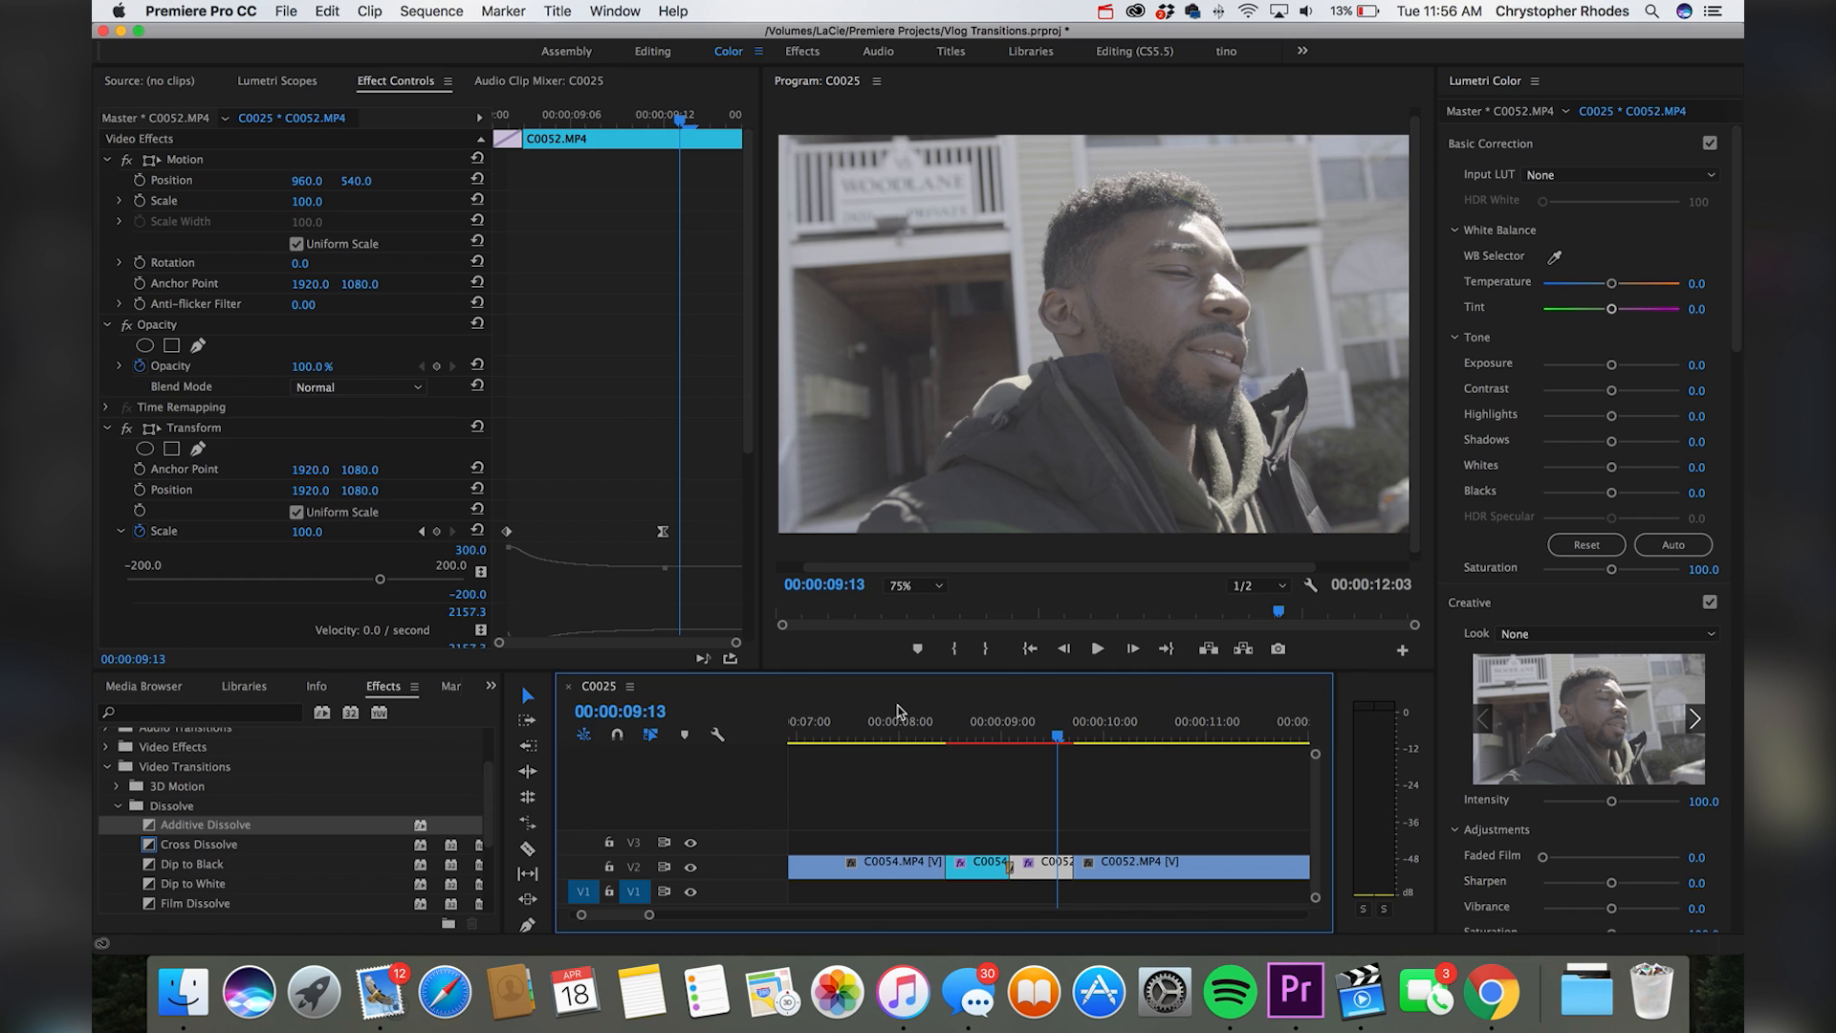